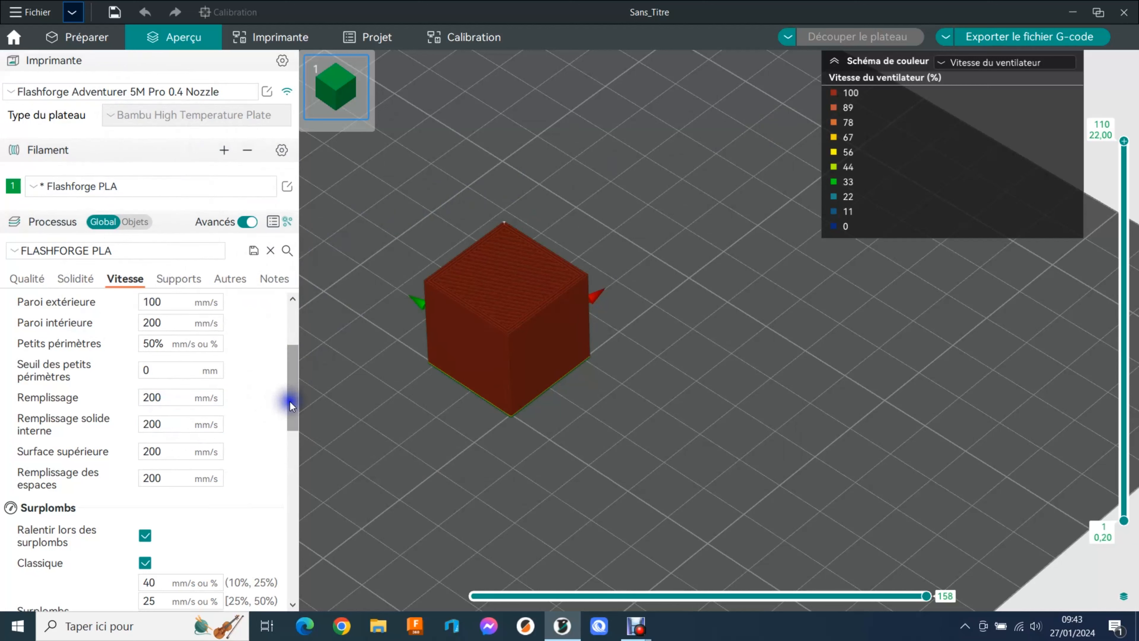
# - Look over the home page's recent projects and the whole build plate holding the cube in the preparation view
pyautogui.moveTo(290, 401); pyautogui.dragTo(291, 310)
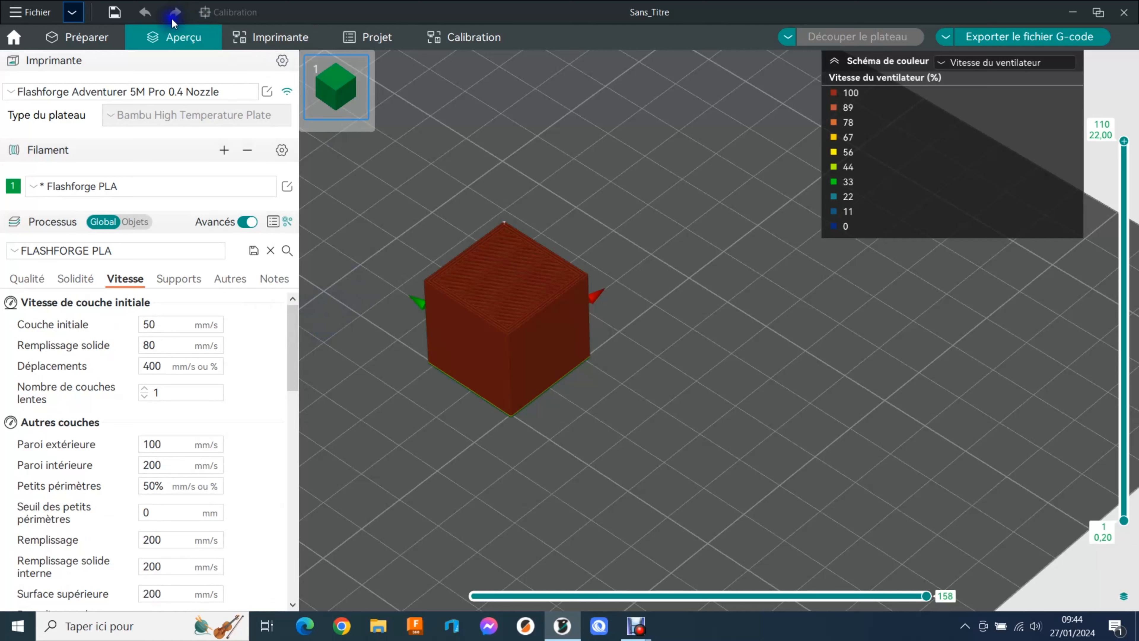
pyautogui.click(87, 37)
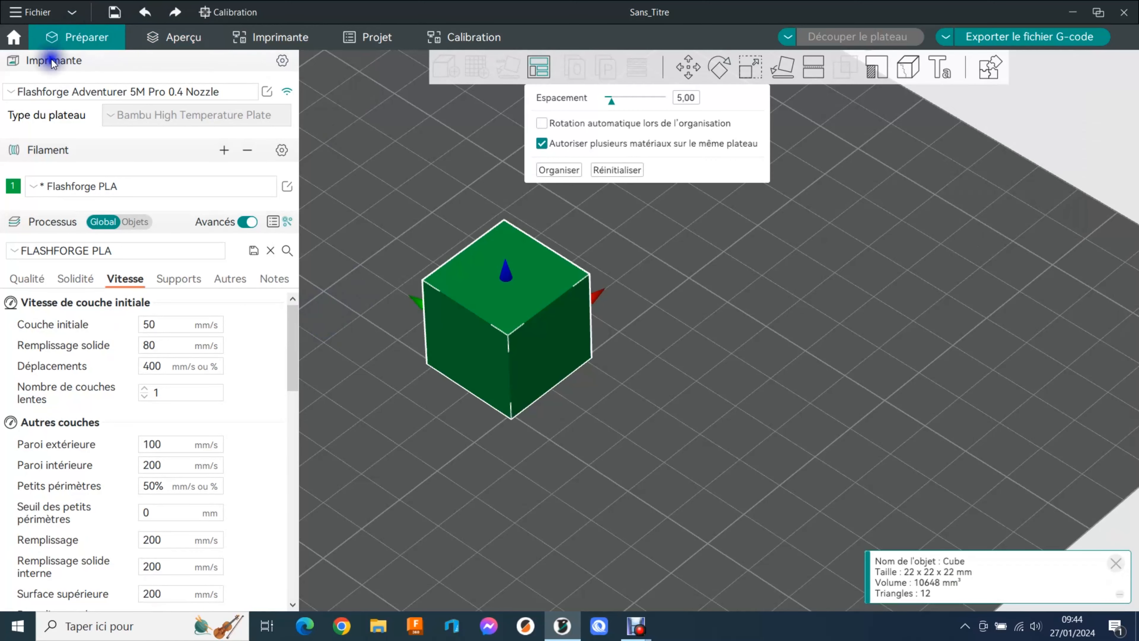
pyautogui.click(14, 37)
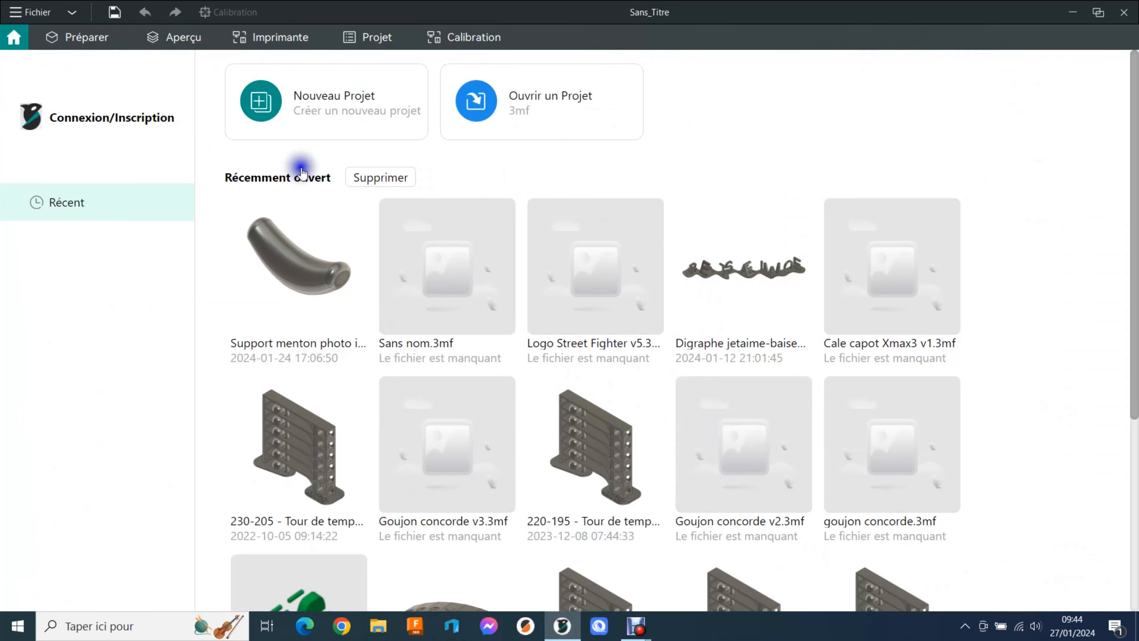
pyautogui.click(83, 37)
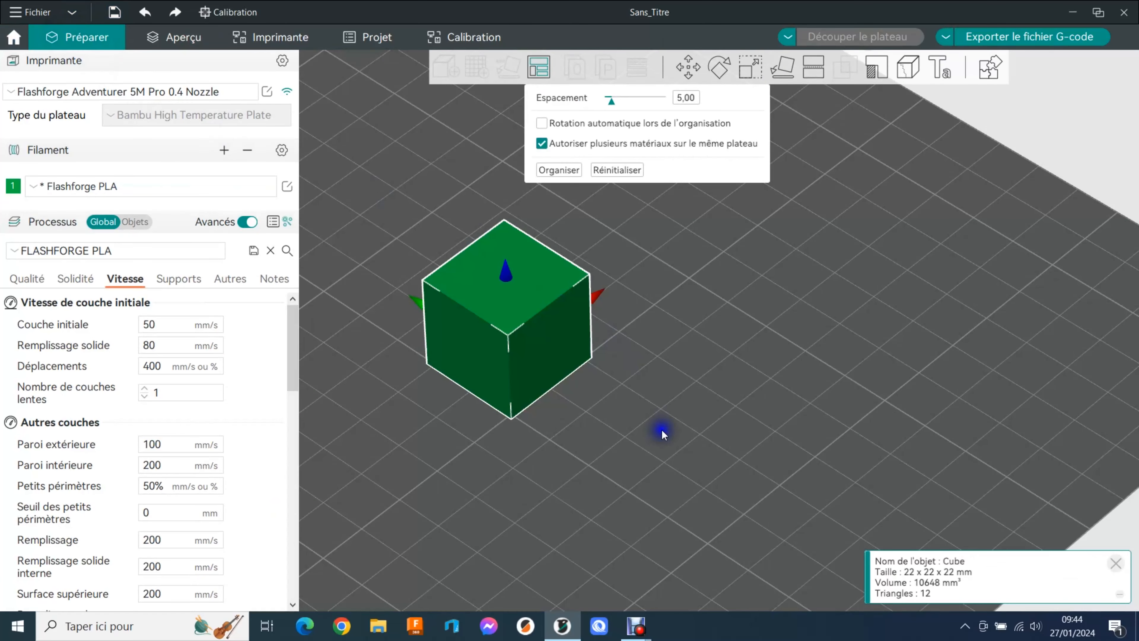
pyautogui.moveTo(607, 400); pyautogui.dragTo(577, 413)
pyautogui.moveTo(577, 413); pyautogui.dragTo(742, 370, button='right')
pyautogui.scroll(-5, 748, 367)
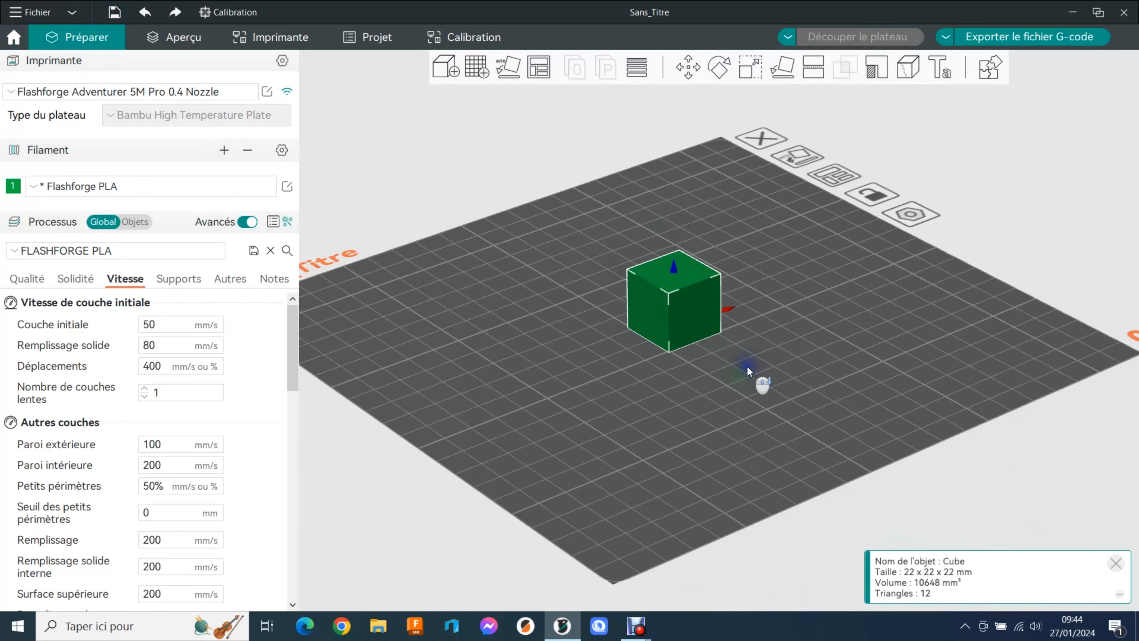
pyautogui.scroll(3, 748, 370)
pyautogui.moveTo(748, 370); pyautogui.dragTo(716, 376)
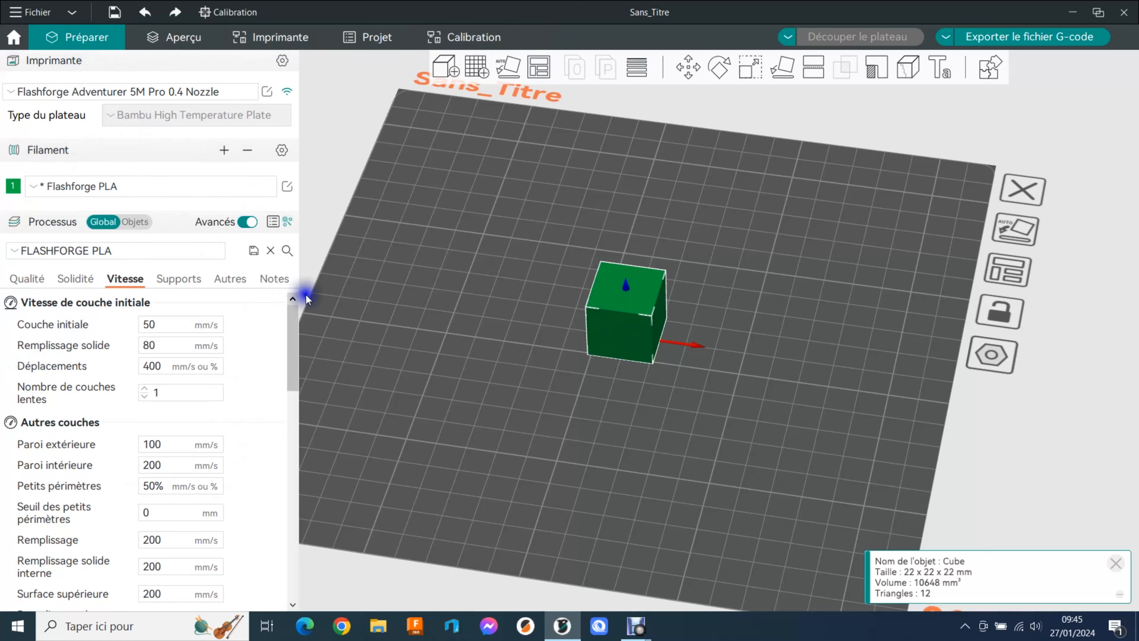
# - Display the sliced cube's preview coloured by line type (Type de lignes)
pyautogui.click(179, 37)
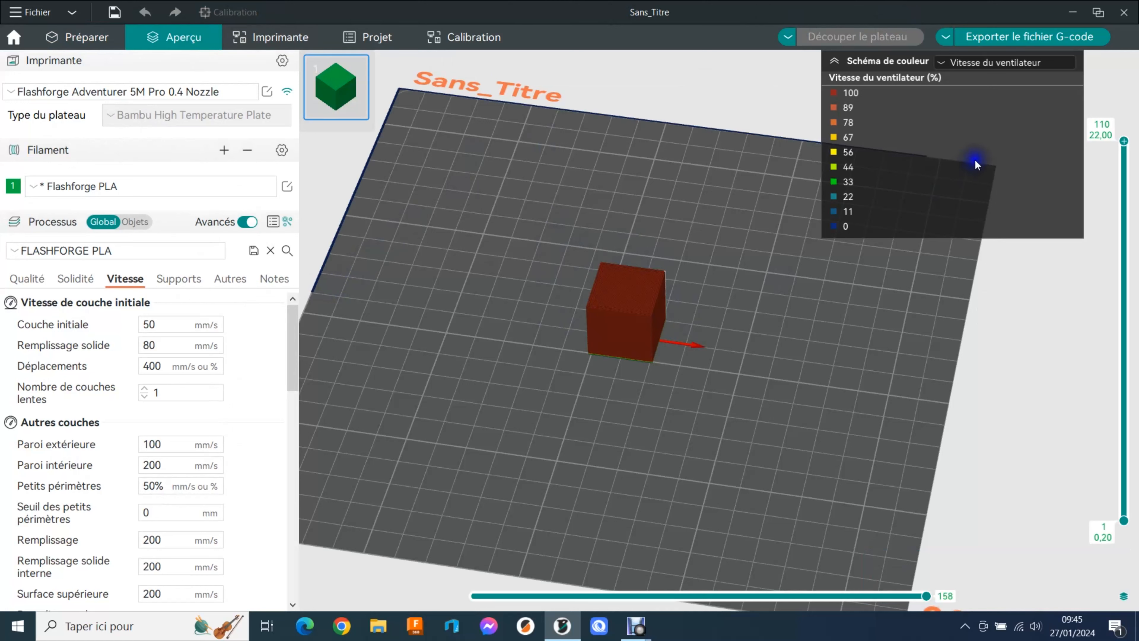
pyautogui.click(968, 62)
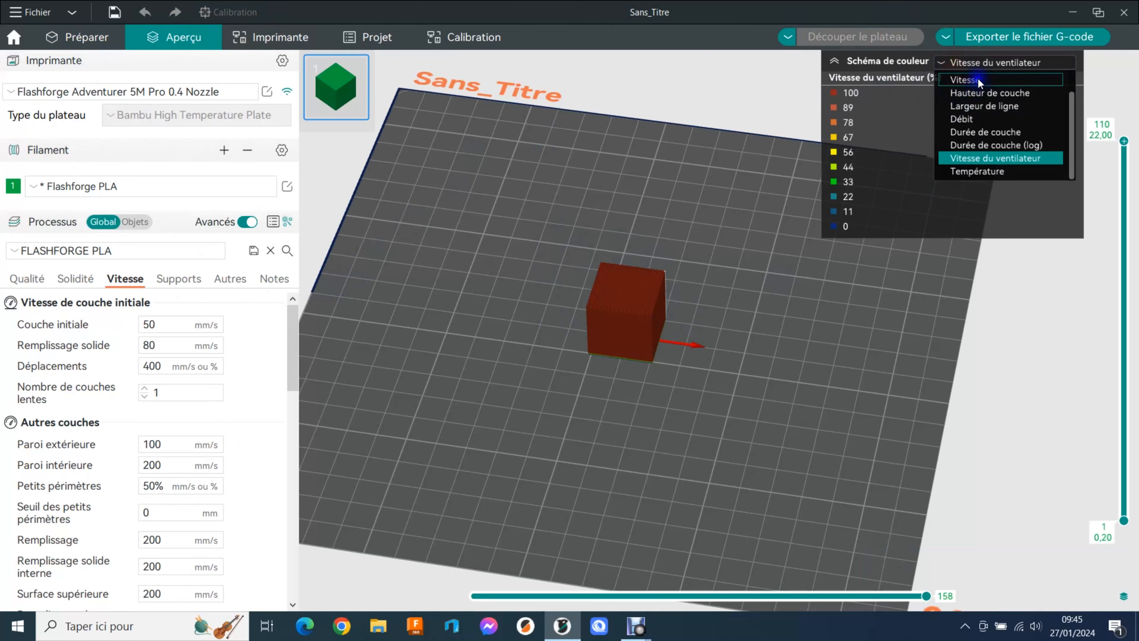
pyautogui.scroll(1, 987, 100)
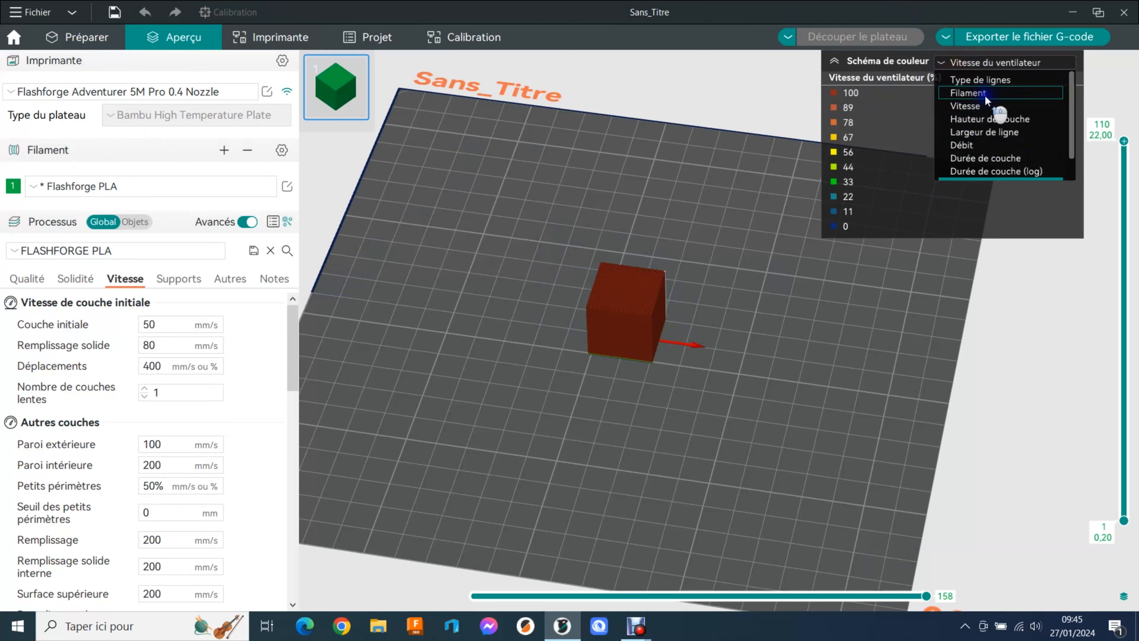
pyautogui.click(989, 80)
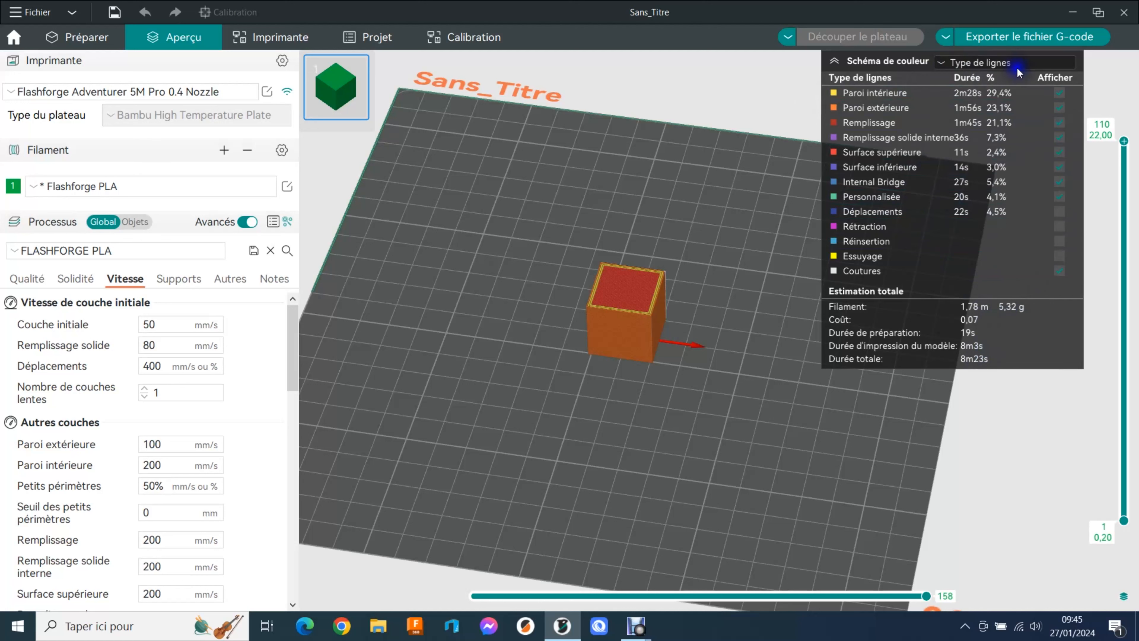
# - Examine the preview coloured by flow (Débit) and restore the Type de lignes colour scheme
pyautogui.click(975, 66)
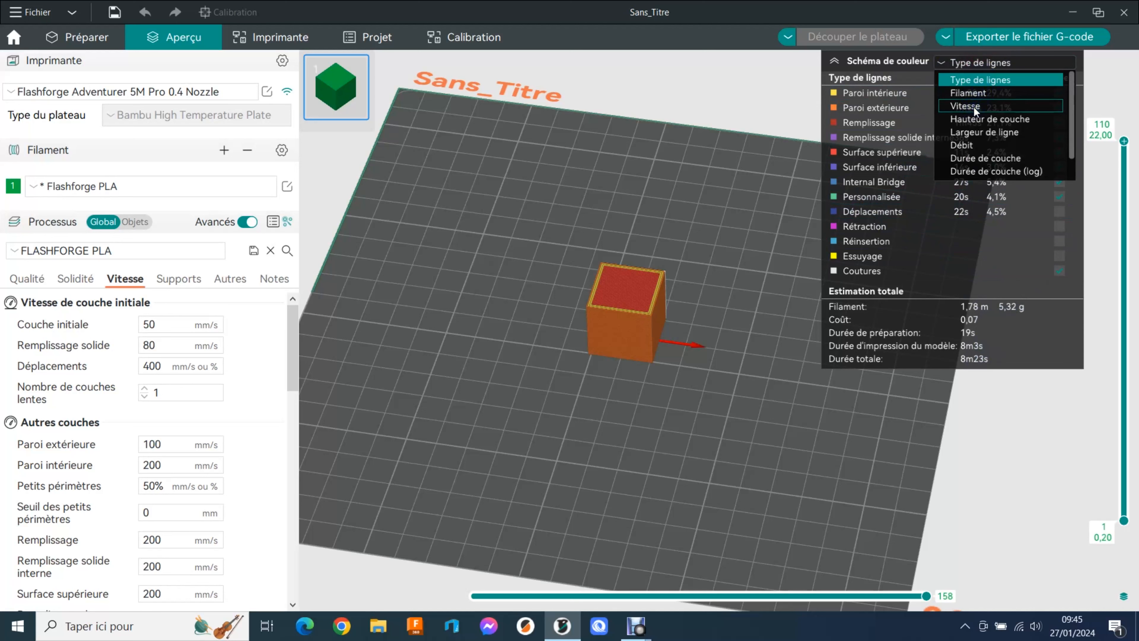
pyautogui.click(977, 145)
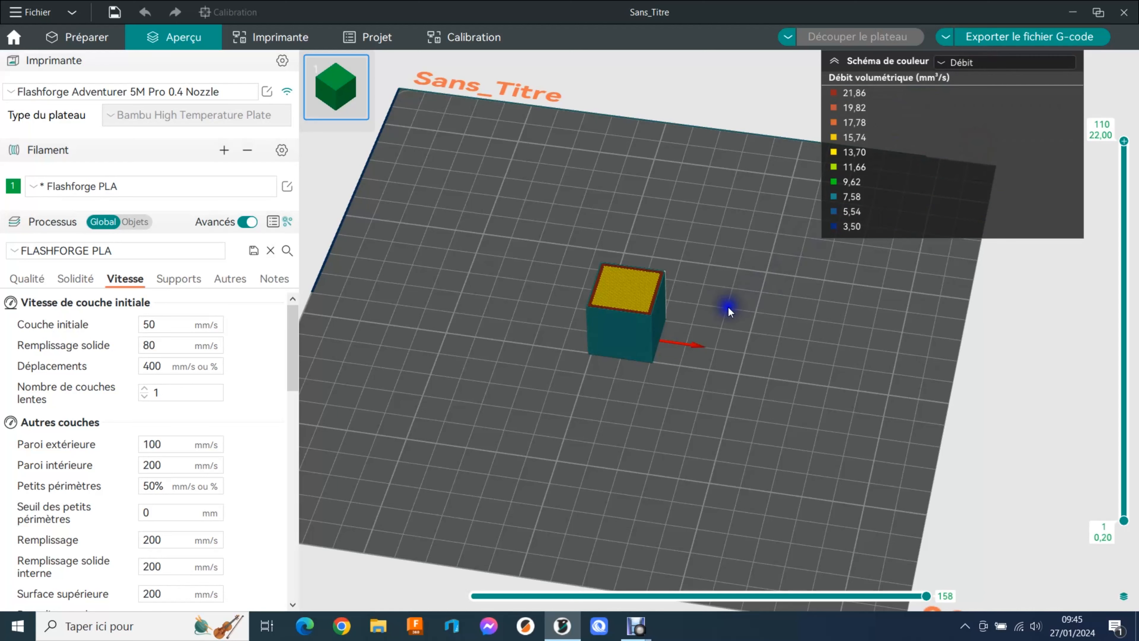
pyautogui.moveTo(854, 245); pyautogui.dragTo(827, 270)
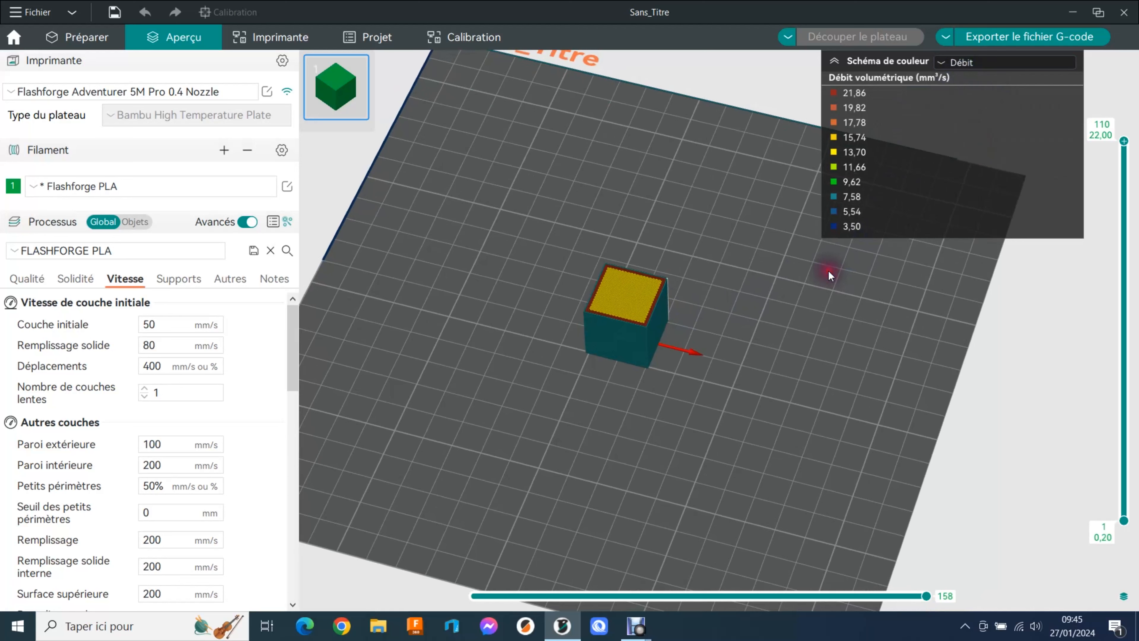
pyautogui.click(952, 63)
pyautogui.scroll(1, 987, 164)
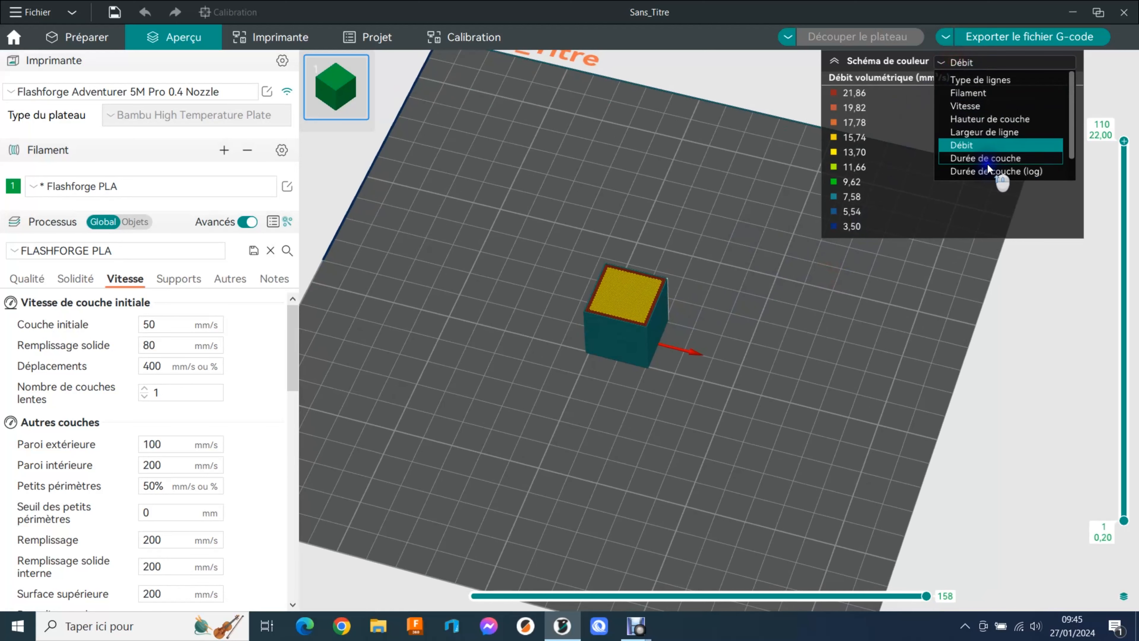
pyautogui.click(1001, 80)
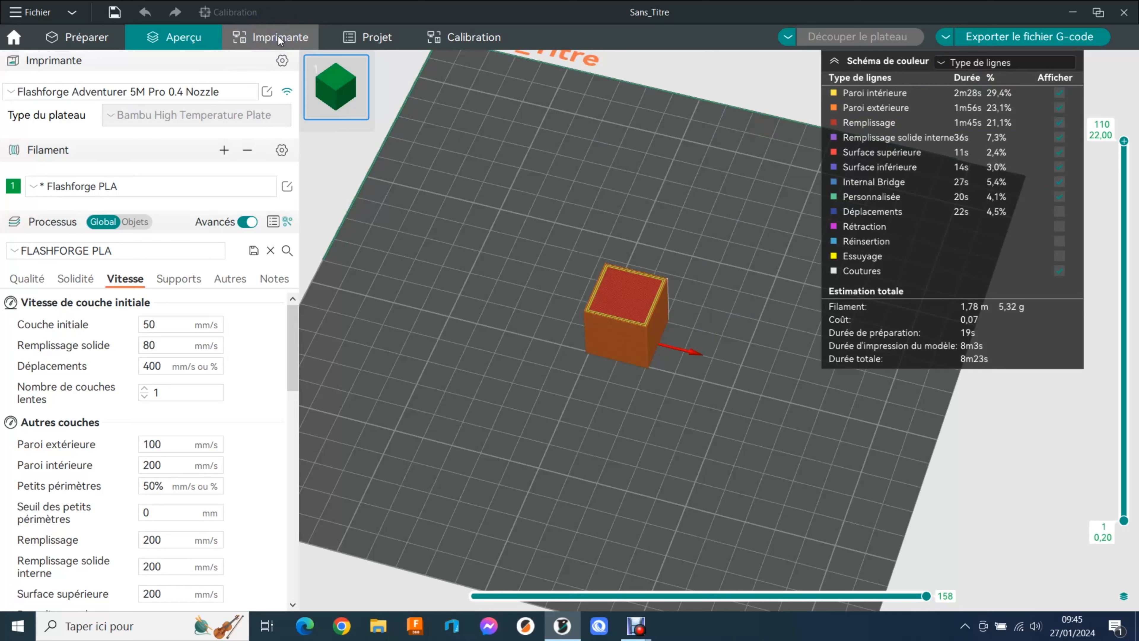
# - View the project information and calibration pages, and return to the plate preparation view
pyautogui.click(359, 37)
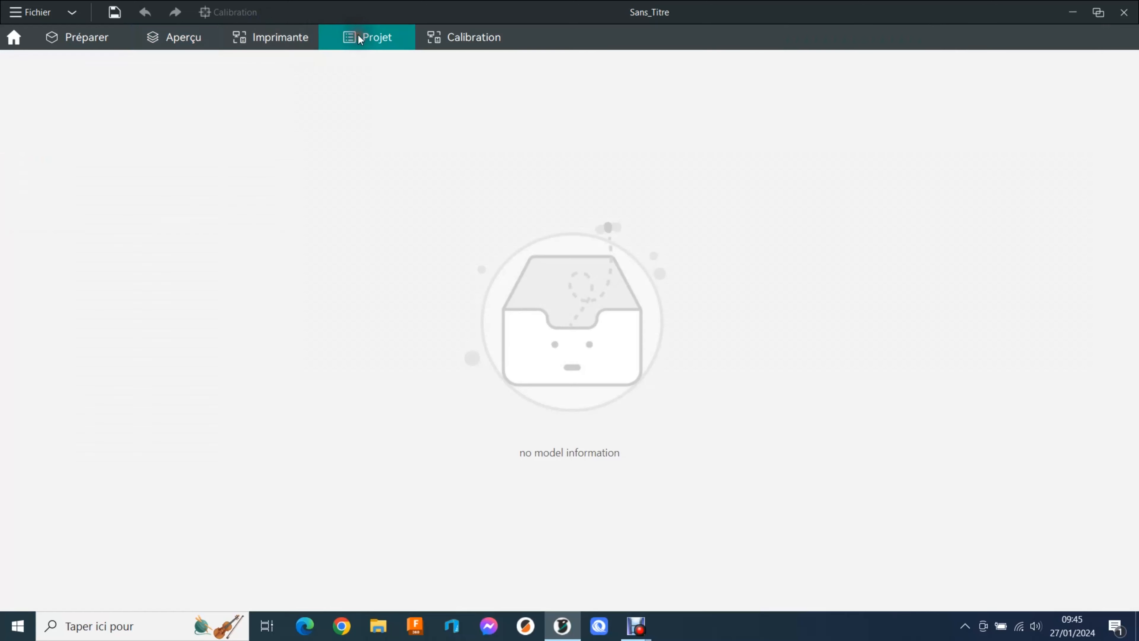
pyautogui.click(471, 37)
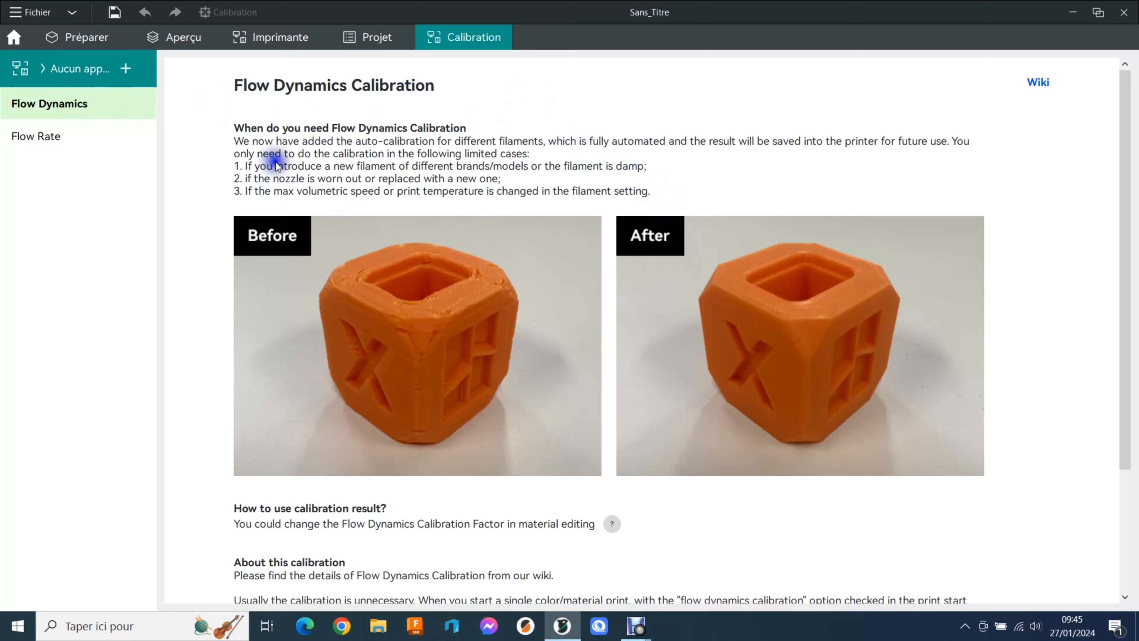
pyautogui.click(92, 36)
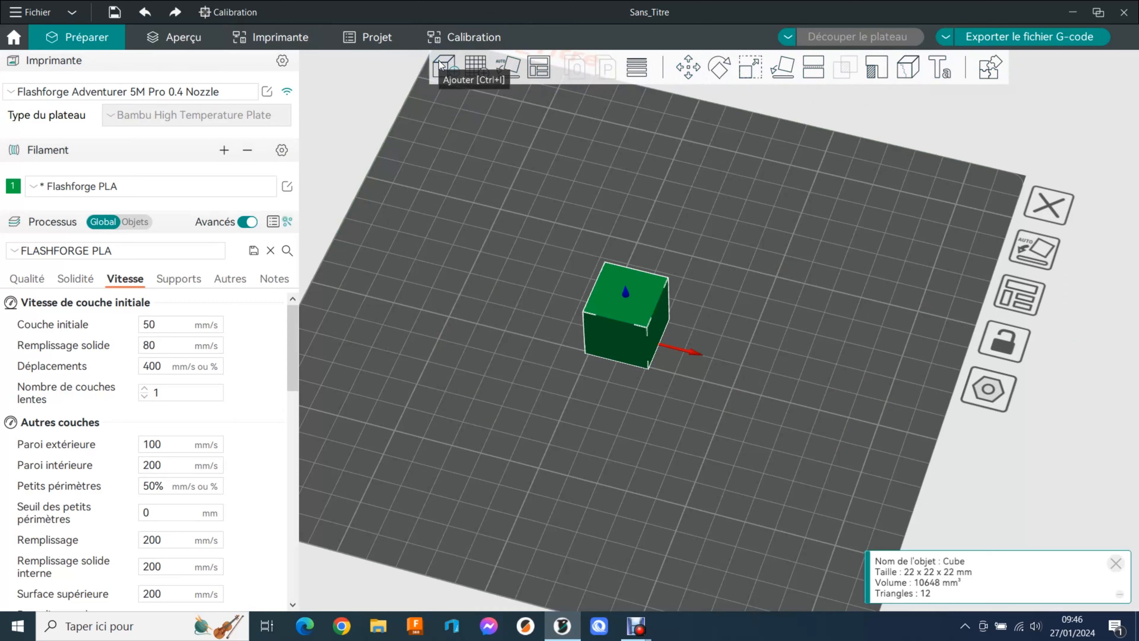
# - Add two extra build plates to the project
pyautogui.click(478, 71)
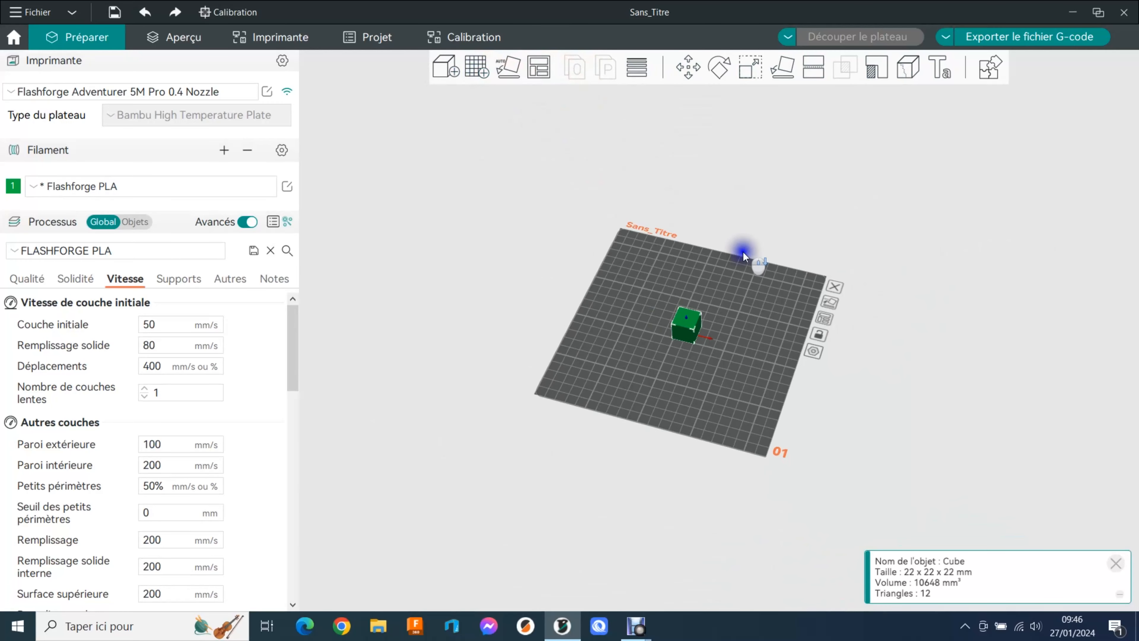
pyautogui.click(484, 73)
pyautogui.click(480, 69)
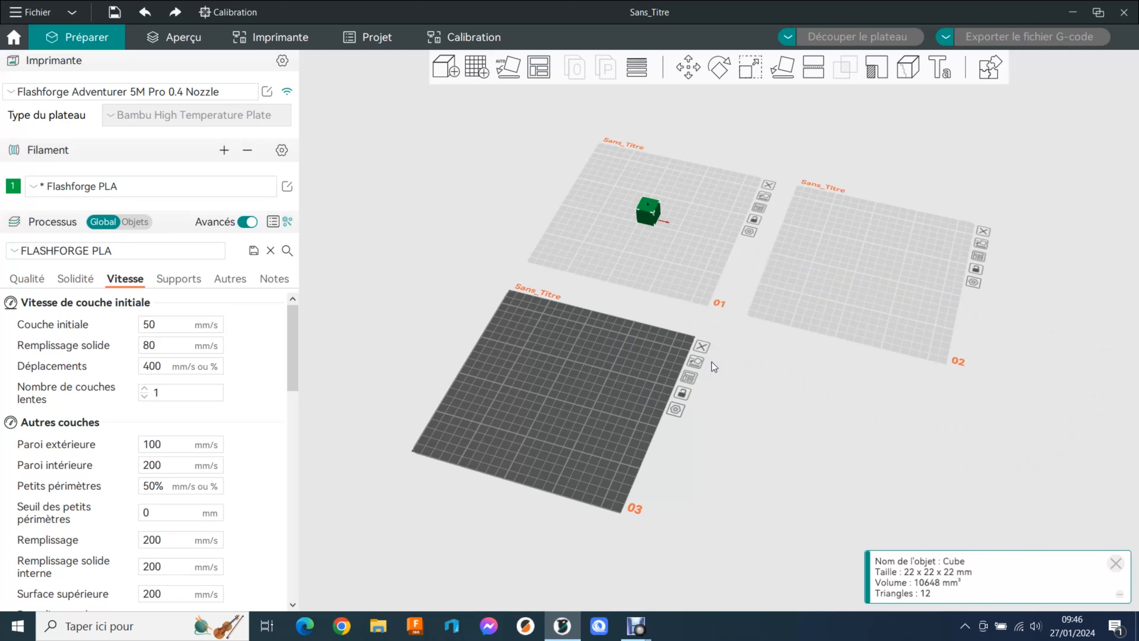
# - Delete plates 03 and 02, keeping only the plate that holds the cube
pyautogui.click(703, 347)
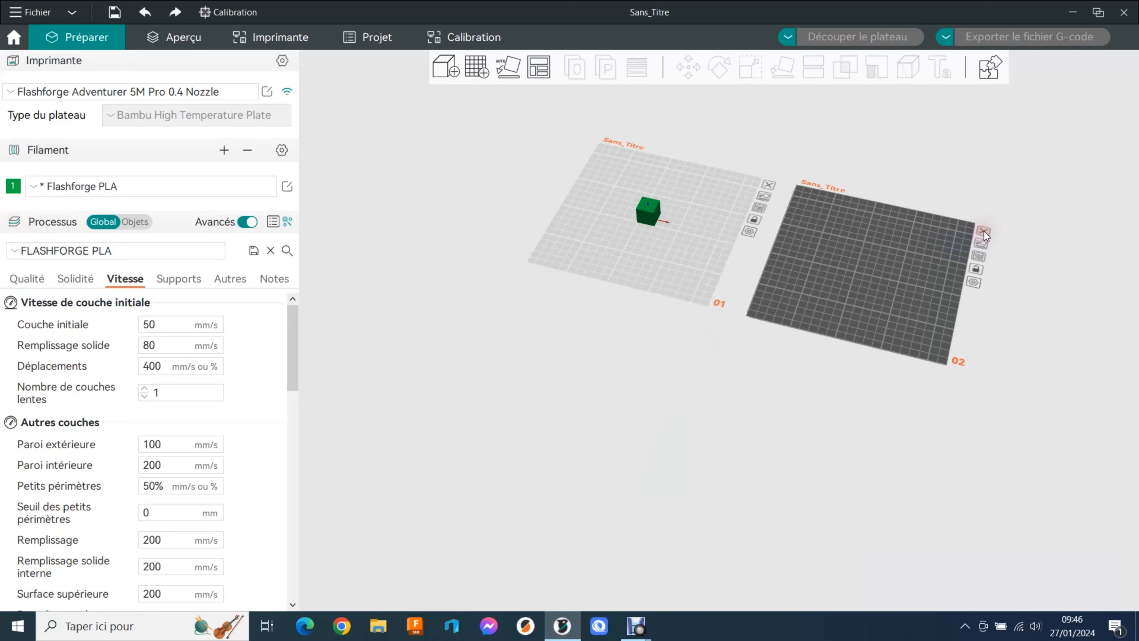
pyautogui.click(984, 232)
pyautogui.scroll(7, 687, 238)
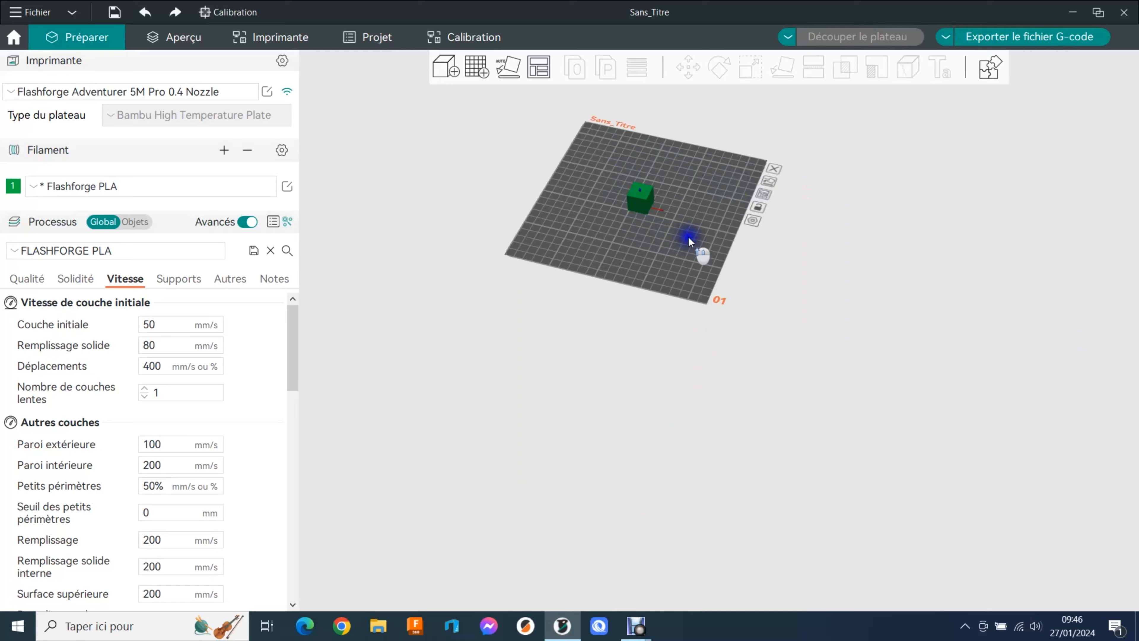
pyautogui.moveTo(664, 186); pyautogui.dragTo(767, 390, button='right')
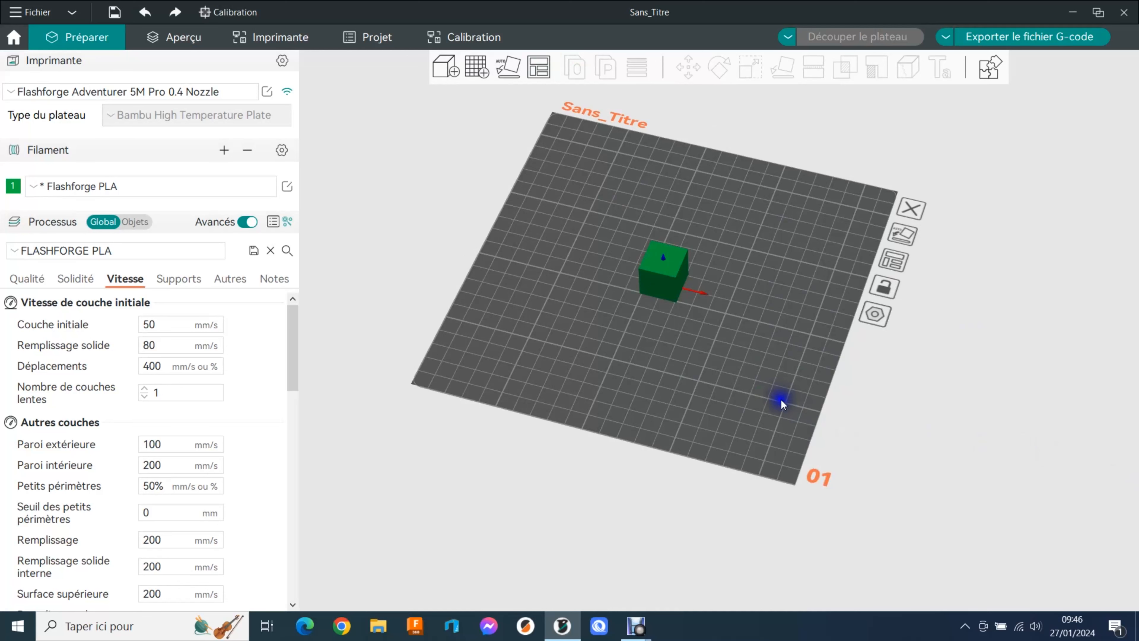
pyautogui.moveTo(695, 340); pyautogui.dragTo(698, 341)
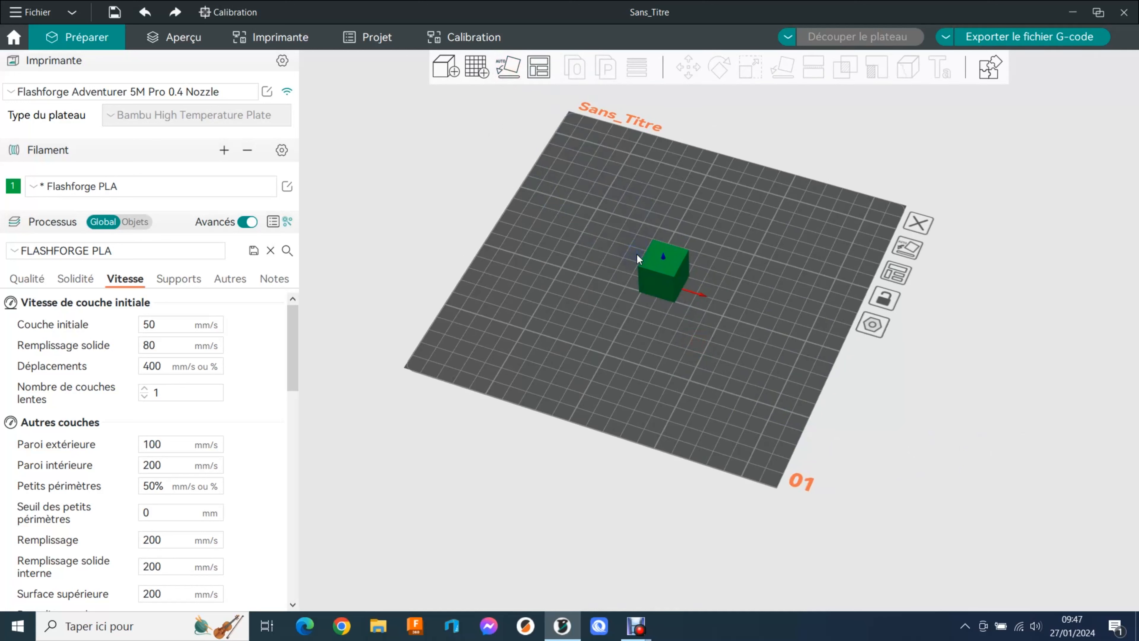
pyautogui.click(662, 217)
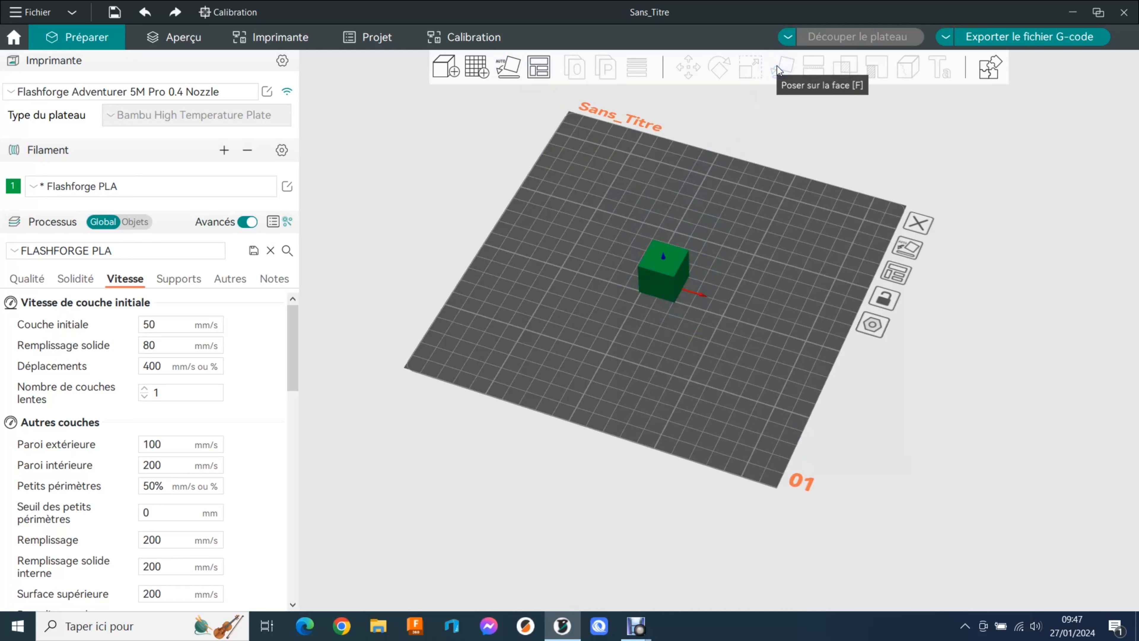
pyautogui.click(503, 71)
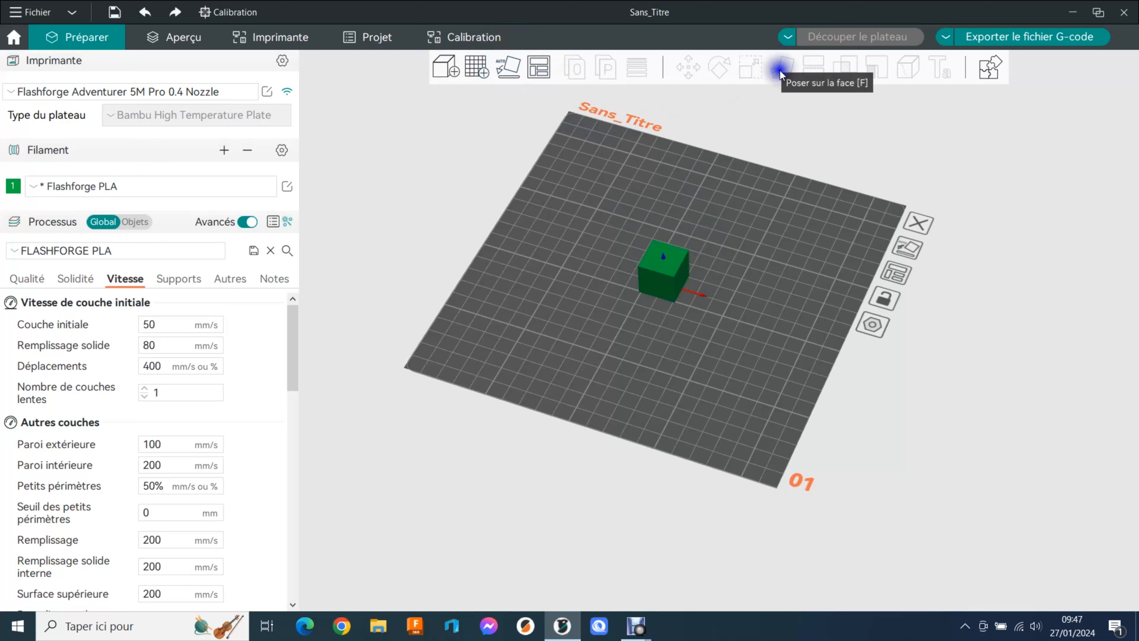
pyautogui.click(764, 163)
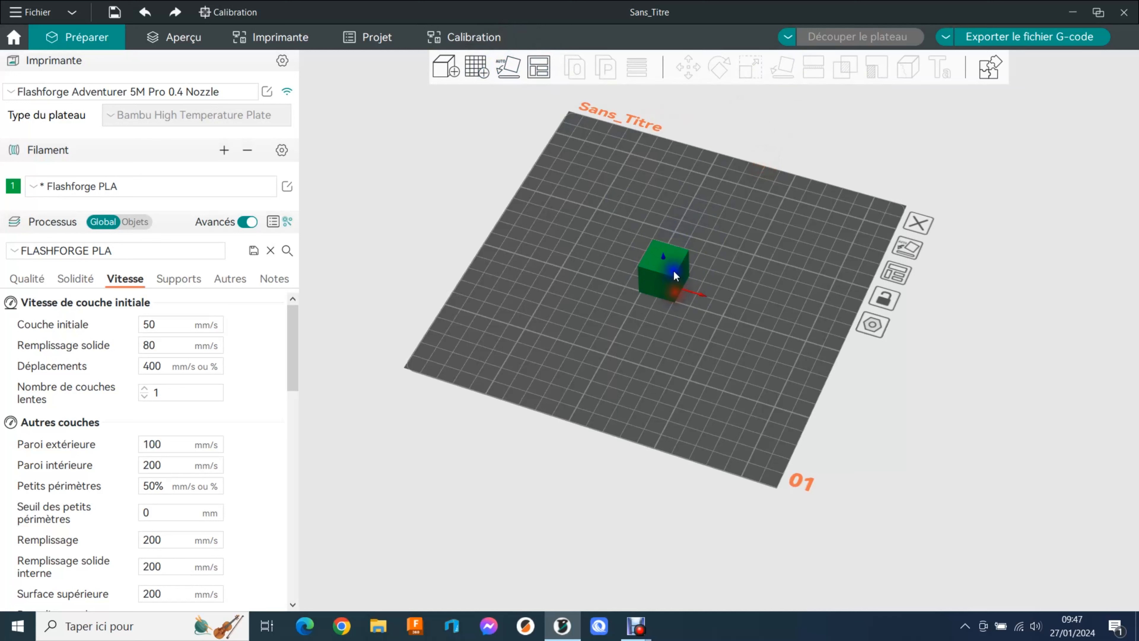
# - Try the Poser sur la face (lay on face) tool on the cube
pyautogui.click(660, 285)
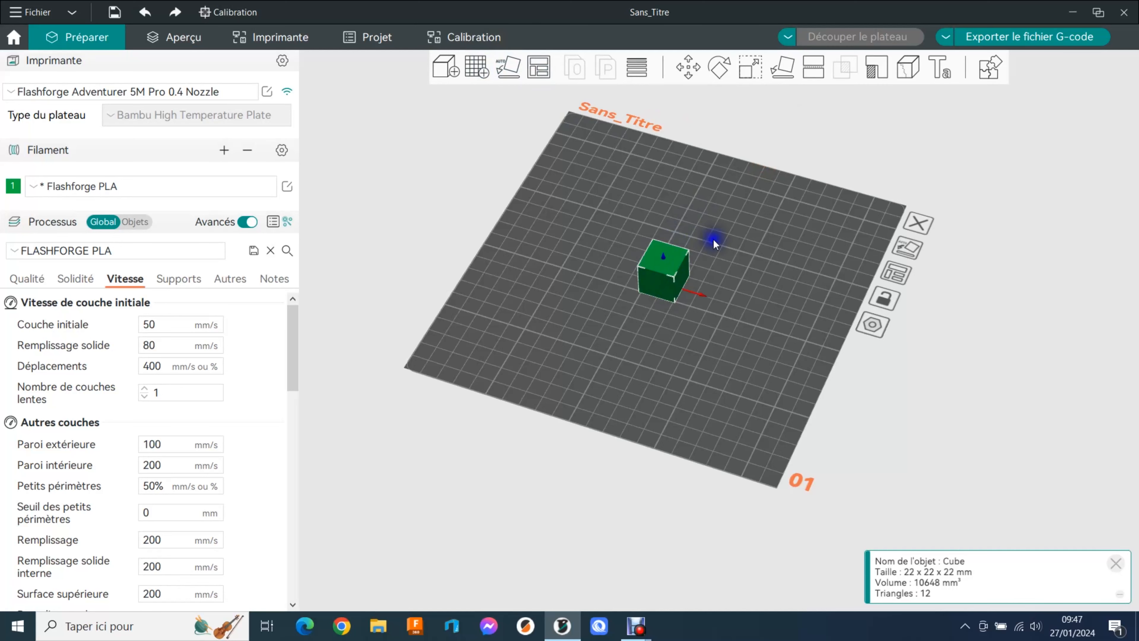
pyautogui.click(781, 68)
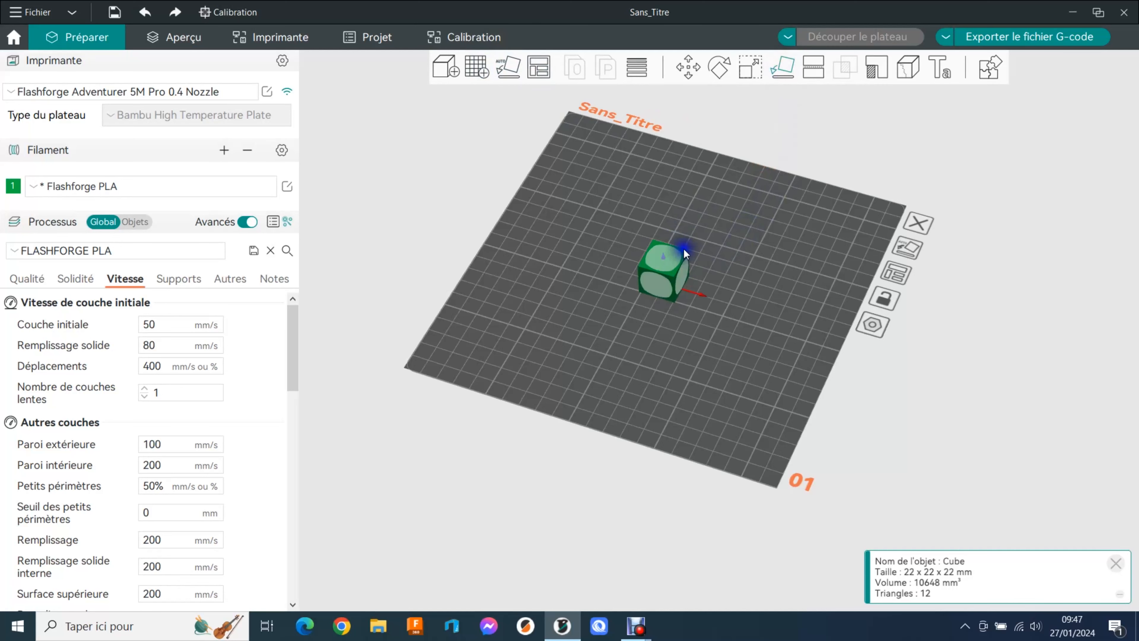
pyautogui.click(744, 279)
# - Disable uniform scaling for the cube and stretch it along Y to a 300% scale
pyautogui.click(667, 271)
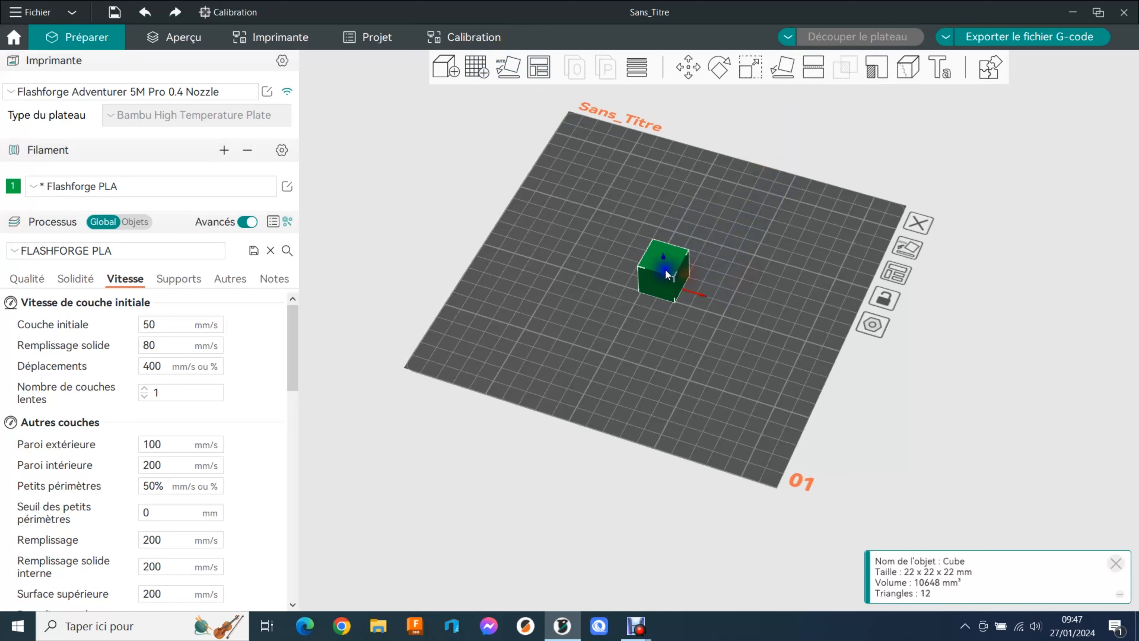
pyautogui.click(750, 76)
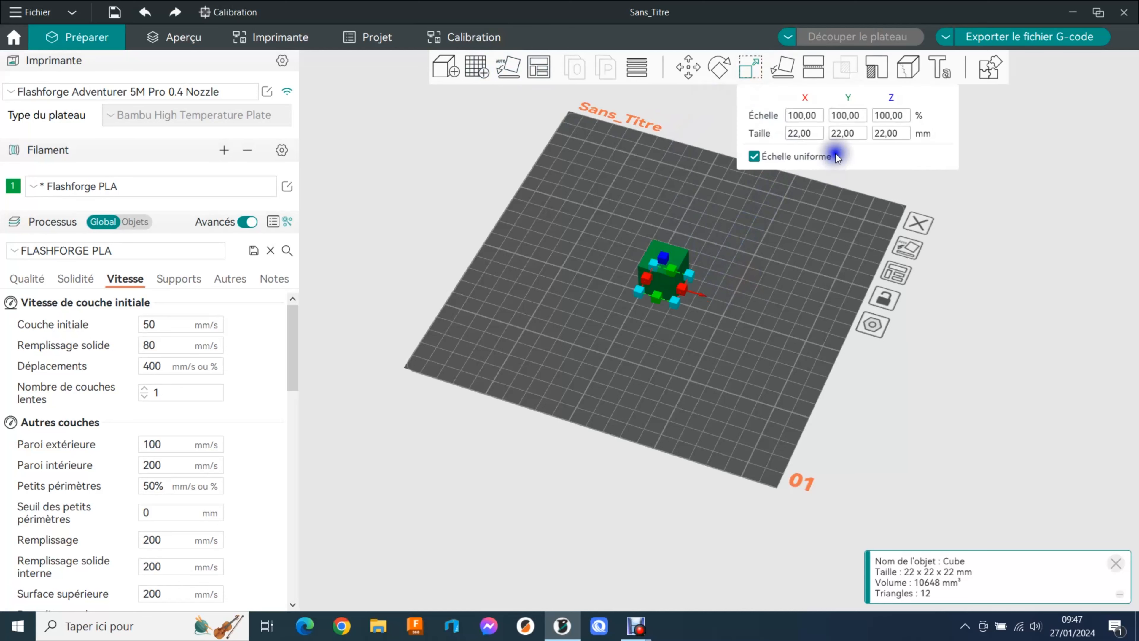
pyautogui.click(753, 156)
pyautogui.click(825, 119)
pyautogui.doubleClick(825, 116)
pyautogui.write('300')
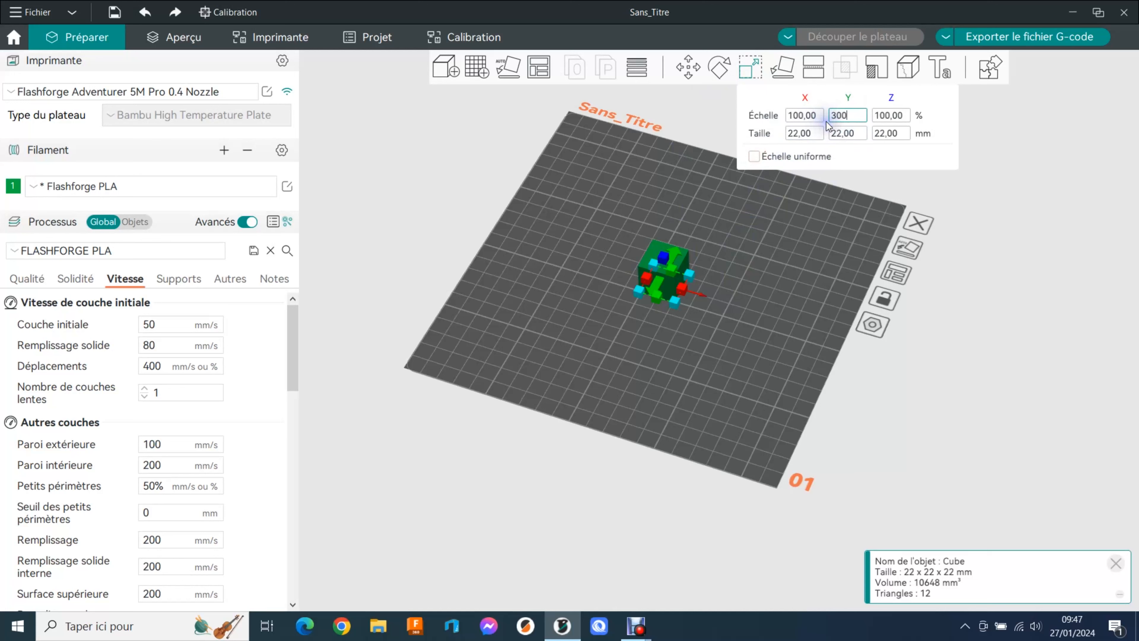
pyautogui.press('Return')
pyautogui.click(792, 283)
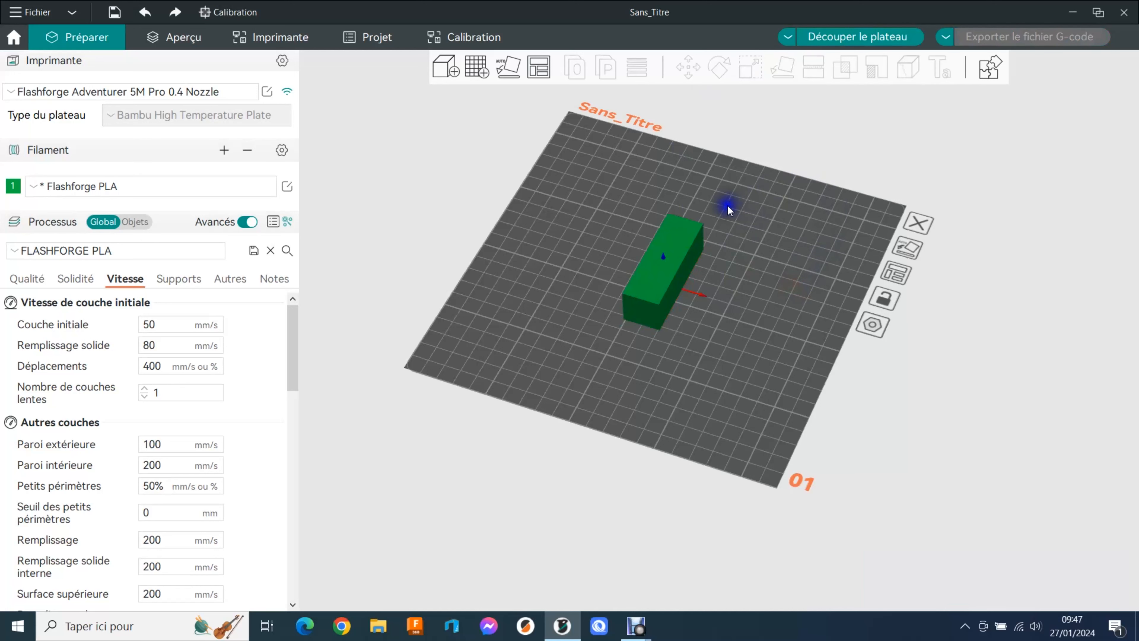
# - Stand the stretched bar upright on its small end face and auto-orient it back onto its long side
pyautogui.click(668, 282)
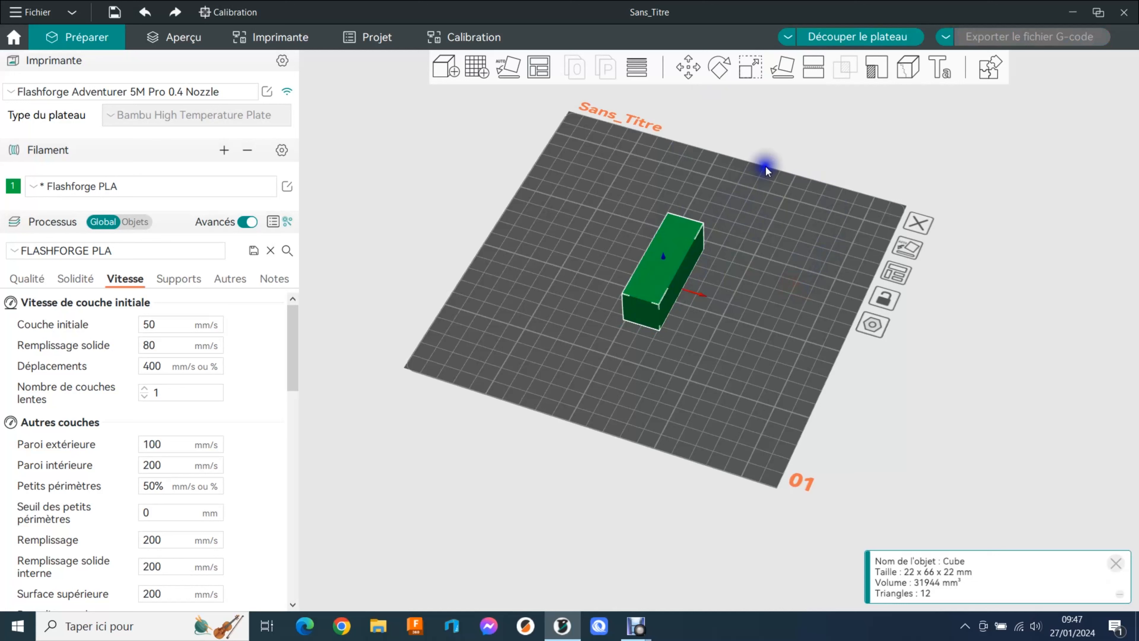
pyautogui.click(783, 68)
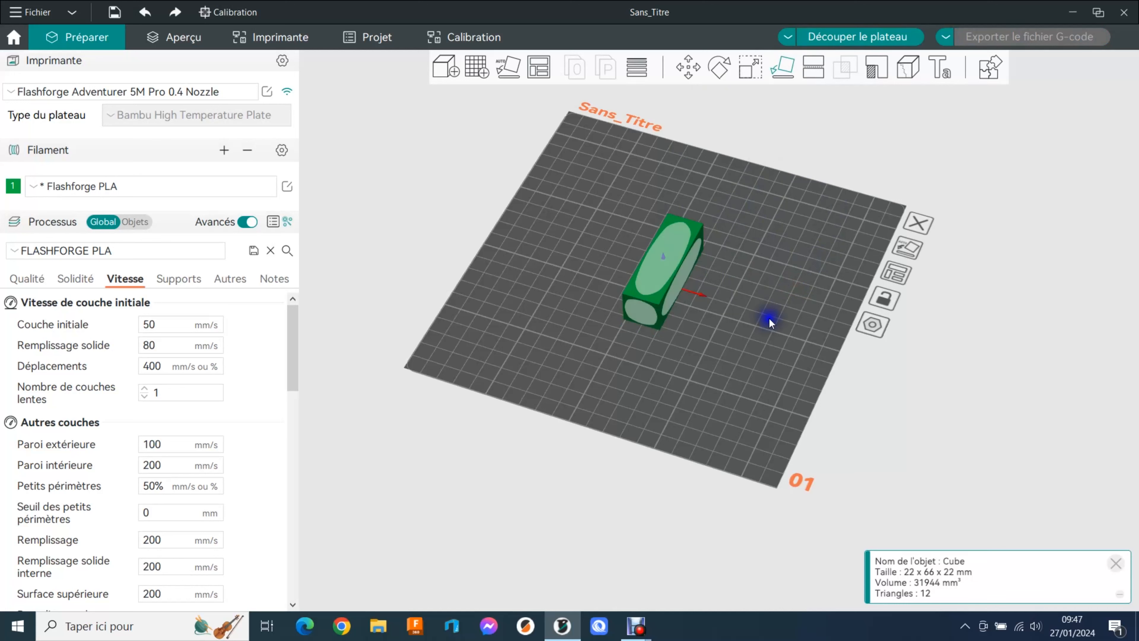
pyautogui.click(638, 318)
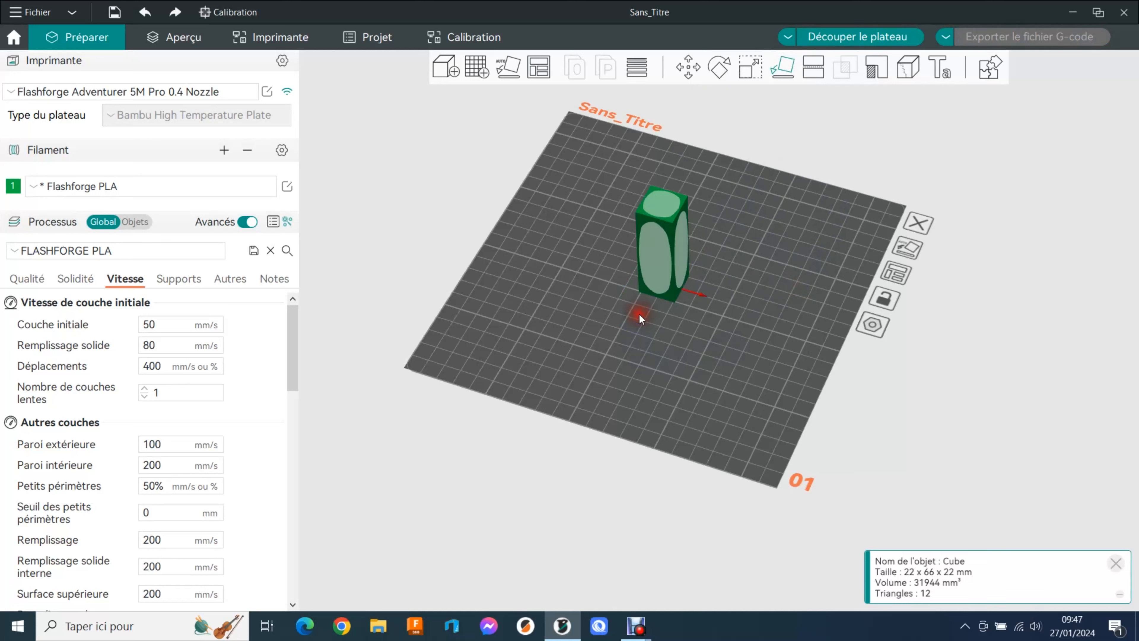
pyautogui.press('Escape')
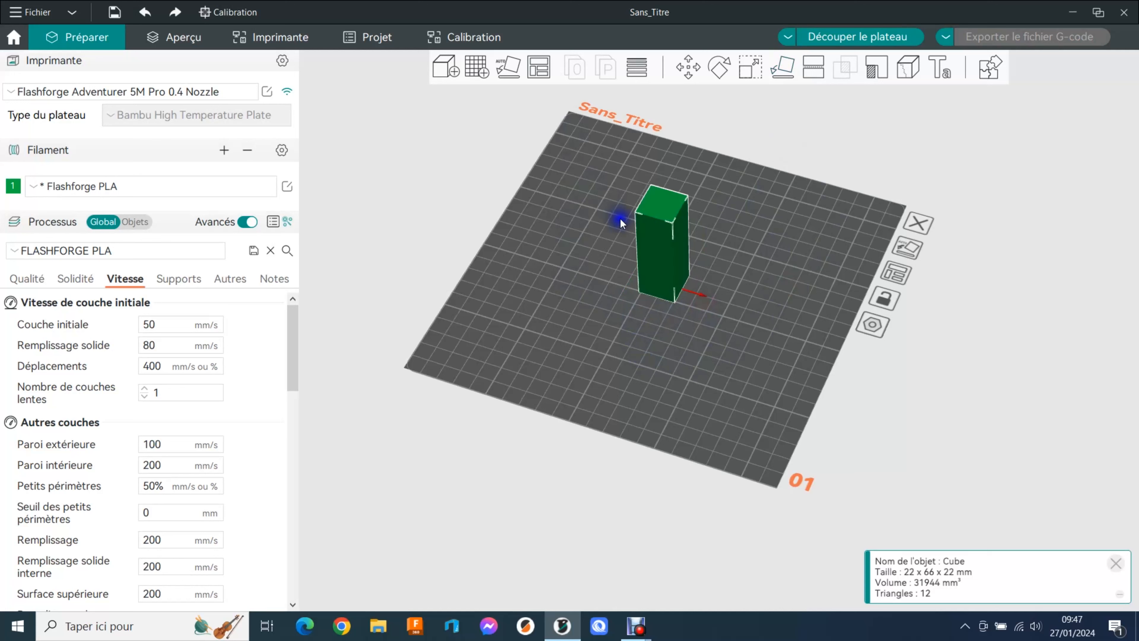
pyautogui.click(508, 68)
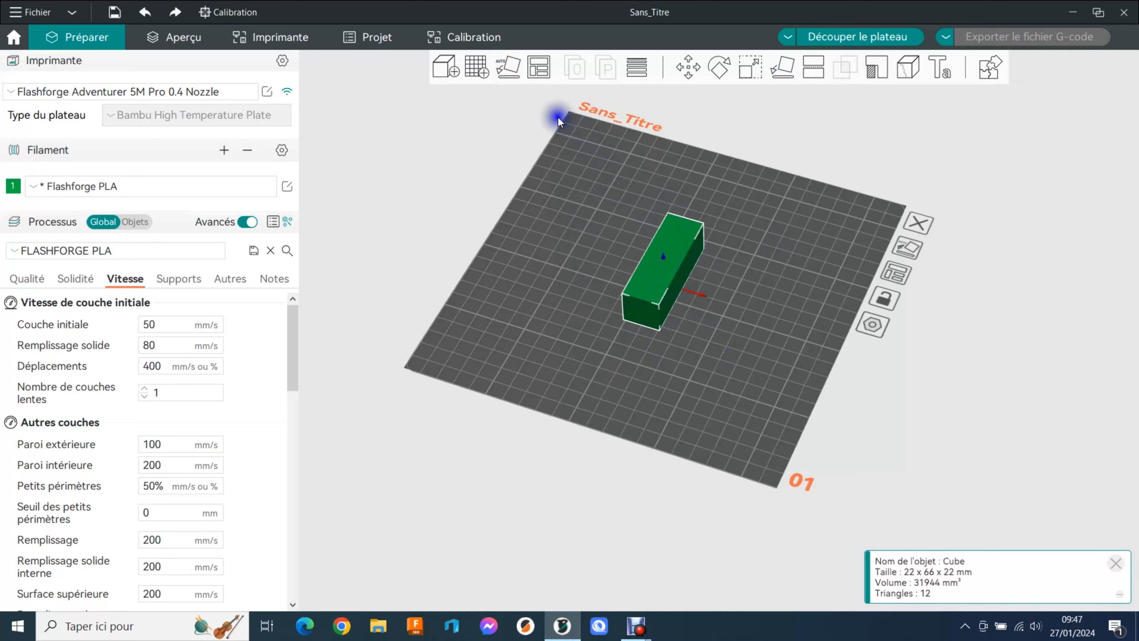
# - Move the bar toward the plate's rear left corner and clone it with 2 copies
pyautogui.moveTo(663, 269); pyautogui.dragTo(586, 208)
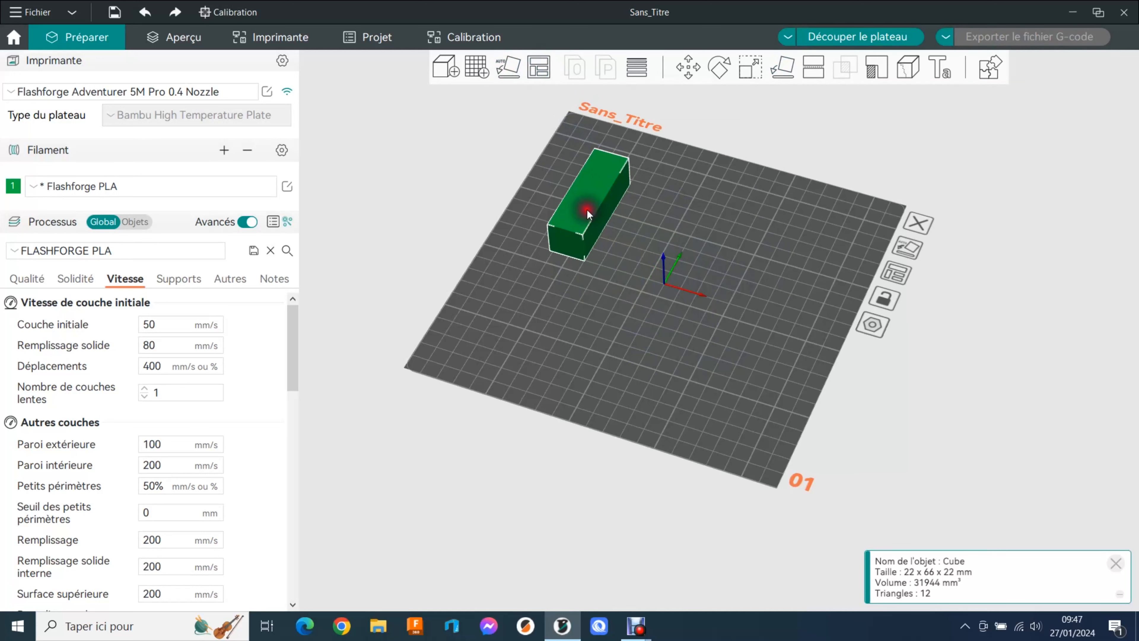
pyautogui.click(778, 239)
pyautogui.rightClick(580, 219)
pyautogui.click(629, 240)
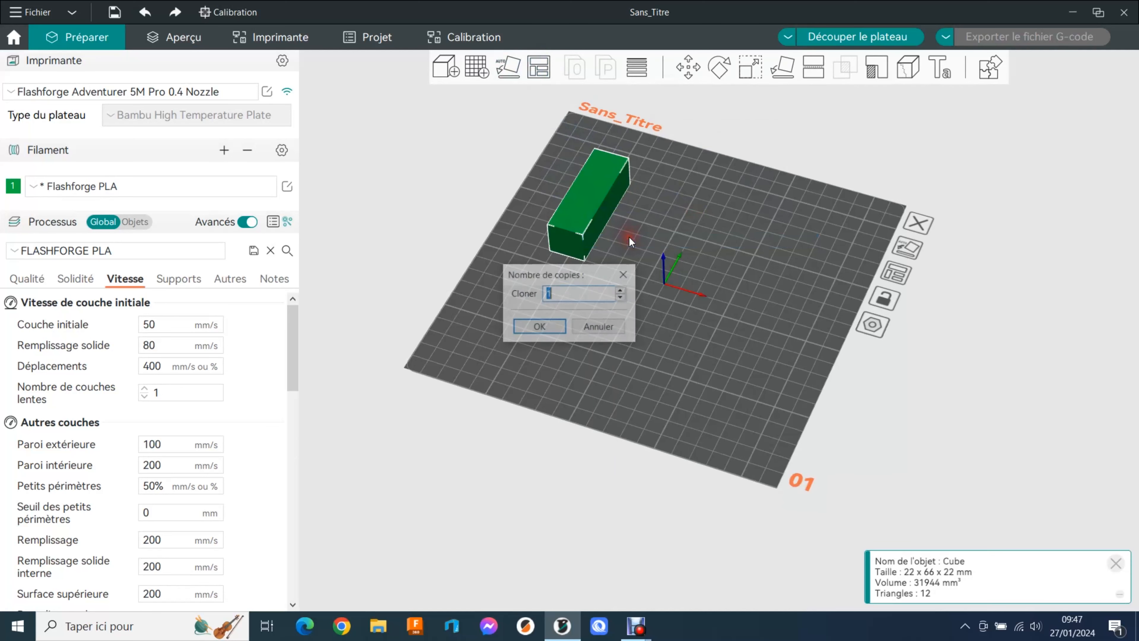
pyautogui.click(621, 290)
pyautogui.click(539, 327)
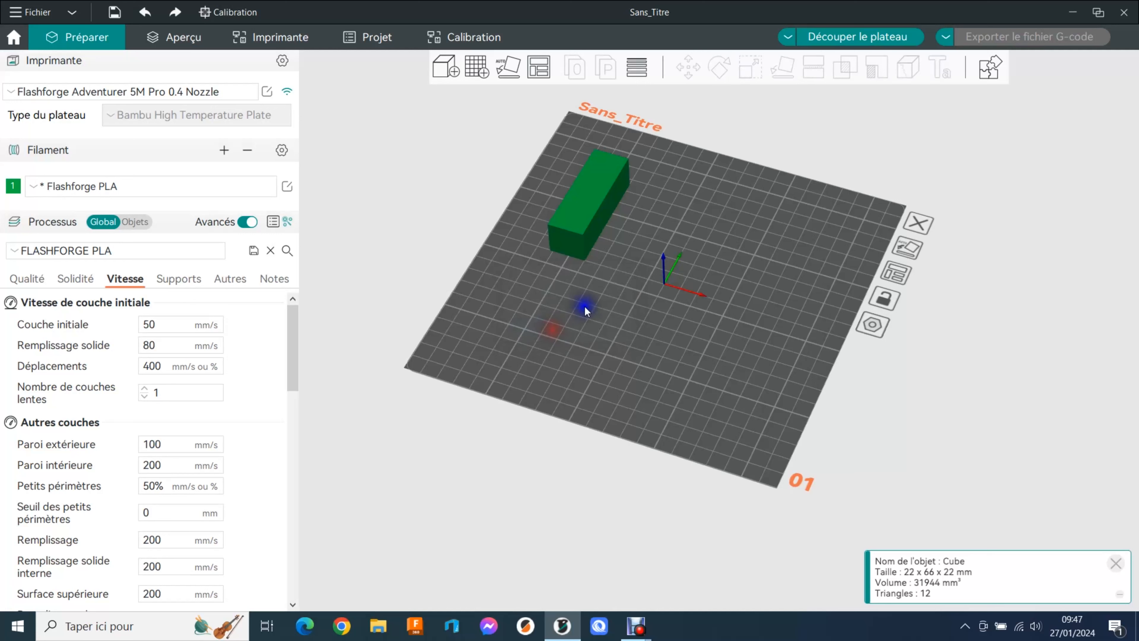
pyautogui.moveTo(593, 246); pyautogui.dragTo(610, 229)
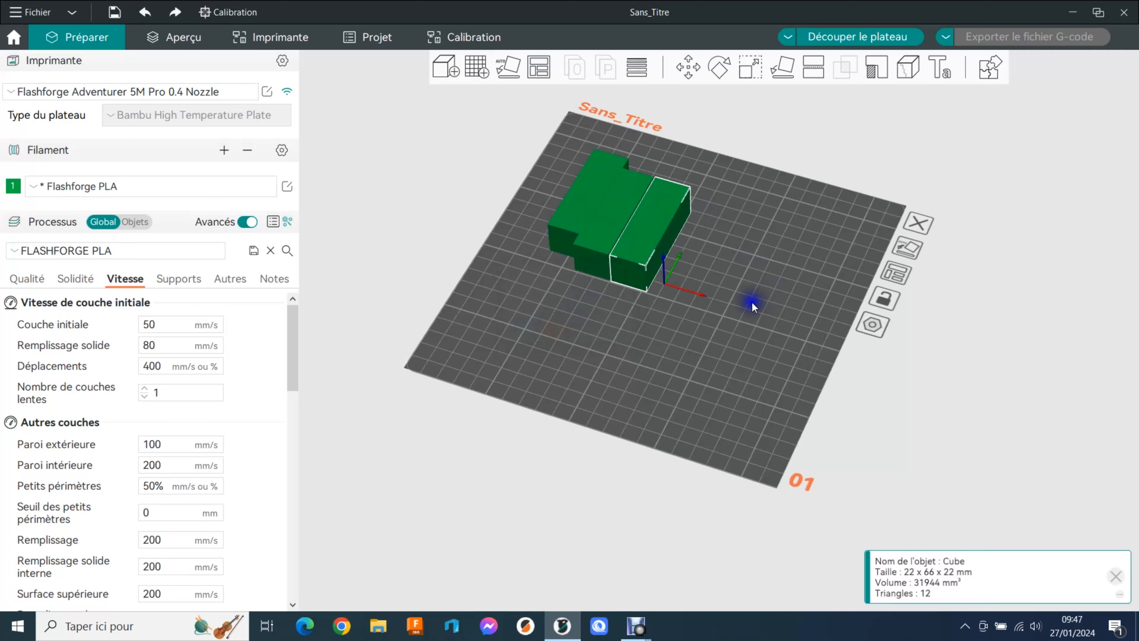
# - Auto-arrange the three bars on the plate, without automatic rotation and with multiple materials allowed on the same plate
pyautogui.rightClick(532, 71)
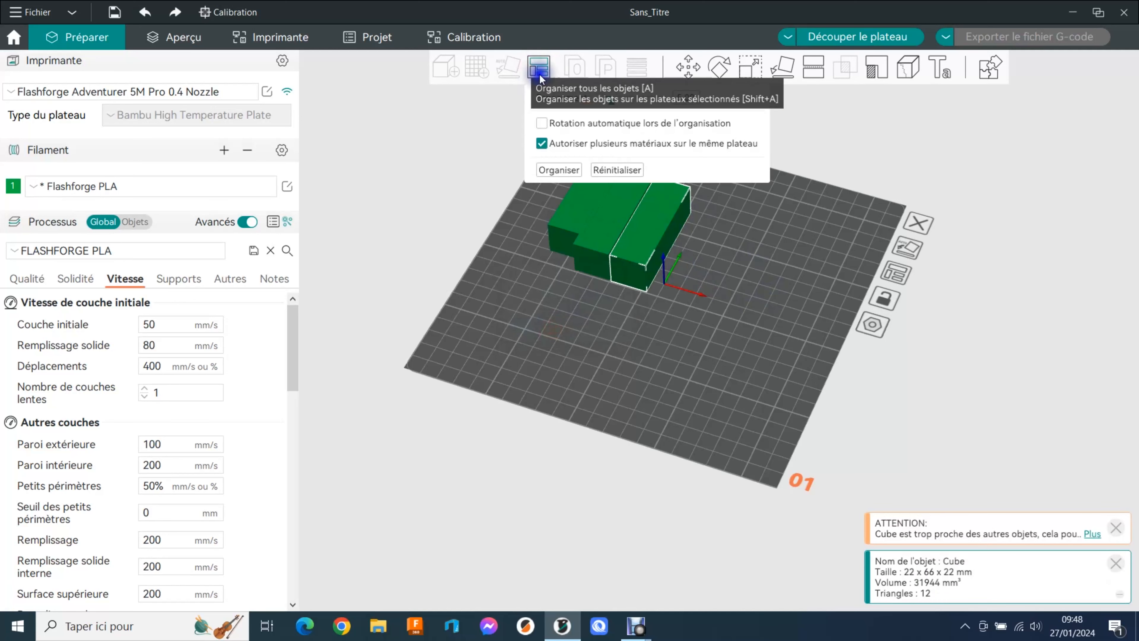
pyautogui.click(552, 173)
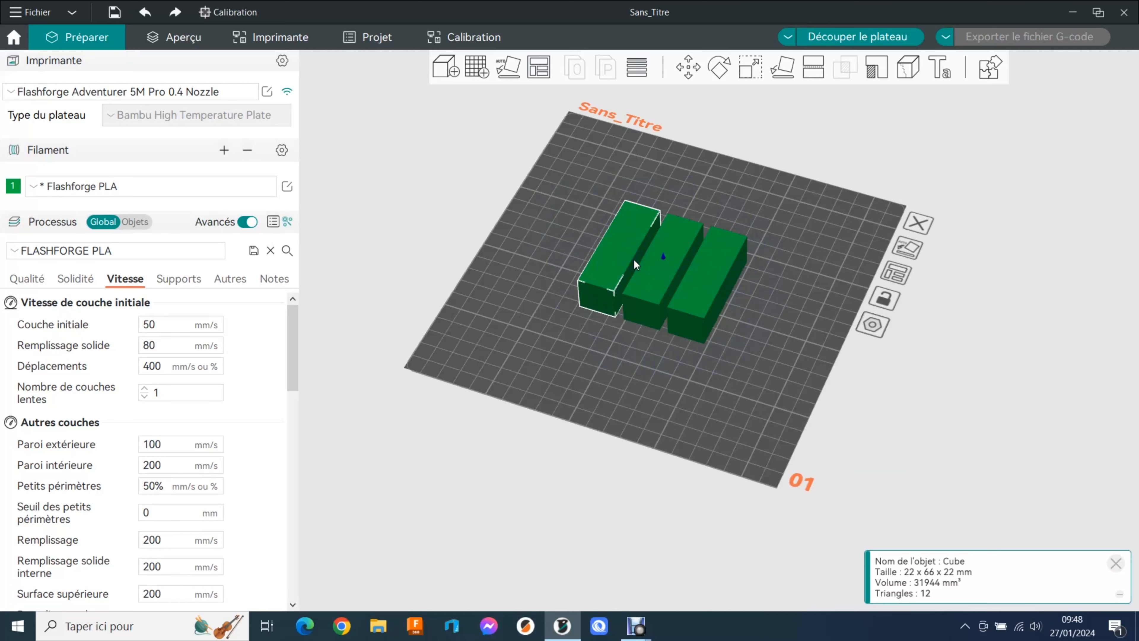
pyautogui.moveTo(656, 350); pyautogui.dragTo(670, 357)
pyautogui.scroll(5, 670, 357)
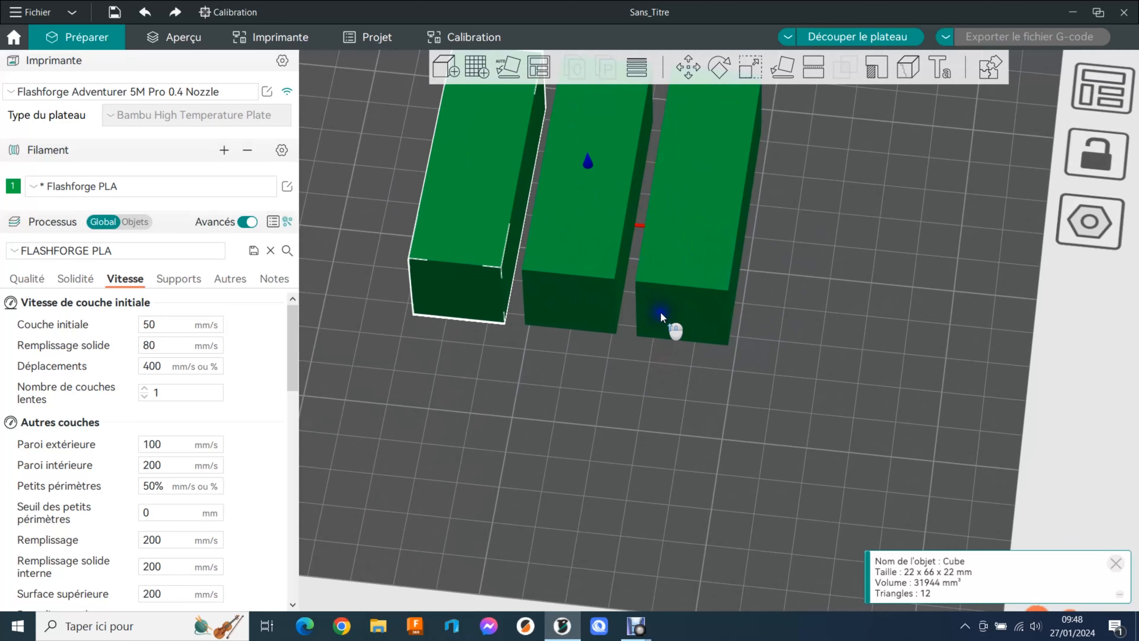
pyautogui.scroll(-1, 666, 323)
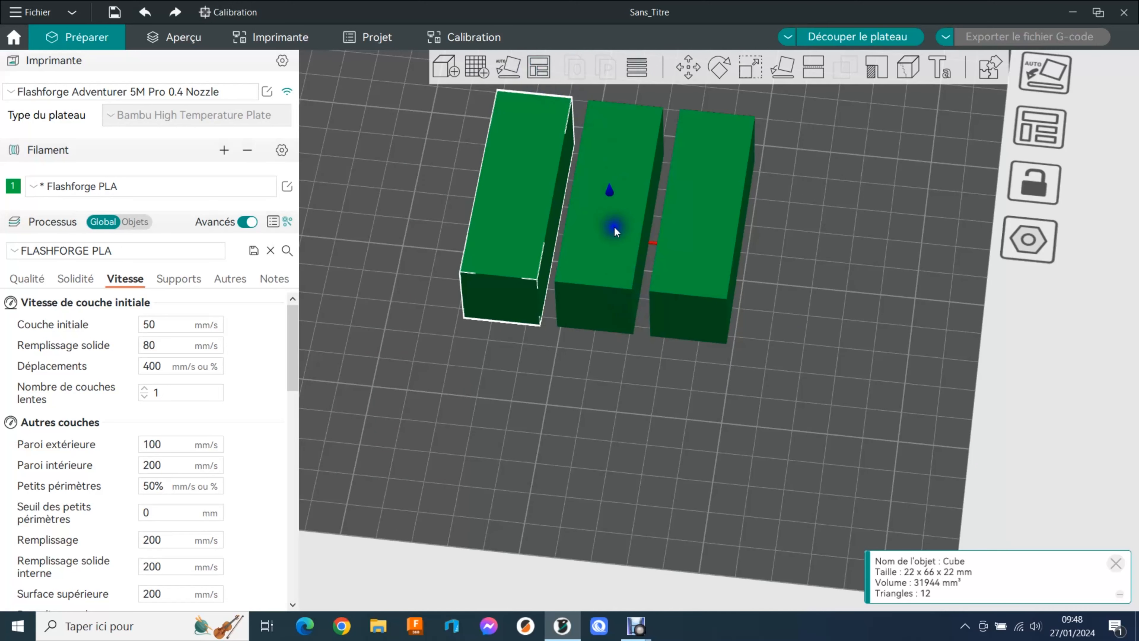
pyautogui.scroll(-4, 687, 254)
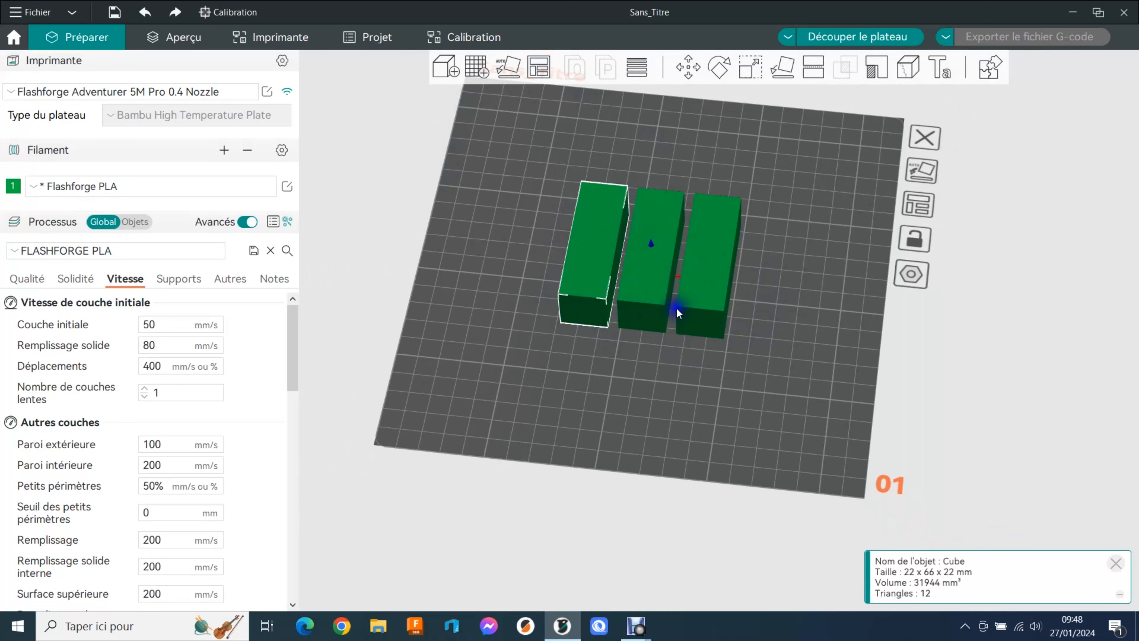
pyautogui.moveTo(718, 383); pyautogui.dragTo(723, 393)
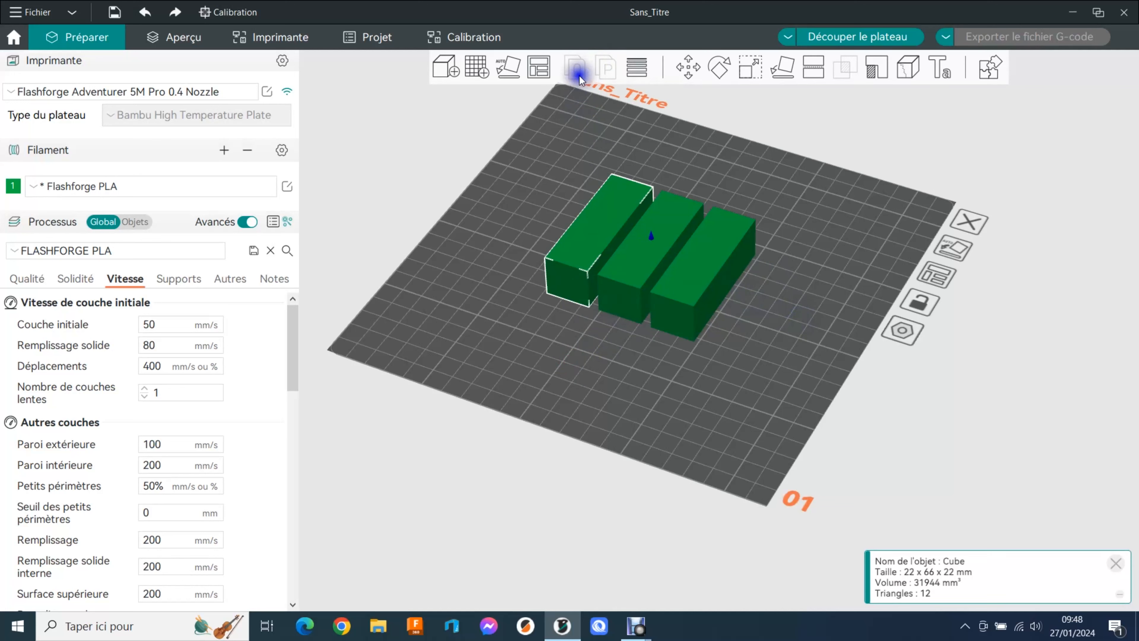
# - Spread the three bars apart across the plate and delete the one near the plate's right edge
pyautogui.moveTo(635, 257); pyautogui.dragTo(581, 359)
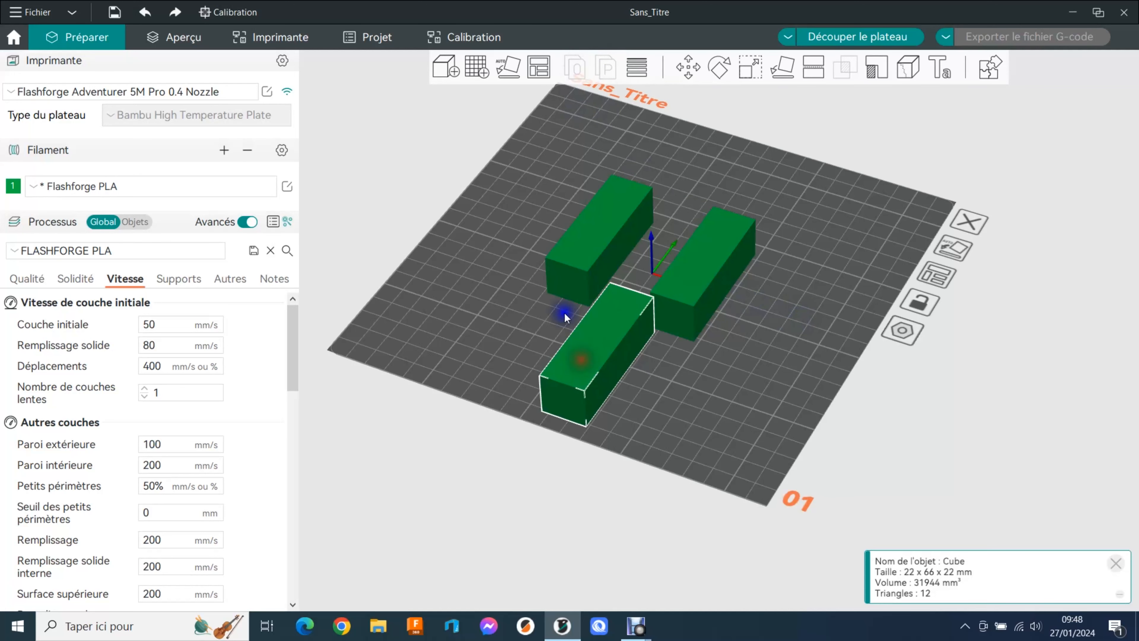
pyautogui.moveTo(548, 200); pyautogui.dragTo(551, 185)
pyautogui.moveTo(720, 265); pyautogui.dragTo(822, 223)
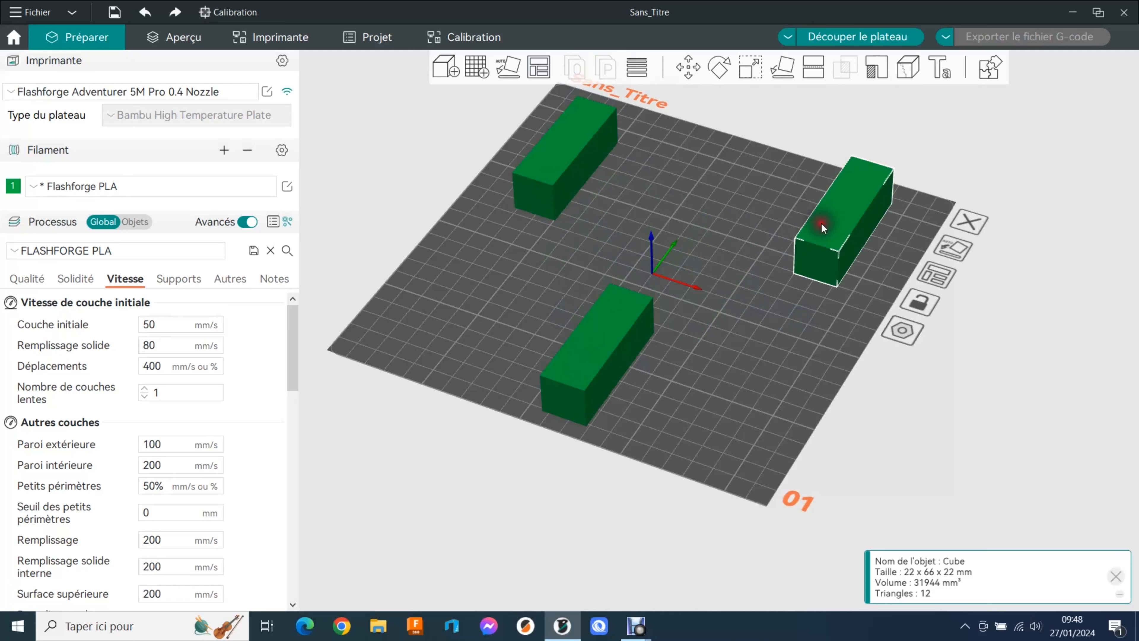
pyautogui.rightClick(844, 216)
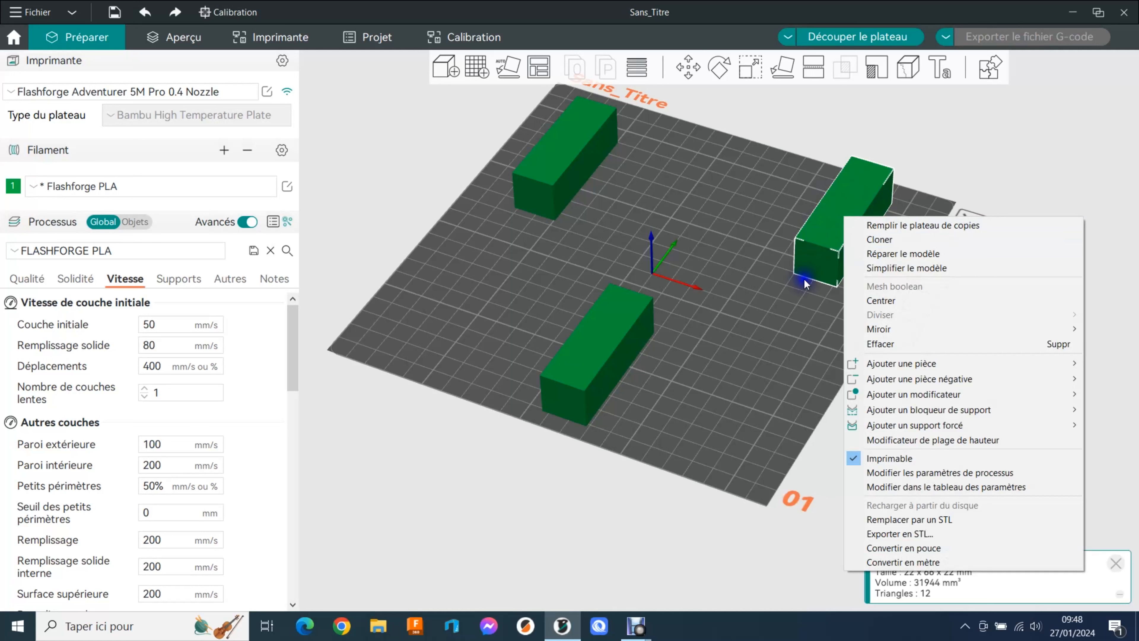
pyautogui.click(819, 242)
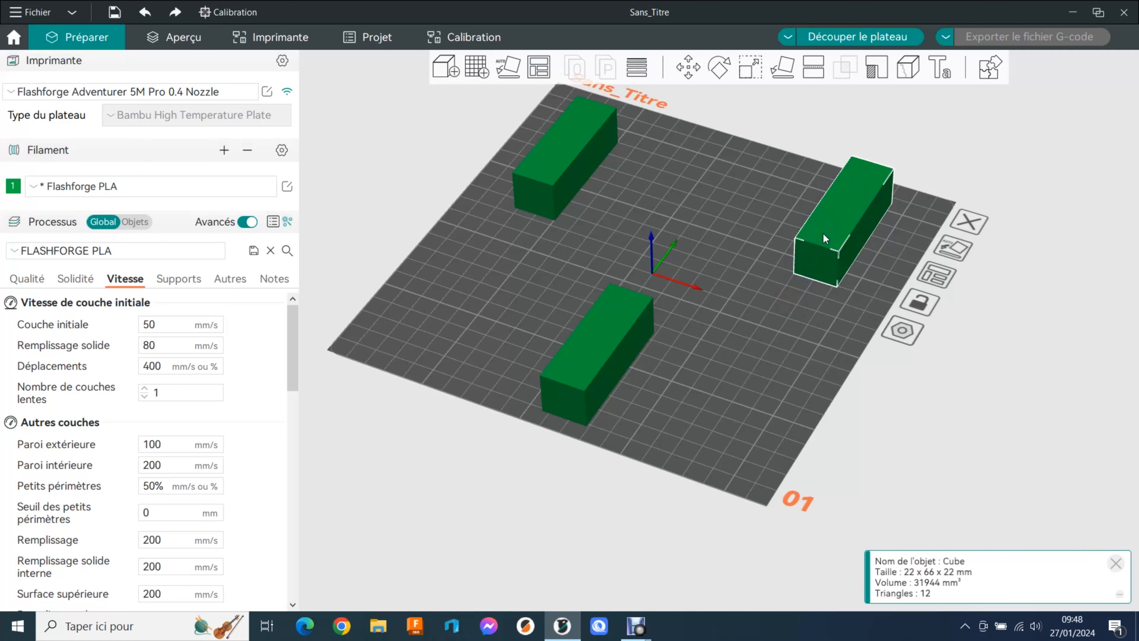
pyautogui.press('Delete')
# - Bring the two remaining bars nearer the plate's centre and auto-arrange them
pyautogui.moveTo(597, 366); pyautogui.dragTo(725, 269)
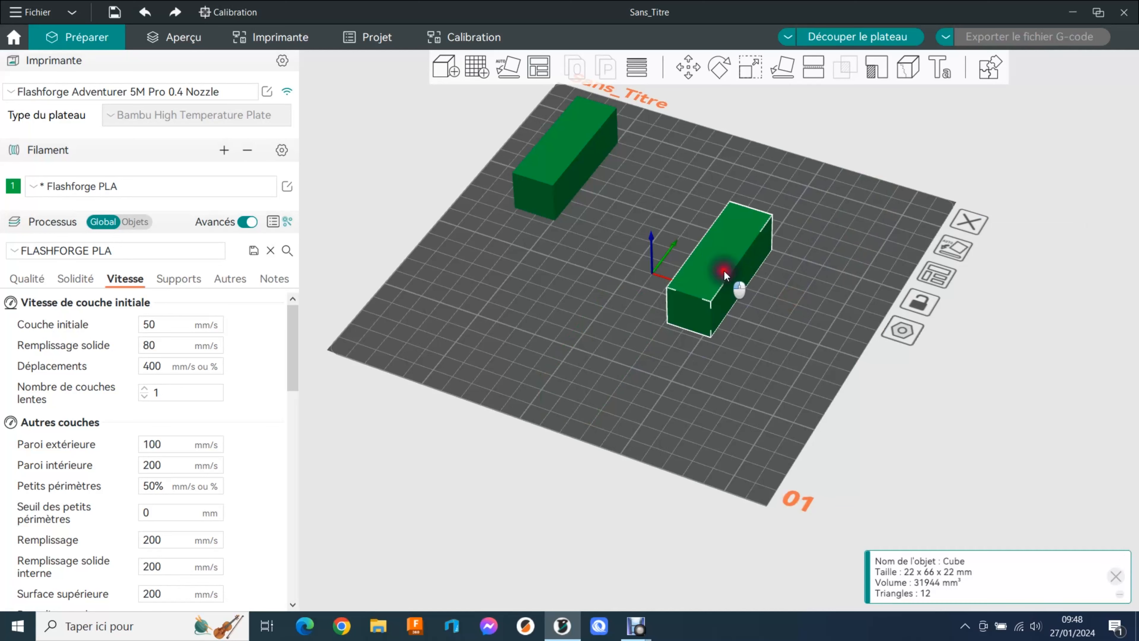
pyautogui.moveTo(557, 184); pyautogui.dragTo(603, 267)
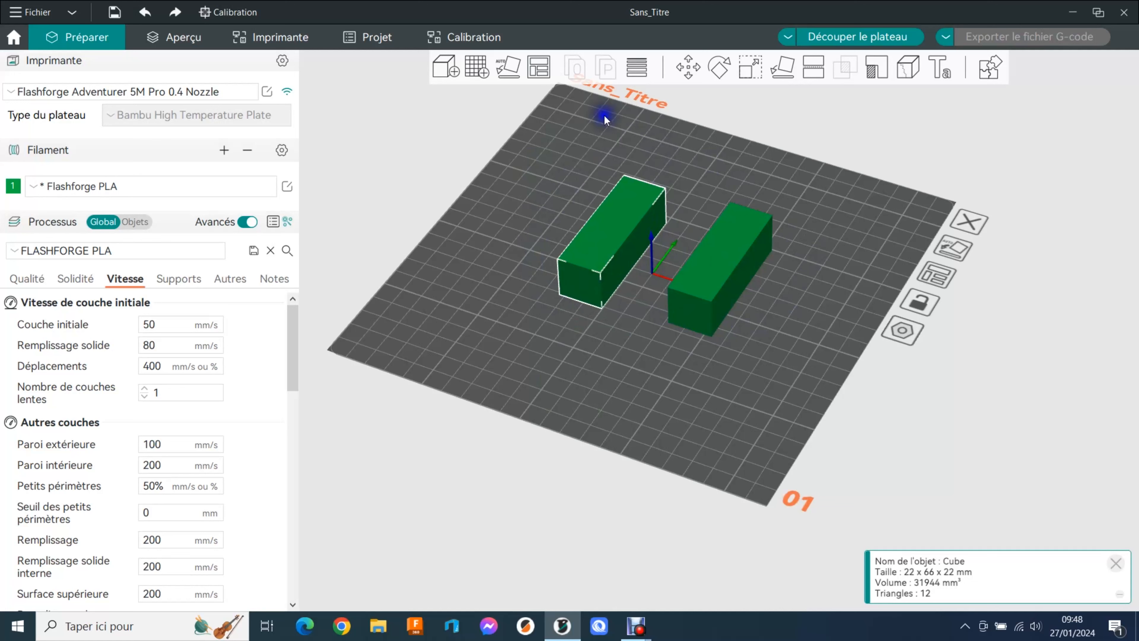
pyautogui.rightClick(542, 72)
pyautogui.click(569, 175)
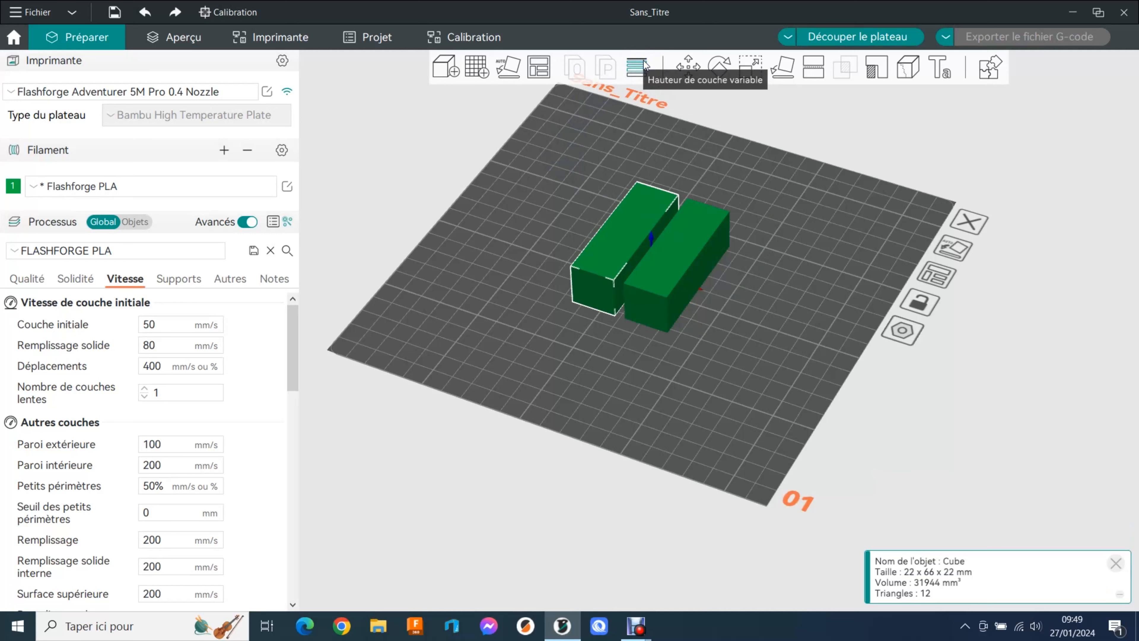
# - Move the left bar away from its neighbour, with the Move tool and freehand, to about X -27 mm, Y 5 mm
pyautogui.click(690, 68)
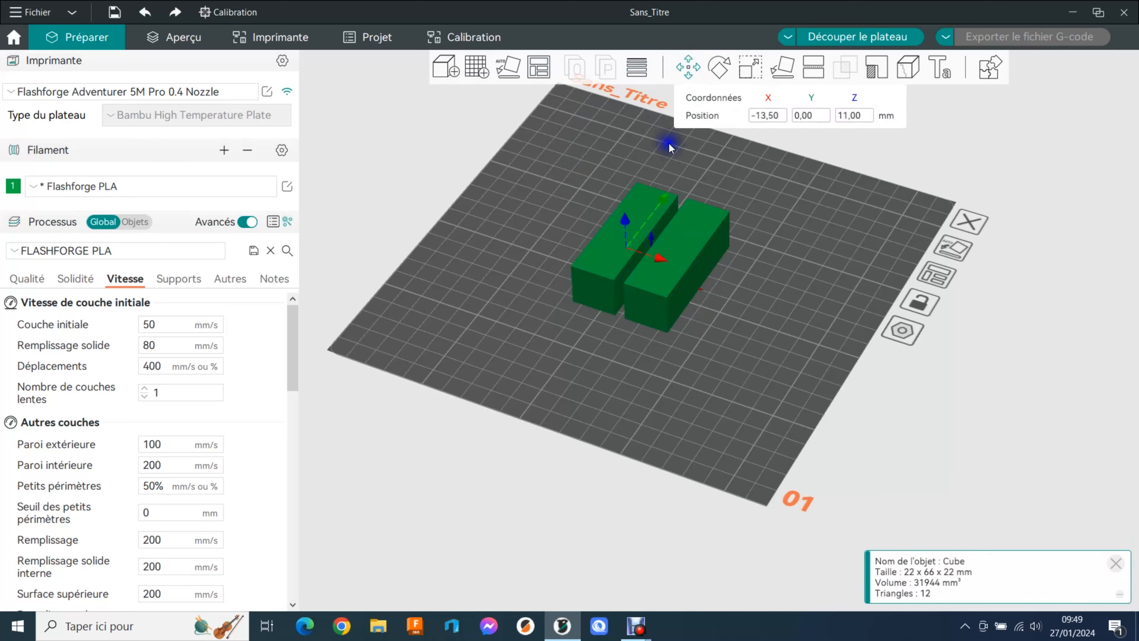
pyautogui.moveTo(617, 237)
pyautogui.mouseDown()
pyautogui.moveTo(603, 242)
pyautogui.moveTo(524, 196)
pyautogui.moveTo(531, 237)
pyautogui.moveTo(623, 243)
pyautogui.moveTo(608, 249)
pyautogui.mouseUp()
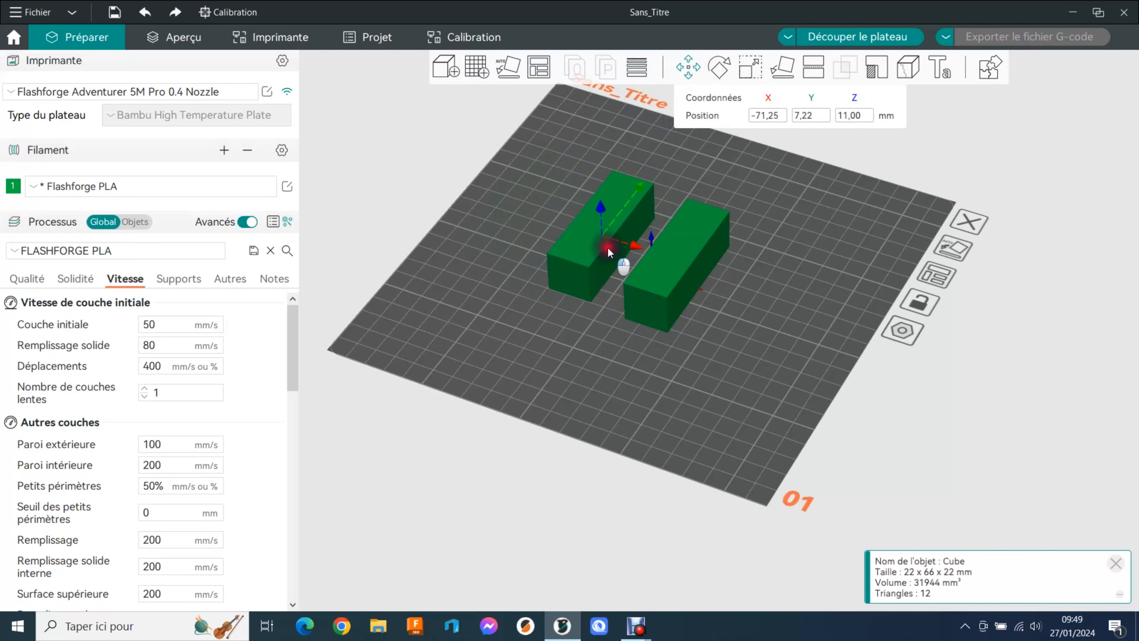
pyautogui.click(743, 170)
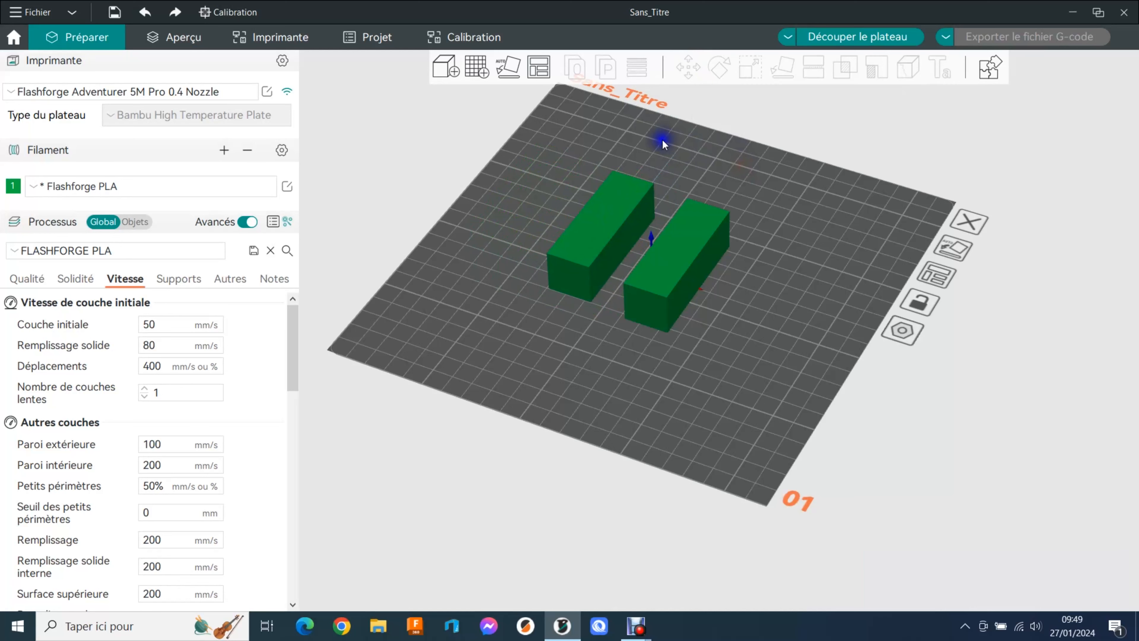
pyautogui.click(601, 247)
pyautogui.moveTo(601, 248); pyautogui.dragTo(615, 226)
# - Examine the left bar's X, Y and Z position coordinates in the Move tool and deselect the bar
pyautogui.click(688, 67)
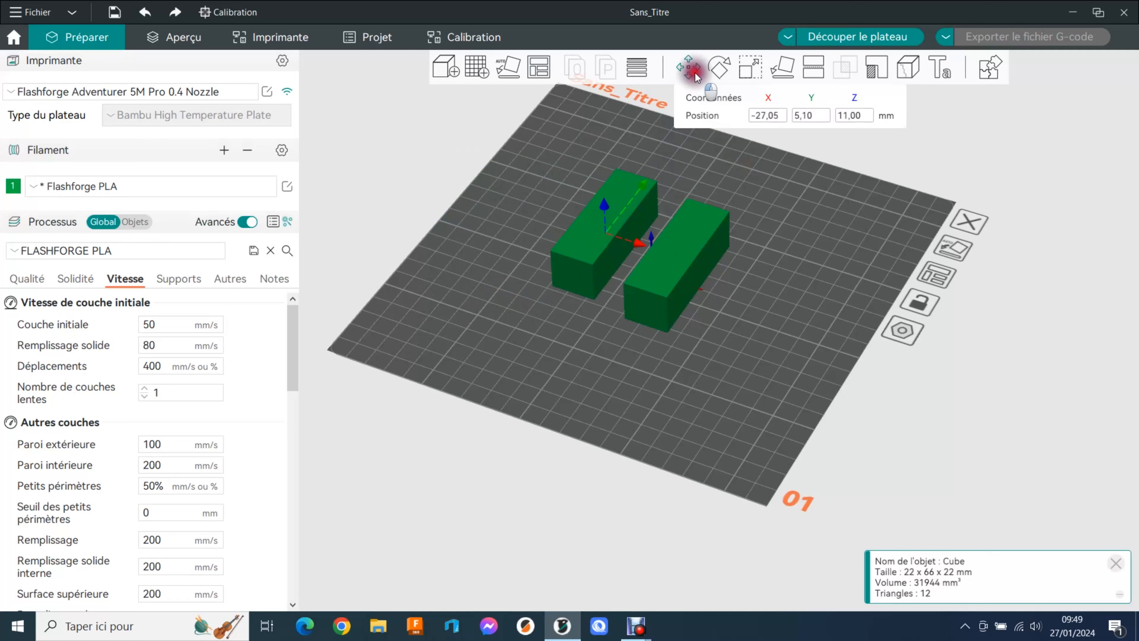
pyautogui.click(804, 117)
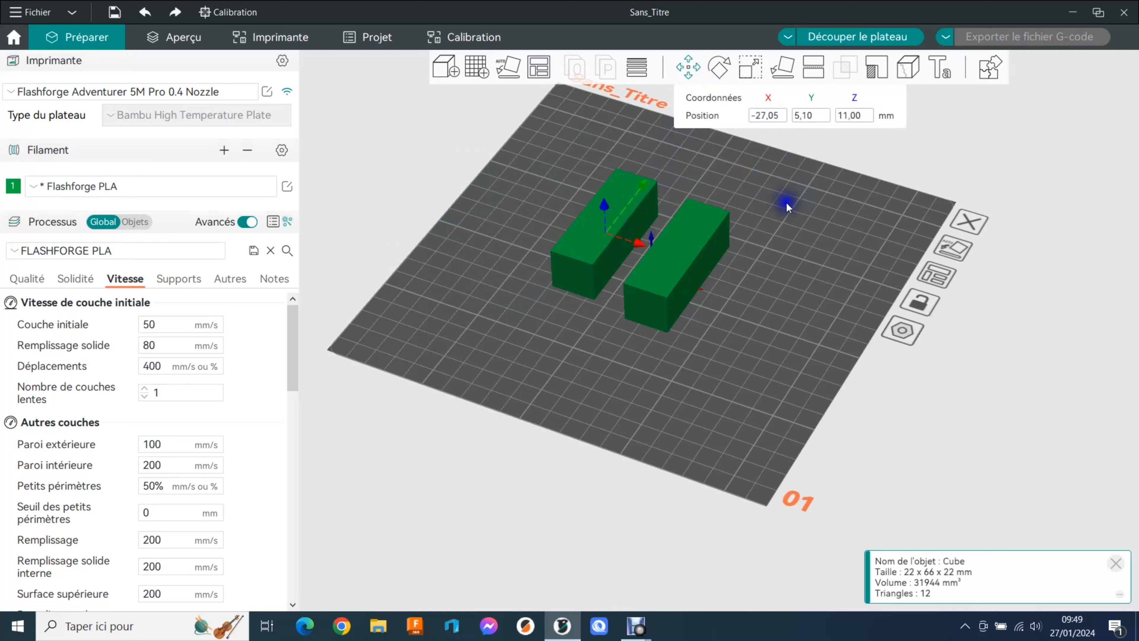
pyautogui.click(747, 254)
pyautogui.click(725, 203)
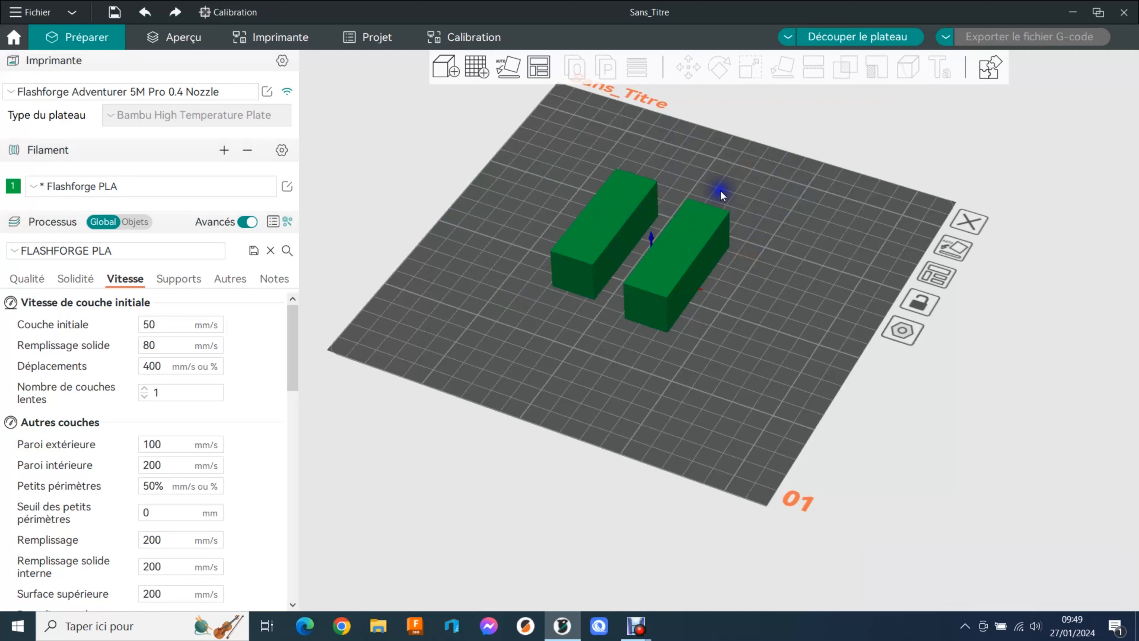
pyautogui.click(715, 159)
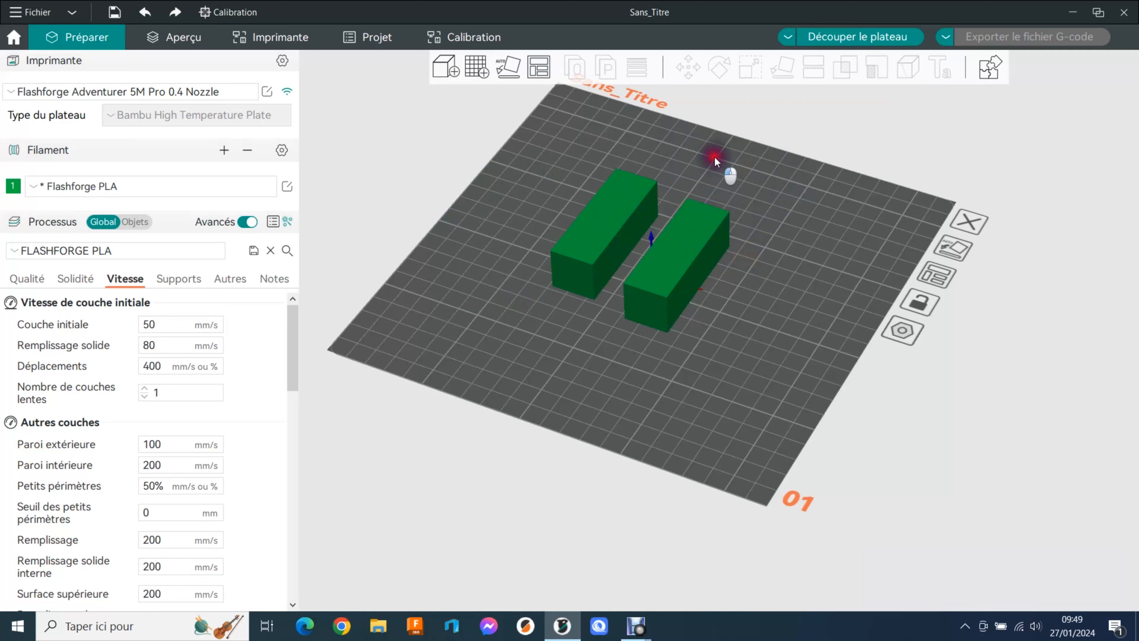
# - Rotate the left bar about its Y axis with the Rotation tool so that it is tipped onto a long edge
pyautogui.click(623, 215)
pyautogui.click(721, 67)
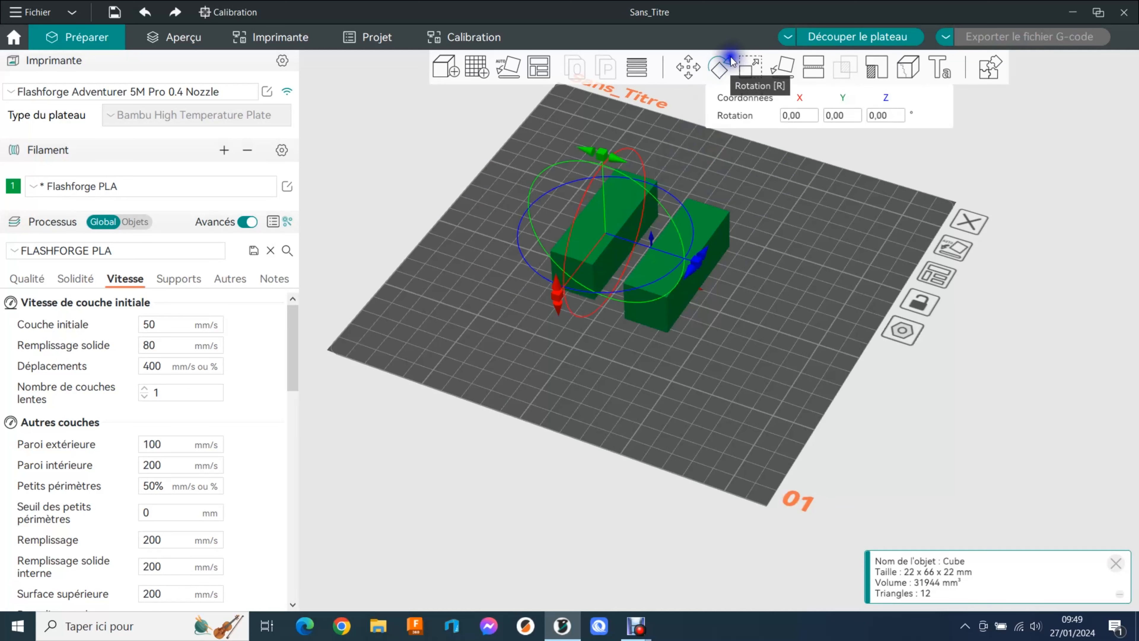
pyautogui.moveTo(601, 157); pyautogui.dragTo(626, 310)
pyautogui.click(751, 332)
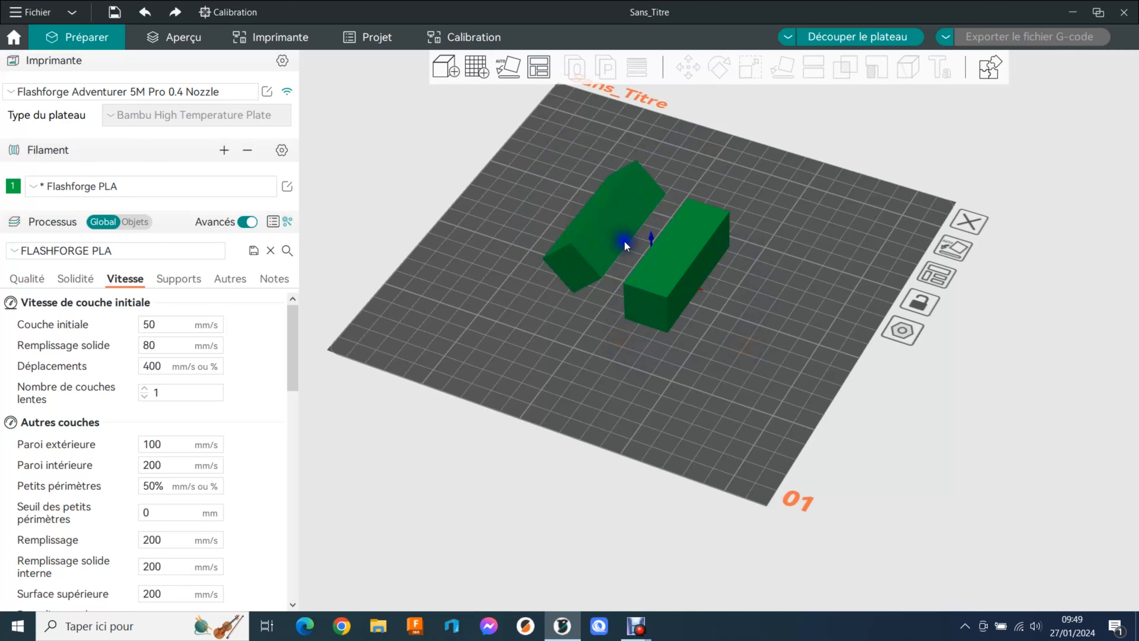
# - Open the Scale tool on the tipped bar, toggle uniform scaling on and off, and try to reset its scale factors
pyautogui.click(634, 198)
pyautogui.click(755, 71)
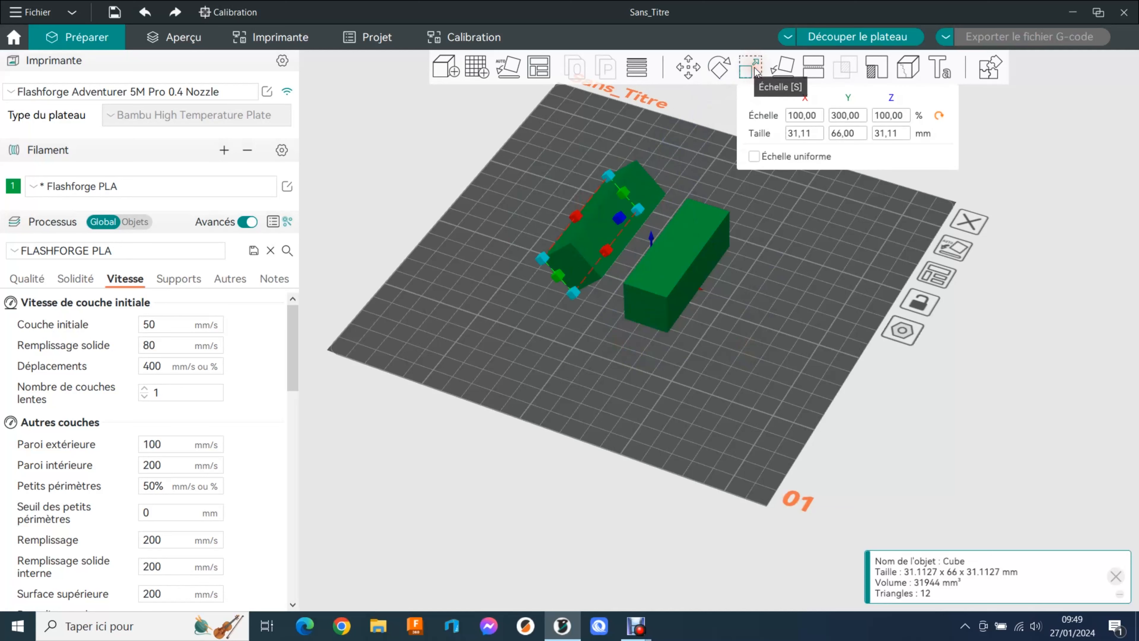
pyautogui.click(817, 134)
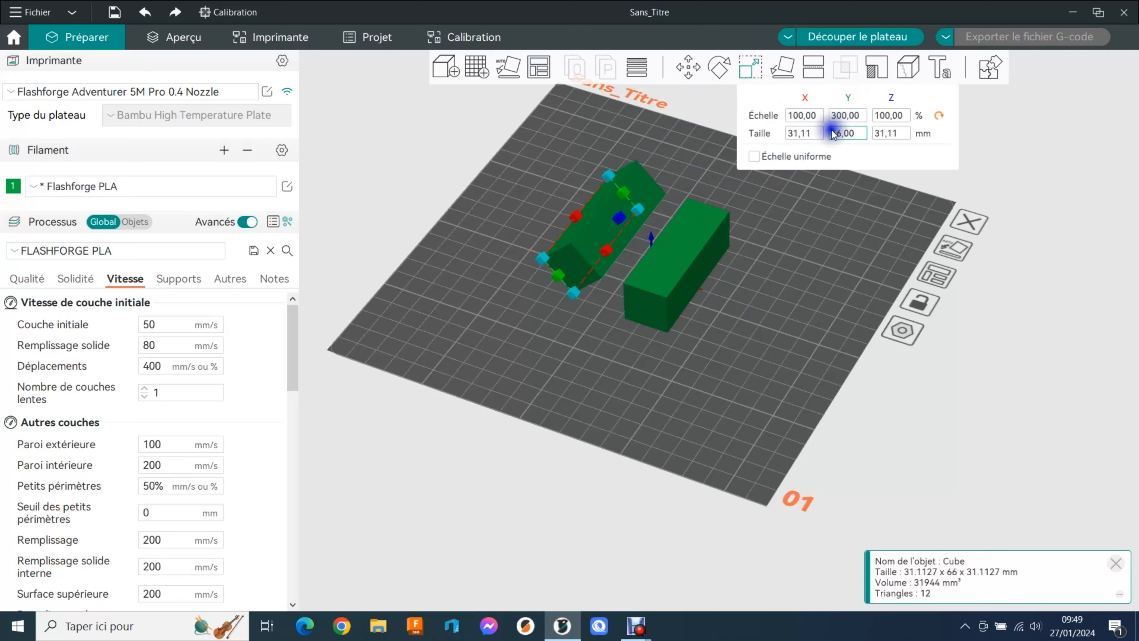
pyautogui.click(754, 156)
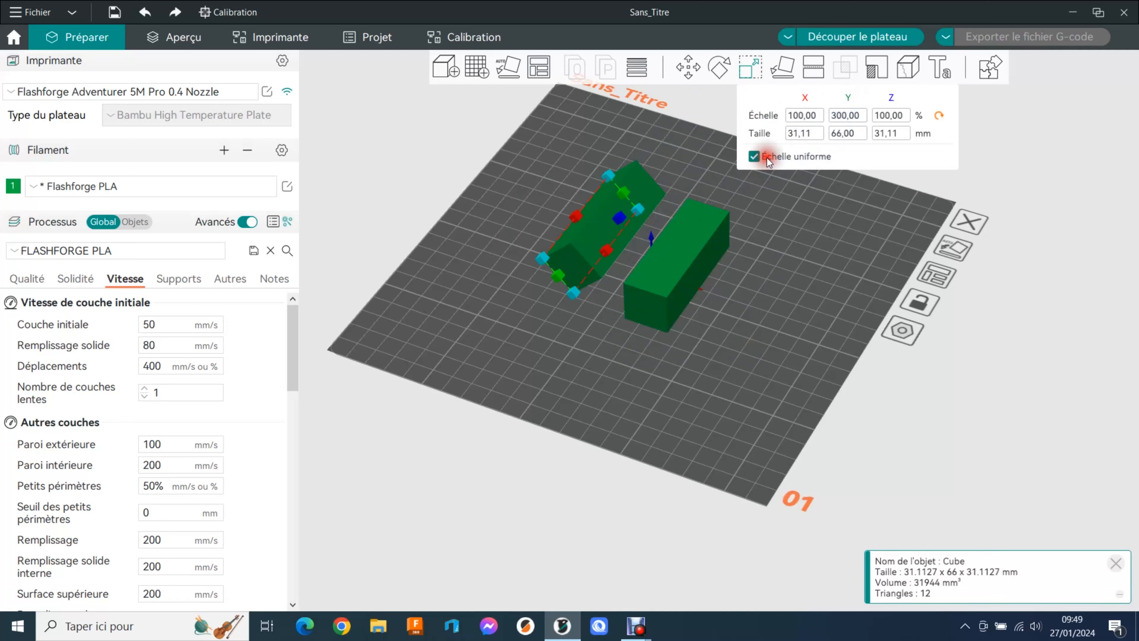
pyautogui.click(804, 119)
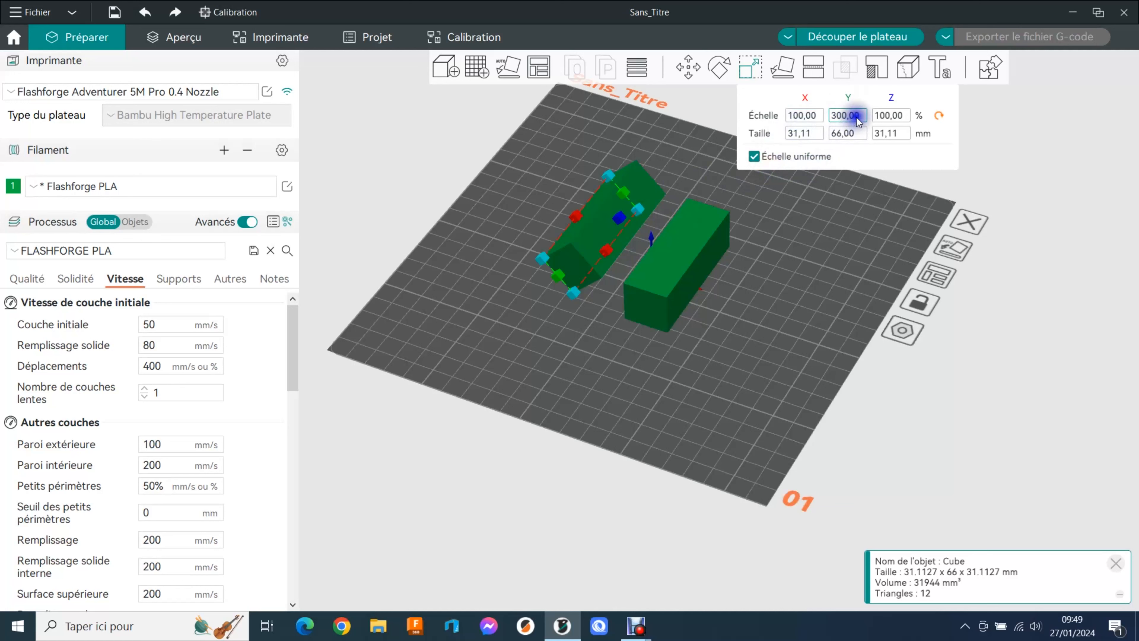
pyautogui.click(755, 156)
pyautogui.click(939, 115)
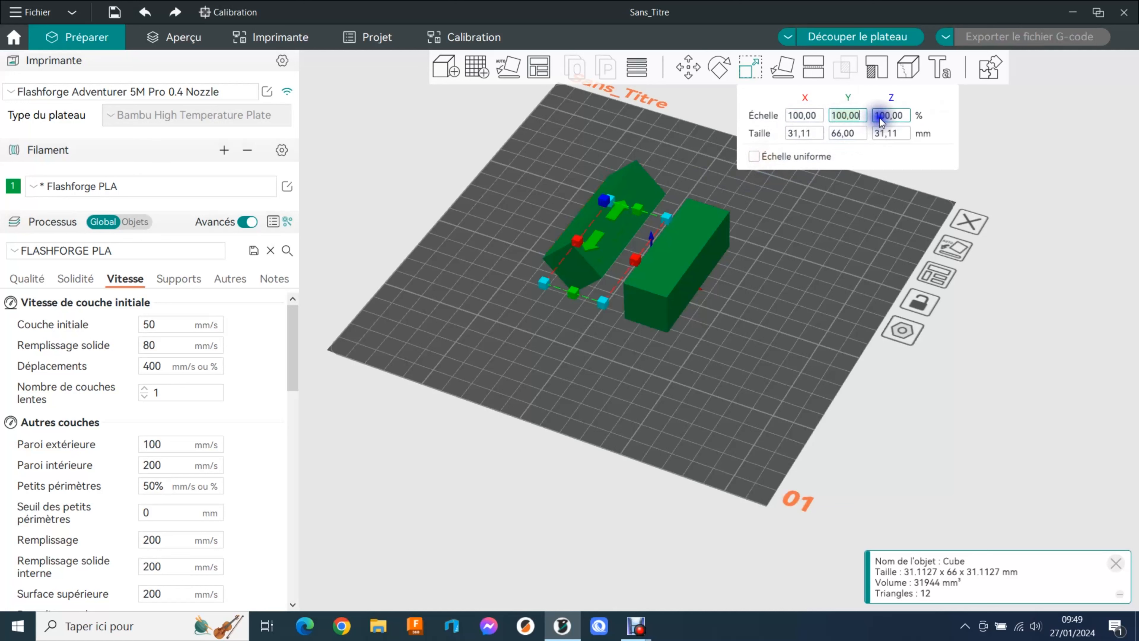
pyautogui.click(603, 246)
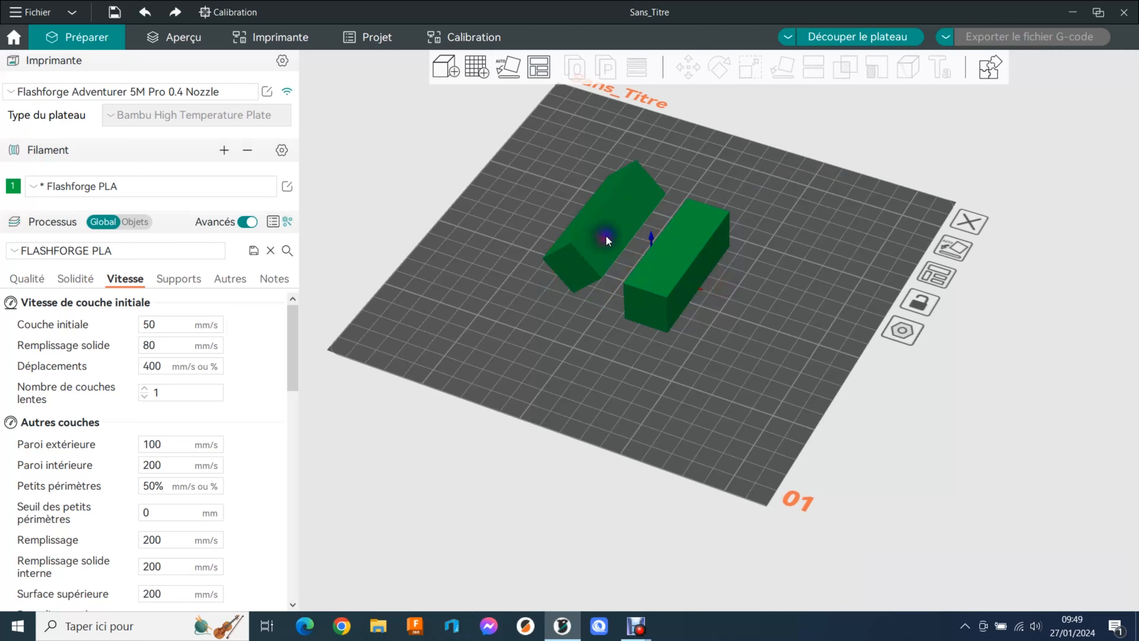
pyautogui.click(606, 237)
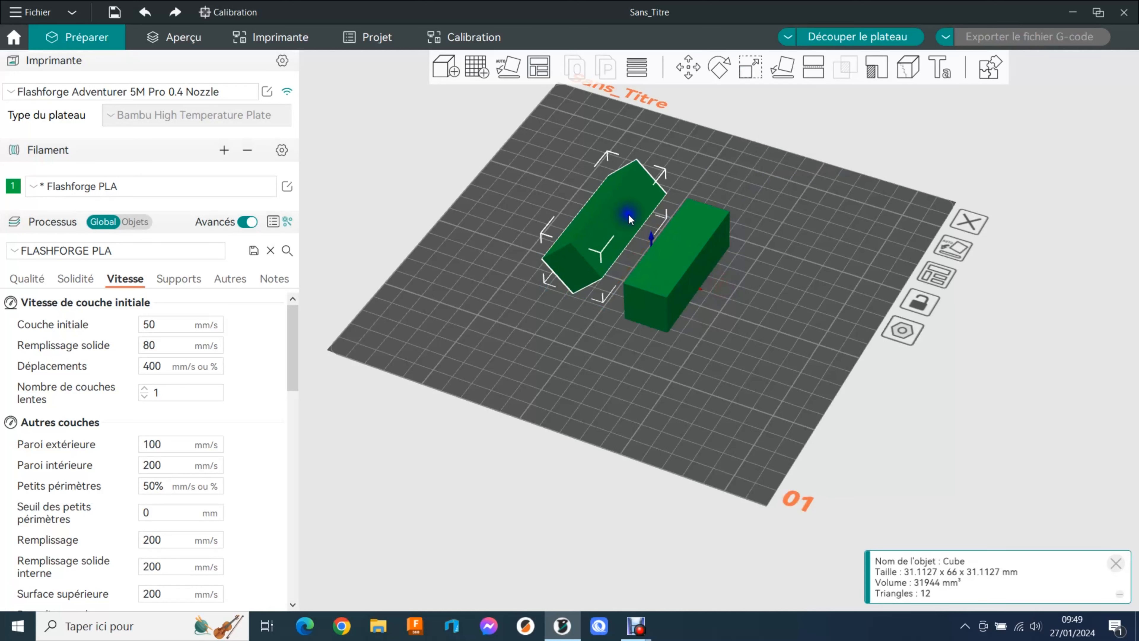
pyautogui.click(759, 73)
pyautogui.click(842, 114)
# - Select the flat-lying bar and set its Y scale to 100 % without uniform scaling
pyautogui.click(673, 263)
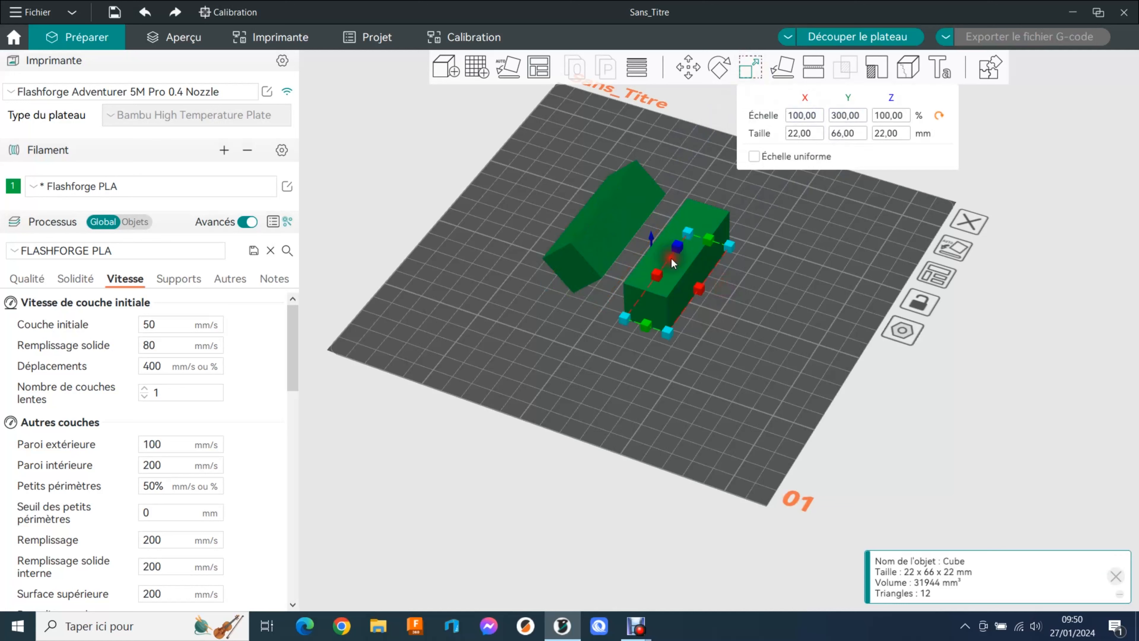
pyautogui.click(847, 114)
pyautogui.write('100')
pyautogui.click(852, 132)
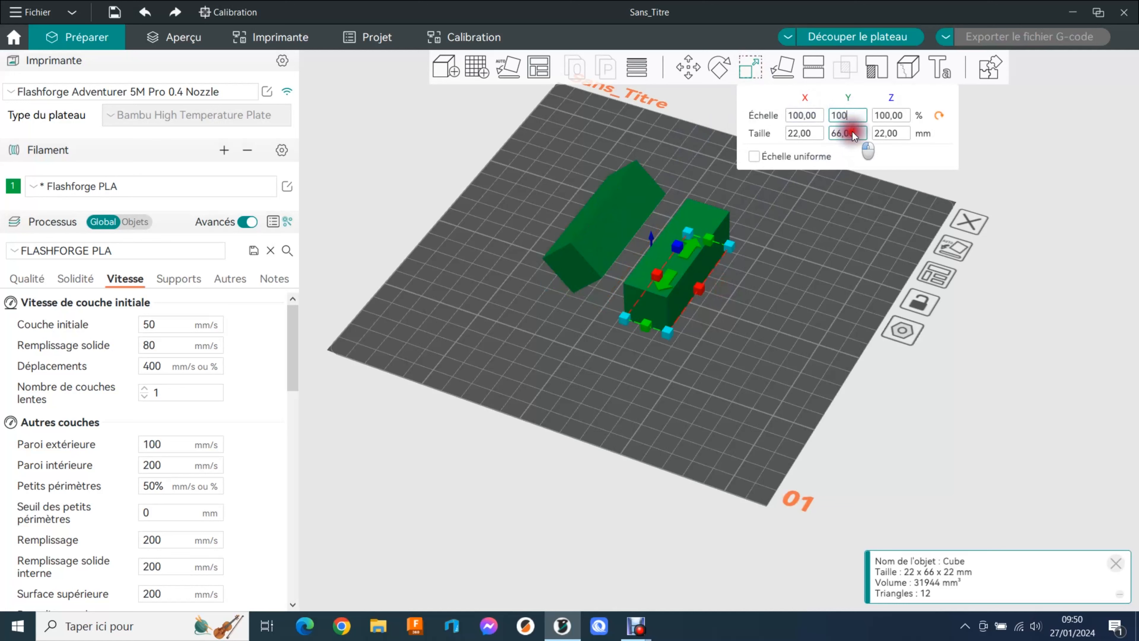
# - Turn on uniform scaling and set the selected object's scale to 300 % on all axes
pyautogui.click(805, 137)
pyautogui.doubleClick(843, 115)
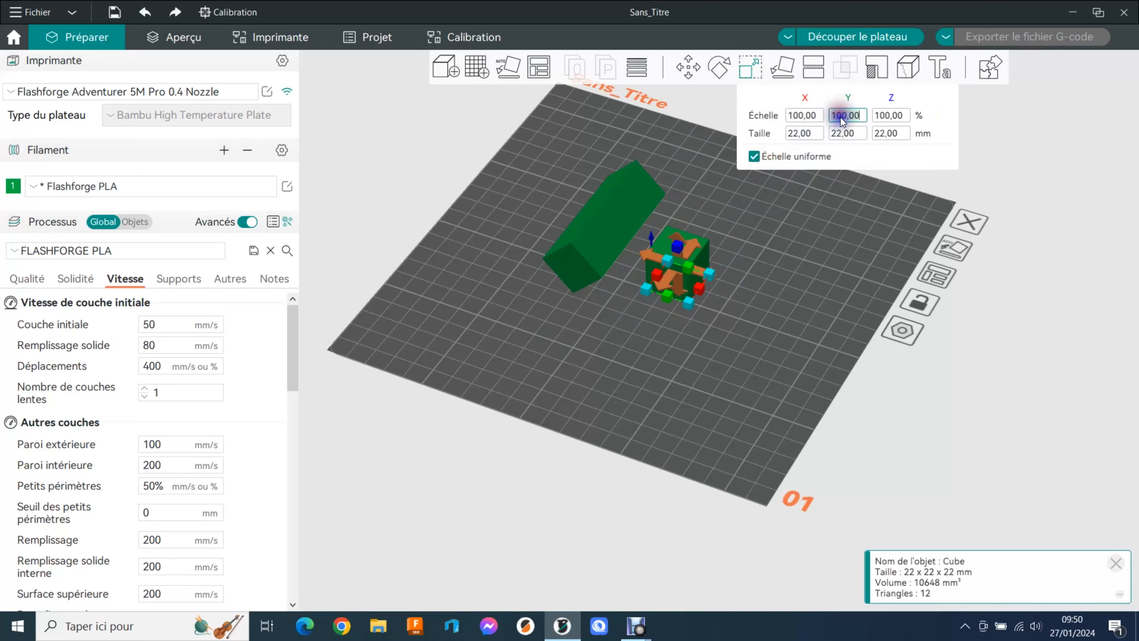
pyautogui.write('300')
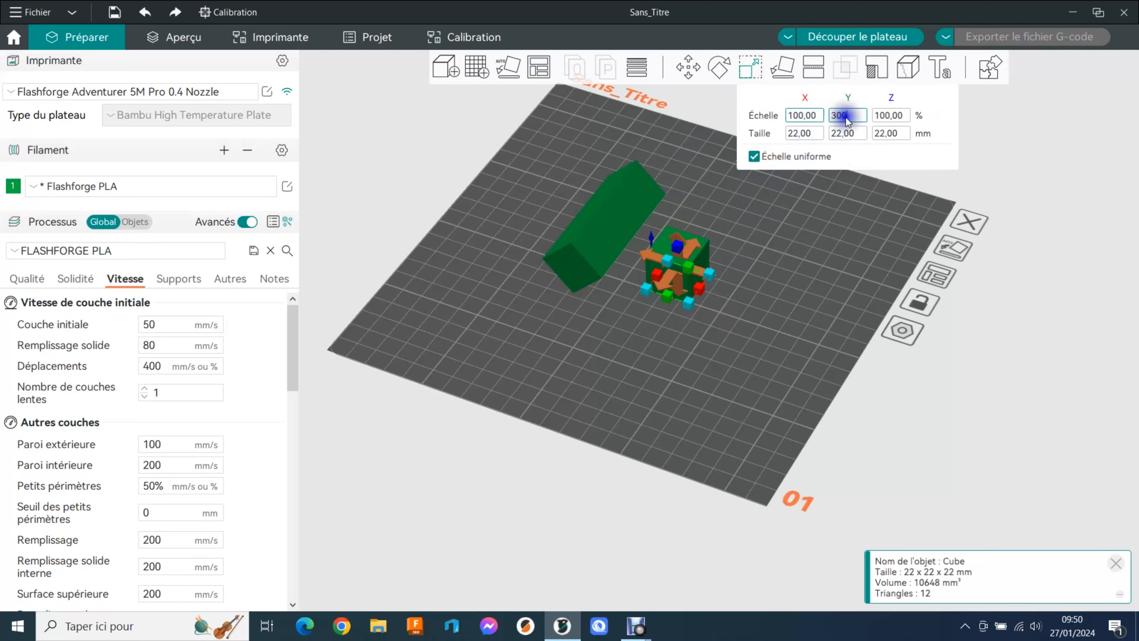
pyautogui.click(880, 138)
pyautogui.click(805, 162)
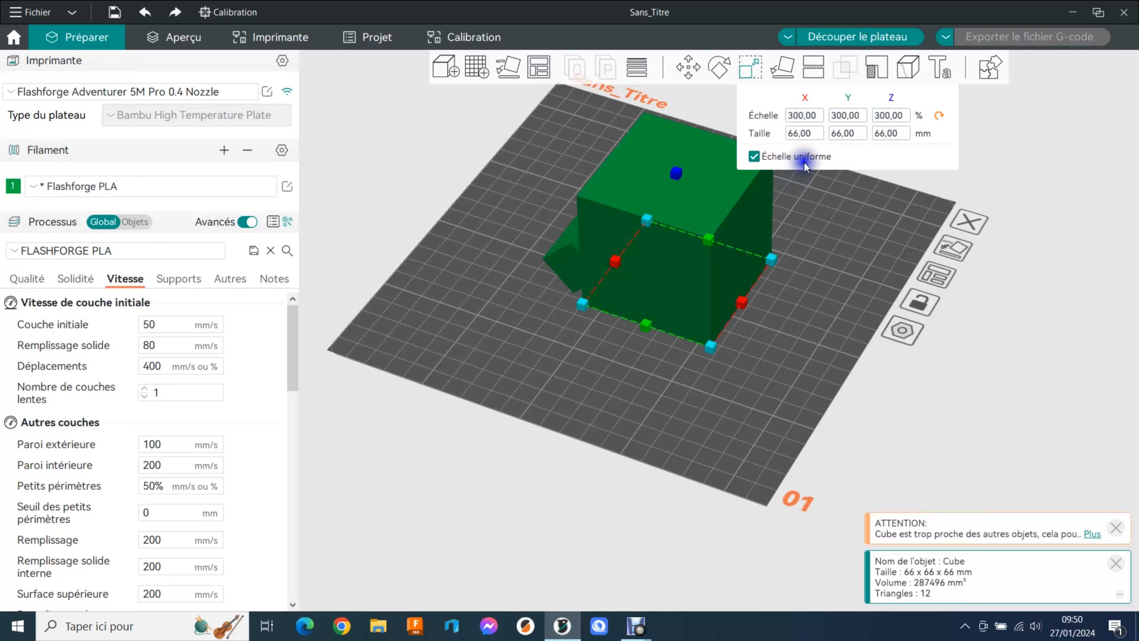
# - Turn off uniform scaling and set the enlarged cube's X and Z scales to 100 %
pyautogui.click(749, 157)
pyautogui.doubleClick(810, 116)
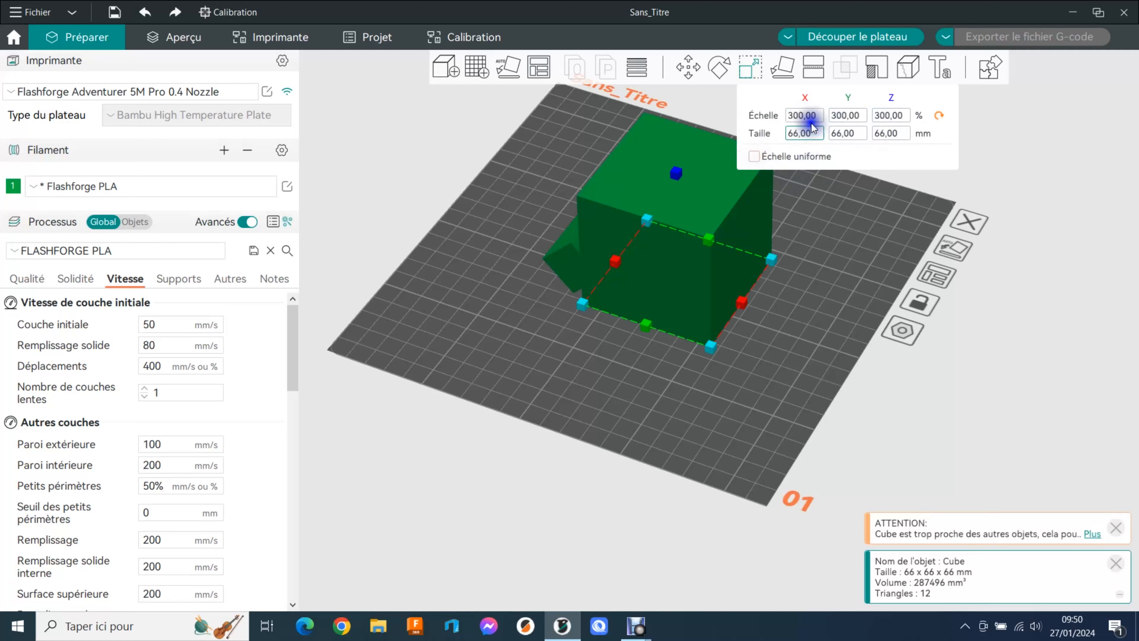
pyautogui.write('100')
pyautogui.doubleClick(888, 115)
pyautogui.write('100')
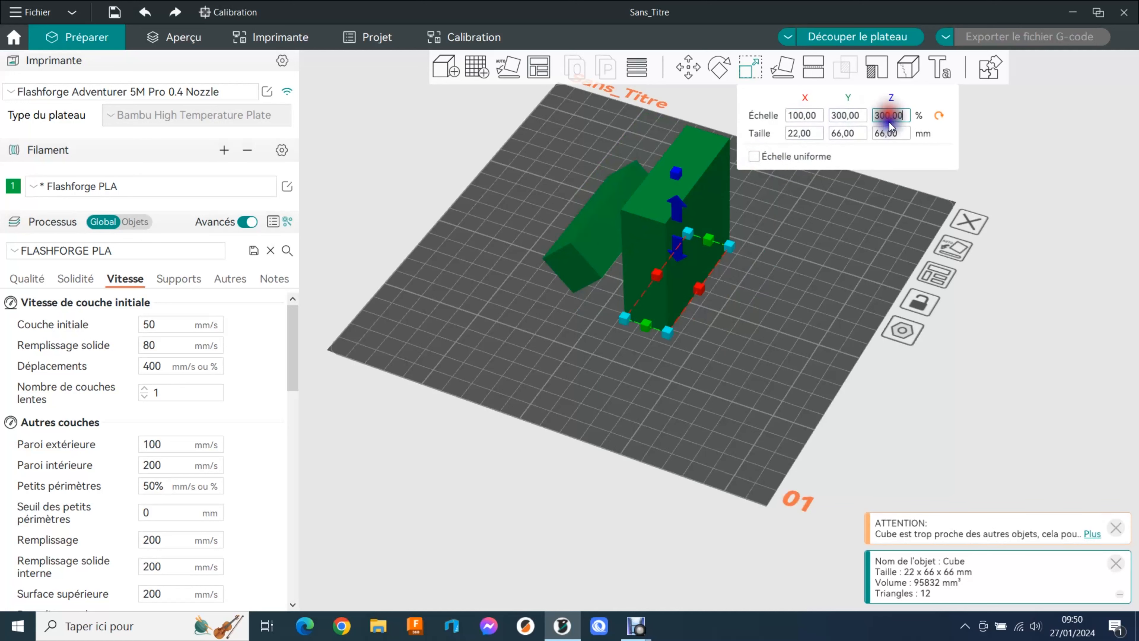
pyautogui.click(851, 133)
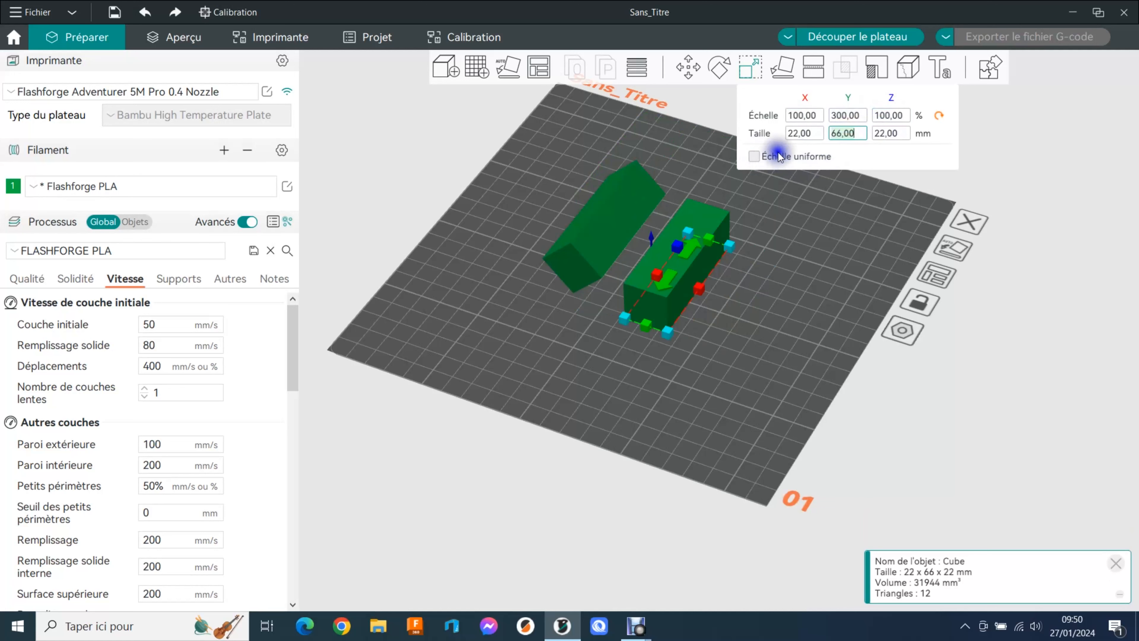
pyautogui.click(791, 139)
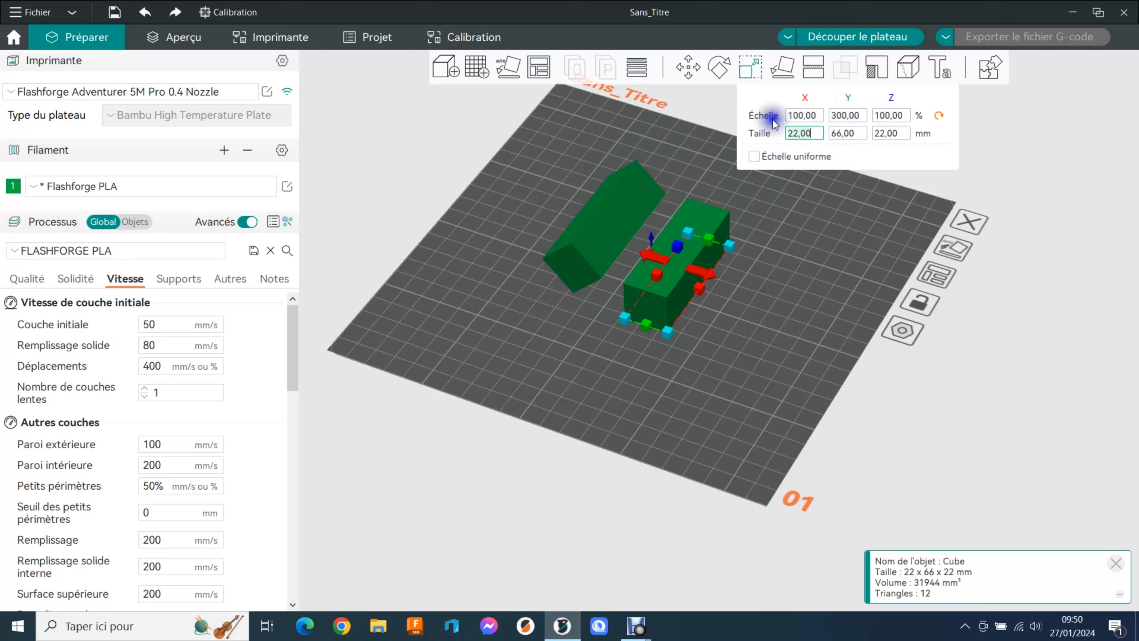
# - Switch the bar between a long side and its square end with Lay on Face, leaving it standing on the end
pyautogui.click(783, 65)
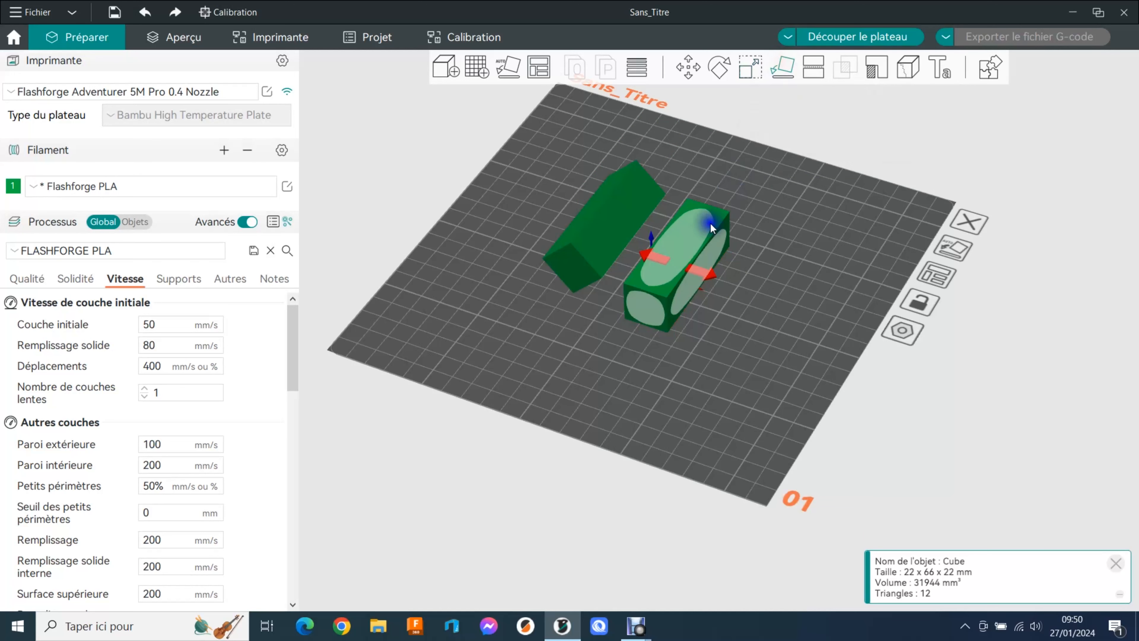
pyautogui.click(649, 307)
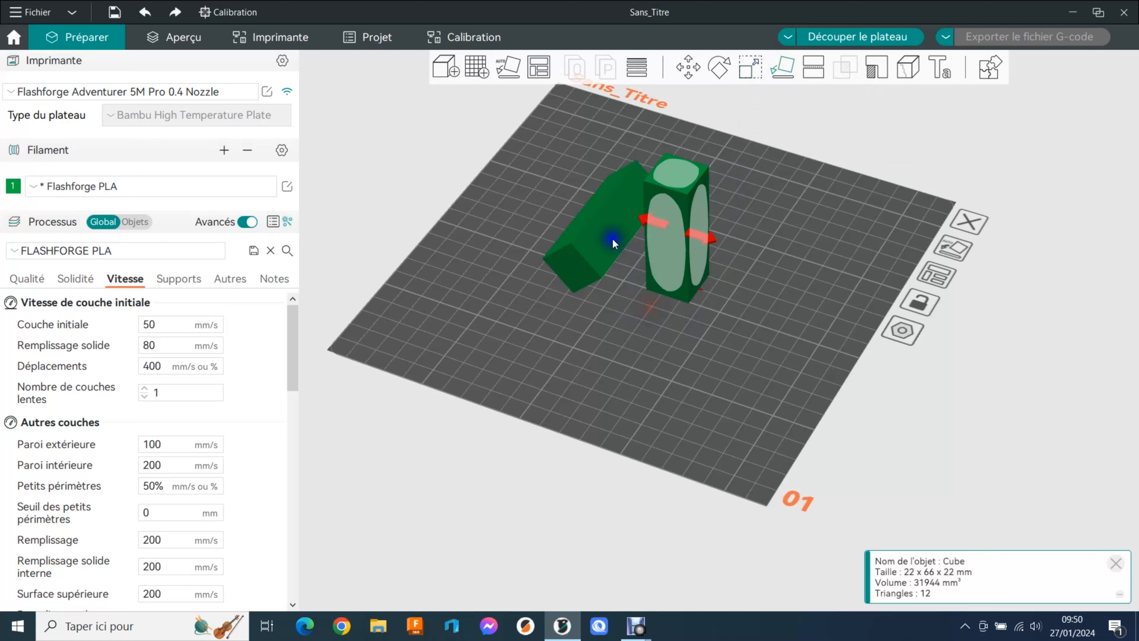
pyautogui.click(673, 223)
pyautogui.click(650, 314)
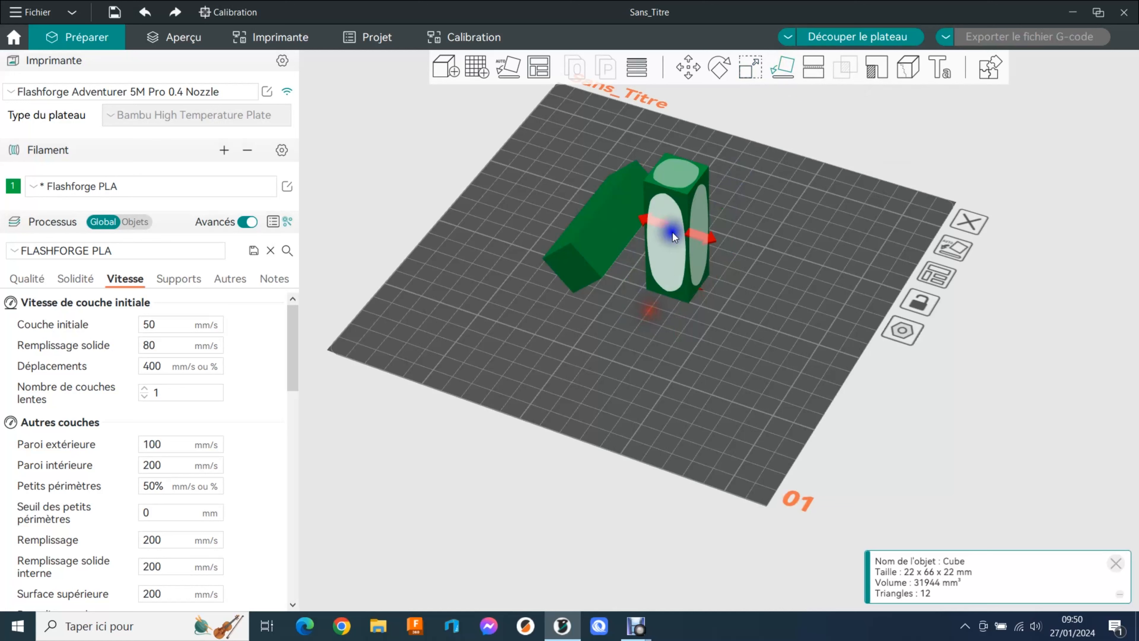
pyautogui.click(673, 233)
pyautogui.click(655, 303)
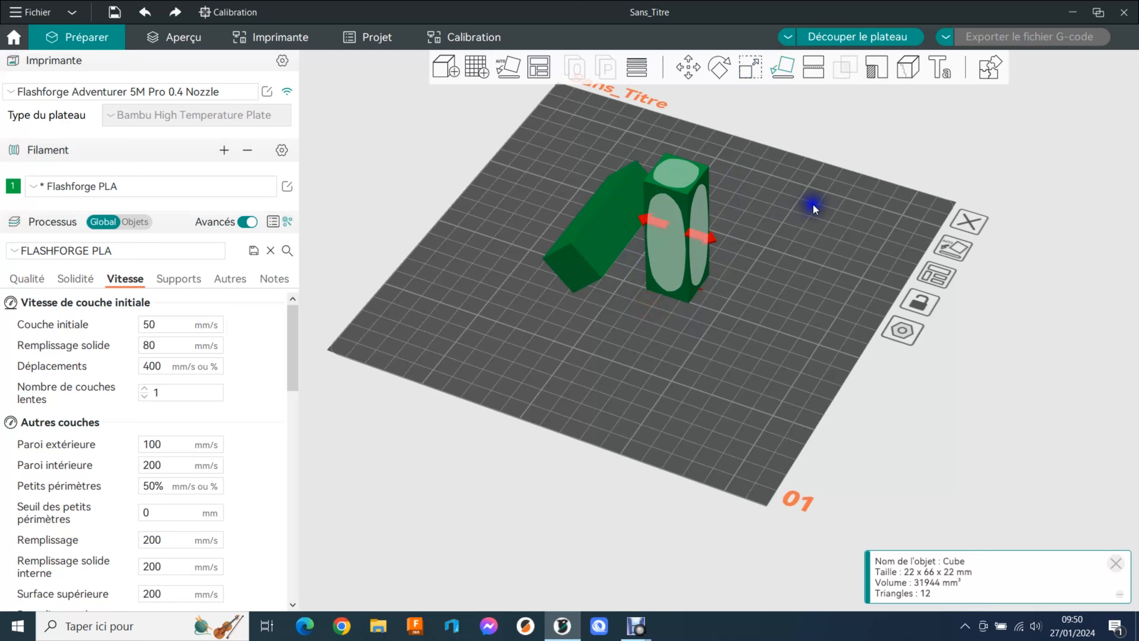
# - Open the Cut tool on the standing bar, examine the cutting plane and options, and close it without cutting
pyautogui.click(808, 73)
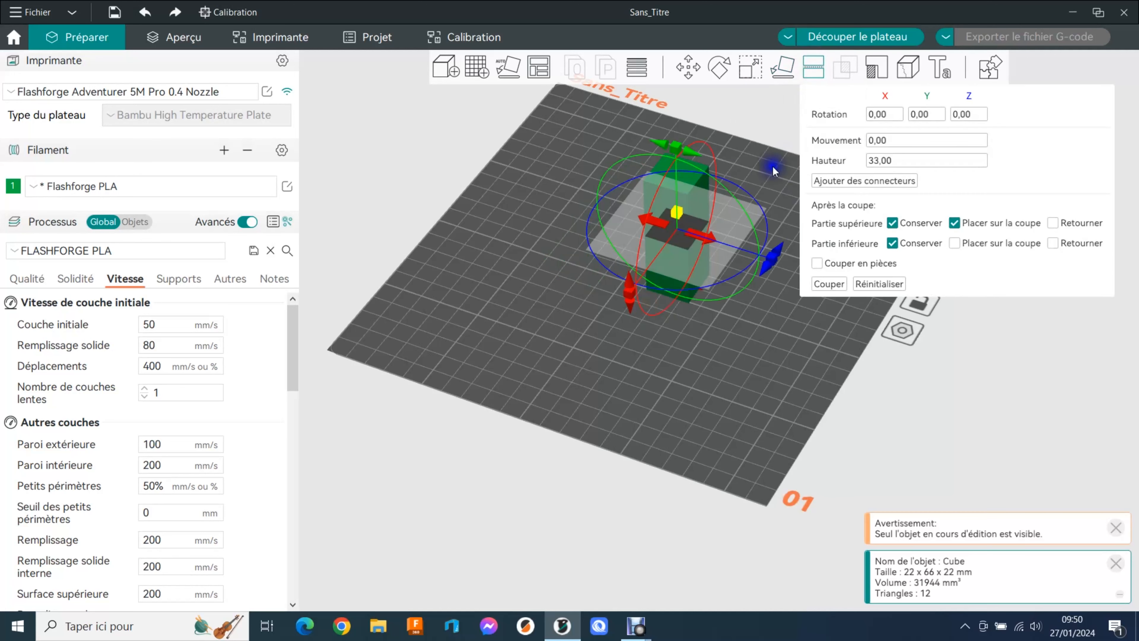
pyautogui.moveTo(722, 360); pyautogui.dragTo(722, 363)
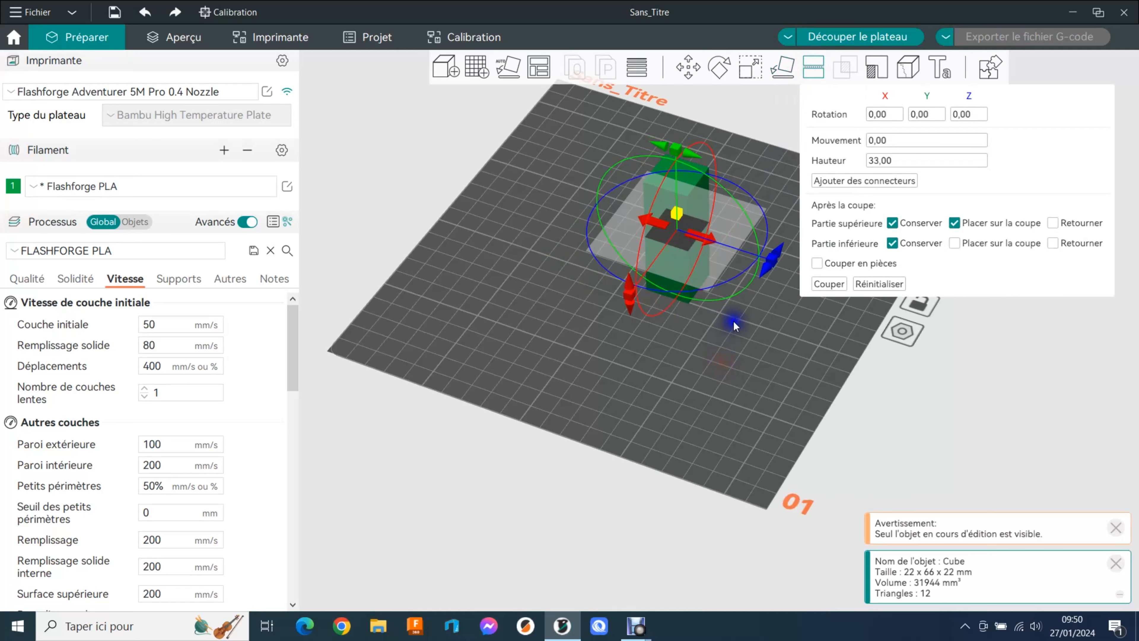
pyautogui.press('Escape')
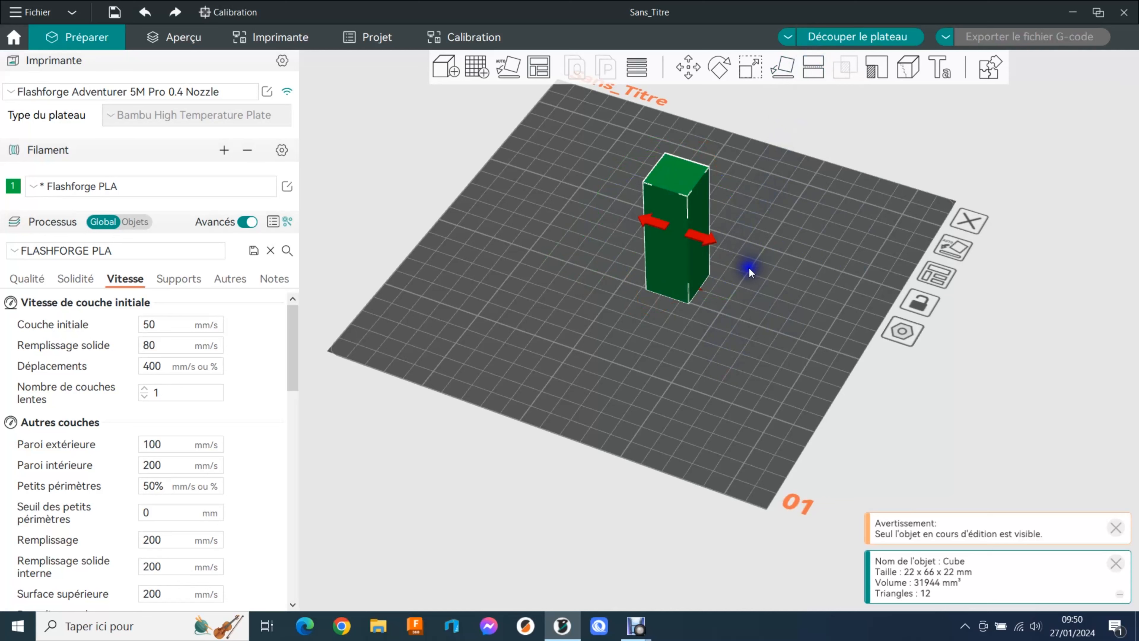
pyautogui.click(748, 313)
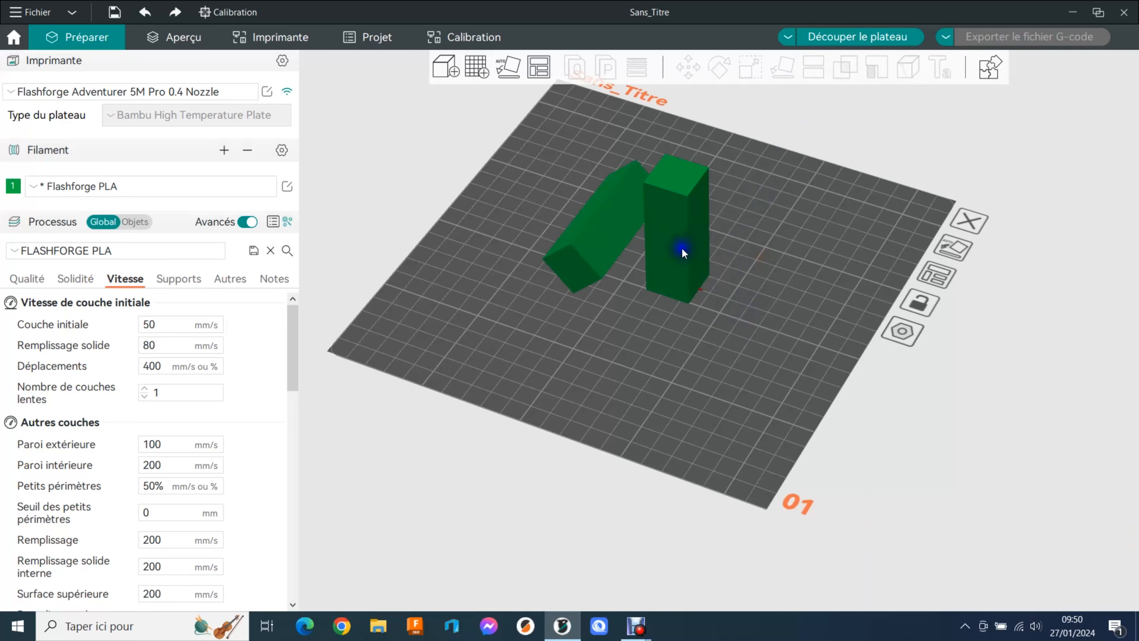
# - Check the Mesh Boolean tool for the standing bar, look through the support painting options, and exit without painting
pyautogui.click(701, 207)
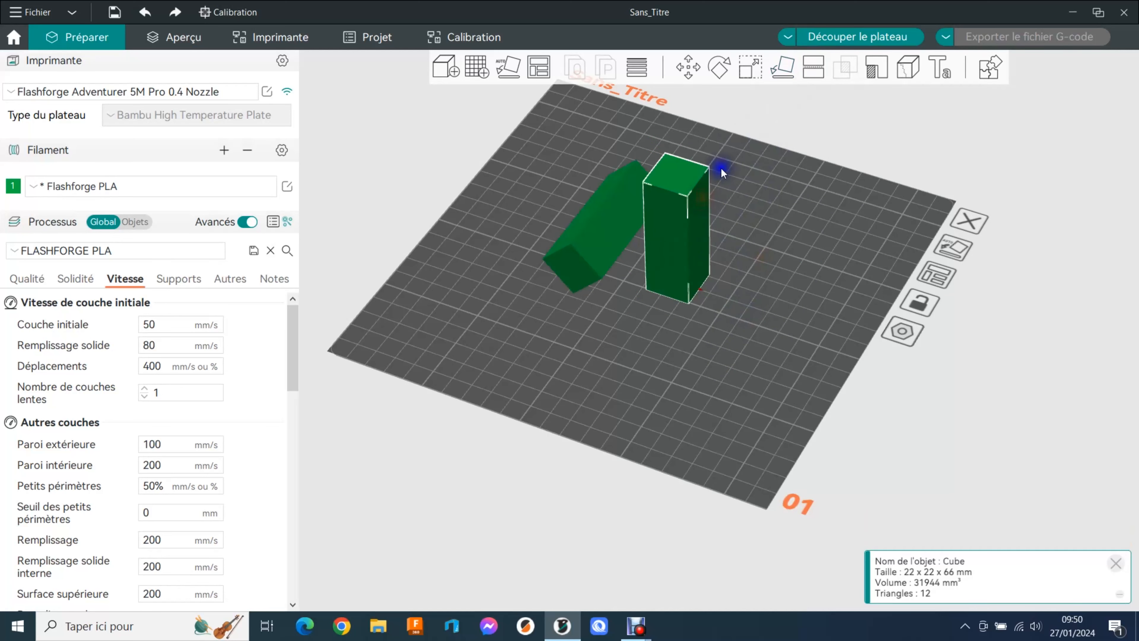
pyautogui.moveTo(763, 198); pyautogui.dragTo(823, 147)
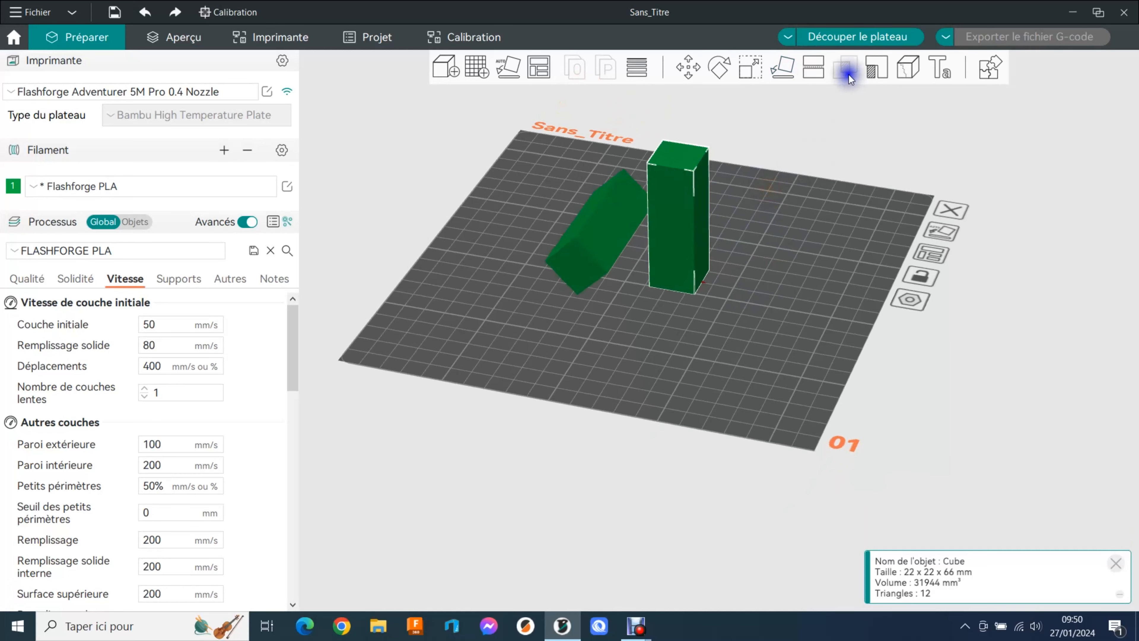
pyautogui.click(850, 65)
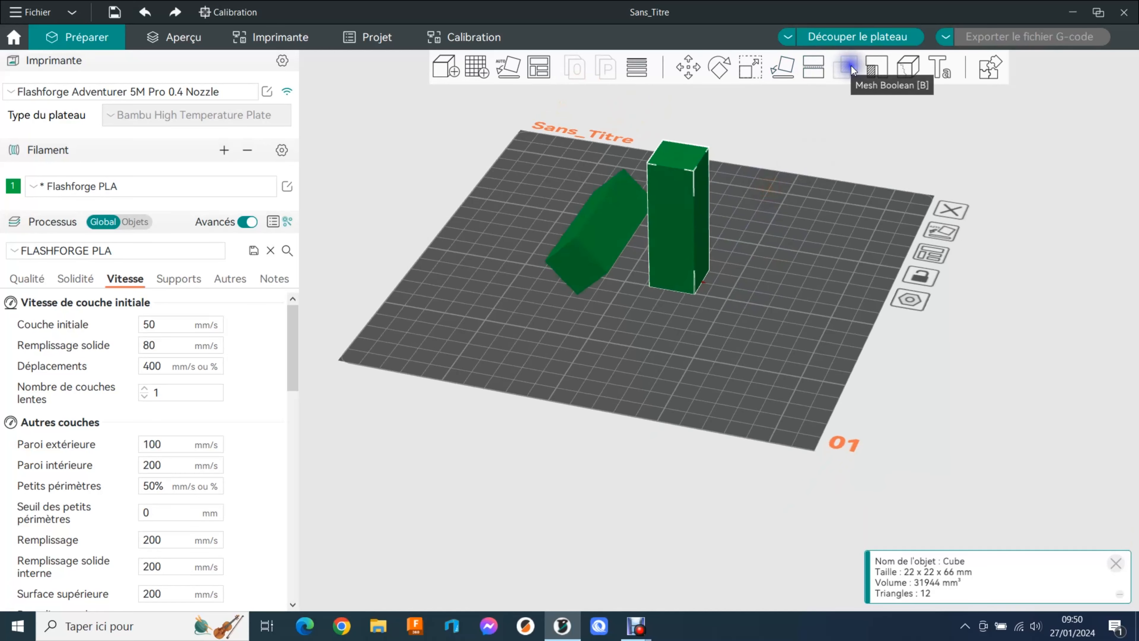
pyautogui.click(880, 67)
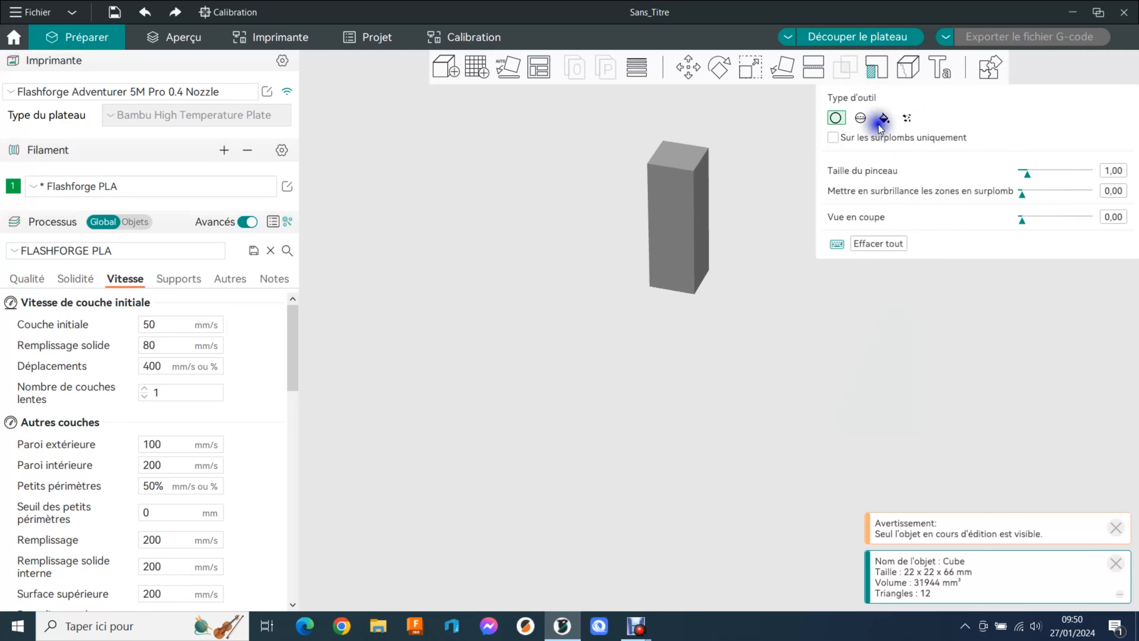
pyautogui.click(783, 191)
pyautogui.rightClick(747, 194)
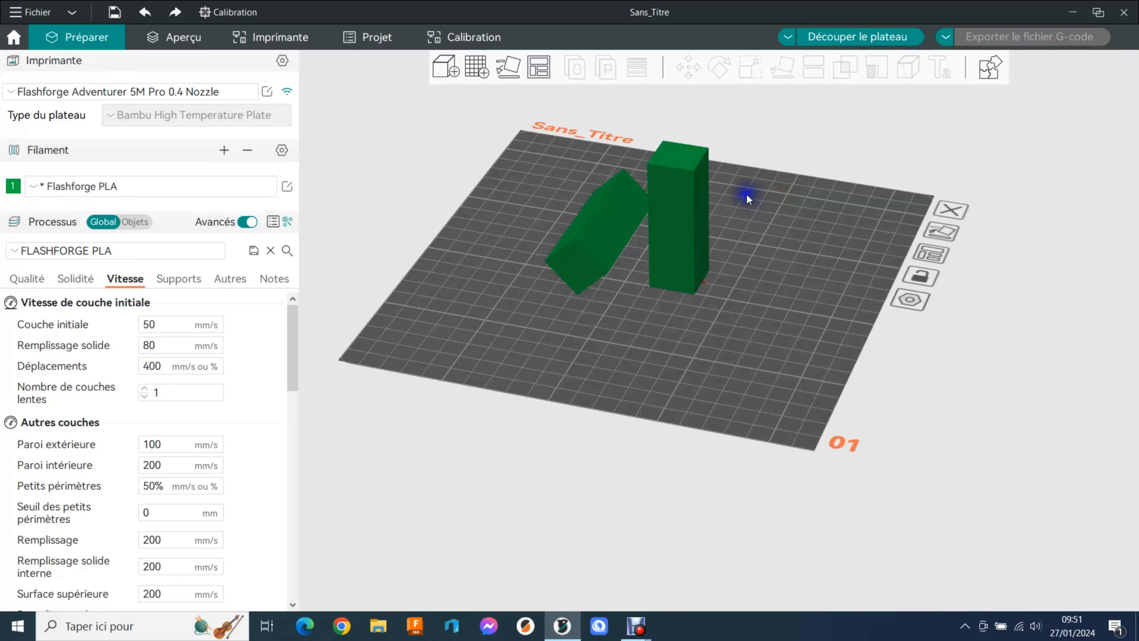
# - Open support painting on the tipped bar and mark its sloping underside for supports with the smart fill tool
pyautogui.moveTo(625, 318); pyautogui.dragTo(624, 286)
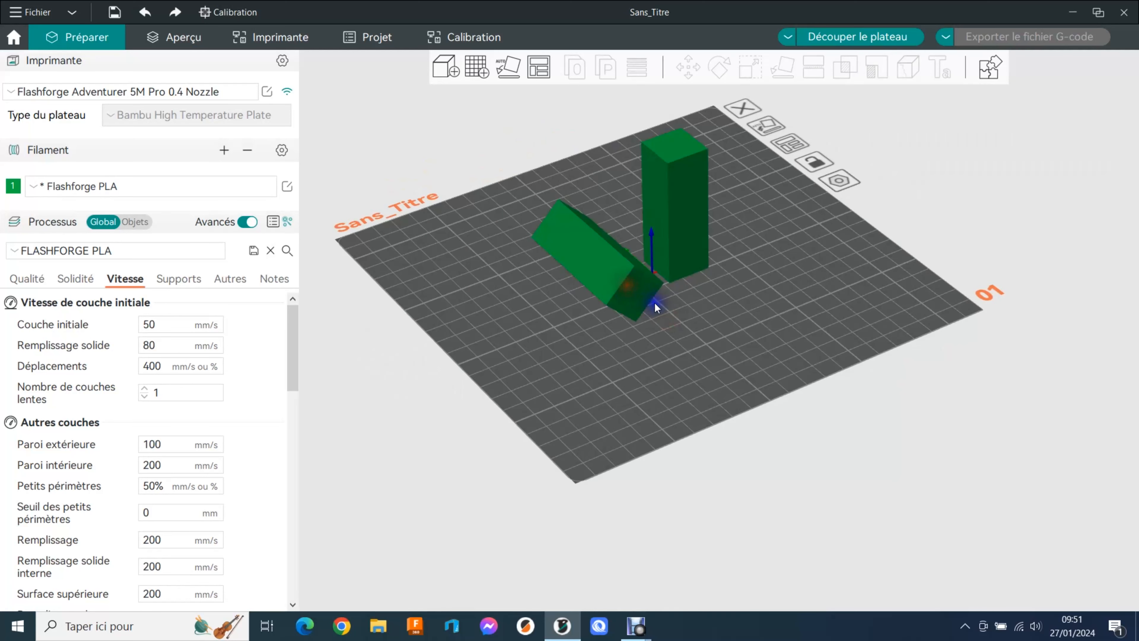
pyautogui.click(627, 285)
pyautogui.click(873, 68)
pyautogui.moveTo(765, 301); pyautogui.dragTo(681, 308)
pyautogui.press('f')
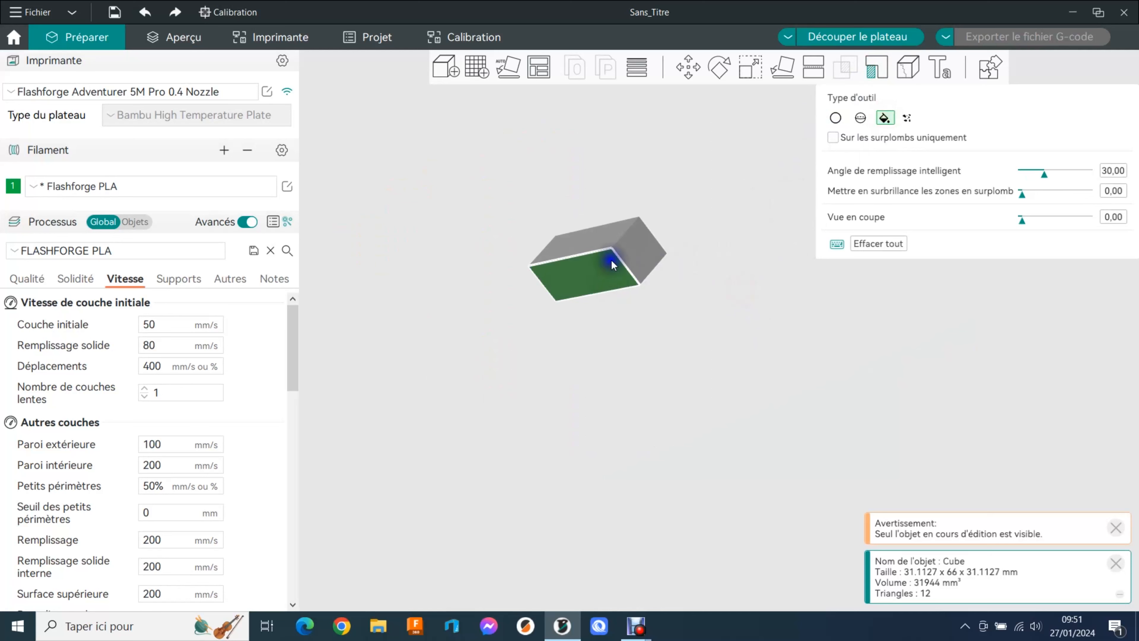
pyautogui.click(613, 265)
pyautogui.moveTo(675, 269)
pyautogui.mouseDown()
pyautogui.moveTo(701, 294)
pyautogui.moveTo(626, 278)
pyautogui.moveTo(609, 301)
pyautogui.mouseUp()
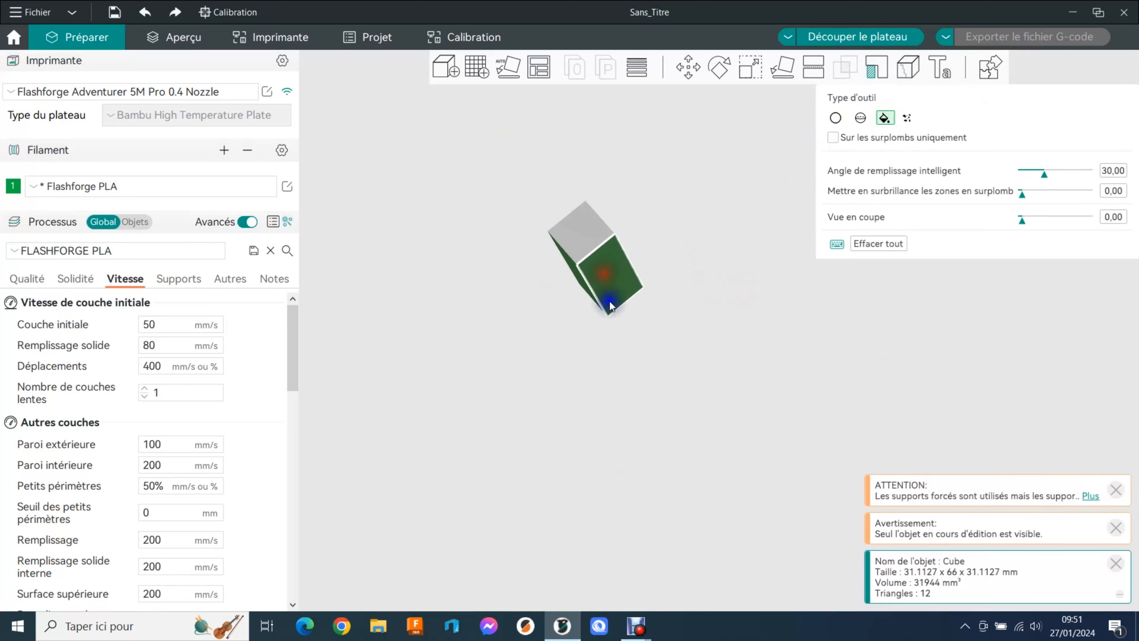
# - Clear all painted supports and paint a small support spot on the bar's underside with the circle brush at size 1.00
pyautogui.click(857, 243)
pyautogui.click(834, 118)
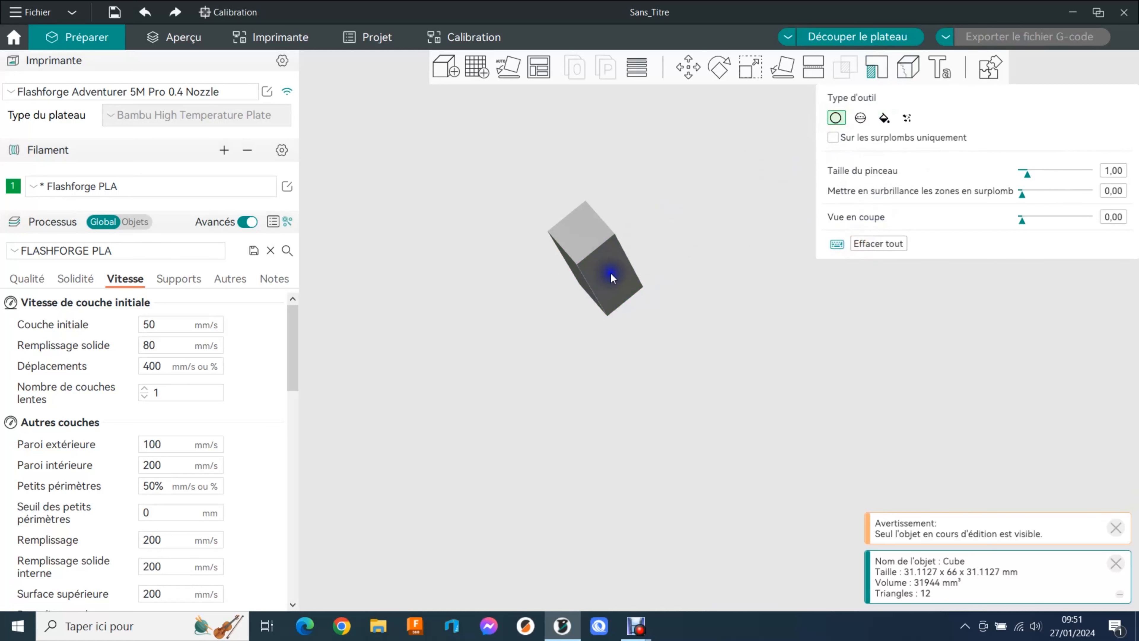
pyautogui.click(617, 281)
pyautogui.click(612, 274)
pyautogui.scroll(-3, 617, 281)
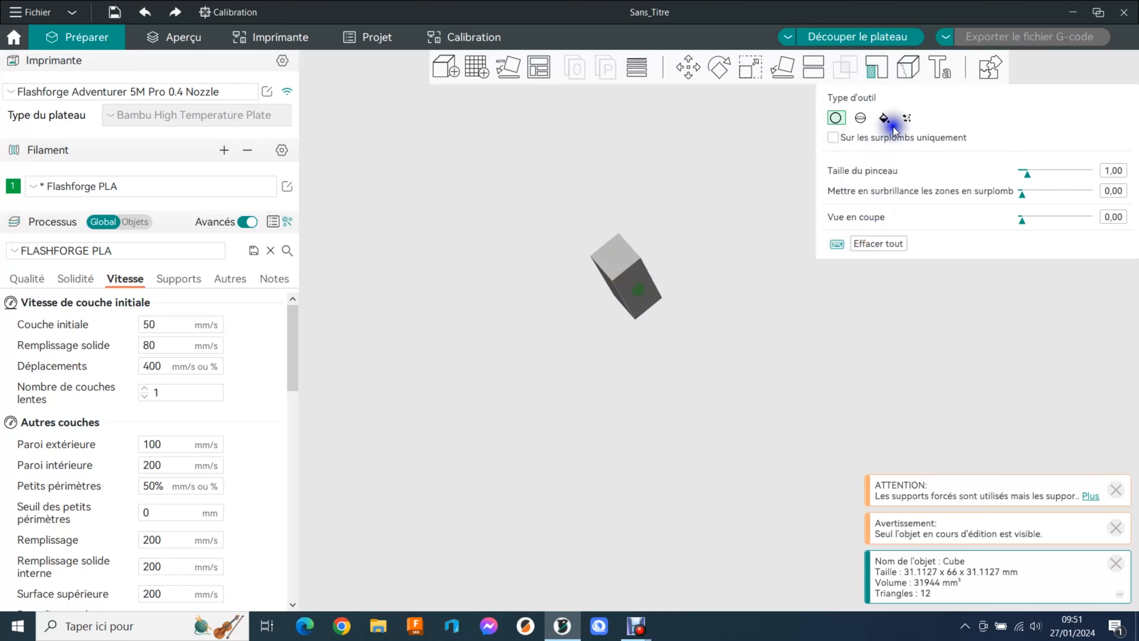
# - Try to mark the bar's underside for supports with smart fill, restricted to overhangs only and with a fill angle of 13.00
pyautogui.click(885, 118)
pyautogui.click(832, 138)
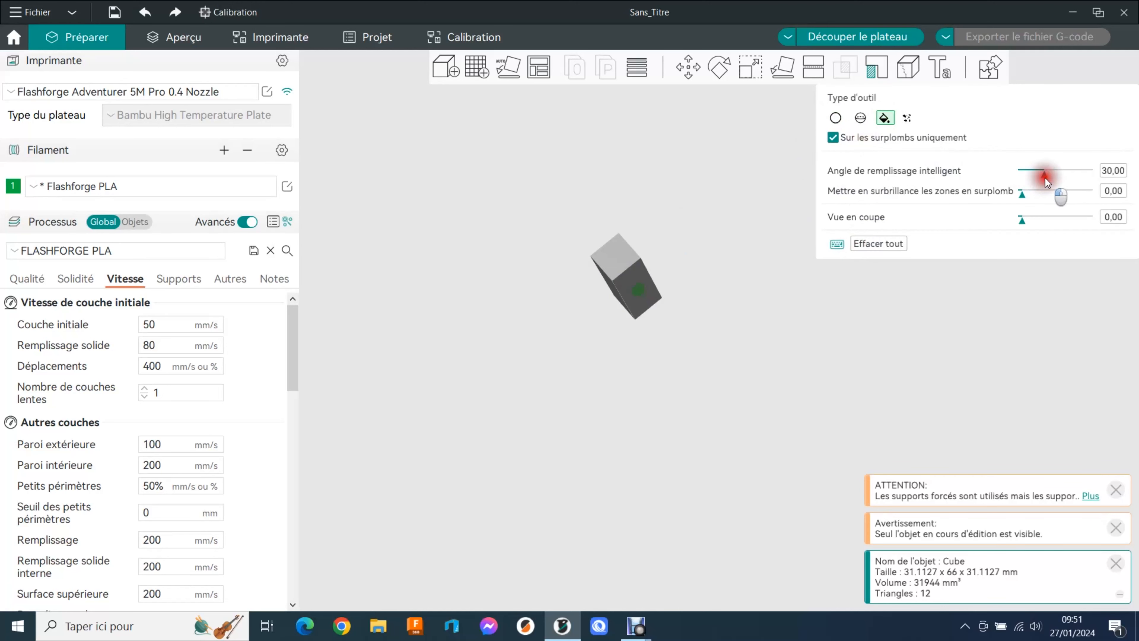
pyautogui.moveTo(1047, 175); pyautogui.dragTo(1031, 175)
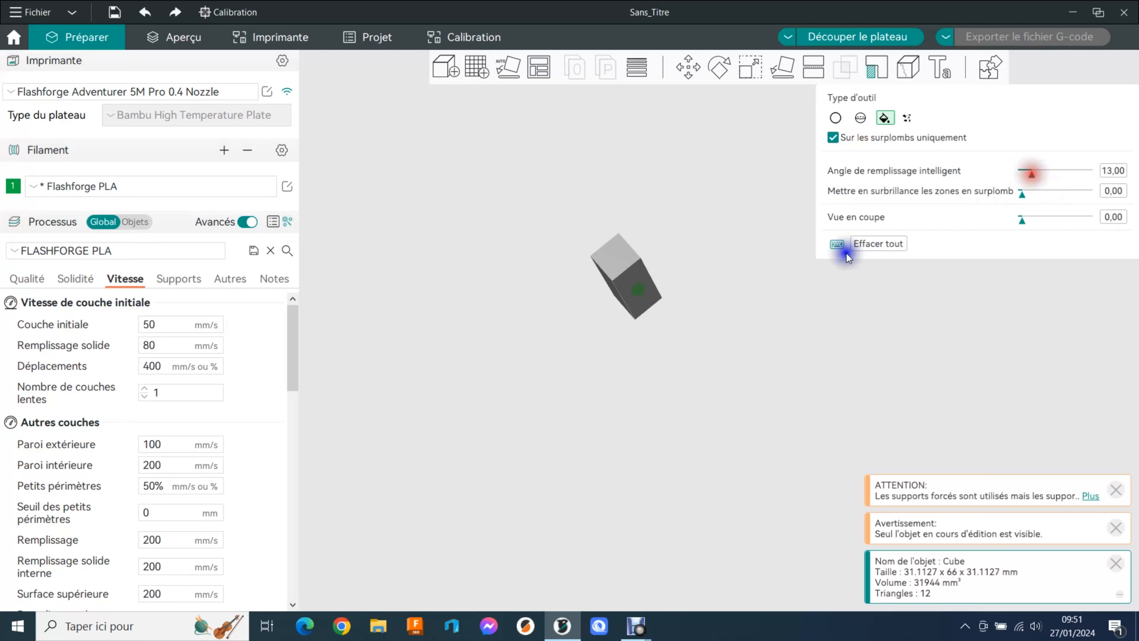
pyautogui.click(645, 290)
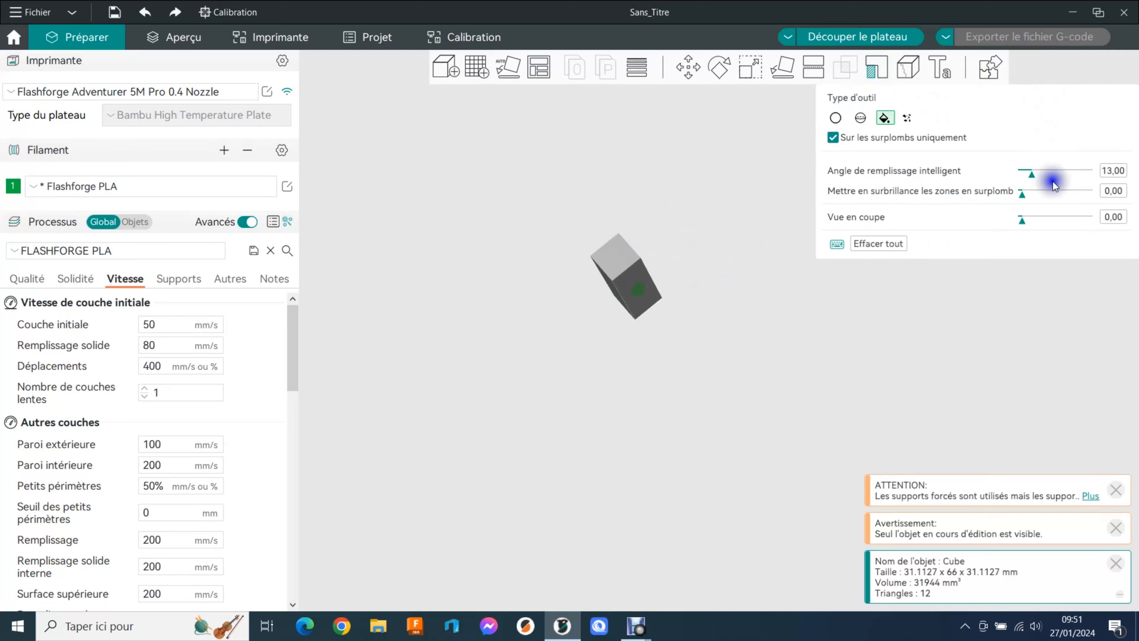
# - Clear all painted supports from the bar and leave support painting
pyautogui.click(878, 245)
pyautogui.click(769, 285)
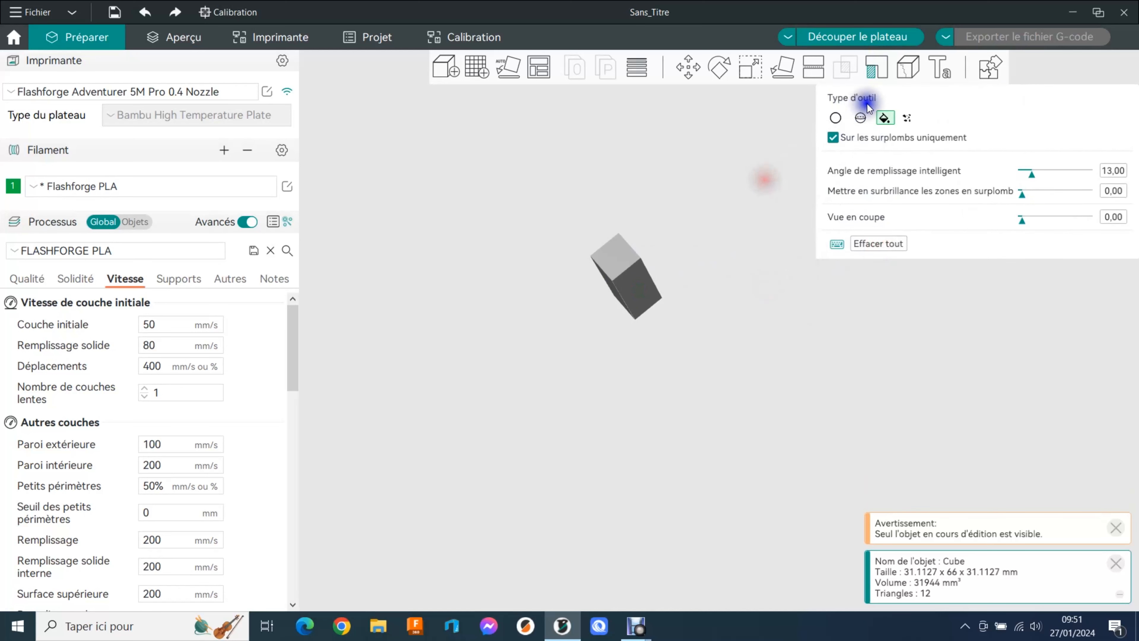
pyautogui.moveTo(827, 184); pyautogui.dragTo(829, 208)
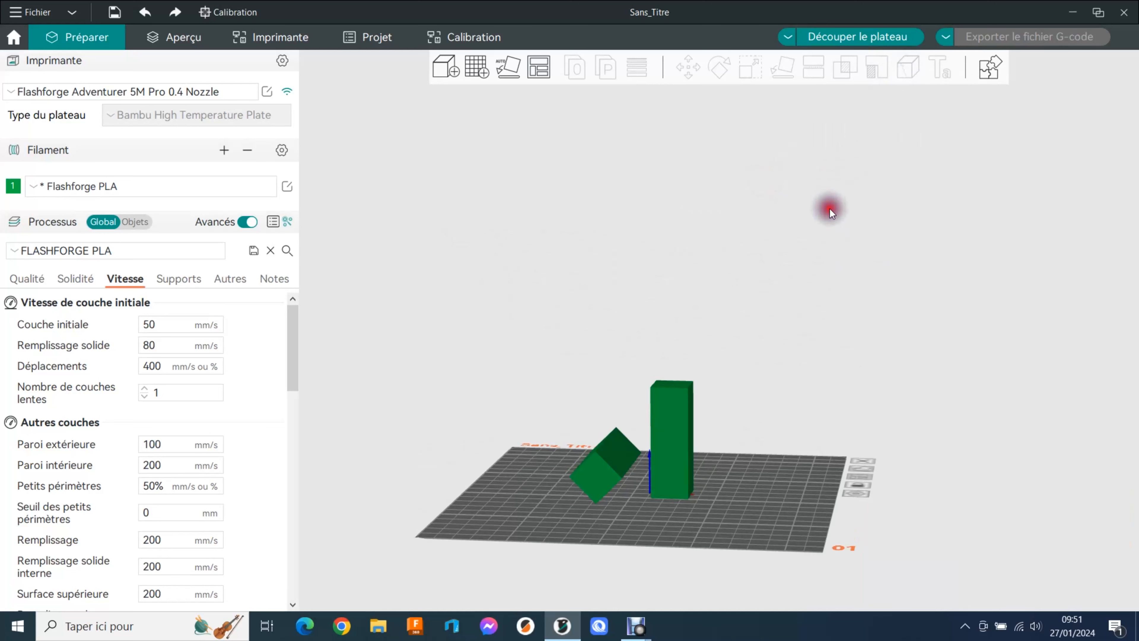
# - Identify the seam painting tool for the tipped bar, then open the text tool, examine its options and close it without adding text
pyautogui.click(612, 458)
pyautogui.rightClick(887, 188)
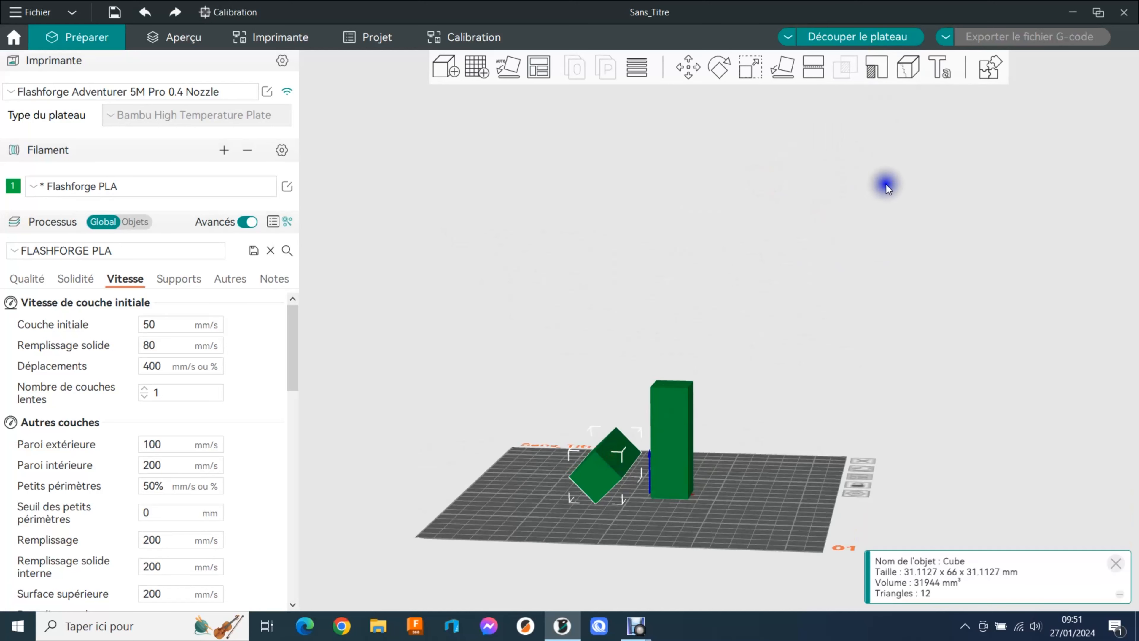
pyautogui.rightClick(912, 72)
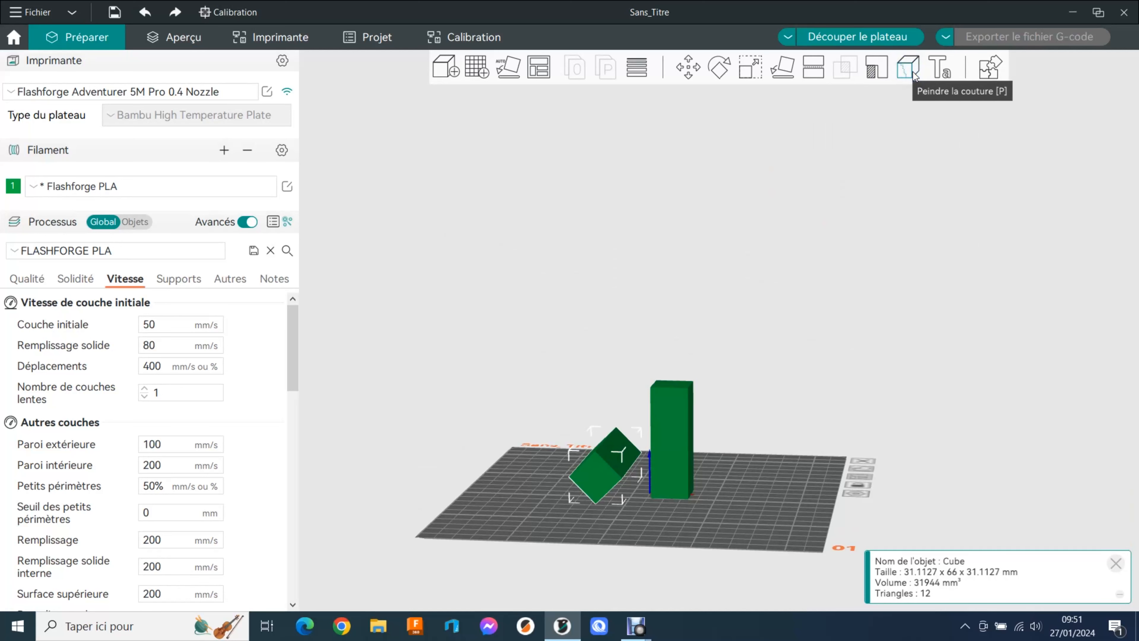
pyautogui.rightClick(912, 72)
pyautogui.rightClick(911, 75)
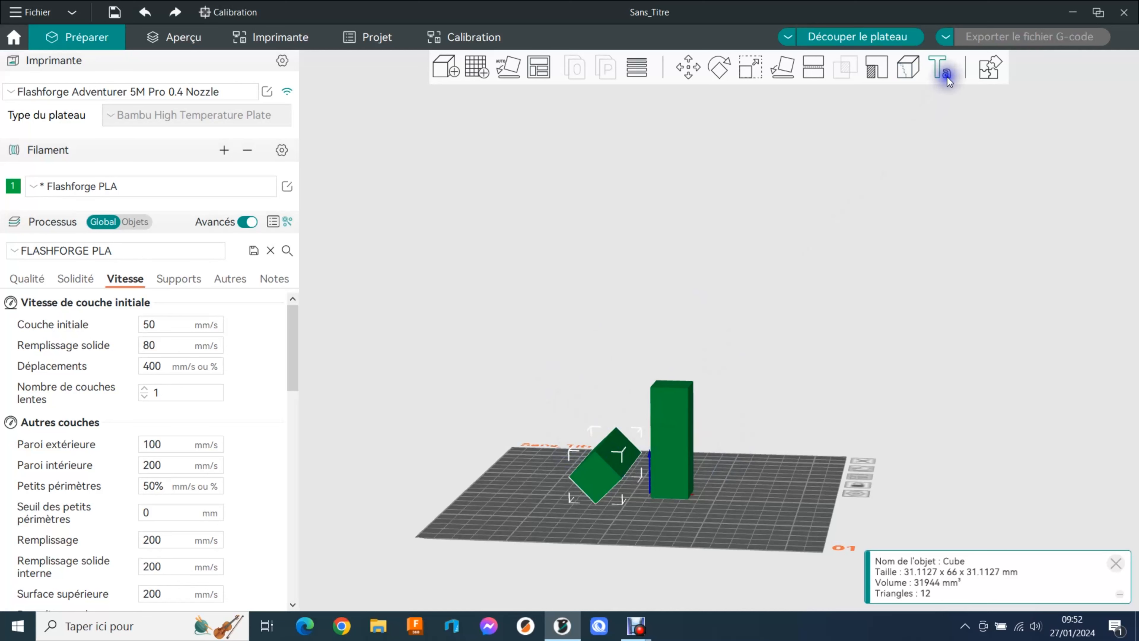
pyautogui.click(938, 64)
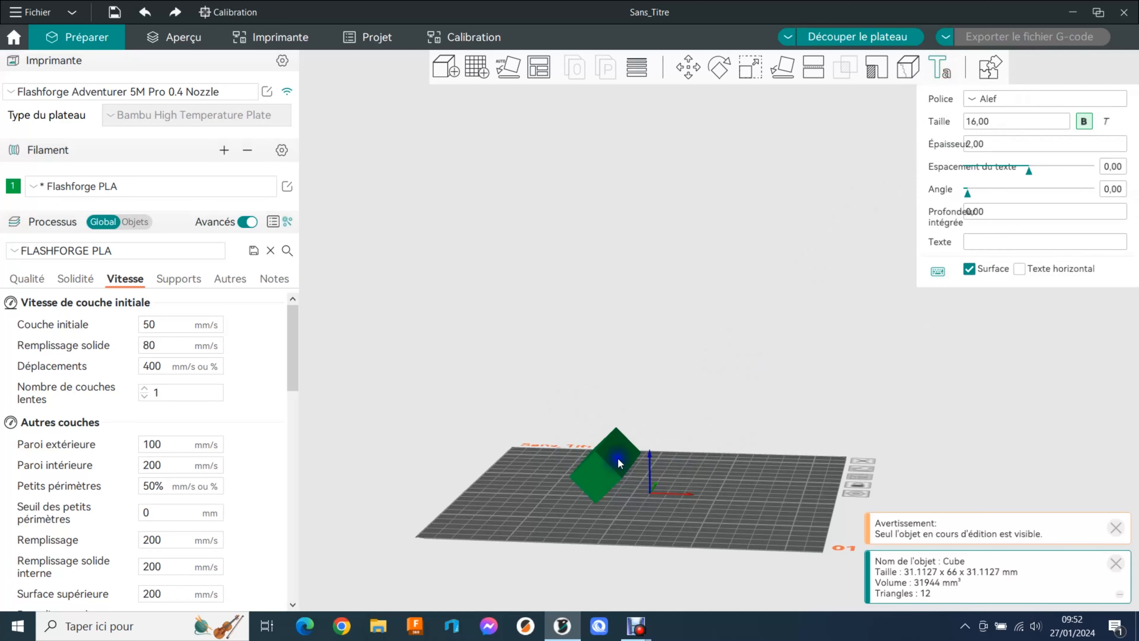
pyautogui.click(944, 70)
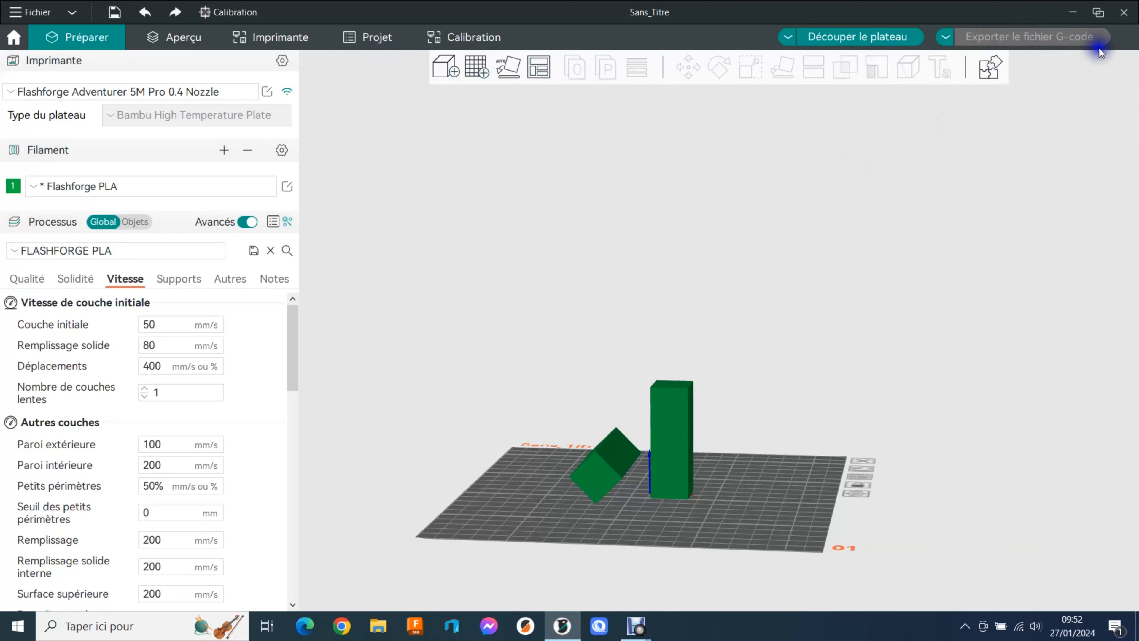
# - Undo the recent object changes back to a single standing bar and delete that bar from the plate
pyautogui.click(626, 471)
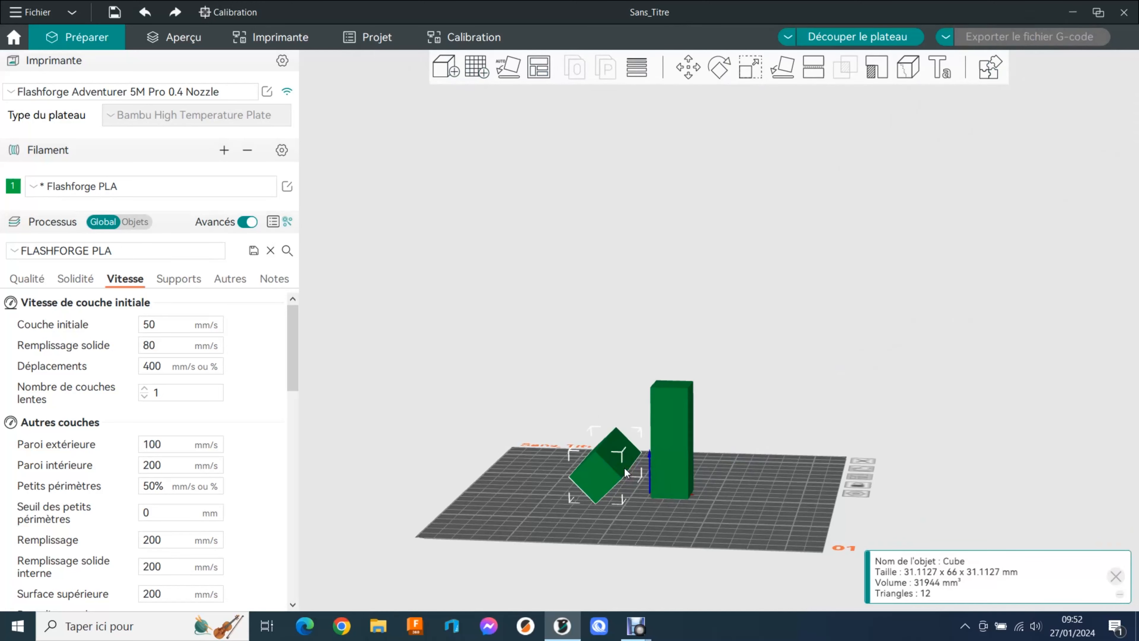
pyautogui.hotkey('ctrl', 'z')
pyautogui.moveTo(755, 369)
pyautogui.mouseDown()
pyautogui.moveTo(782, 369)
pyautogui.moveTo(772, 364)
pyautogui.mouseUp()
pyautogui.click(749, 67)
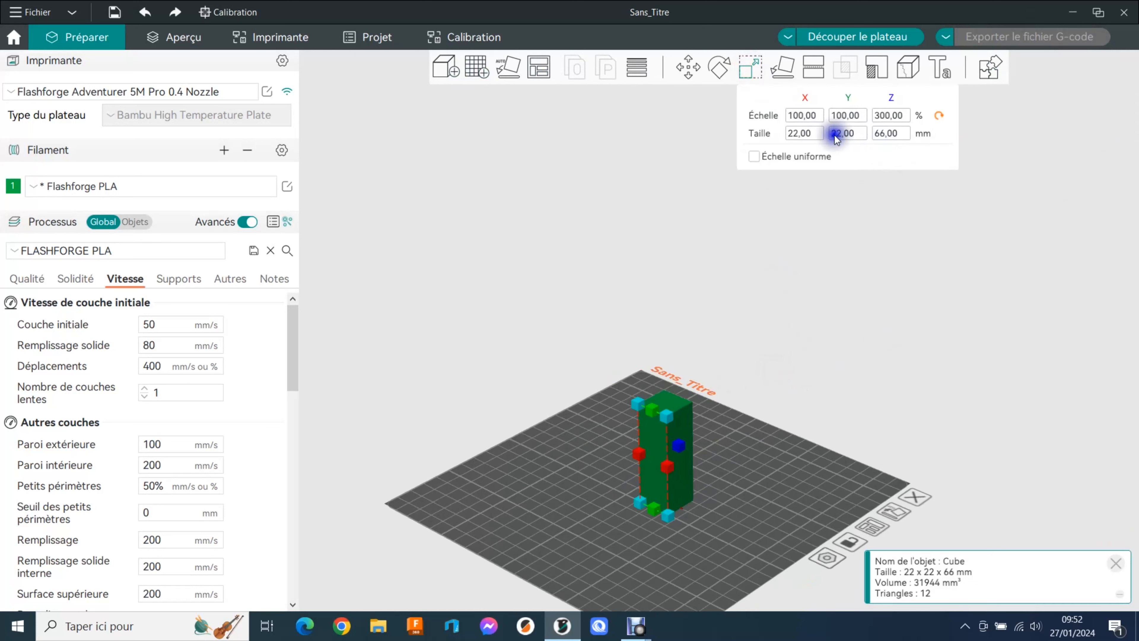
pyautogui.click(763, 344)
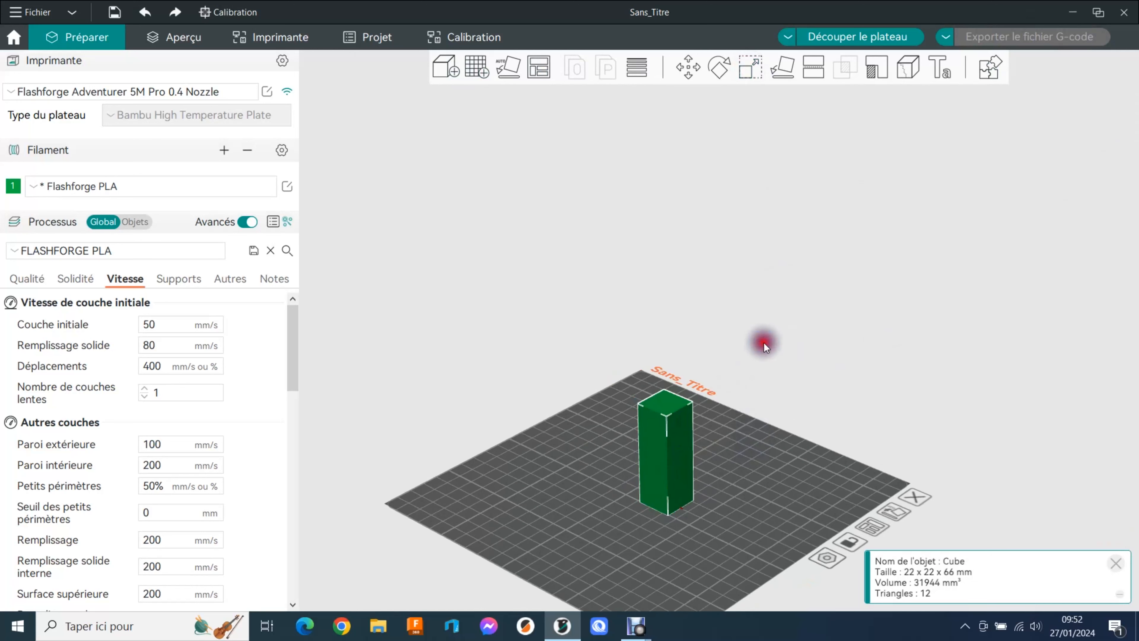
pyautogui.click(674, 479)
pyautogui.press('Delete')
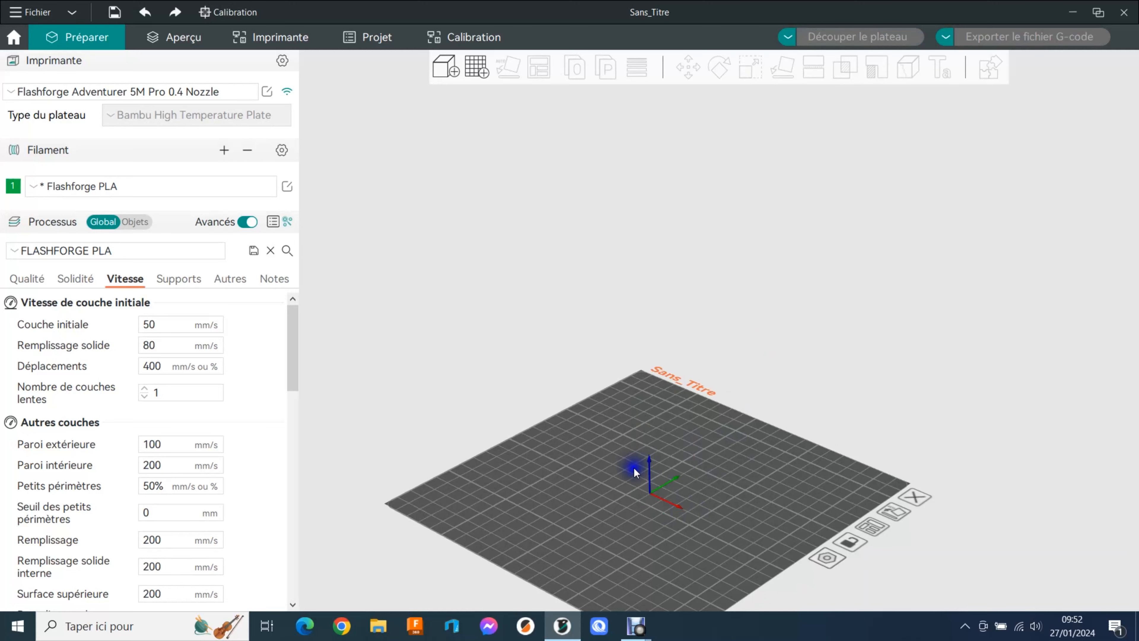
# - Add a Cube primitive to the empty plate and auto-arrange it
pyautogui.rightClick(635, 468)
pyautogui.click(707, 559)
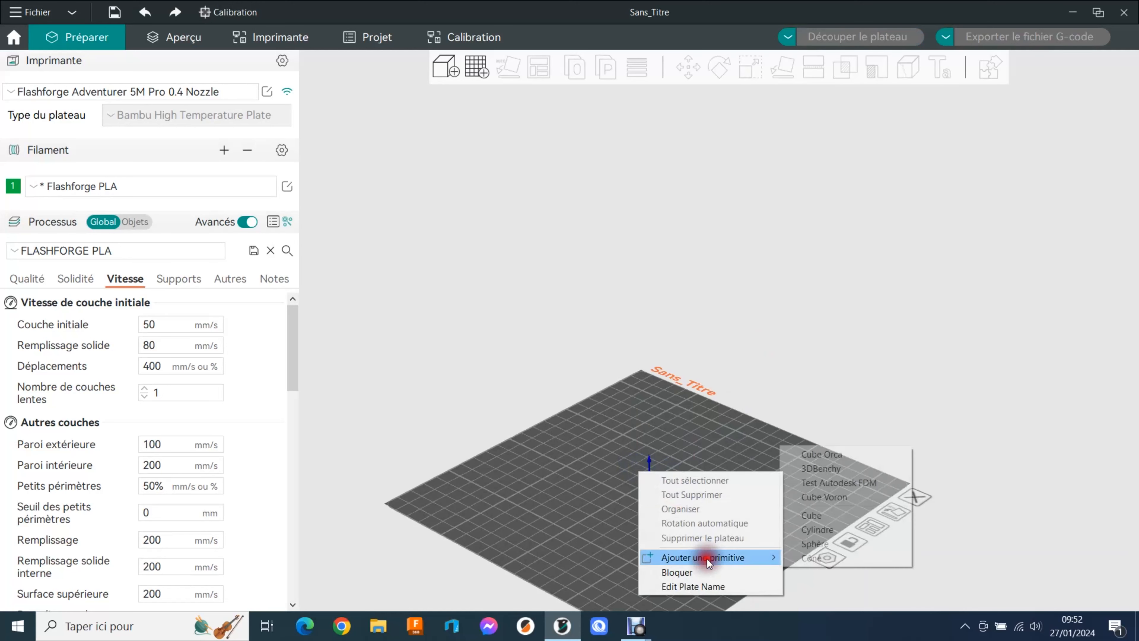
pyautogui.click(832, 517)
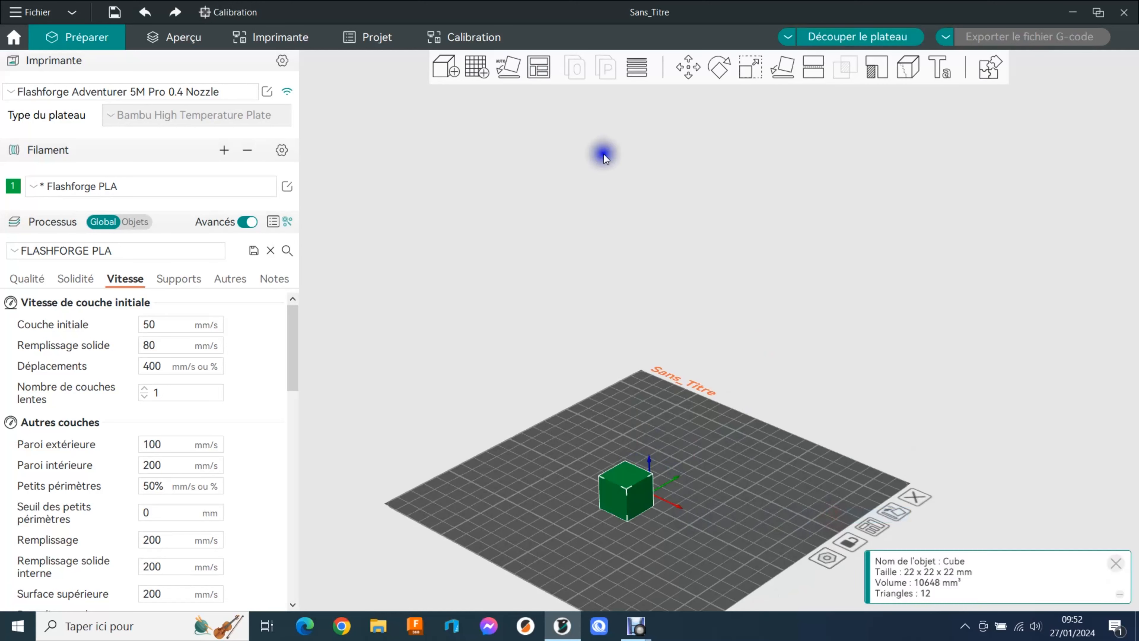
pyautogui.rightClick(539, 67)
pyautogui.click(561, 169)
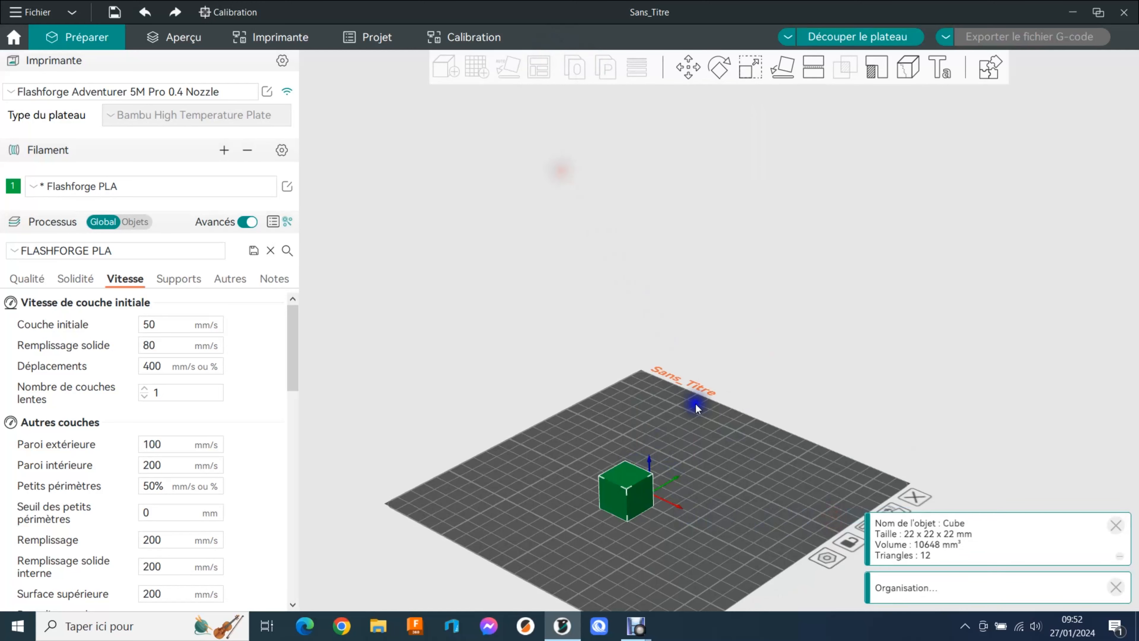
pyautogui.moveTo(691, 519); pyautogui.dragTo(719, 520)
pyautogui.moveTo(781, 493); pyautogui.dragTo(798, 295, button='middle')
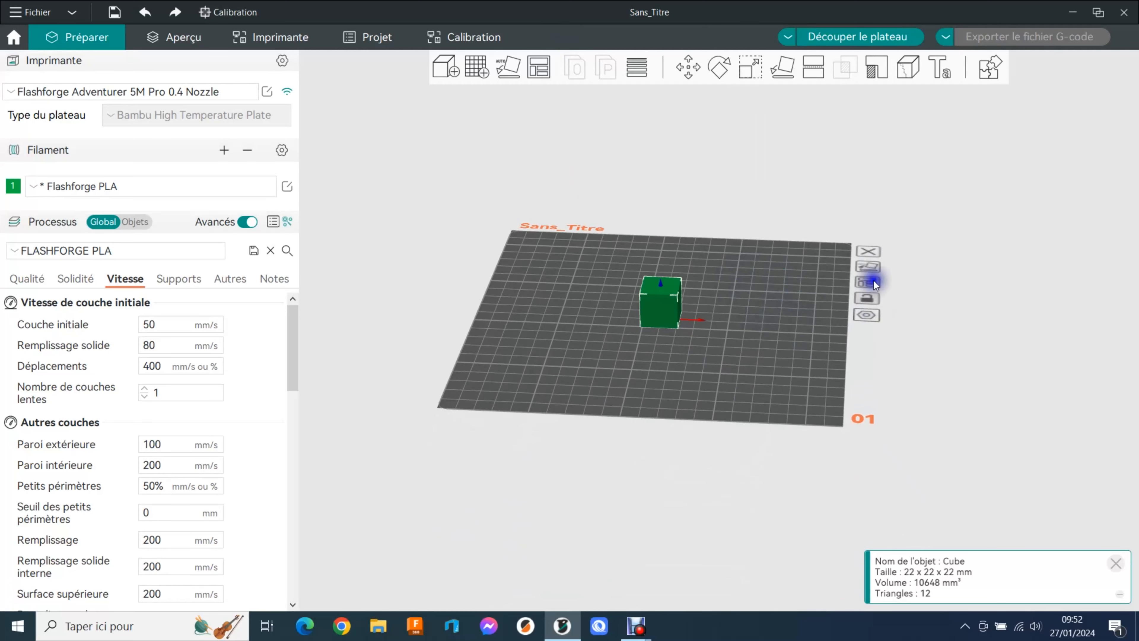
pyautogui.moveTo(813, 359); pyautogui.dragTo(805, 360)
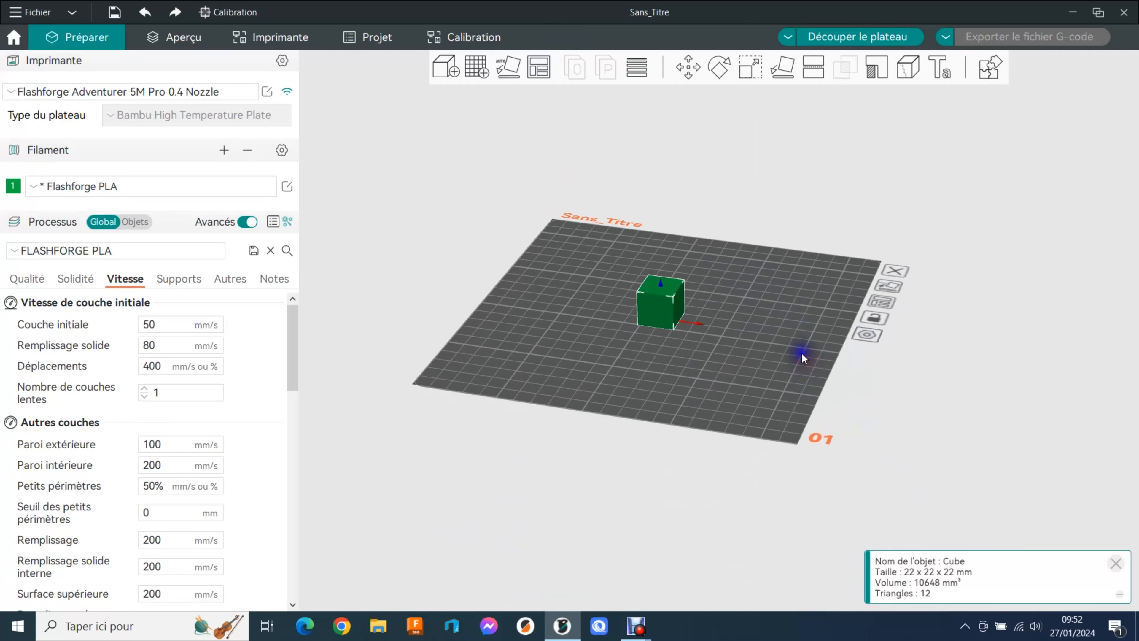
pyautogui.moveTo(793, 354); pyautogui.dragTo(797, 367)
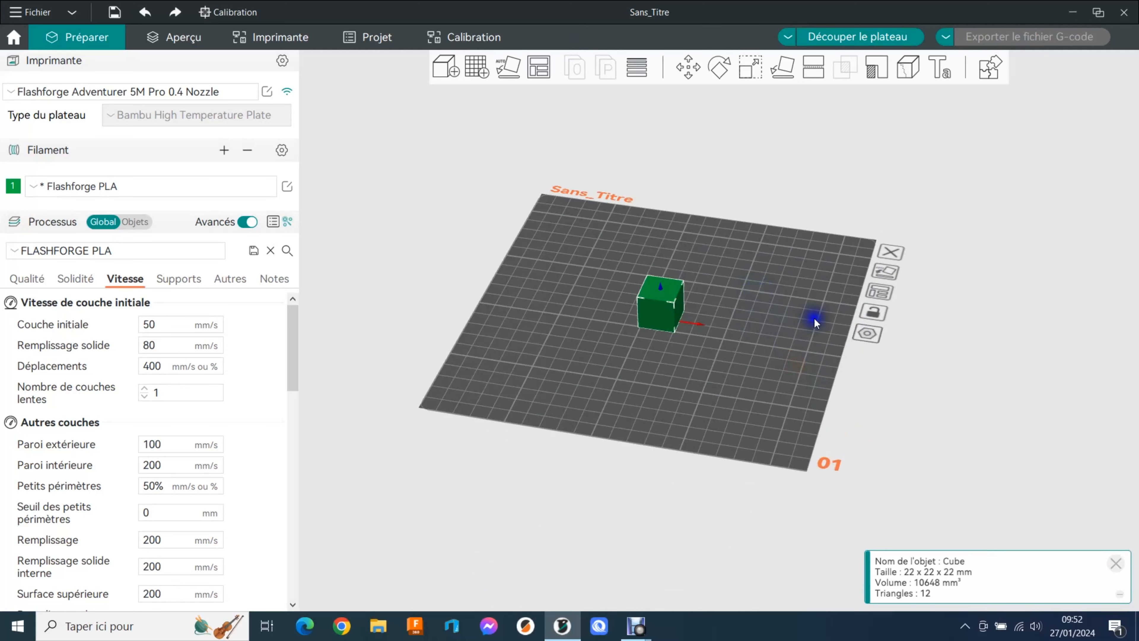
pyautogui.scroll(-3, 825, 331)
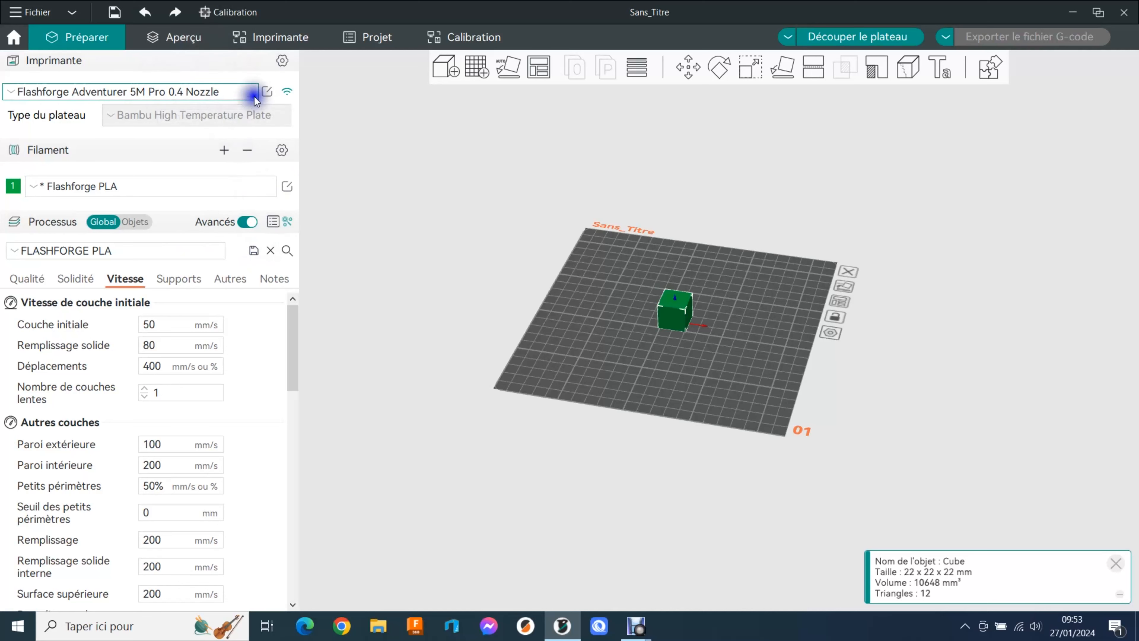
# - Open the Flashforge Adventurer 5M Pro 0.4 Nozzle printer settings and examine the general information, from printable space to print head clearances
pyautogui.click(268, 91)
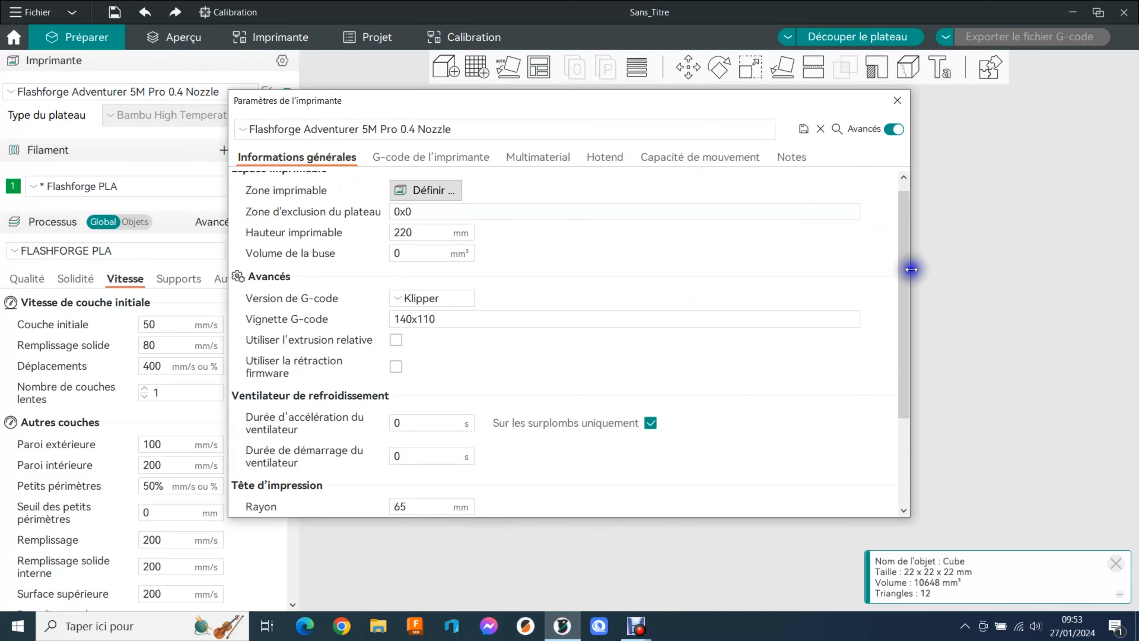
pyautogui.moveTo(910, 269); pyautogui.dragTo(909, 216)
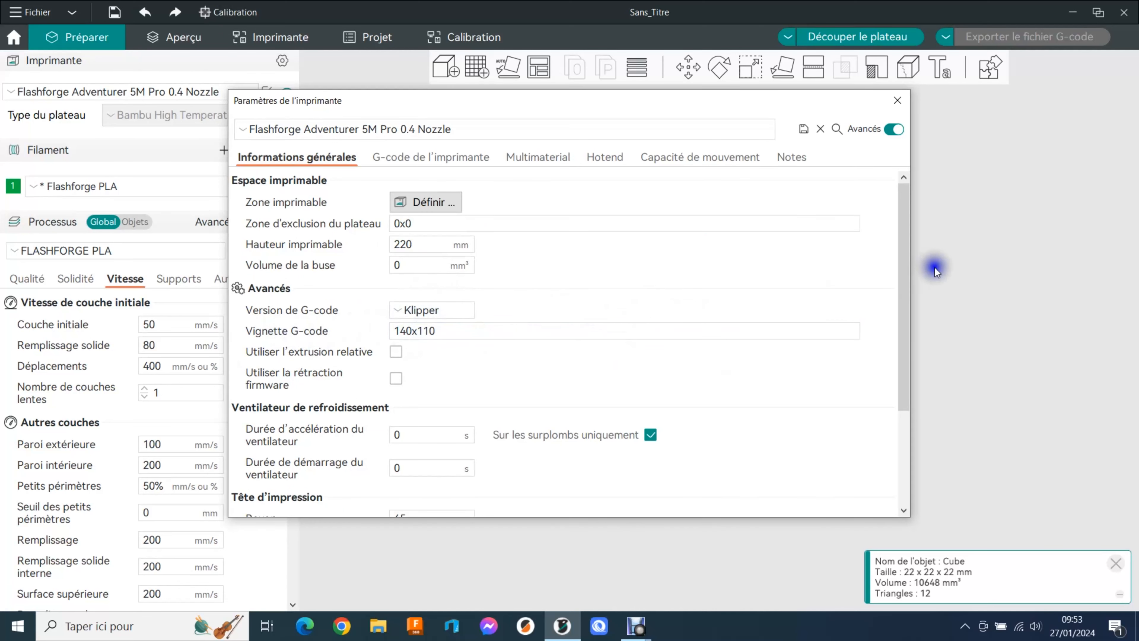
pyautogui.moveTo(898, 244); pyautogui.dragTo(894, 358)
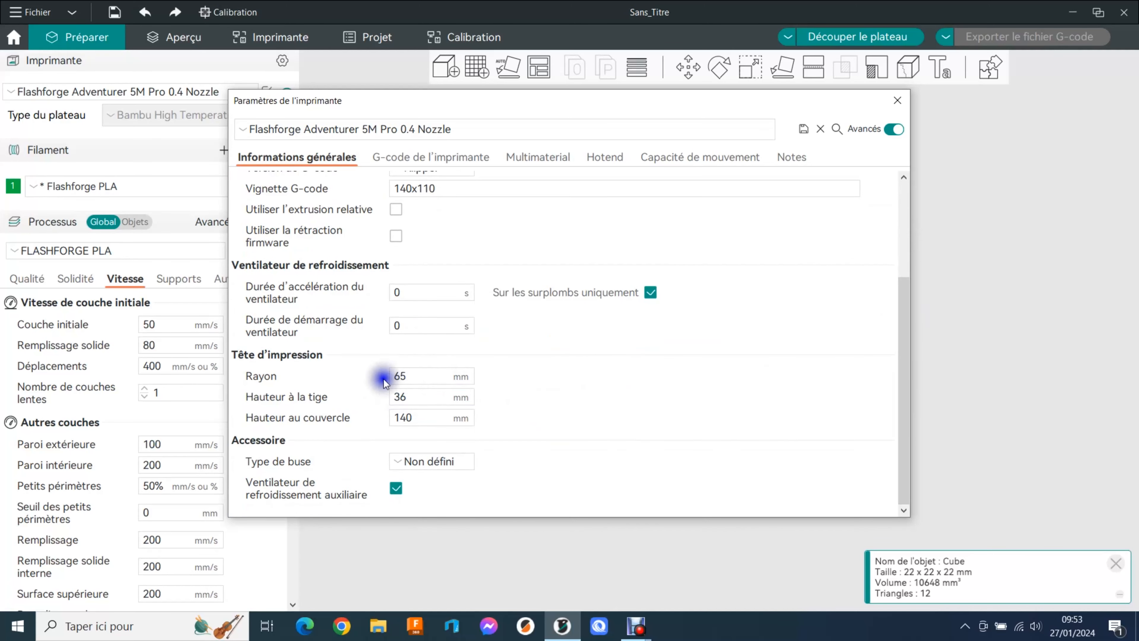
pyautogui.click(408, 396)
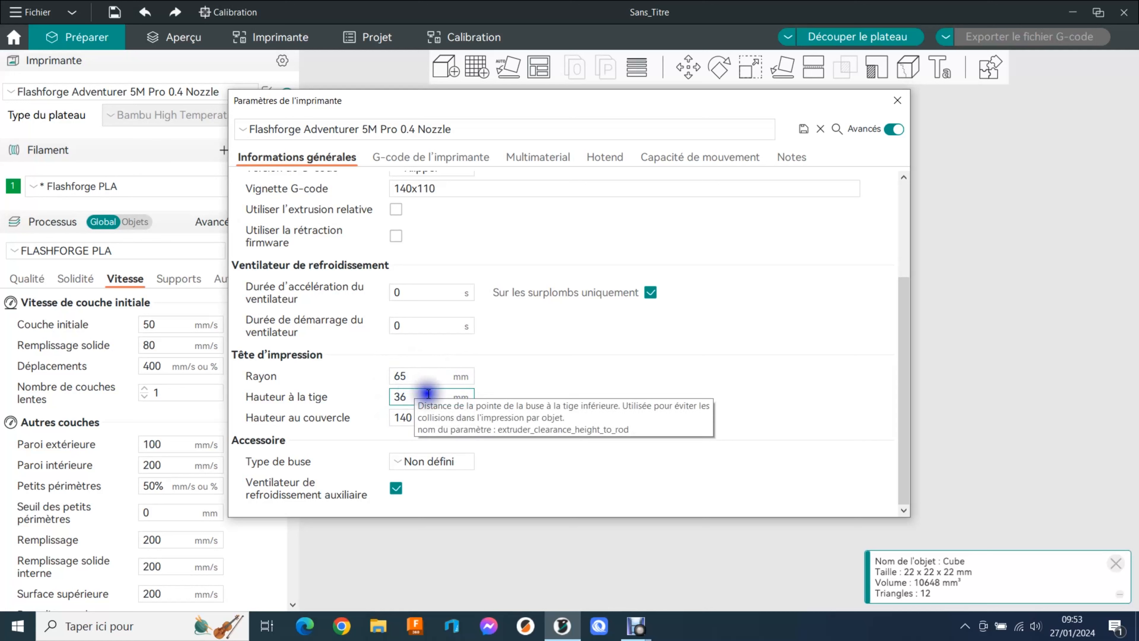
# - Examine the printer's start, end and layer-change G-code, along with its multimaterial settings
pyautogui.click(430, 156)
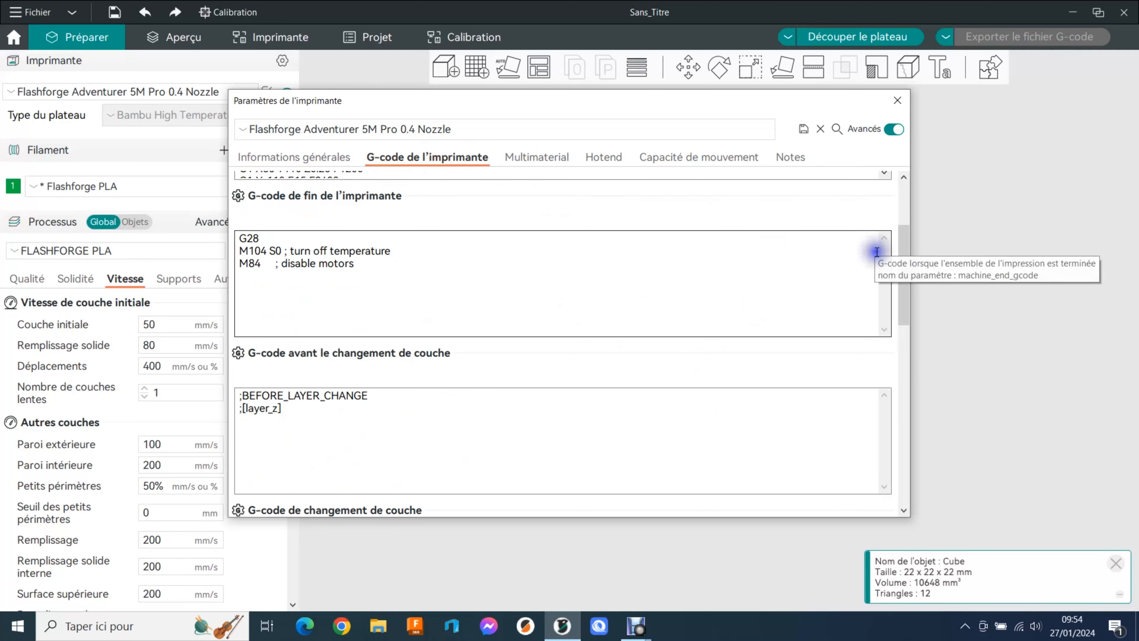
pyautogui.moveTo(904, 244); pyautogui.dragTo(905, 178)
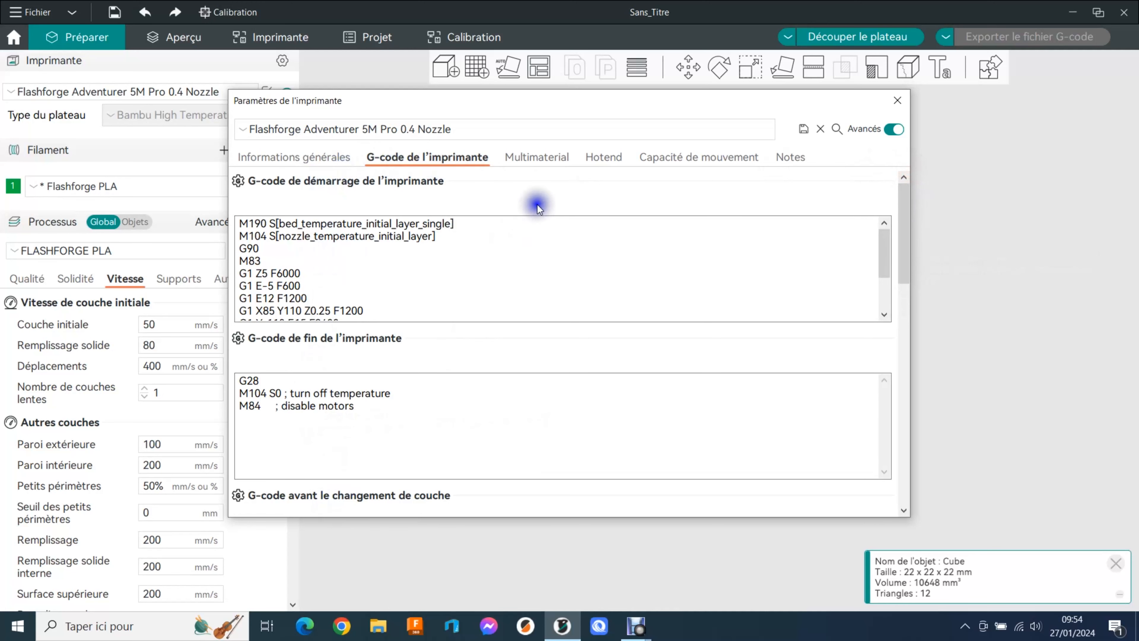
pyautogui.click(550, 156)
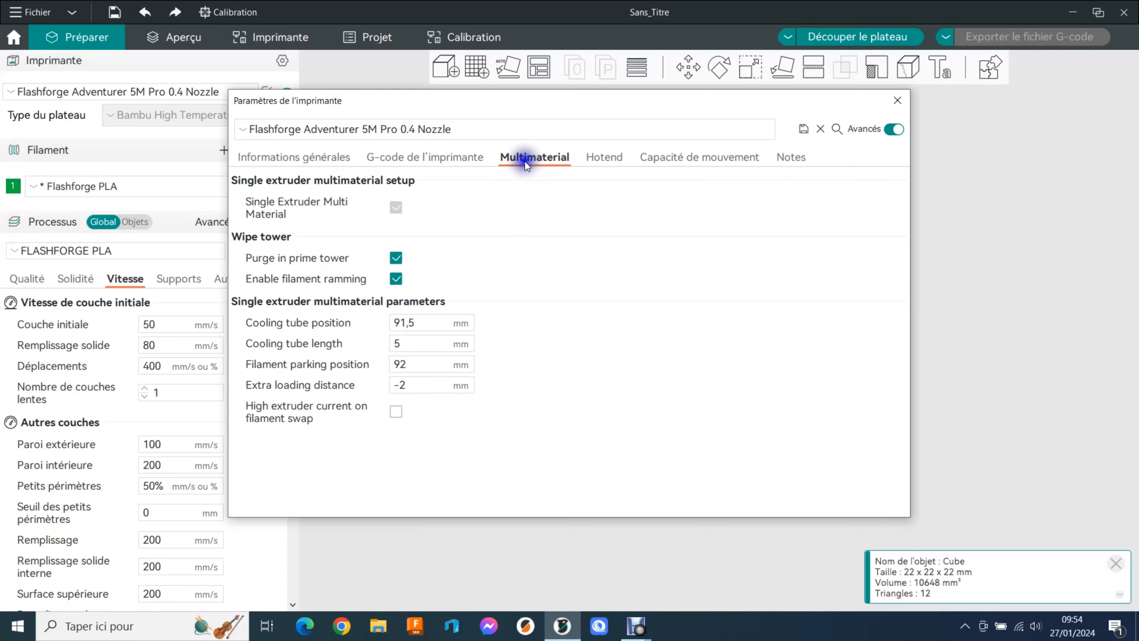
# - Examine the hotend settings for nozzle diameter, layer height limits and retraction
pyautogui.click(597, 157)
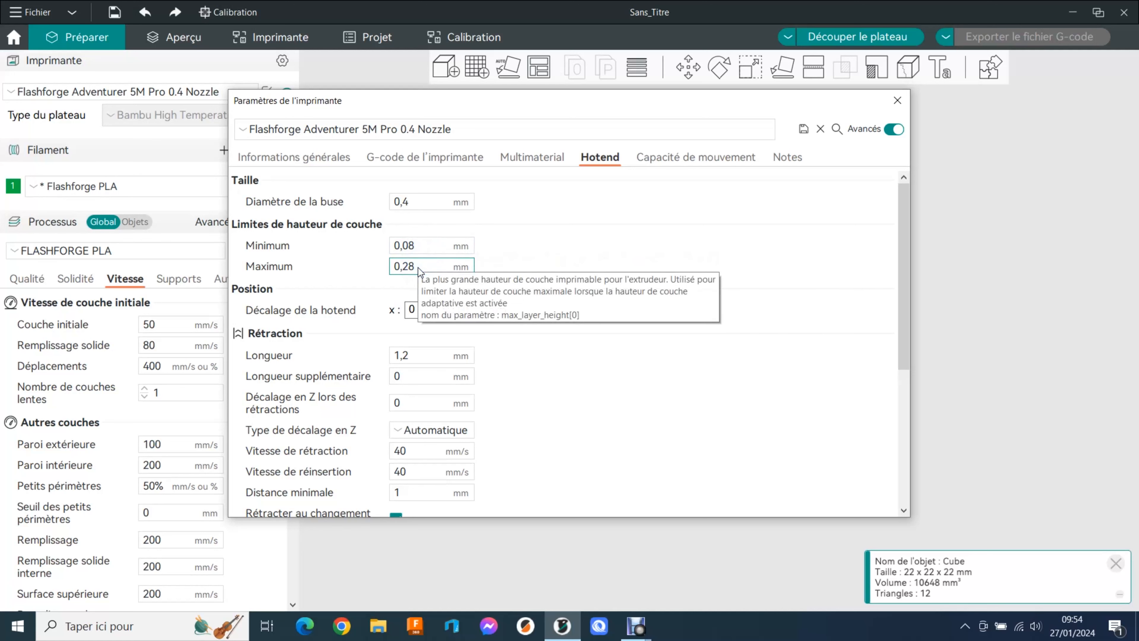
pyautogui.click(420, 203)
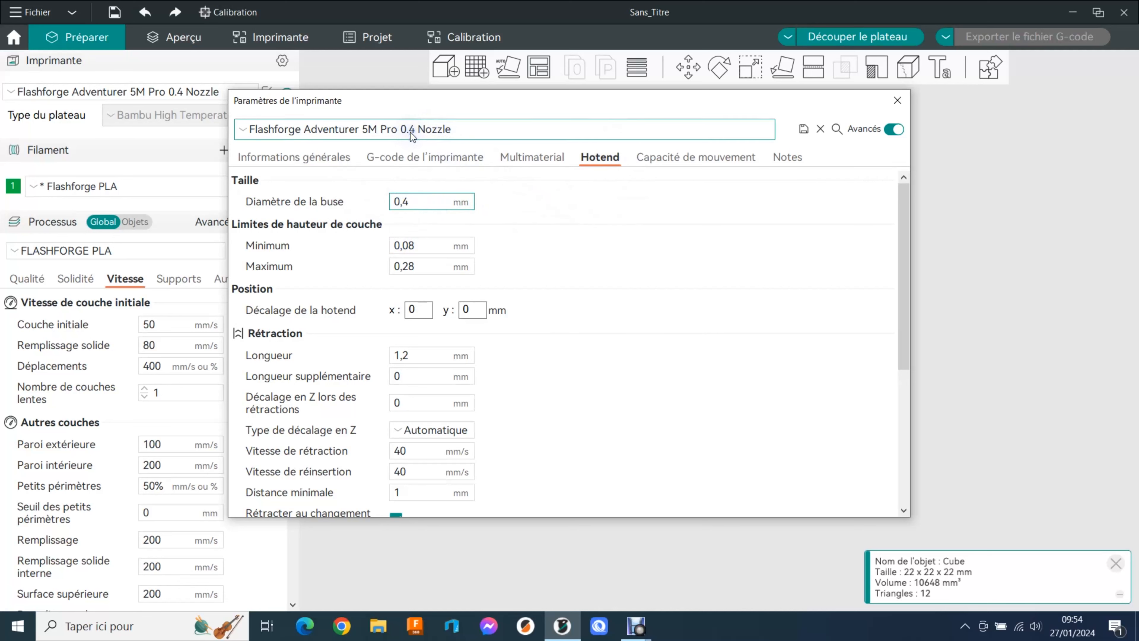
pyautogui.scroll(-3, 908, 251)
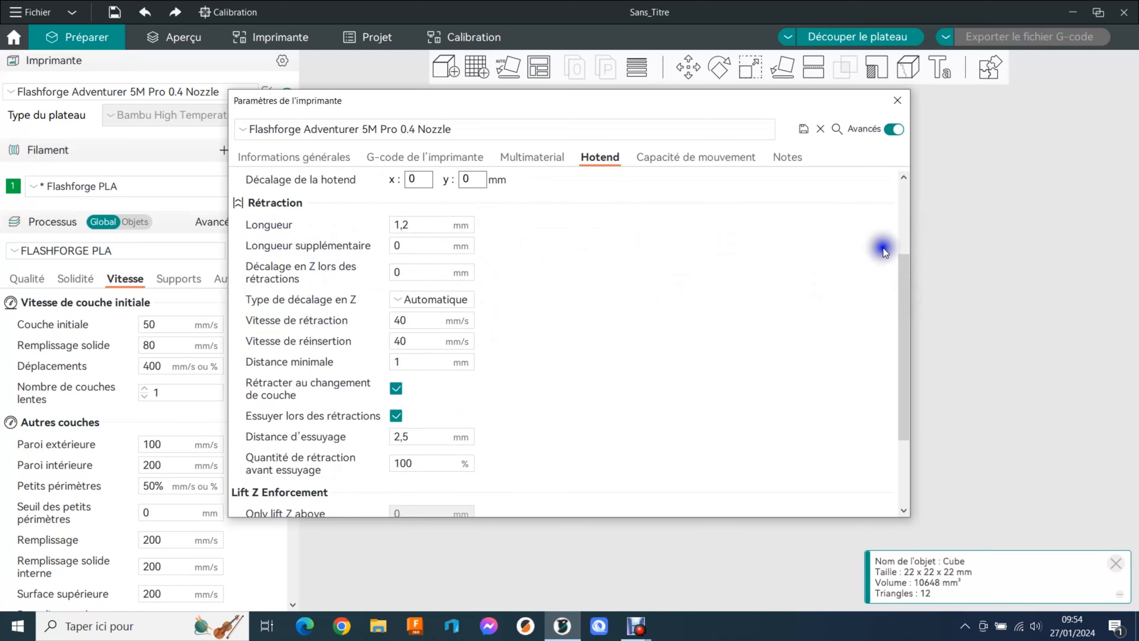
pyautogui.moveTo(907, 292); pyautogui.dragTo(902, 181)
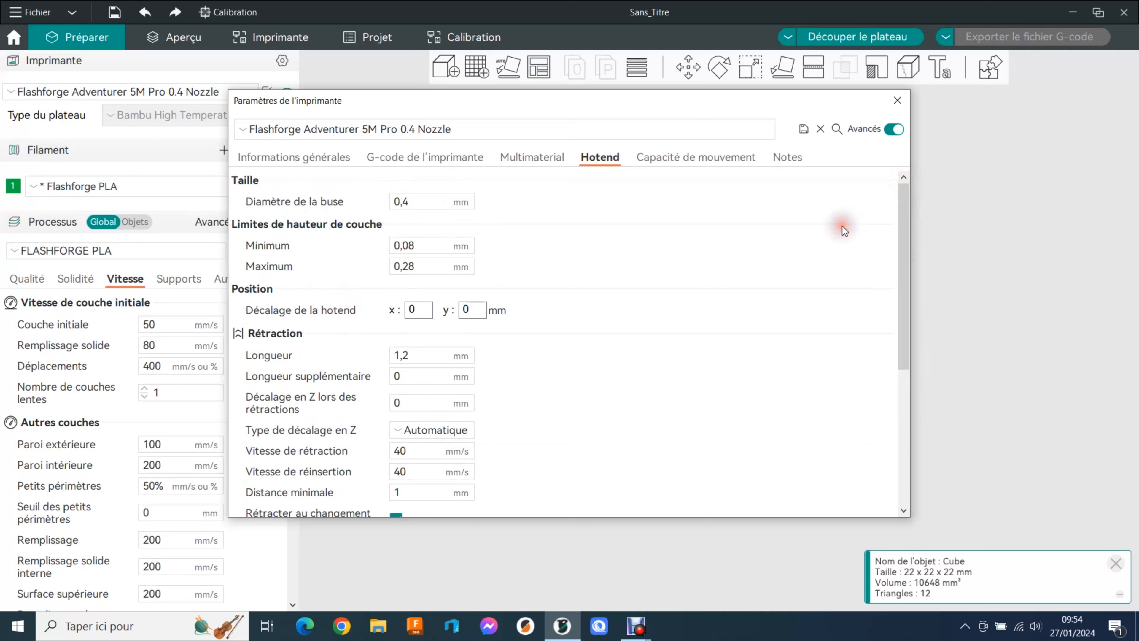
pyautogui.click(850, 234)
pyautogui.moveTo(619, 221); pyautogui.dragTo(513, 222)
# - Examine the printer's motion capability limits for maximum speed, acceleration and jerk
pyautogui.click(714, 167)
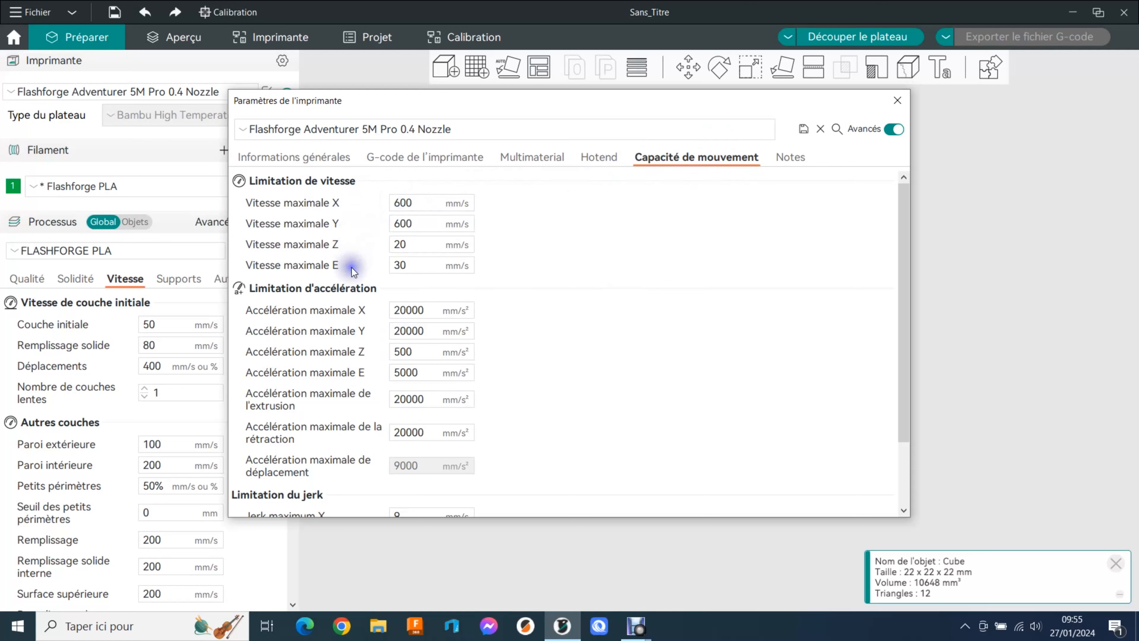
pyautogui.moveTo(904, 251); pyautogui.dragTo(901, 267)
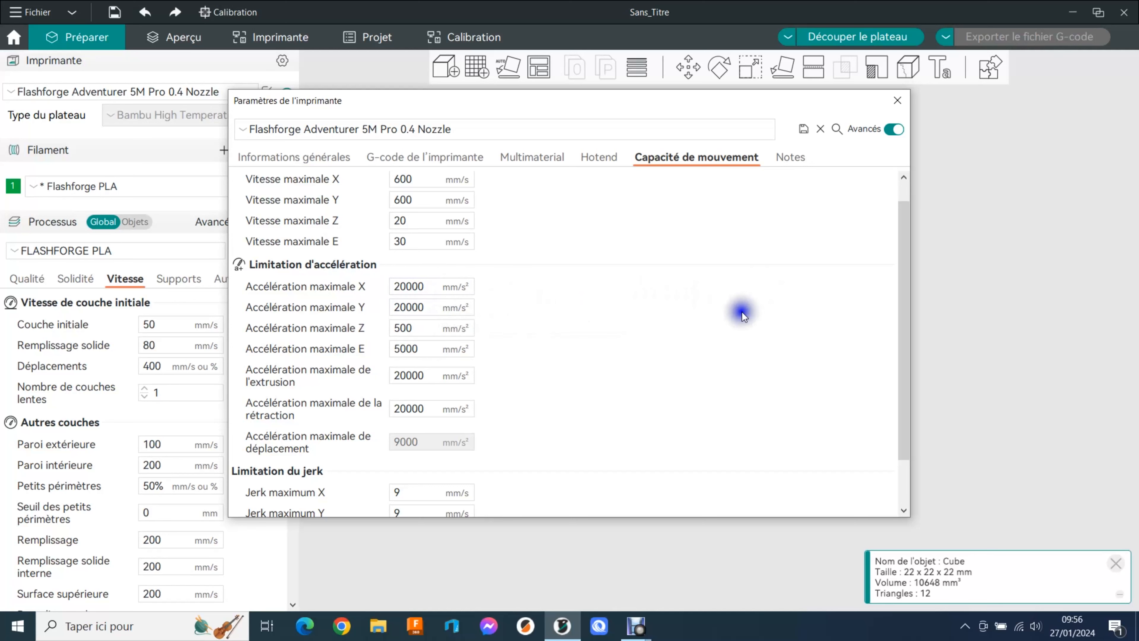
pyautogui.moveTo(904, 281); pyautogui.dragTo(900, 406)
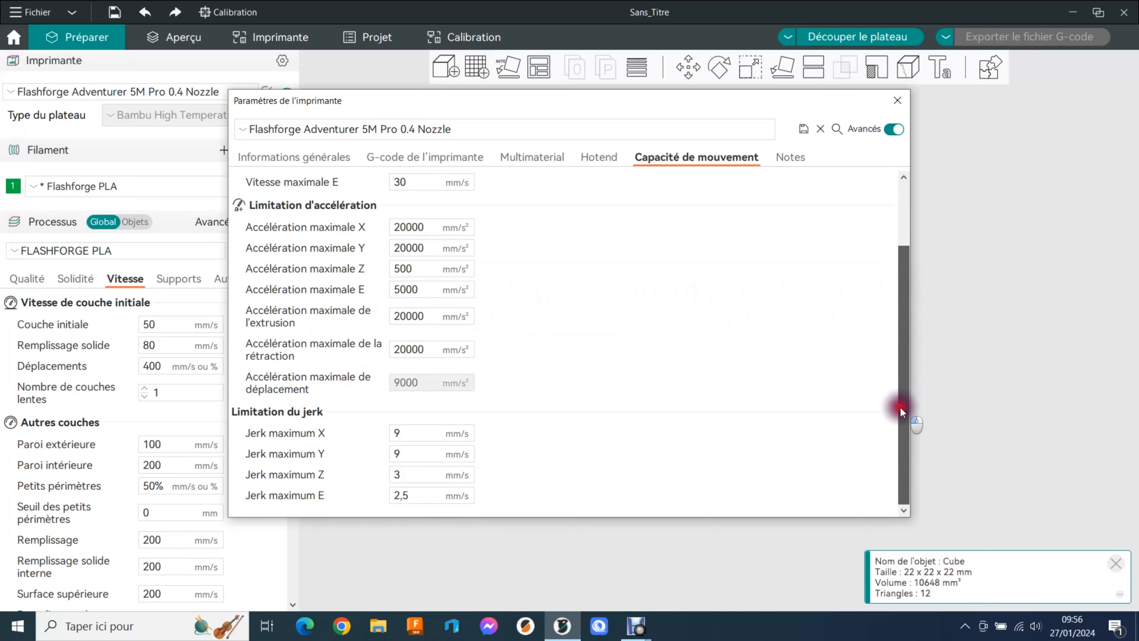
# - View the printer preset's notes and close the printer settings
pyautogui.moveTo(906, 296); pyautogui.dragTo(796, 153)
pyautogui.click(789, 157)
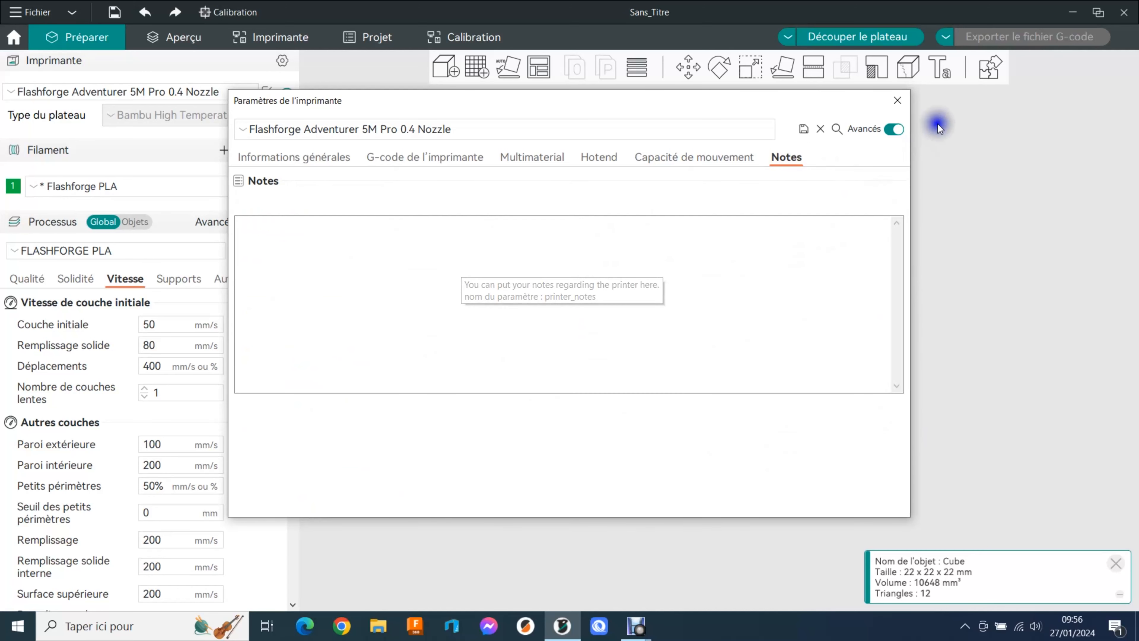
pyautogui.click(897, 100)
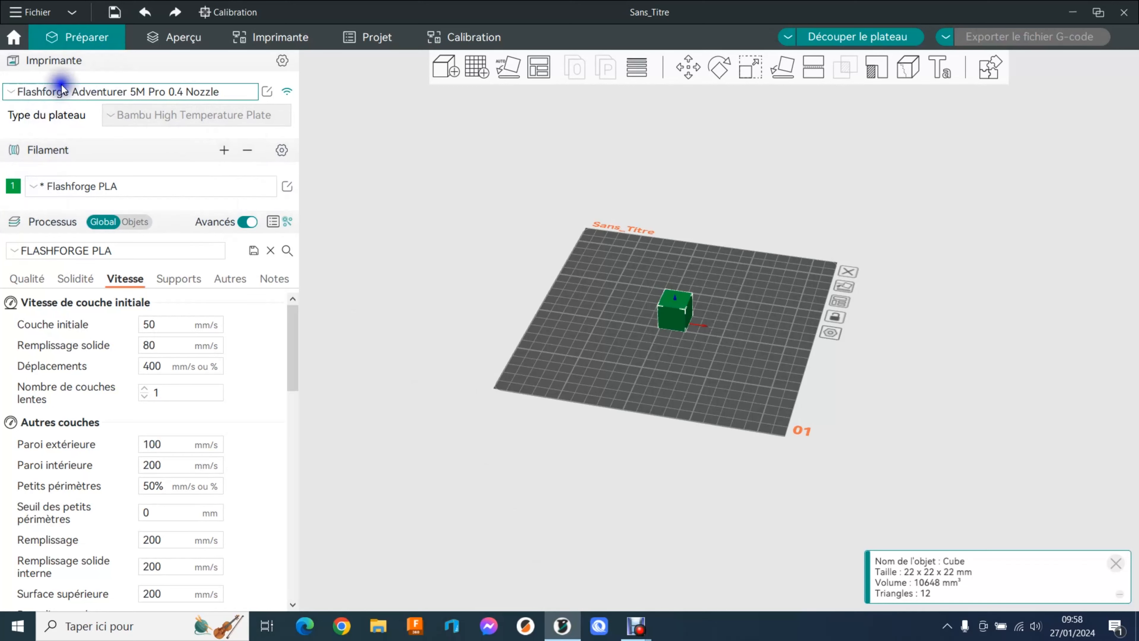
# - Select the Flashforge Adventurer 5M Pro 0.4 Nozzle printer preset and the Flashforge PLA filament preset
pyautogui.click(11, 93)
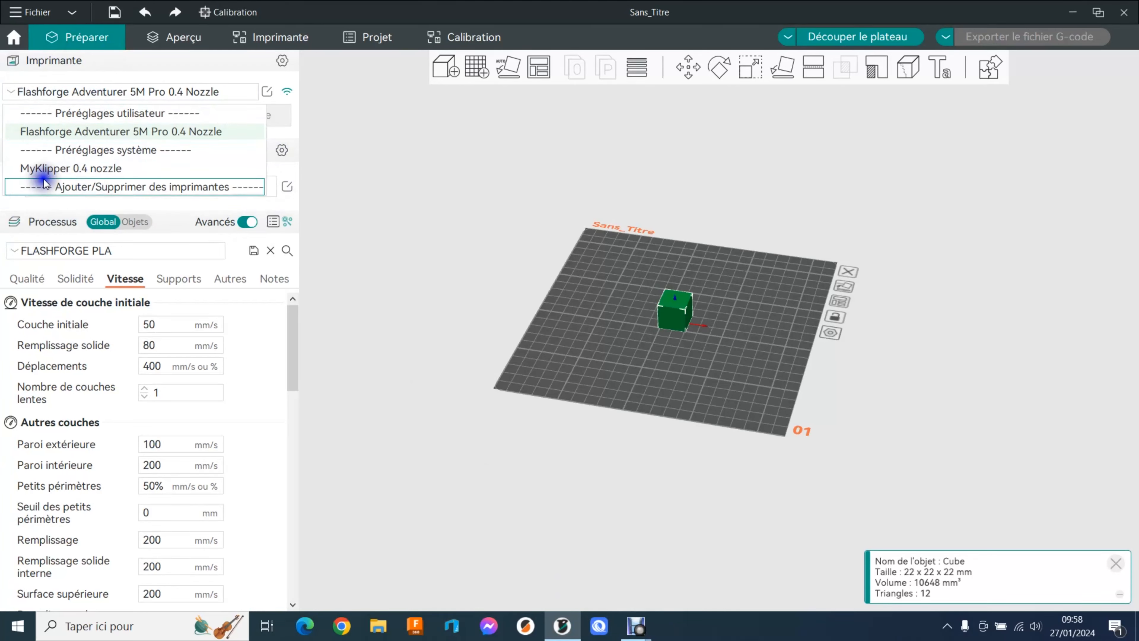
pyautogui.click(86, 135)
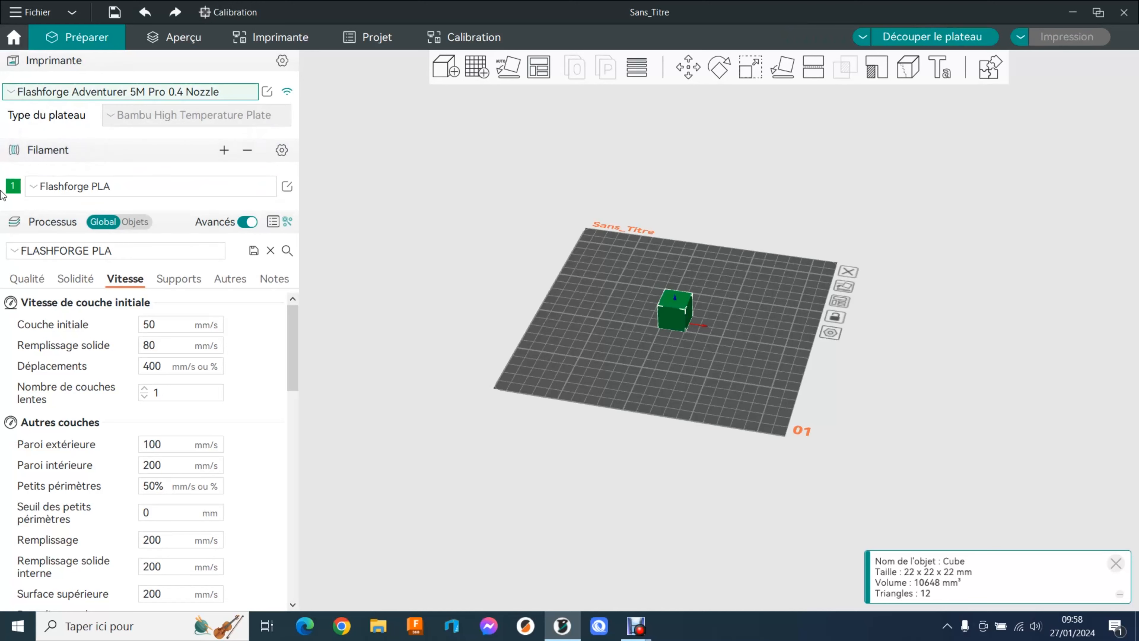
pyautogui.click(34, 187)
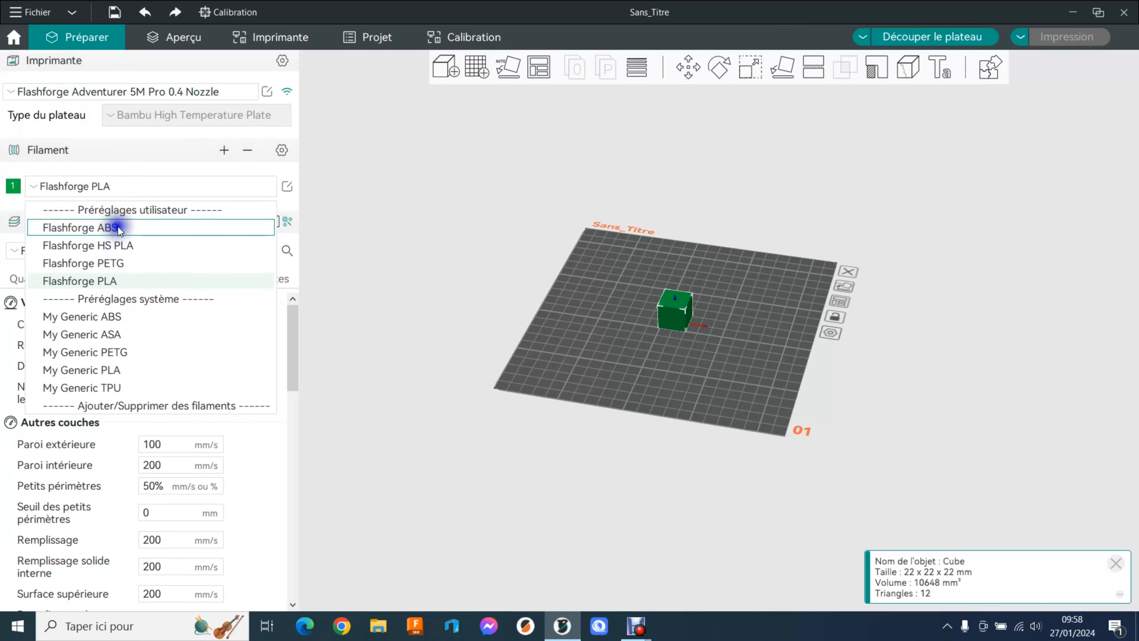
pyautogui.click(110, 267)
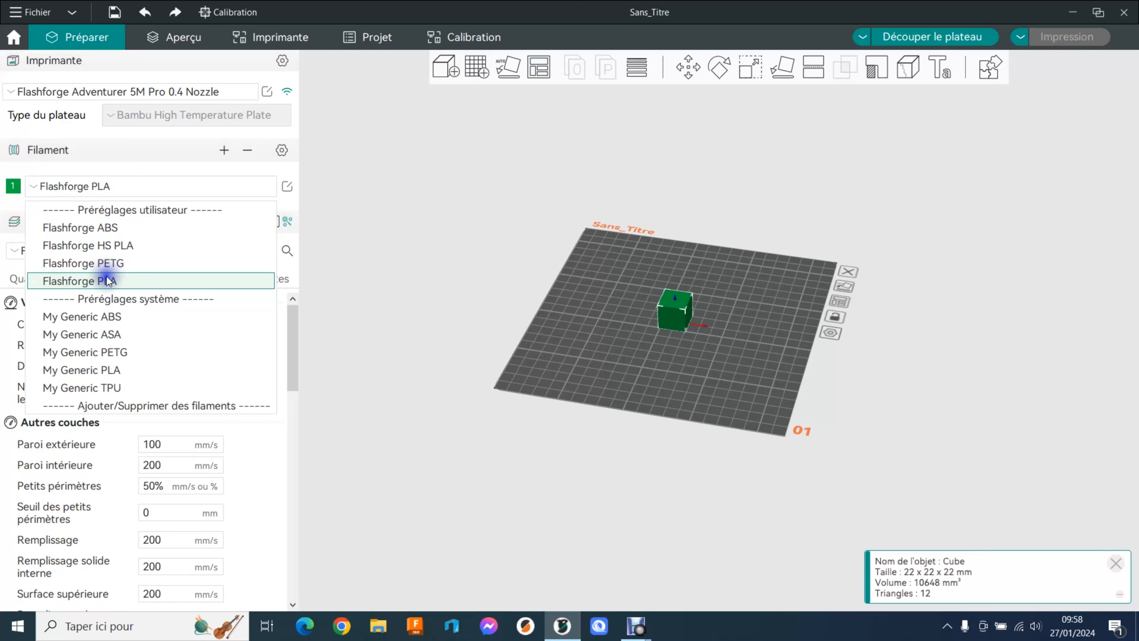
pyautogui.click(114, 280)
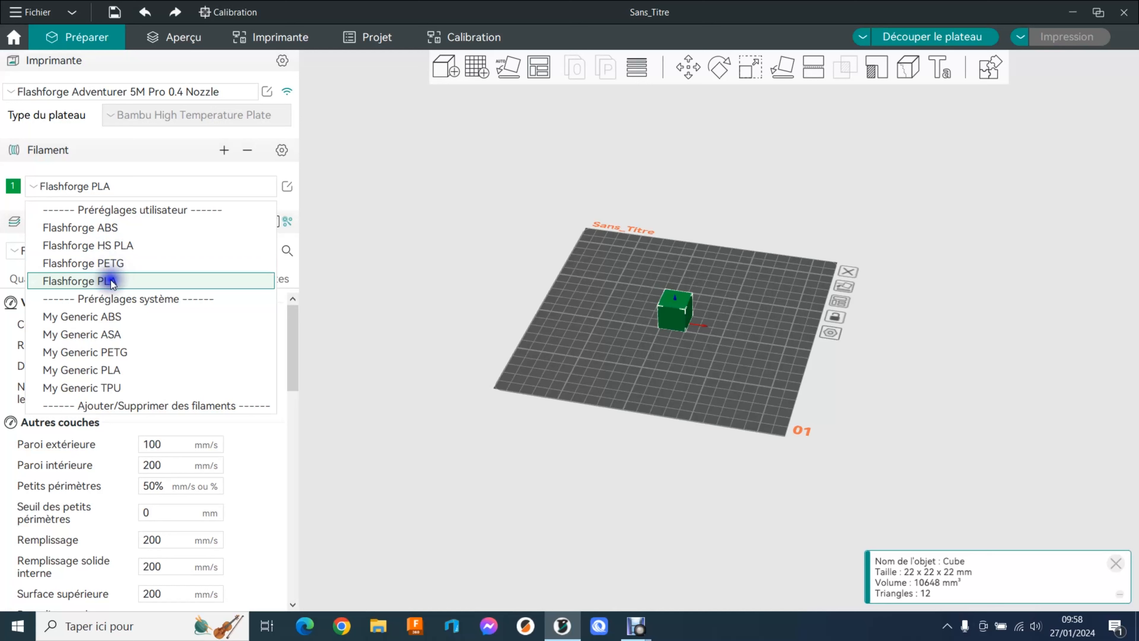
pyautogui.click(111, 283)
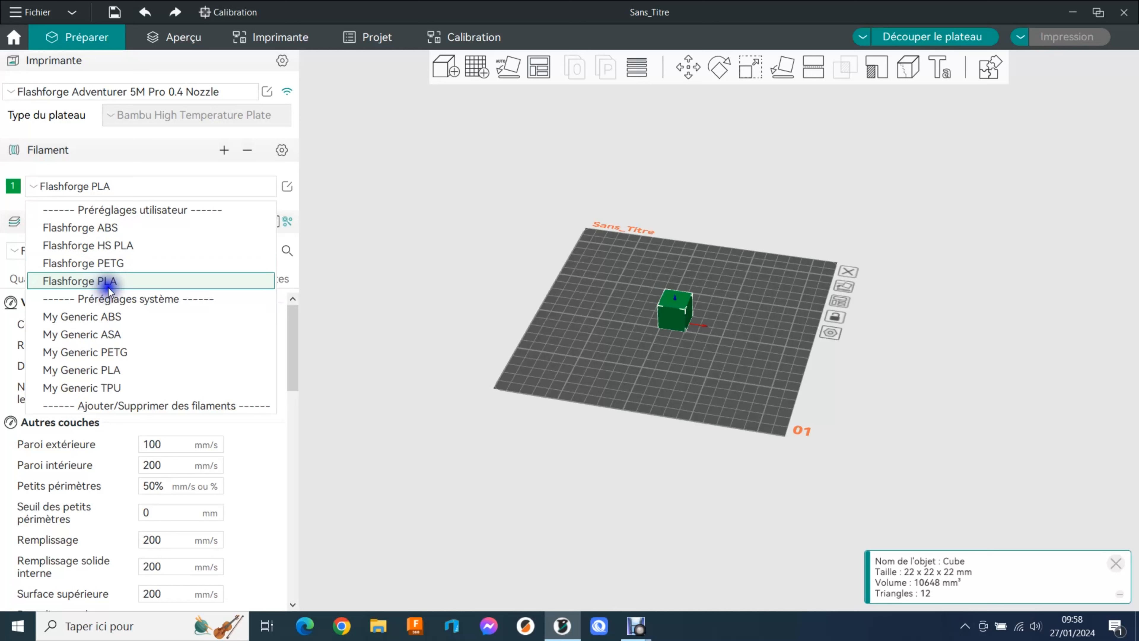
pyautogui.click(110, 283)
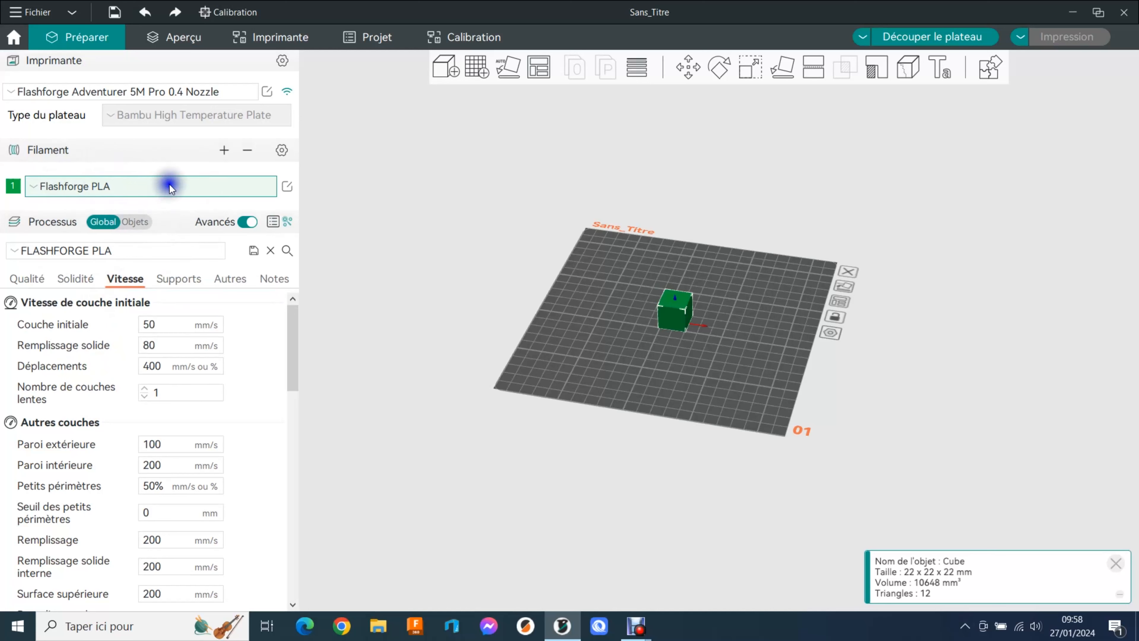
# - Add two extra filaments to the project and remove them again
pyautogui.click(232, 154)
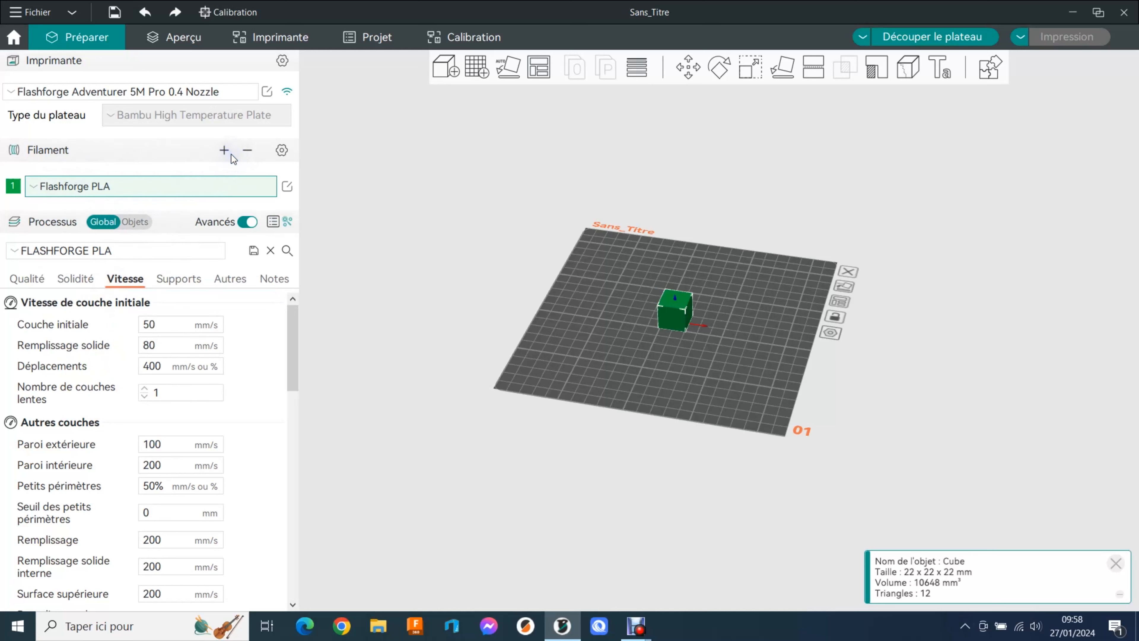
pyautogui.click(222, 152)
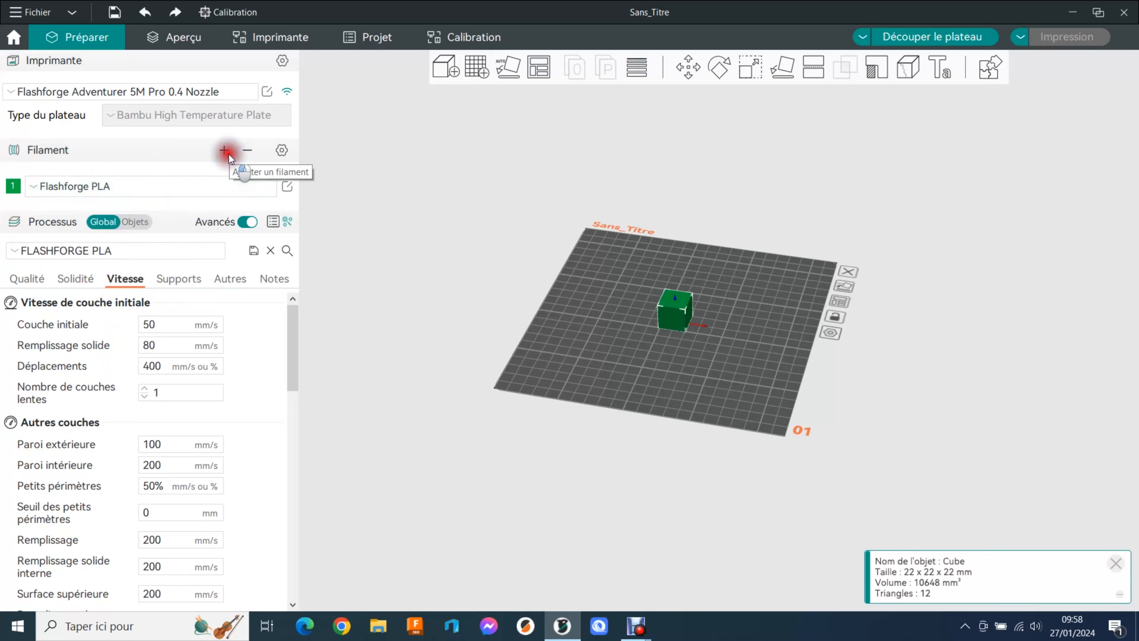
pyautogui.click(222, 152)
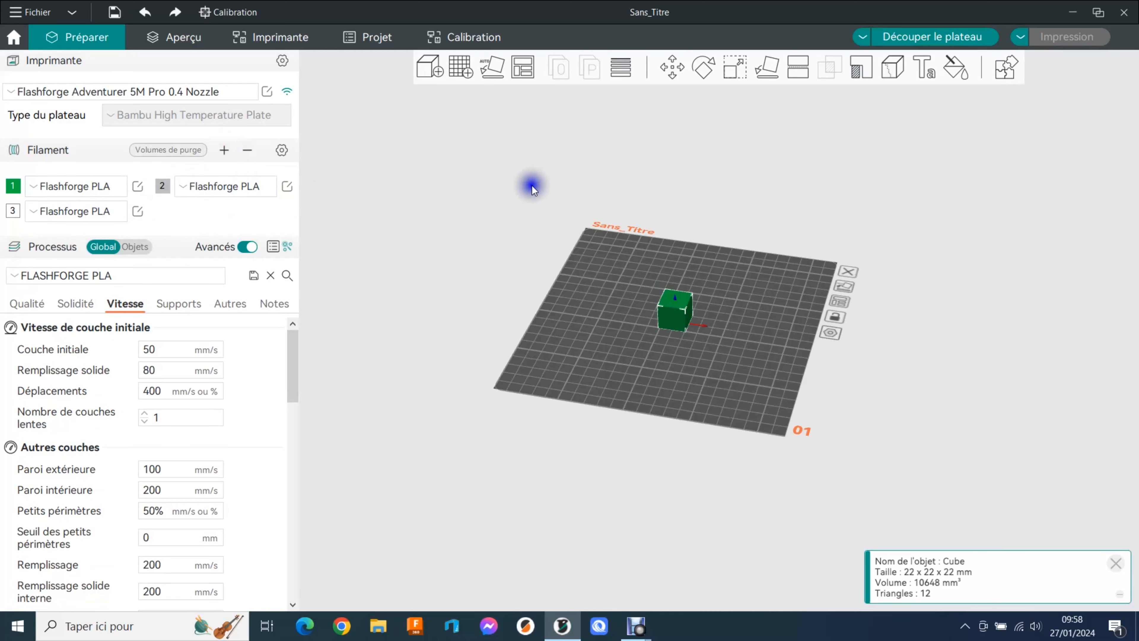
pyautogui.click(246, 151)
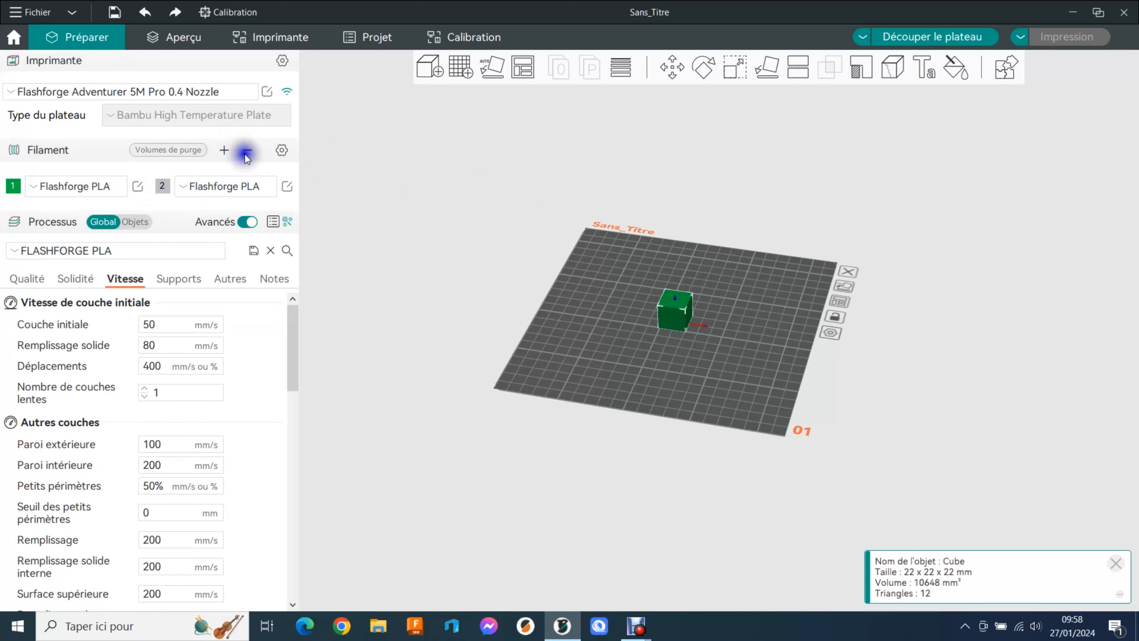
pyautogui.click(246, 151)
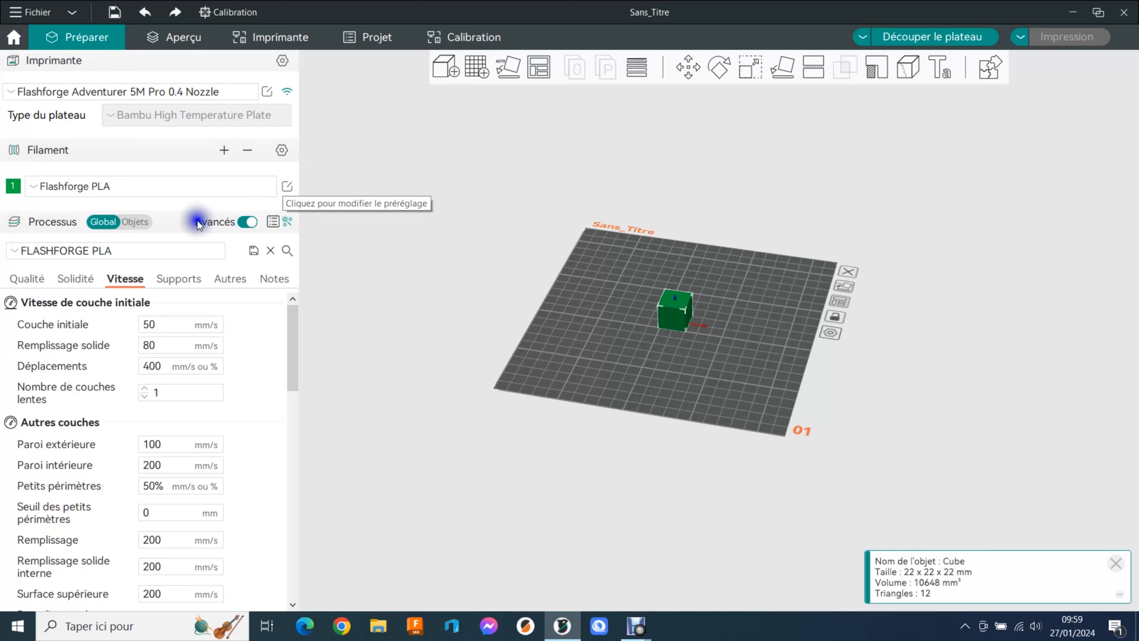
# - Open the Flashforge PLA filament settings and examine the general information, including vendor, diameter, flow ratio and shrinkage
pyautogui.click(285, 187)
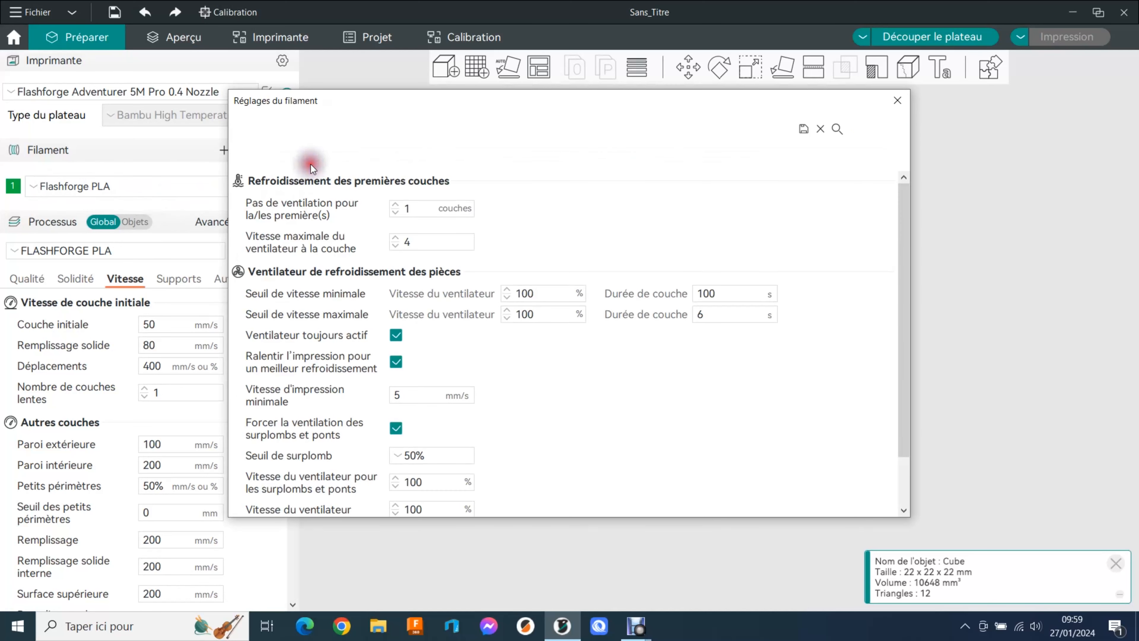
pyautogui.click(255, 162)
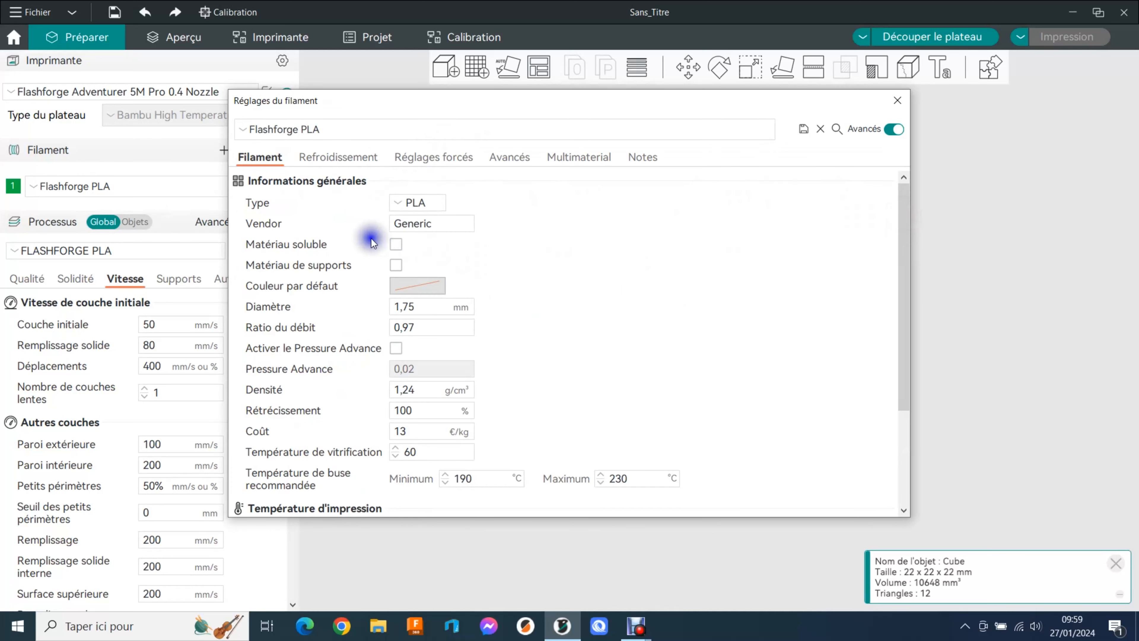
pyautogui.click(392, 224)
pyautogui.click(399, 307)
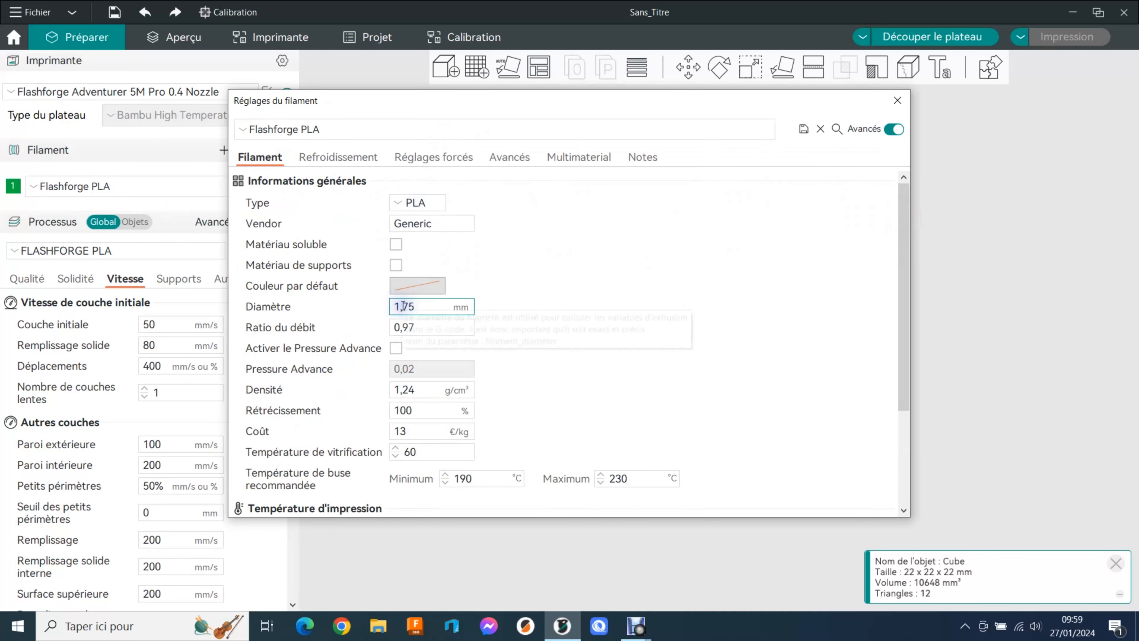
pyautogui.click(418, 333)
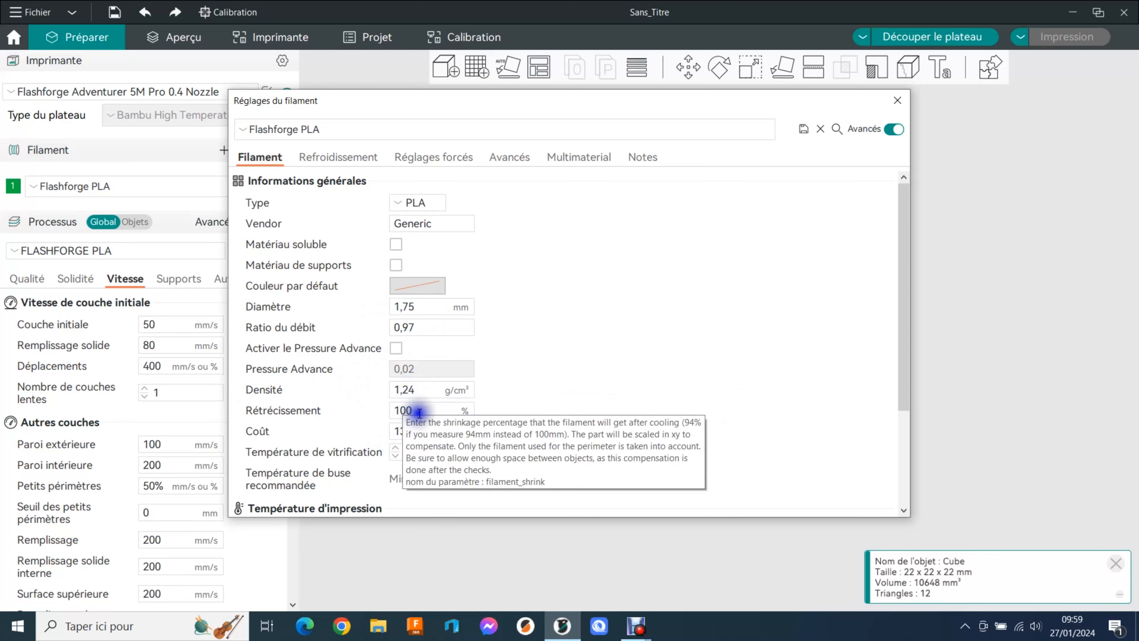
pyautogui.click(397, 409)
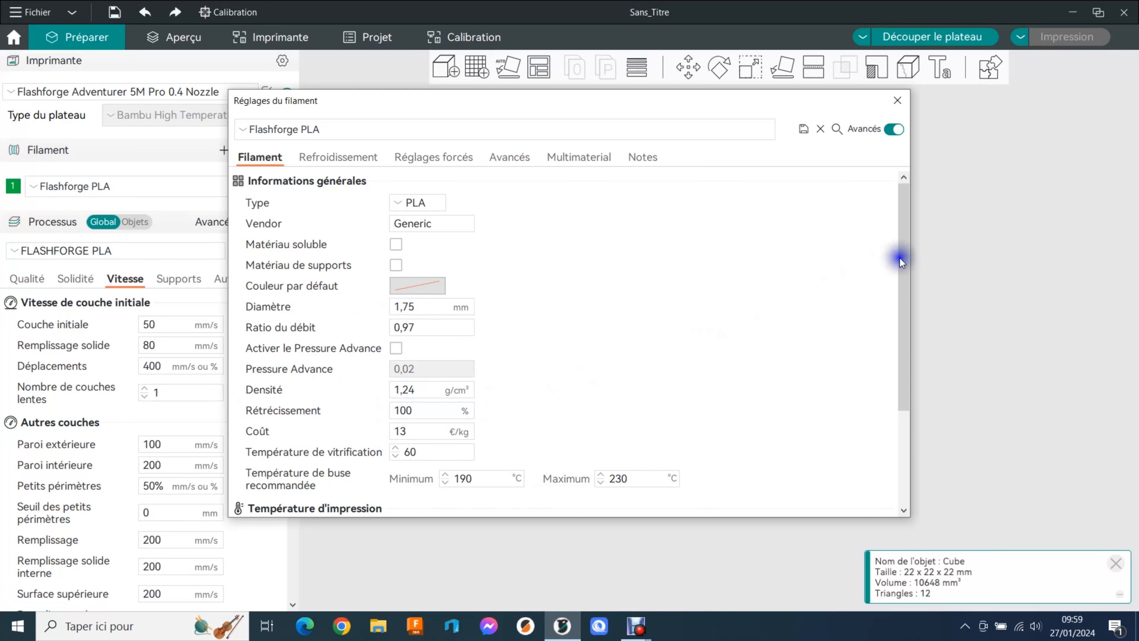
# - Examine the filament's recommended nozzle temperature range, its chamber, nozzle and plate printing temperatures, and the maximum volumetric speed
pyautogui.scroll(-3, 902, 255)
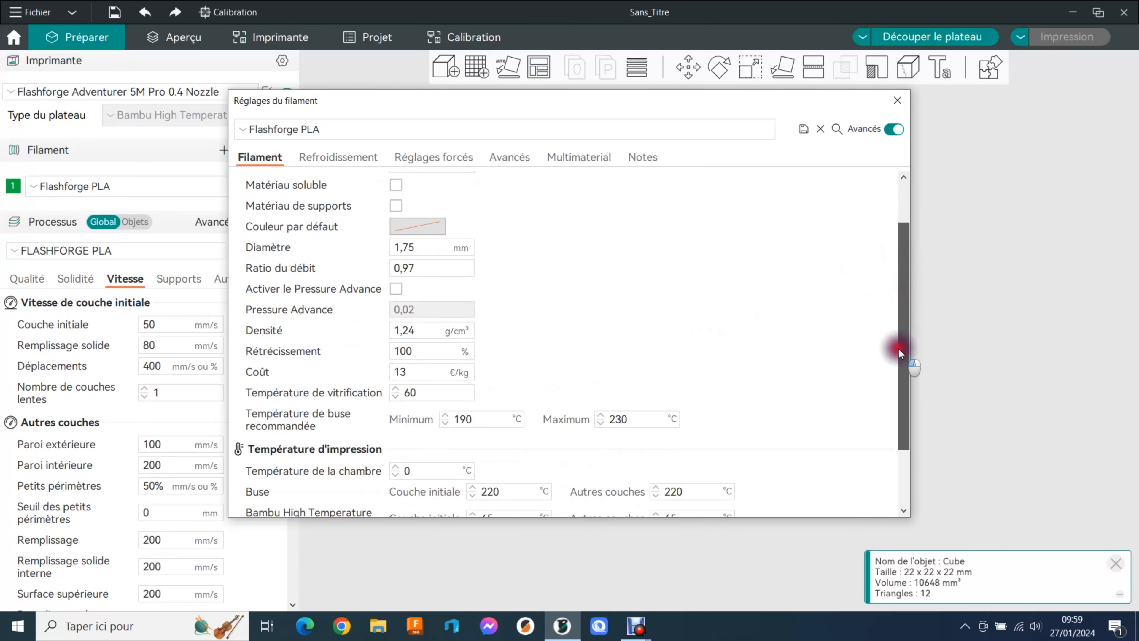
pyautogui.moveTo(899, 352); pyautogui.dragTo(899, 407)
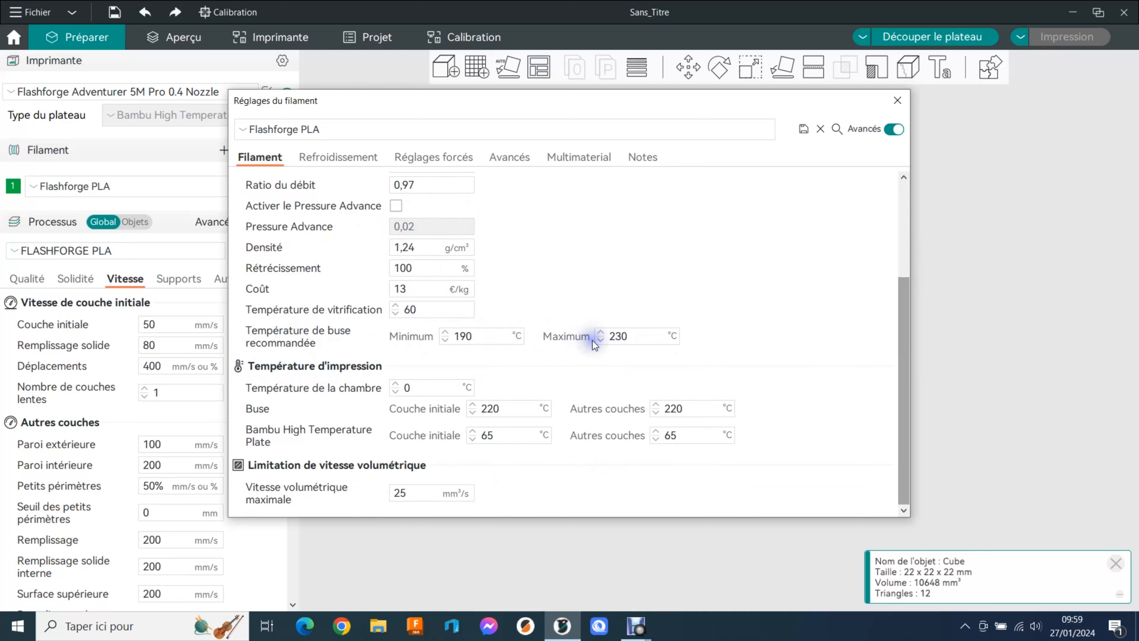
pyautogui.click(502, 344)
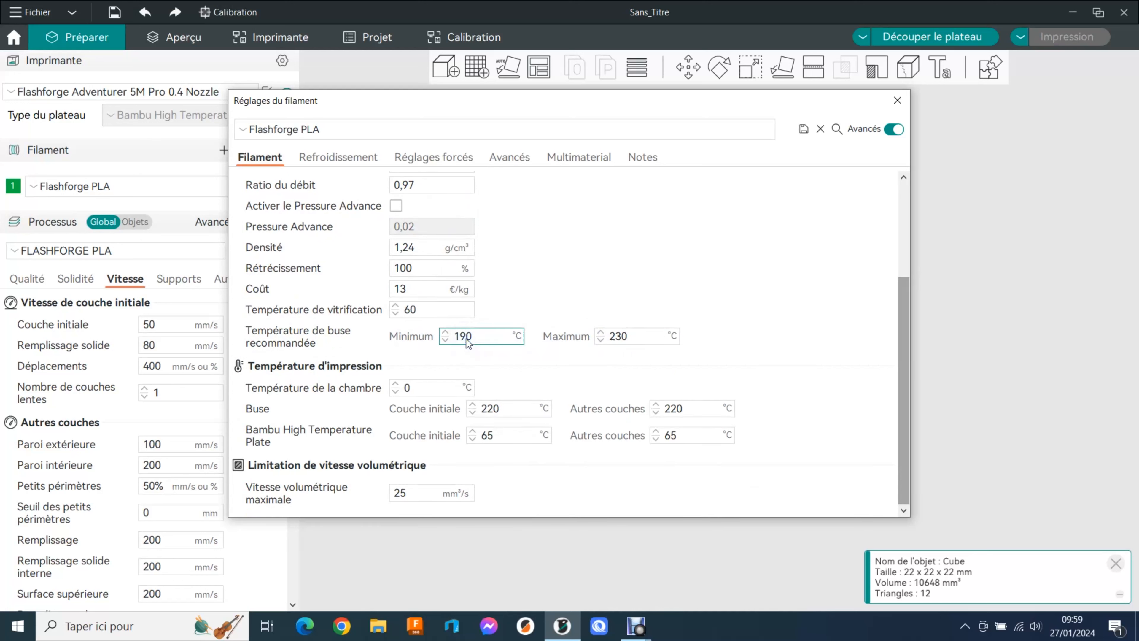
pyautogui.click(500, 343)
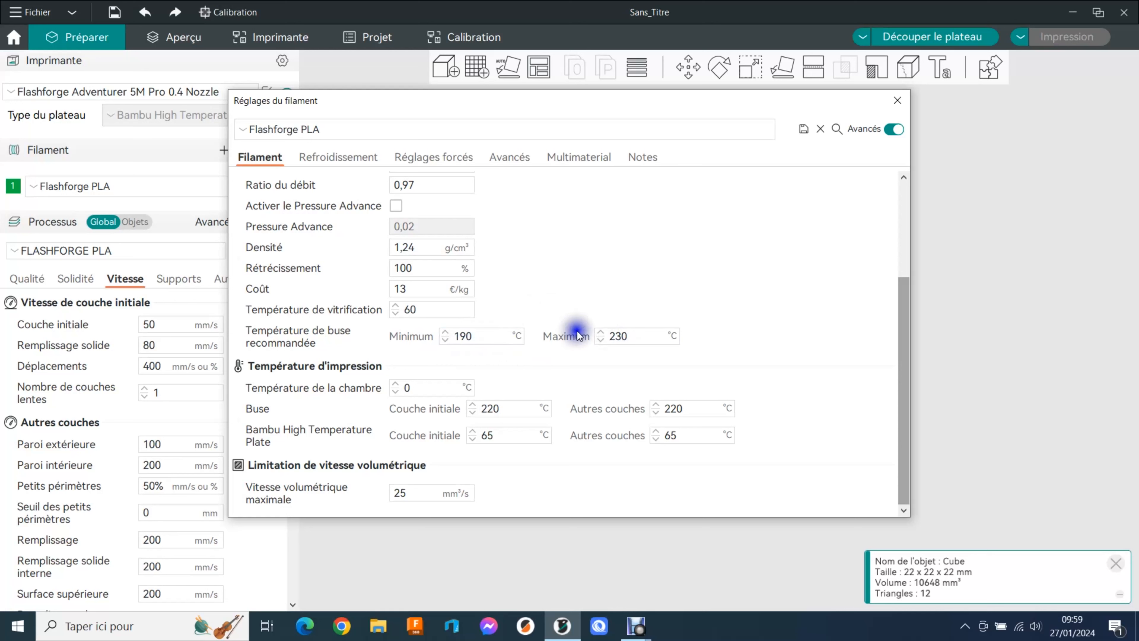
pyautogui.click(599, 342)
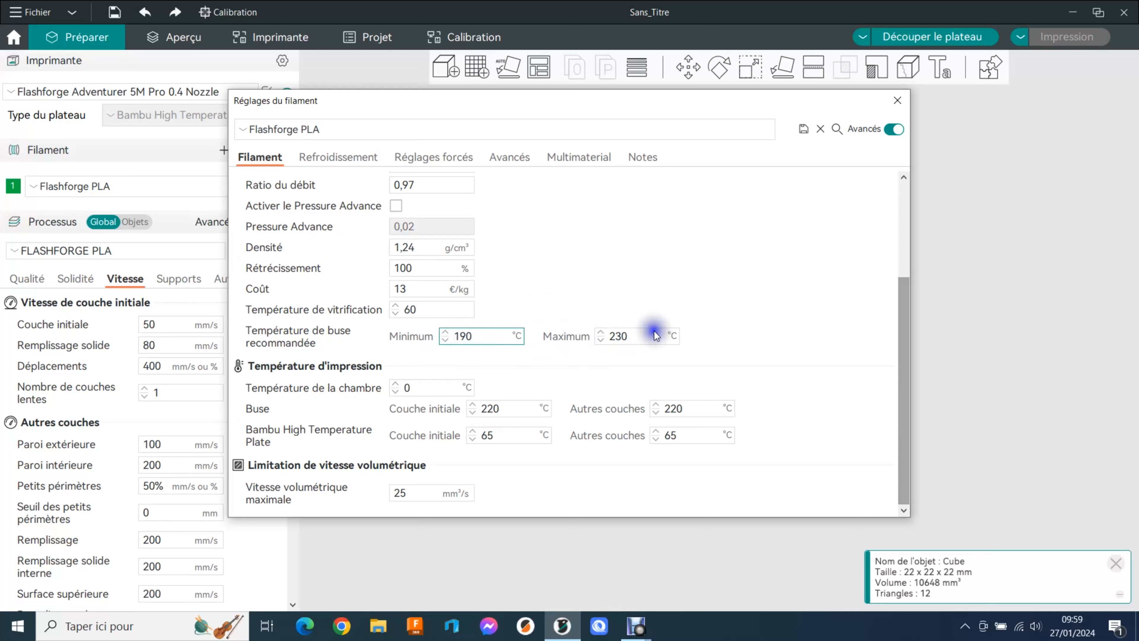
pyautogui.click(902, 336)
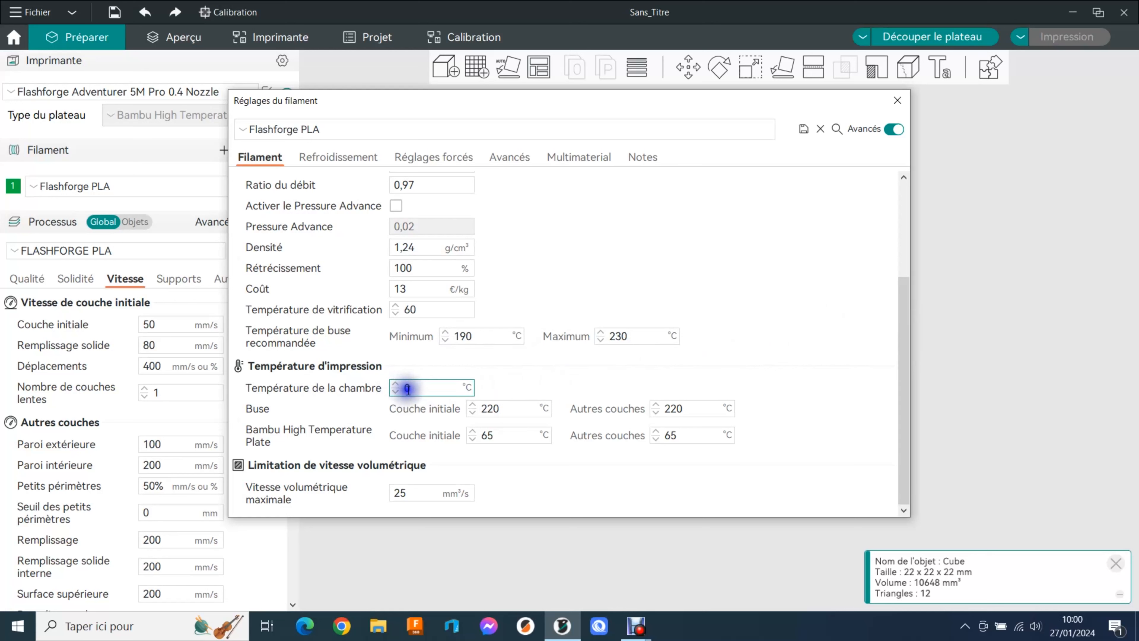
pyautogui.moveTo(408, 389)
pyautogui.mouseDown(button='right')
pyautogui.moveTo(391, 386)
pyautogui.moveTo(409, 384)
pyautogui.mouseUp(button='right')
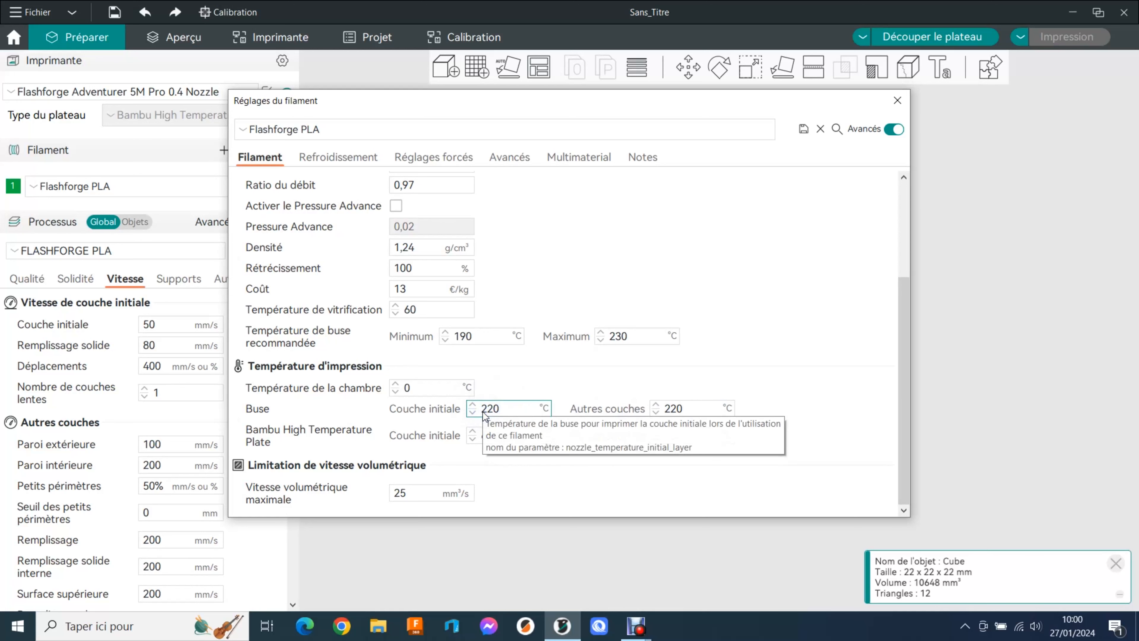
pyautogui.click(517, 435)
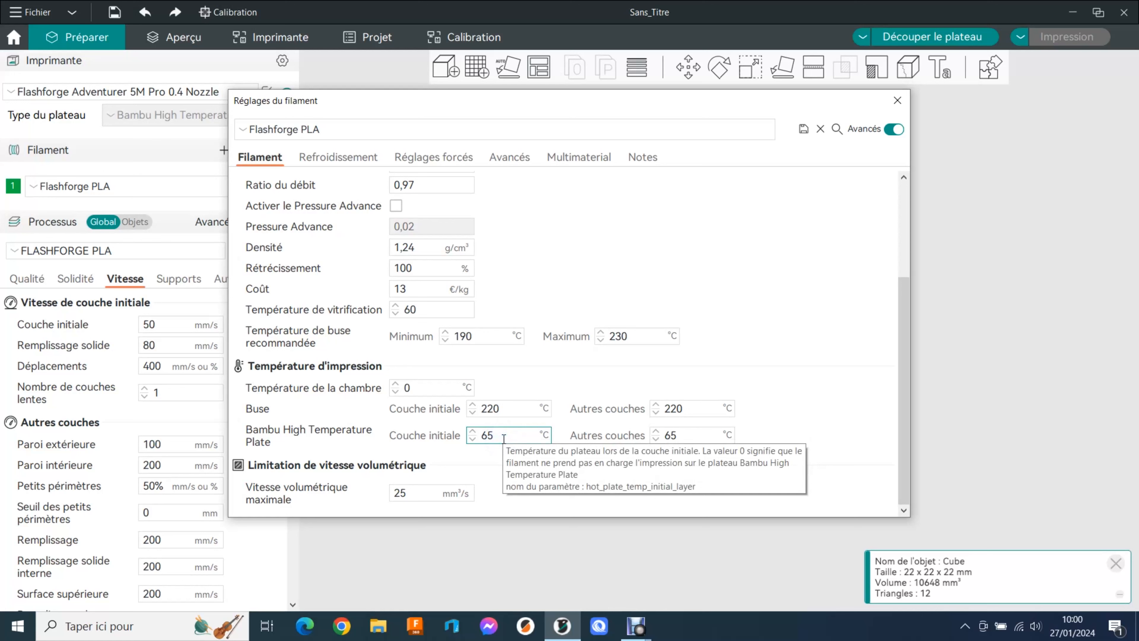
pyautogui.click(619, 423)
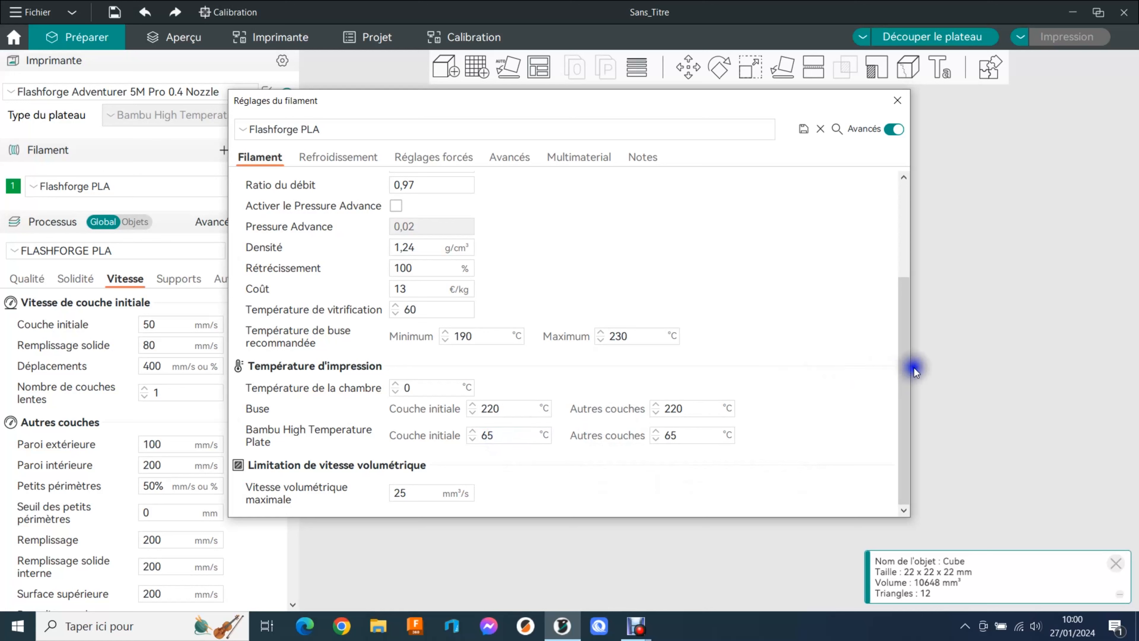
pyautogui.moveTo(903, 381); pyautogui.dragTo(898, 410)
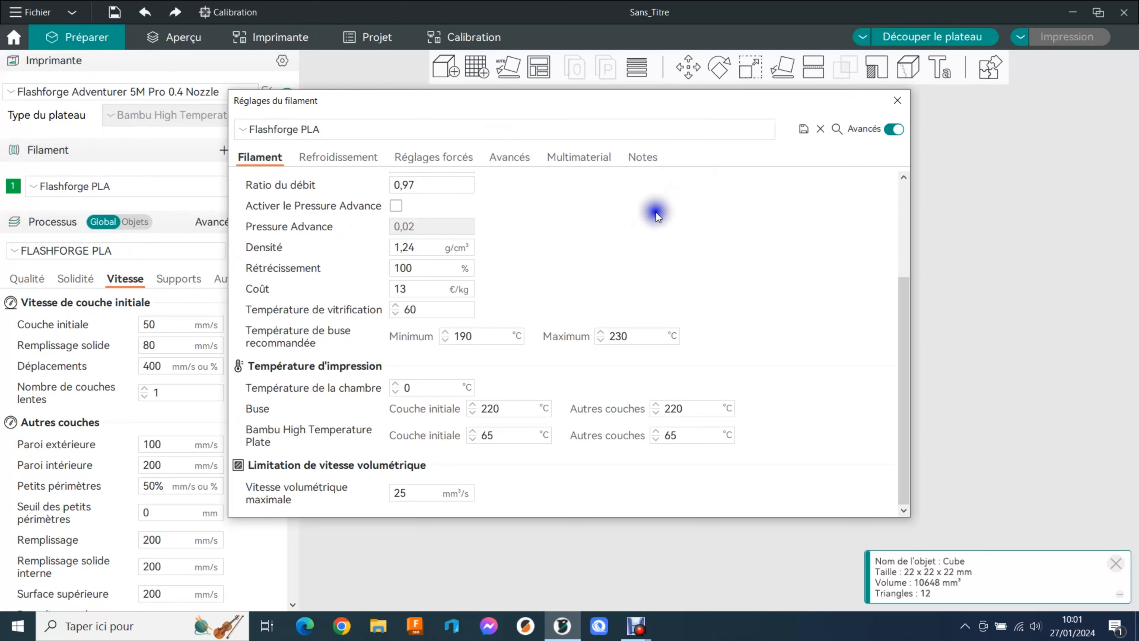
# - Open the Flashforge PLA cooling settings and examine the first-layer options for layers without fan and the full-fan-speed layer
pyautogui.scroll(3, 655, 211)
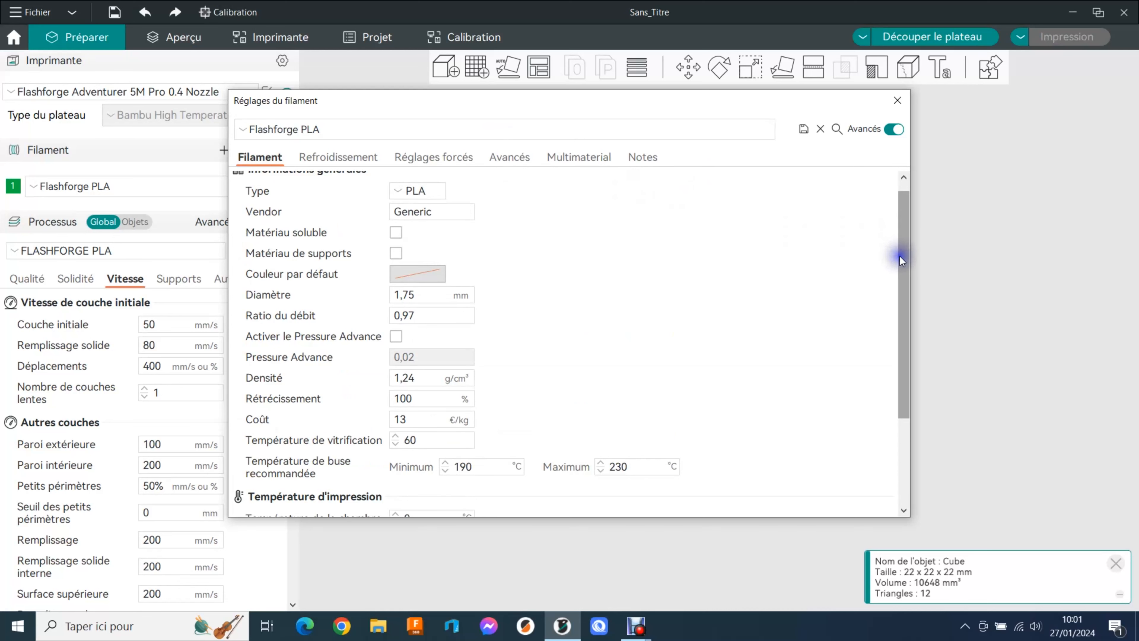
pyautogui.moveTo(900, 256); pyautogui.dragTo(898, 246)
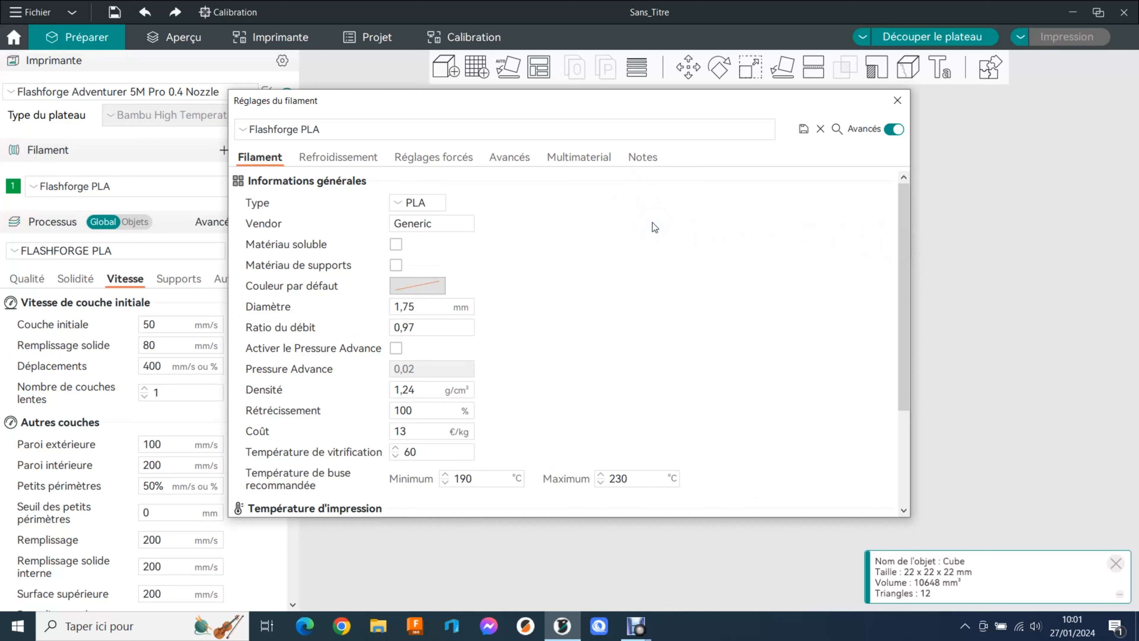
pyautogui.moveTo(902, 245); pyautogui.dragTo(887, 194)
pyautogui.click(346, 159)
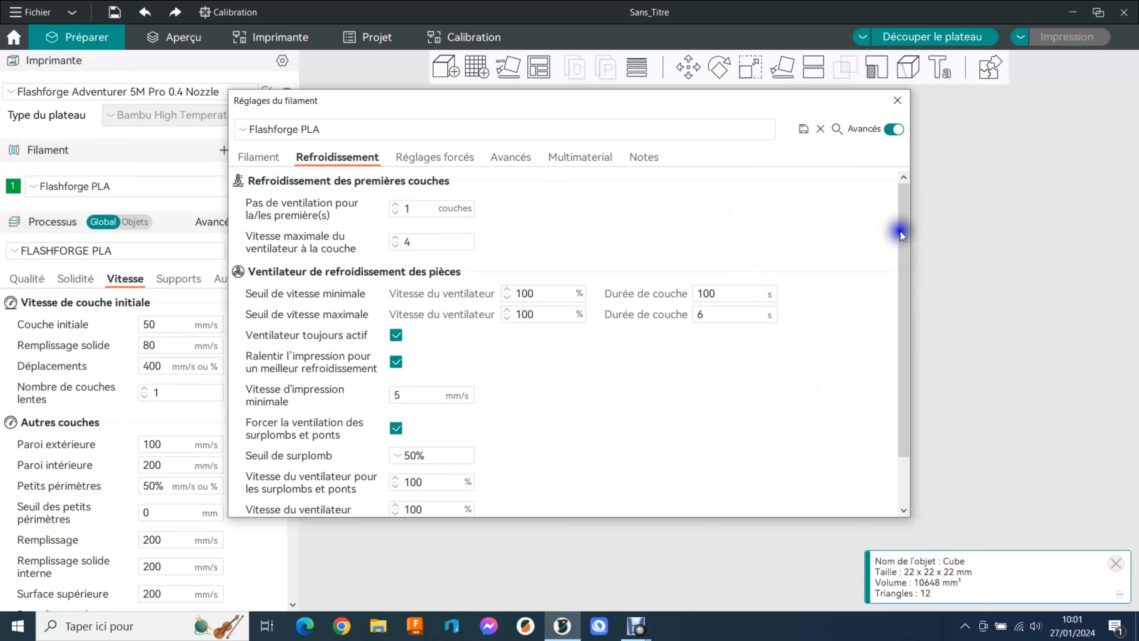
pyautogui.scroll(-1, 585, 371)
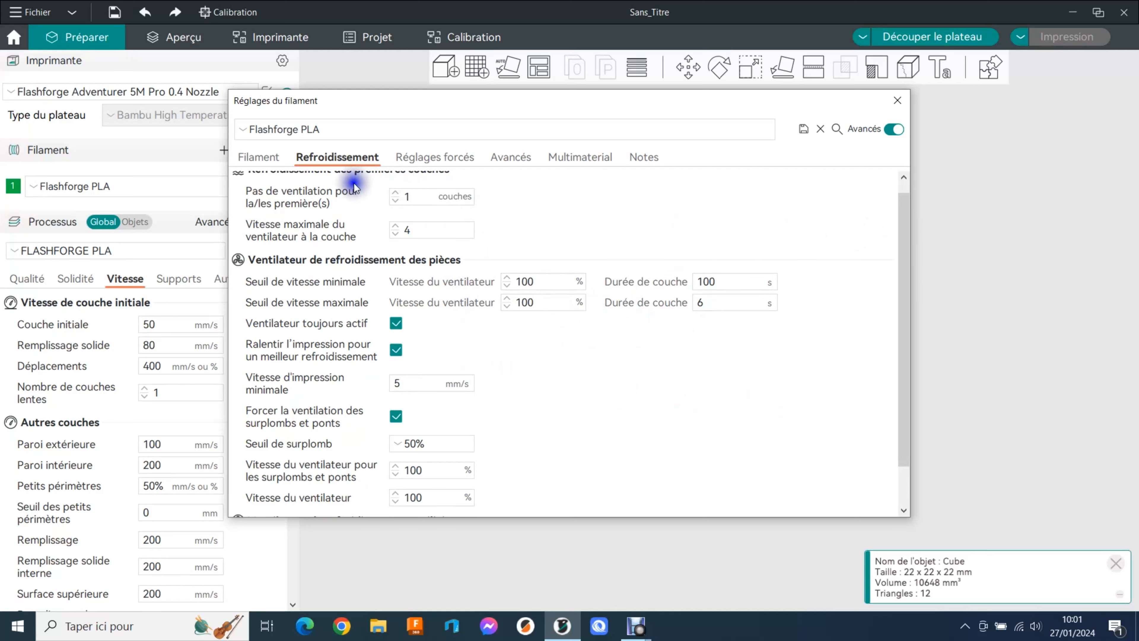
pyautogui.click(411, 195)
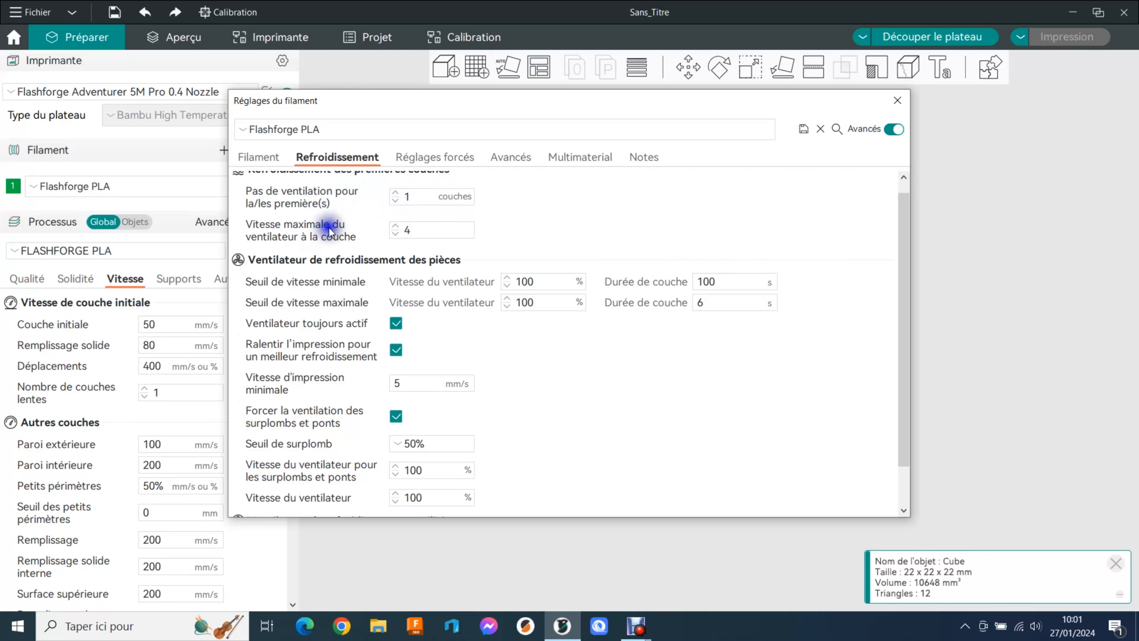
pyautogui.moveTo(333, 229)
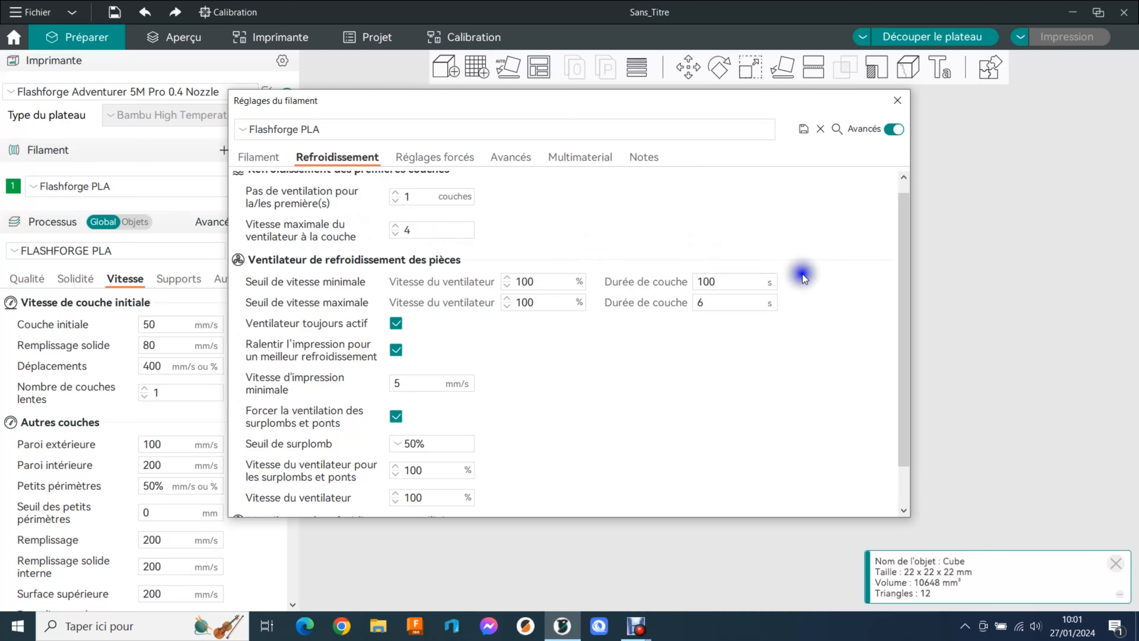
pyautogui.scroll(1, 903, 238)
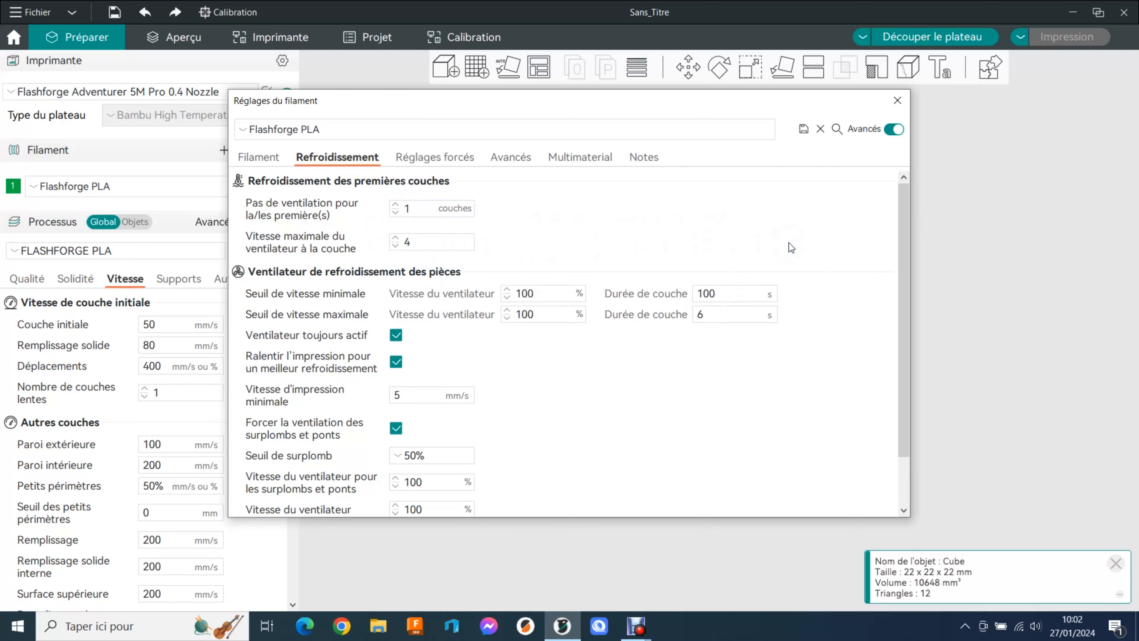
# - Examine the part cooling fan's minimum and maximum speed thresholds together with their layer times
pyautogui.click(904, 257)
pyautogui.moveTo(903, 239); pyautogui.dragTo(900, 266)
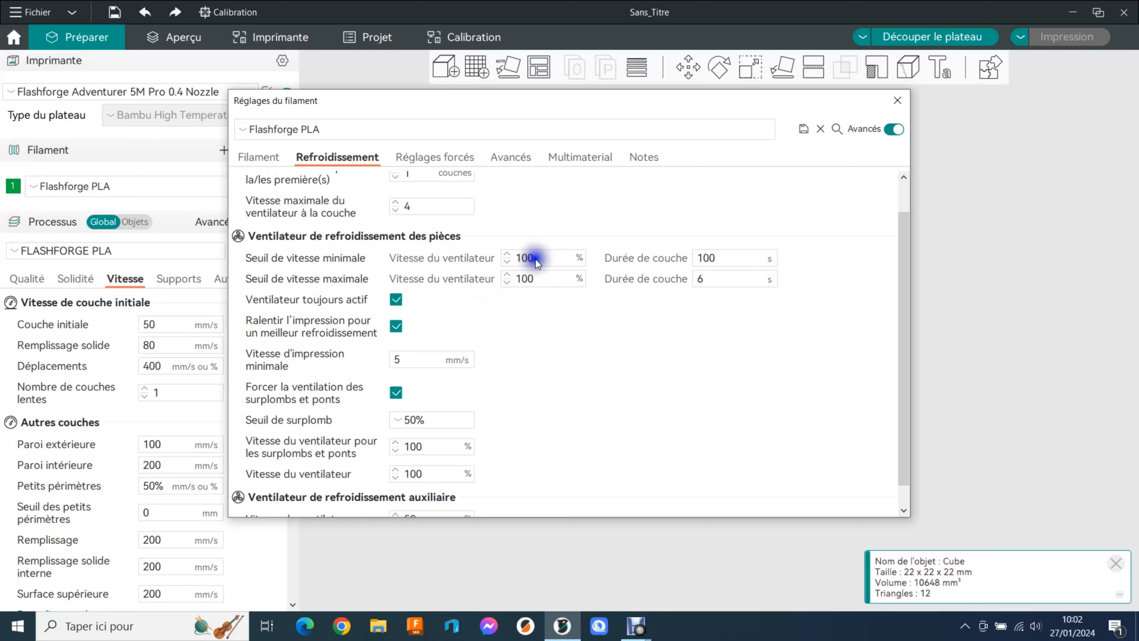
pyautogui.click(713, 261)
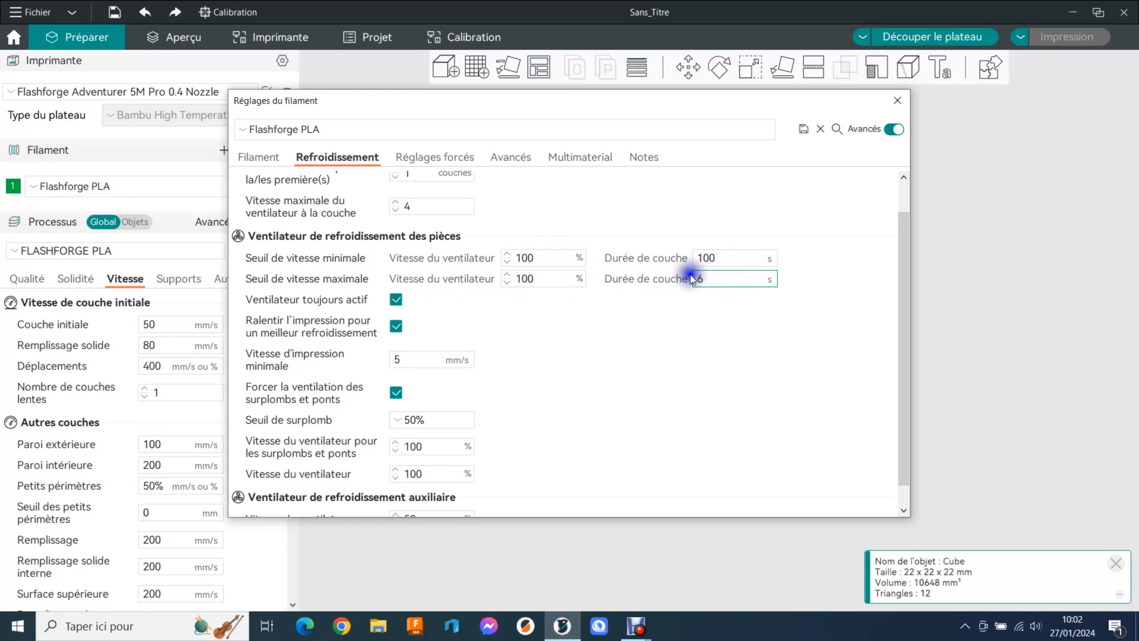
pyautogui.scroll(-1, 582, 314)
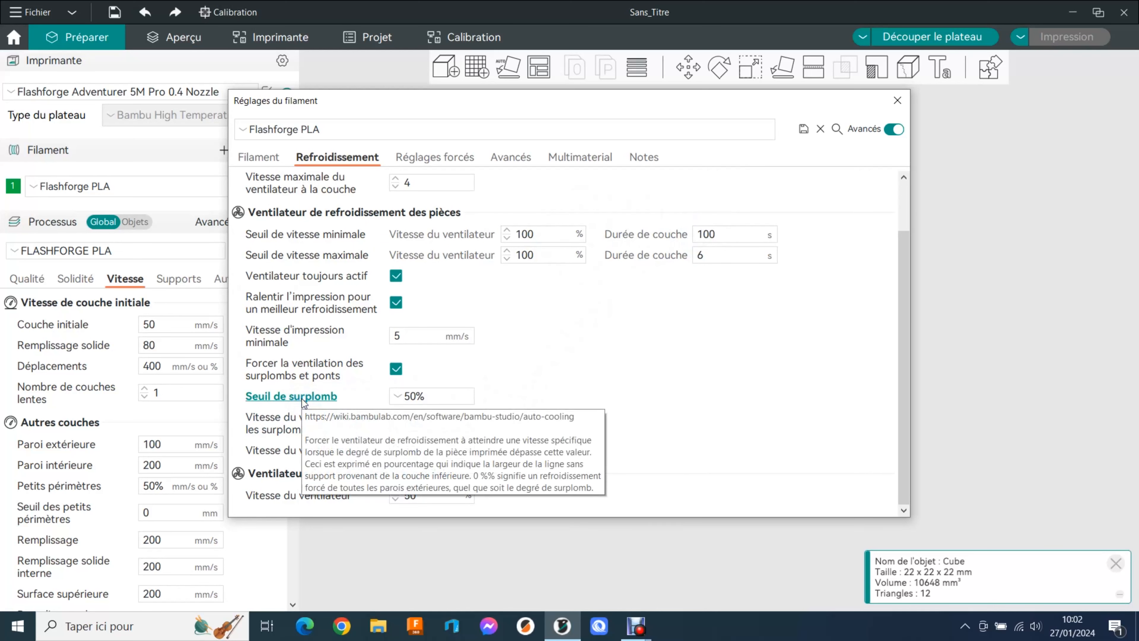
# - Examine the overhang threshold for forced cooling and the fan speed for overhangs and bridges
pyautogui.click(412, 398)
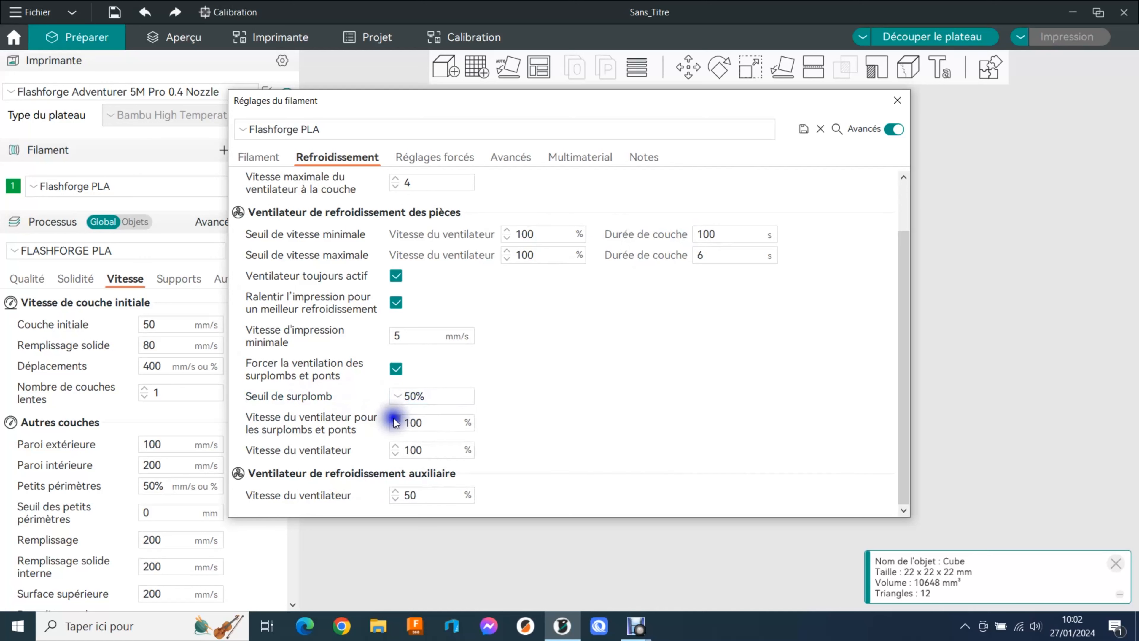
pyautogui.click(422, 398)
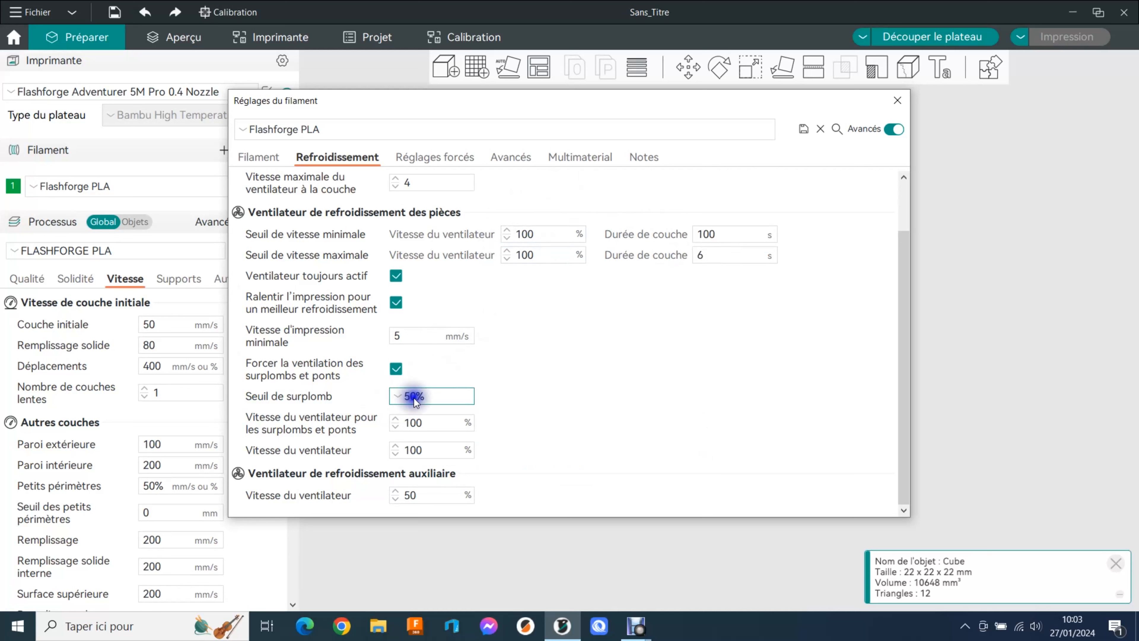
pyautogui.moveTo(437, 397); pyautogui.dragTo(416, 397)
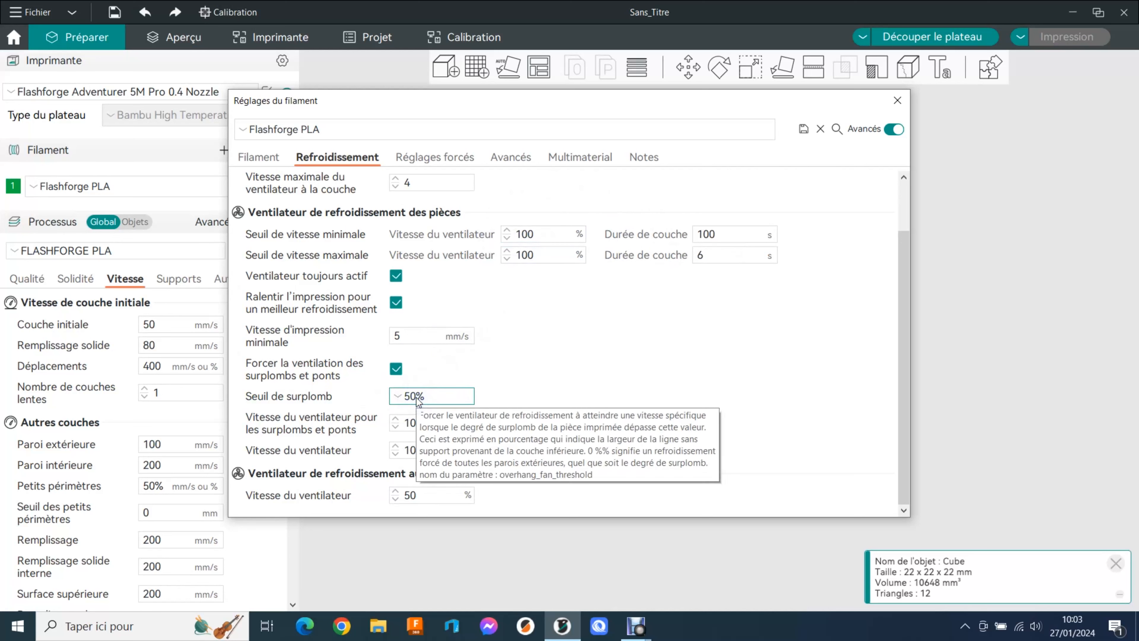
pyautogui.doubleClick(424, 421)
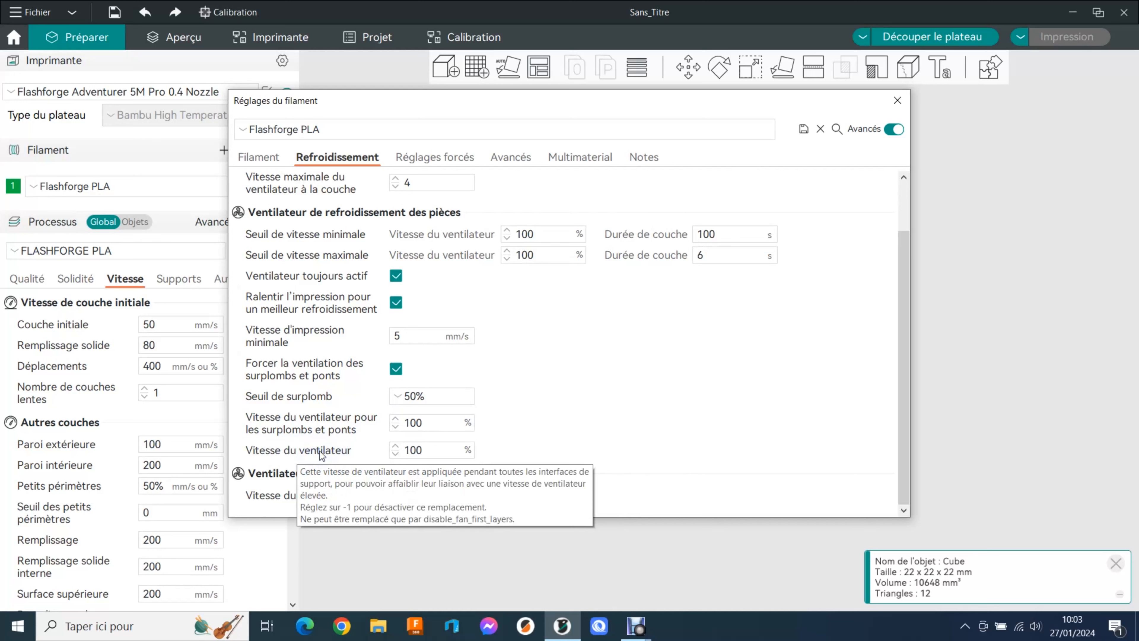
# - Examine the fan speed for support interfaces and the auxiliary cooling fan speed, leaving both values as they are
pyautogui.click(400, 451)
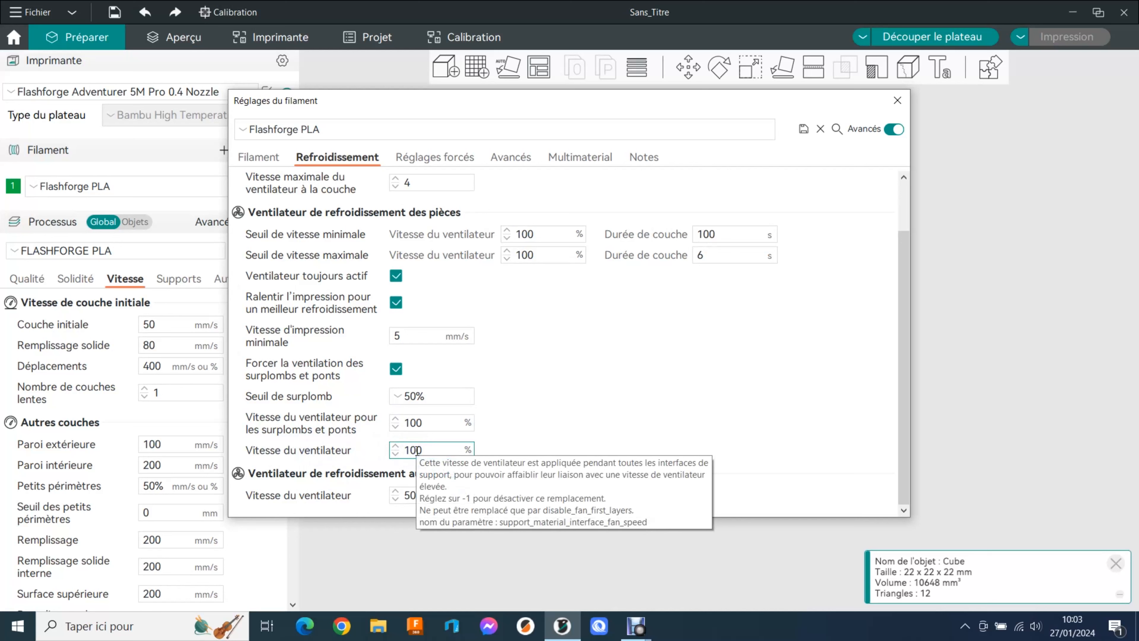
pyautogui.click(415, 450)
pyautogui.click(415, 450)
pyautogui.click(417, 448)
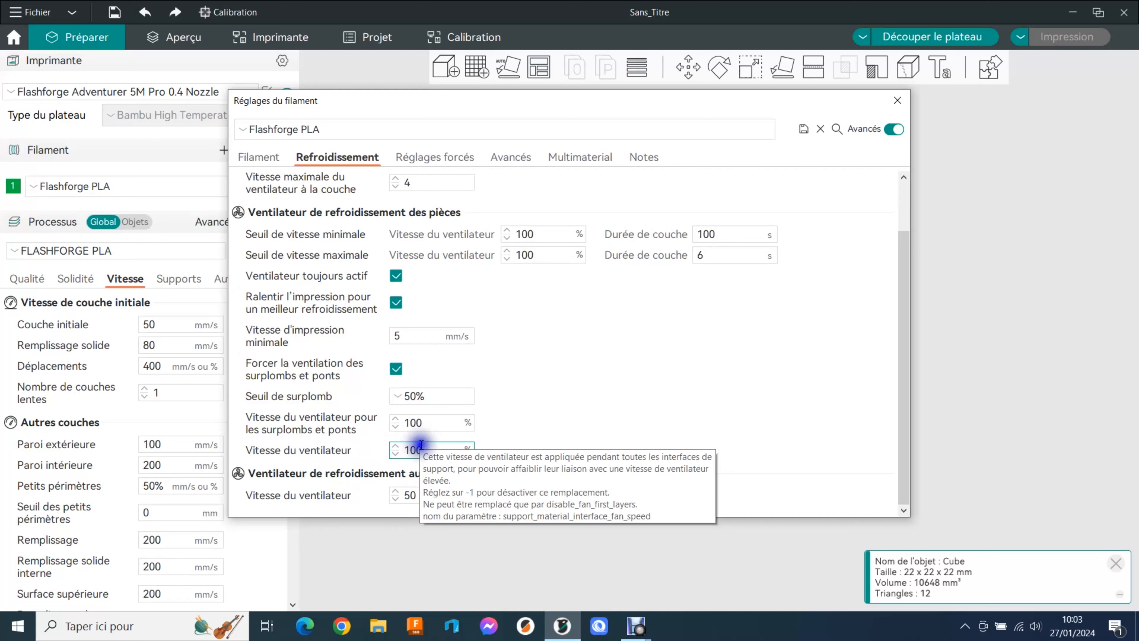
pyautogui.click(469, 444)
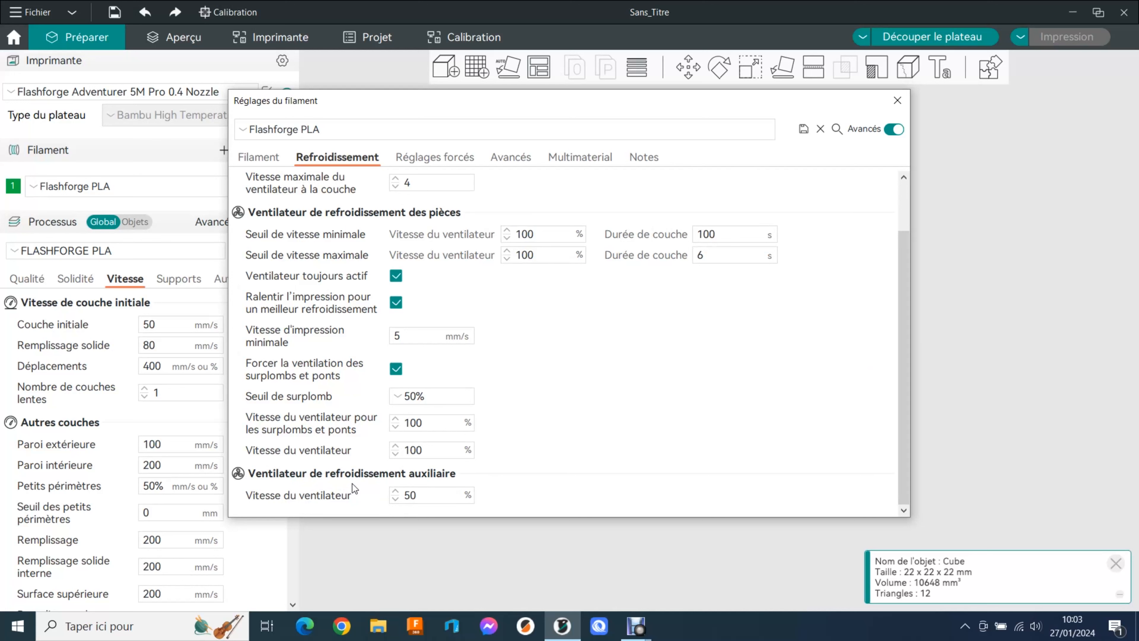
pyautogui.click(391, 491)
pyautogui.click(588, 506)
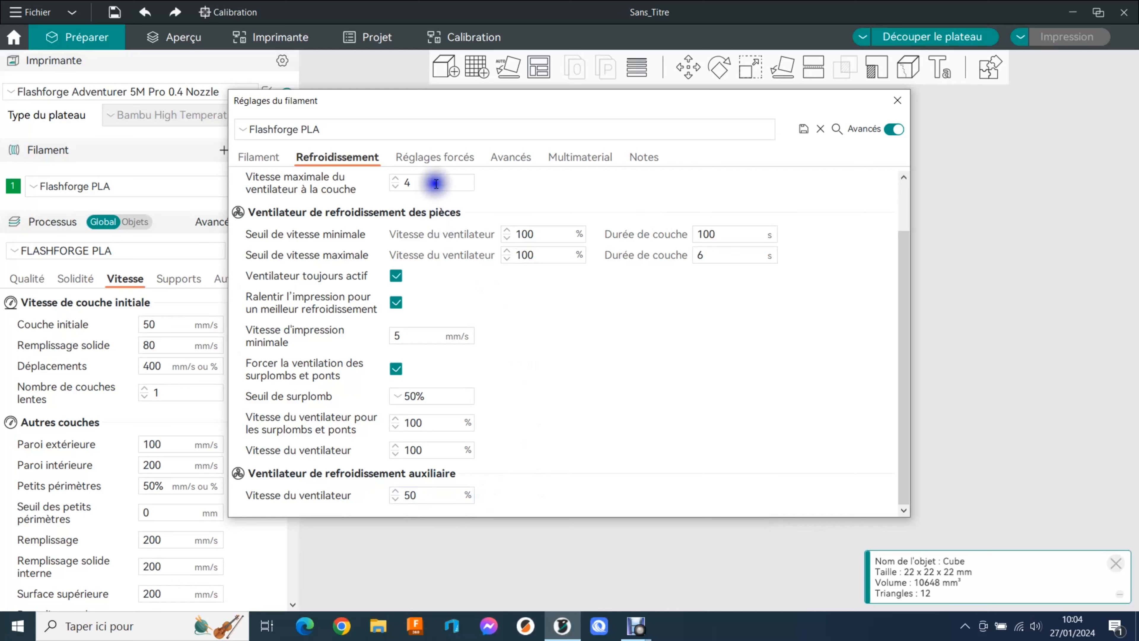
# - Show the filament's setting overrides and review the complete list of retraction options
pyautogui.click(446, 157)
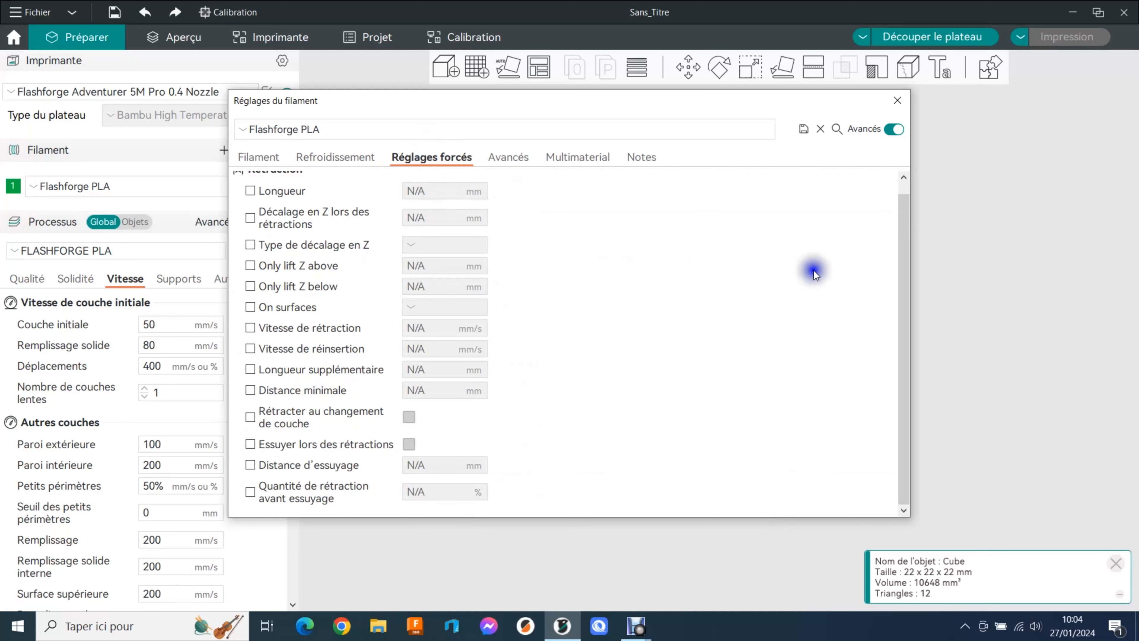
pyautogui.moveTo(904, 303); pyautogui.dragTo(900, 222)
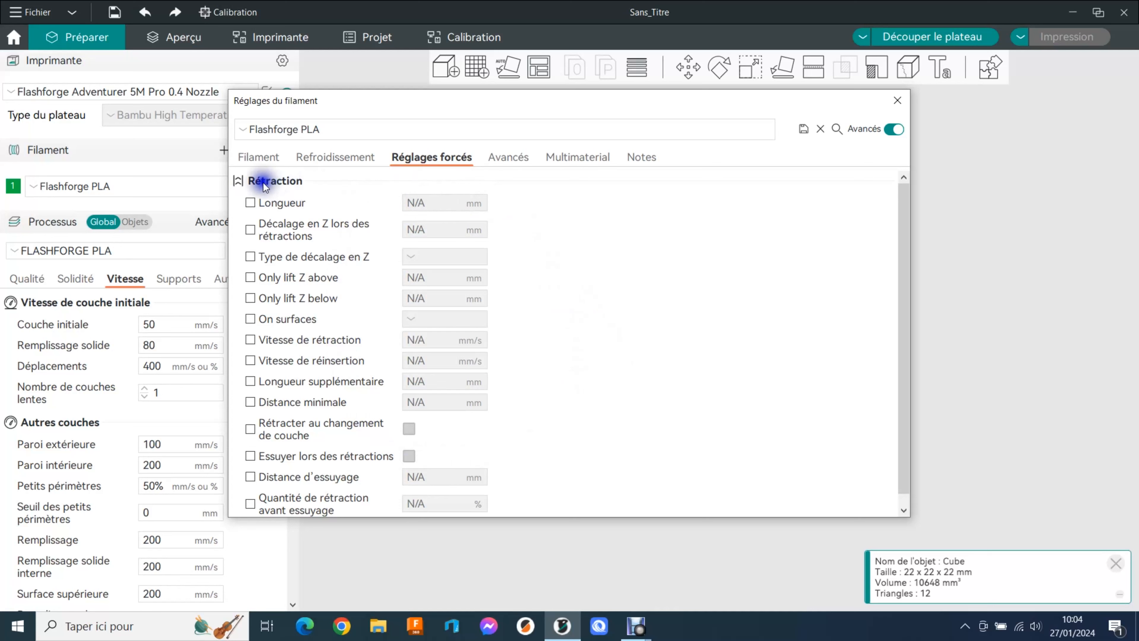
pyautogui.moveTo(904, 223); pyautogui.dragTo(906, 298)
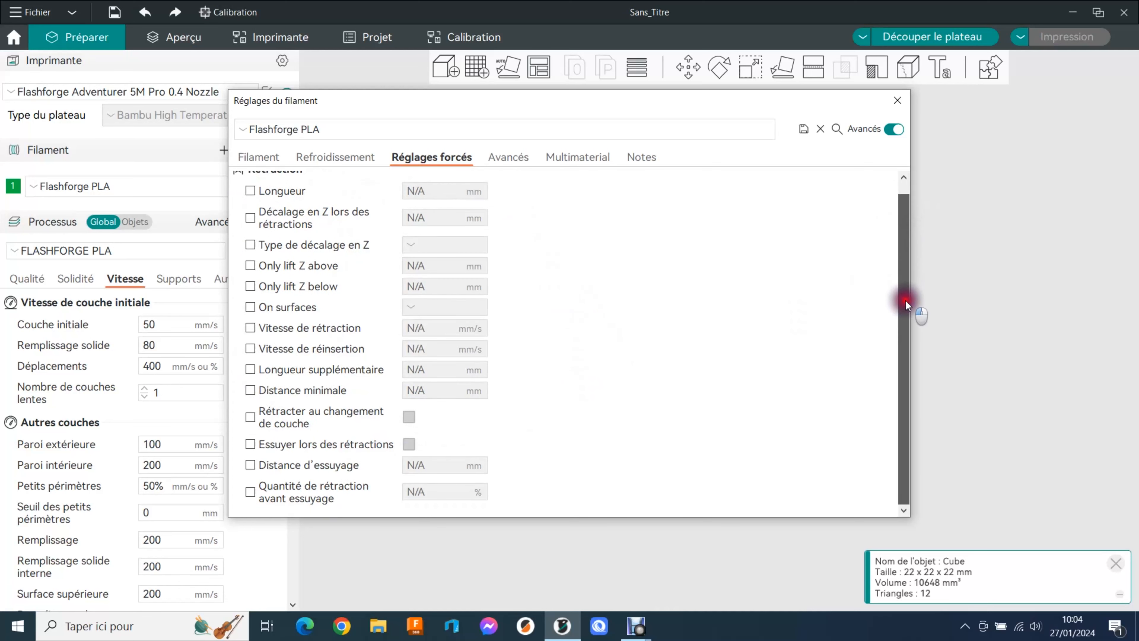
pyautogui.moveTo(906, 239); pyautogui.dragTo(483, 181)
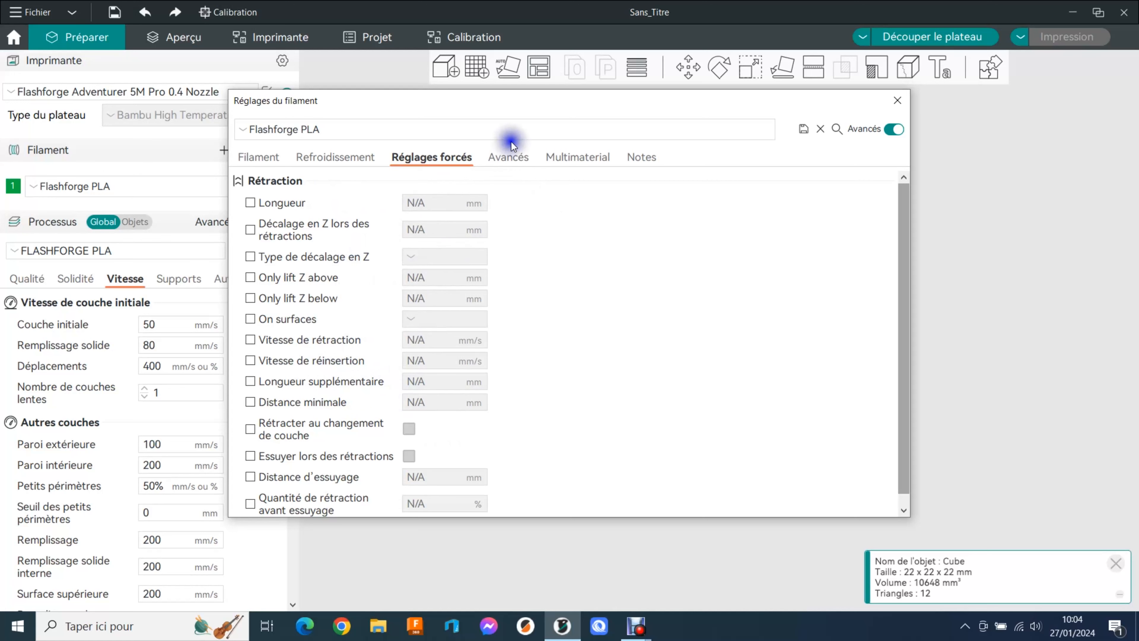
# - Examine the filament's start and end G-code, as well as its multimaterial wipe tower and toolchange parameters
pyautogui.click(508, 166)
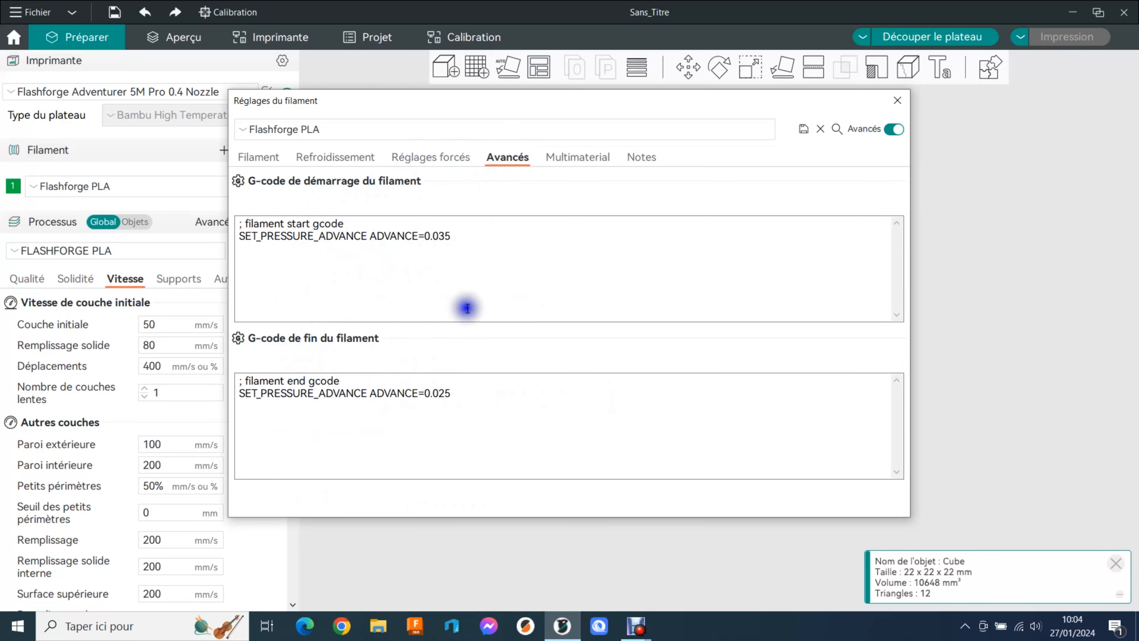
pyautogui.click(348, 224)
pyautogui.moveTo(348, 224); pyautogui.dragTo(226, 226)
pyautogui.click(580, 157)
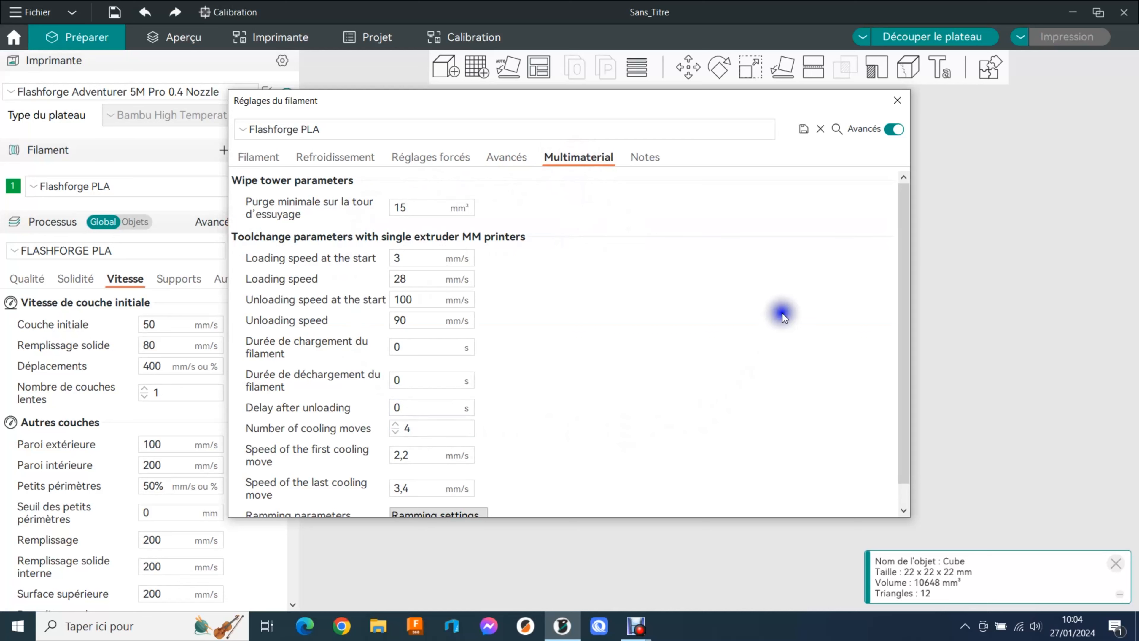
pyautogui.moveTo(903, 225); pyautogui.dragTo(897, 187)
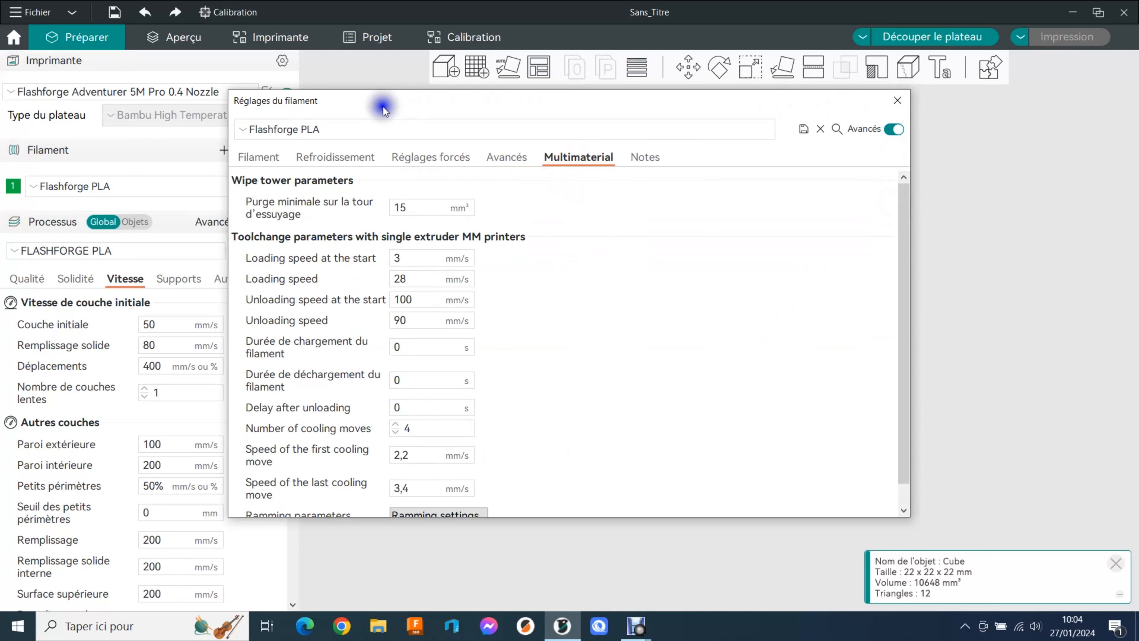
# - Return to the filament's general information, view the available filament presets without switching, and close the filament settings
pyautogui.click(264, 161)
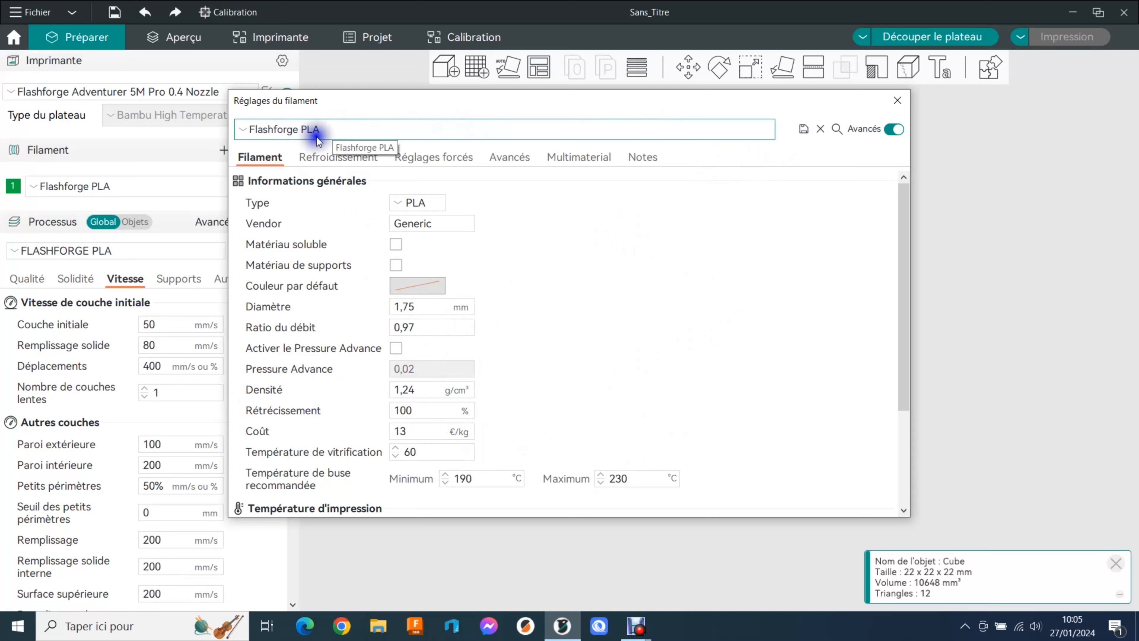
pyautogui.click(245, 132)
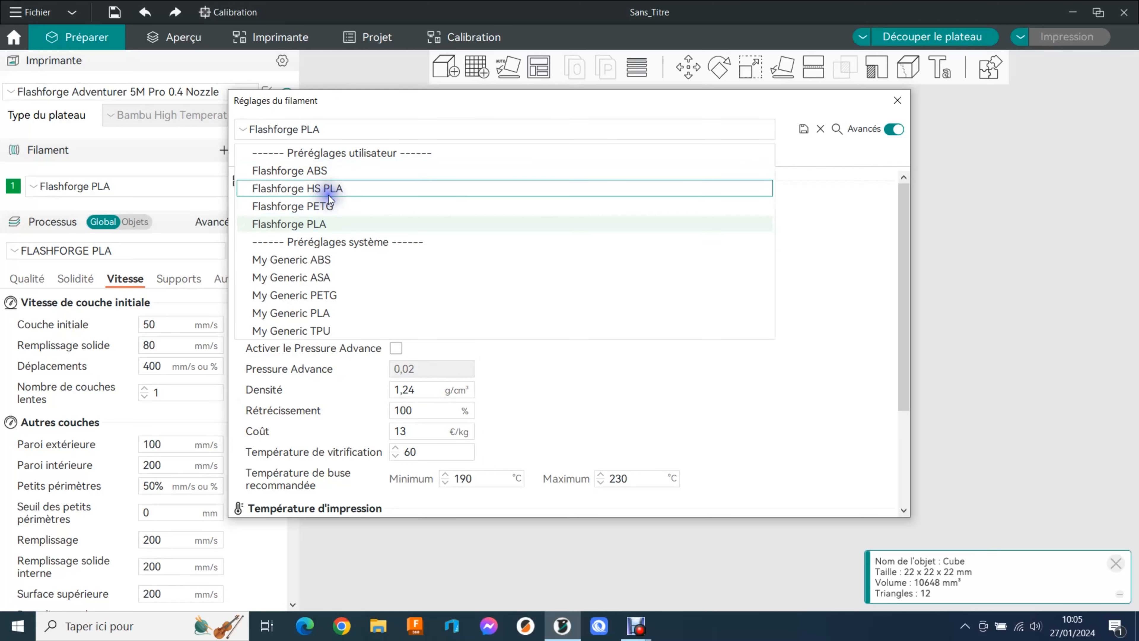
pyautogui.click(273, 133)
pyautogui.click(897, 100)
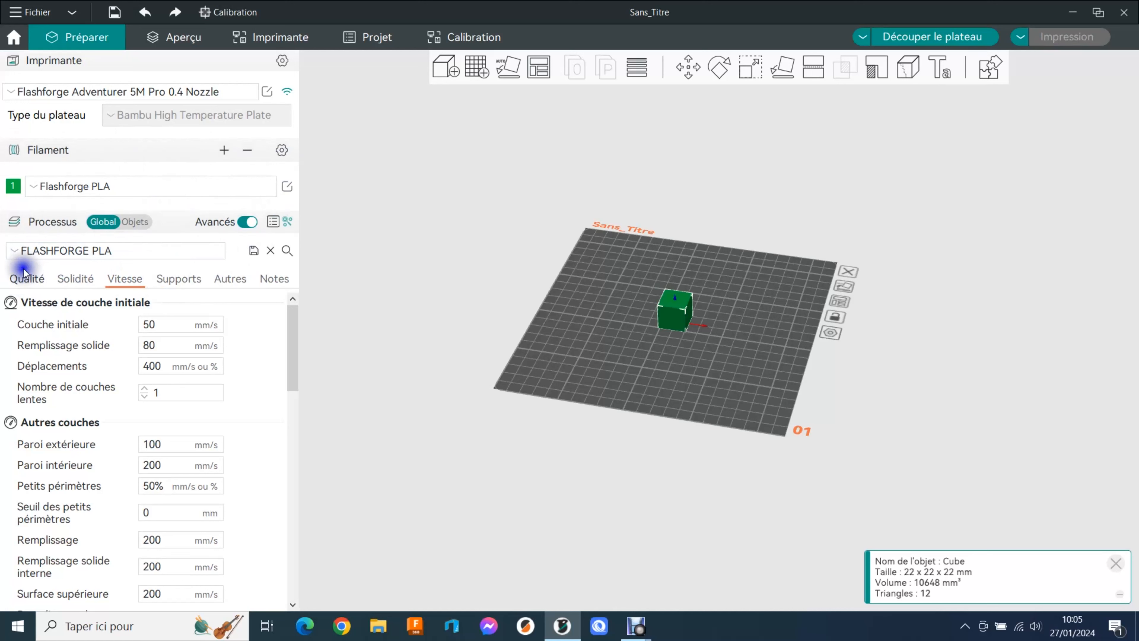
# - Show the process quality settings and examine the layer height and initial layer height, with the cube seen up close
pyautogui.click(18, 279)
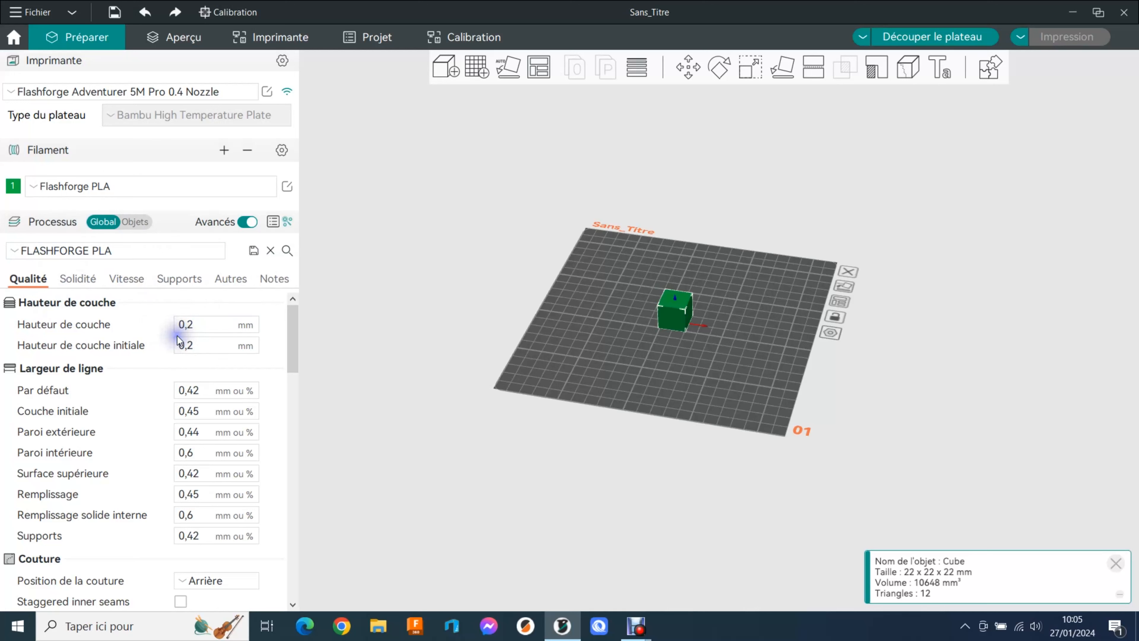
pyautogui.moveTo(678, 378); pyautogui.dragTo(633, 398, button='middle')
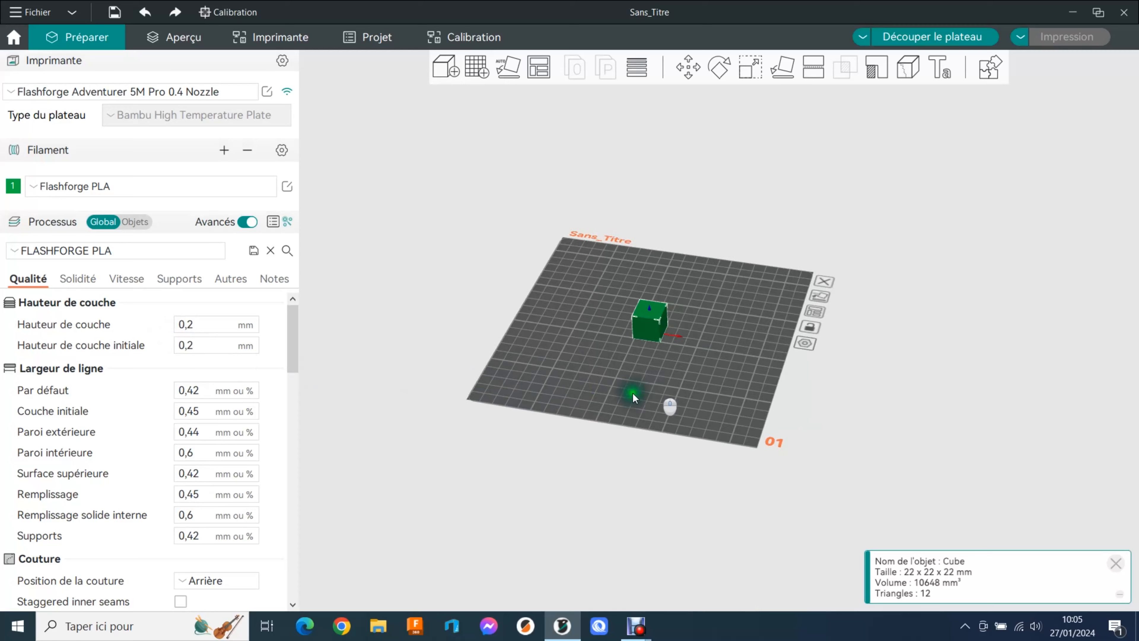
pyautogui.scroll(10, 634, 398)
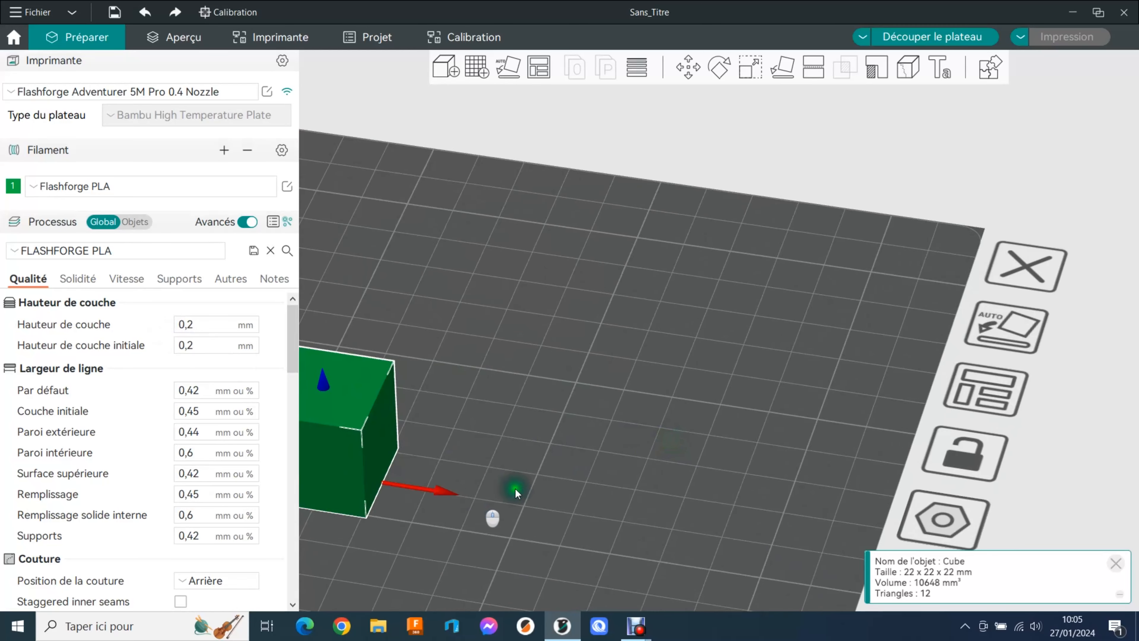
pyautogui.moveTo(515, 492); pyautogui.dragTo(897, 305, button='middle')
pyautogui.click(192, 323)
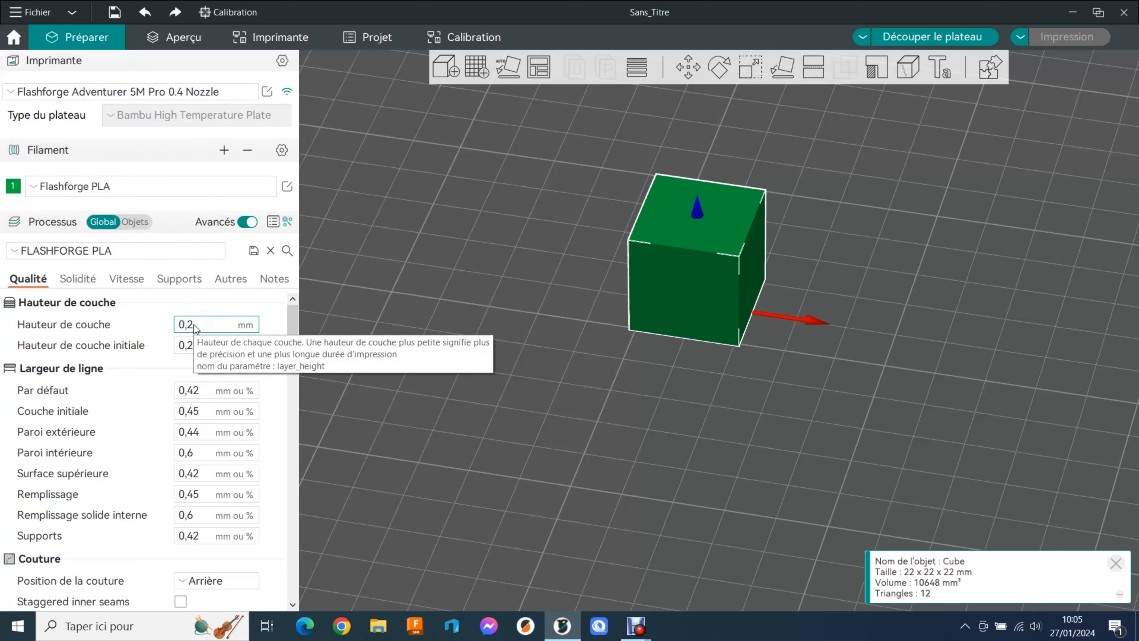
pyautogui.click(189, 346)
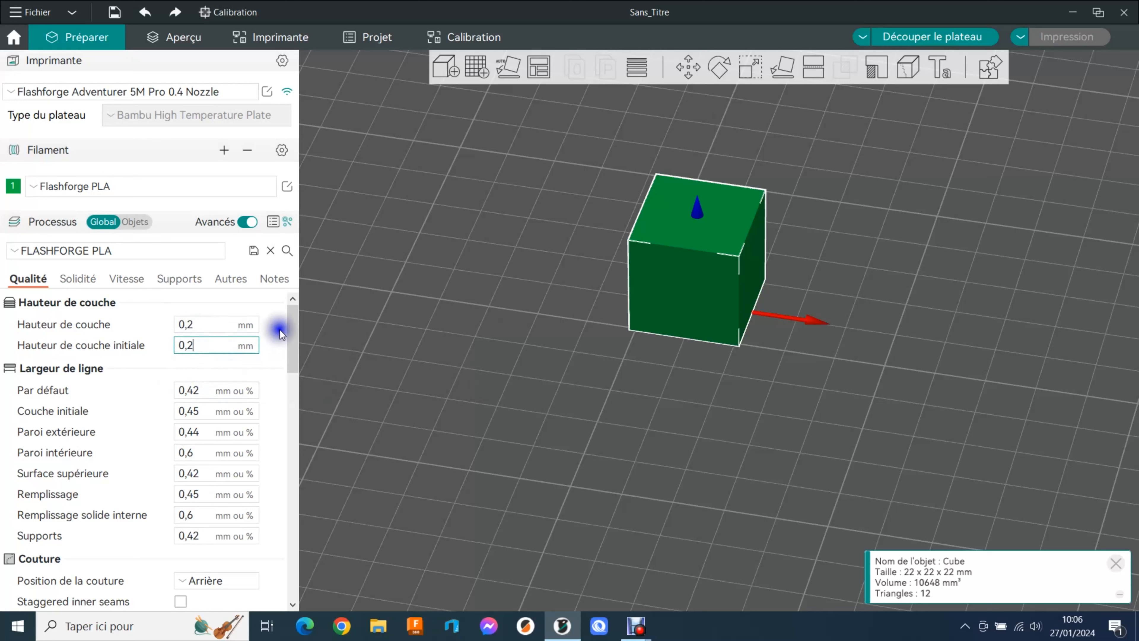
# - Examine the line width settings for the default, initial layer, walls, top surface, infill and supports
pyautogui.scroll(-4, 296, 354)
pyautogui.scroll(-3, 199, 300)
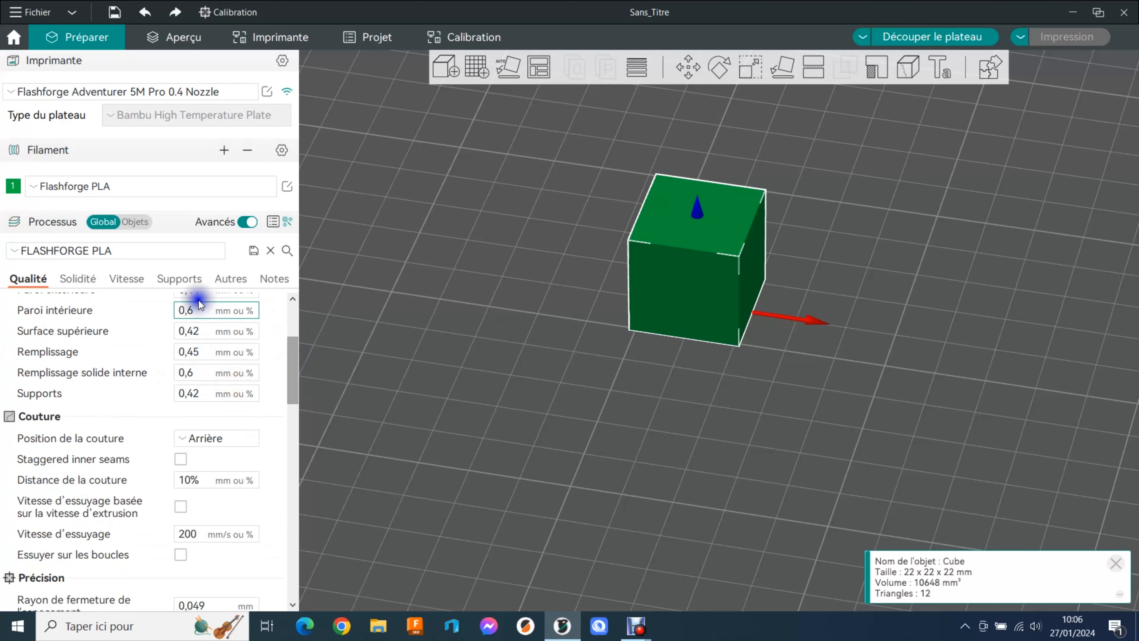
pyautogui.moveTo(290, 377); pyautogui.dragTo(293, 356)
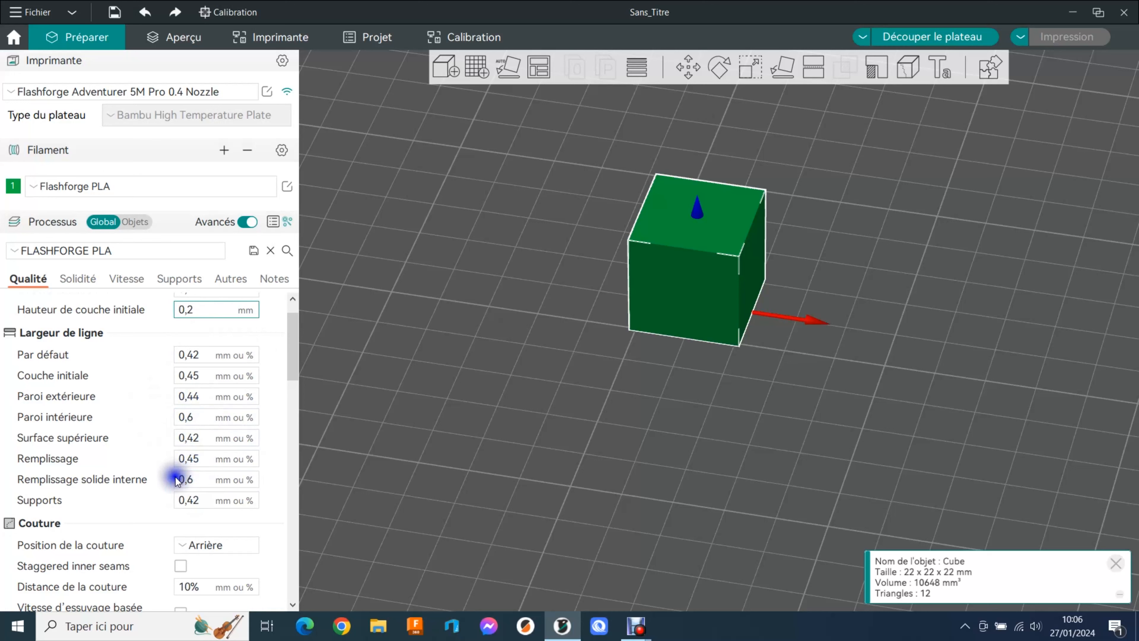
# - Slice the plate and compare the cube's top layer with layer 109 up close in the preview
pyautogui.click(196, 479)
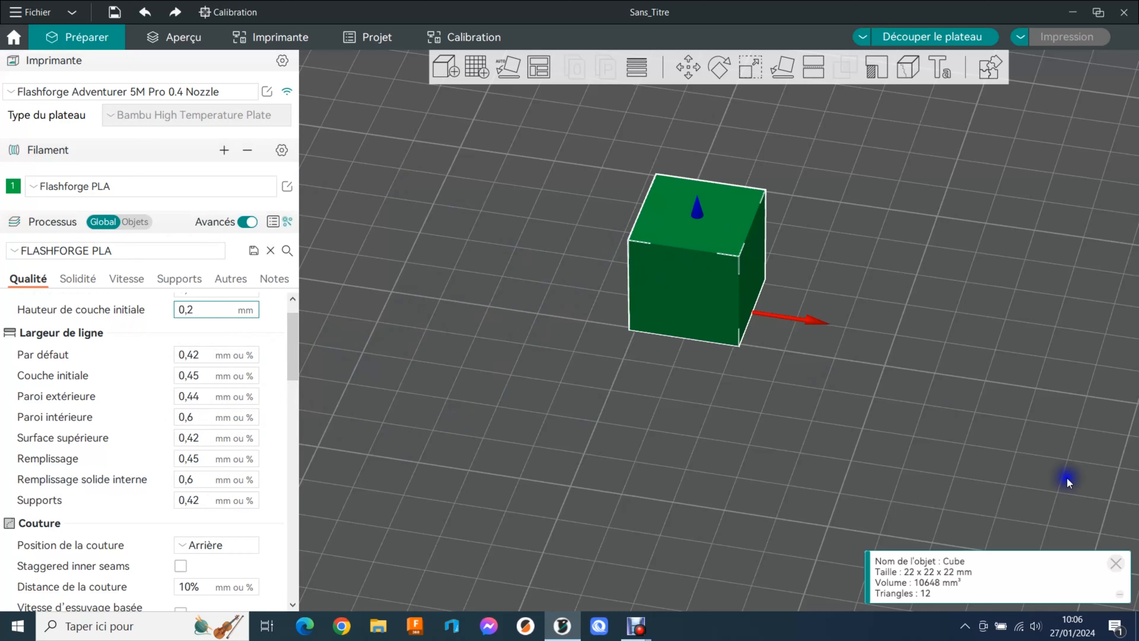
pyautogui.click(956, 41)
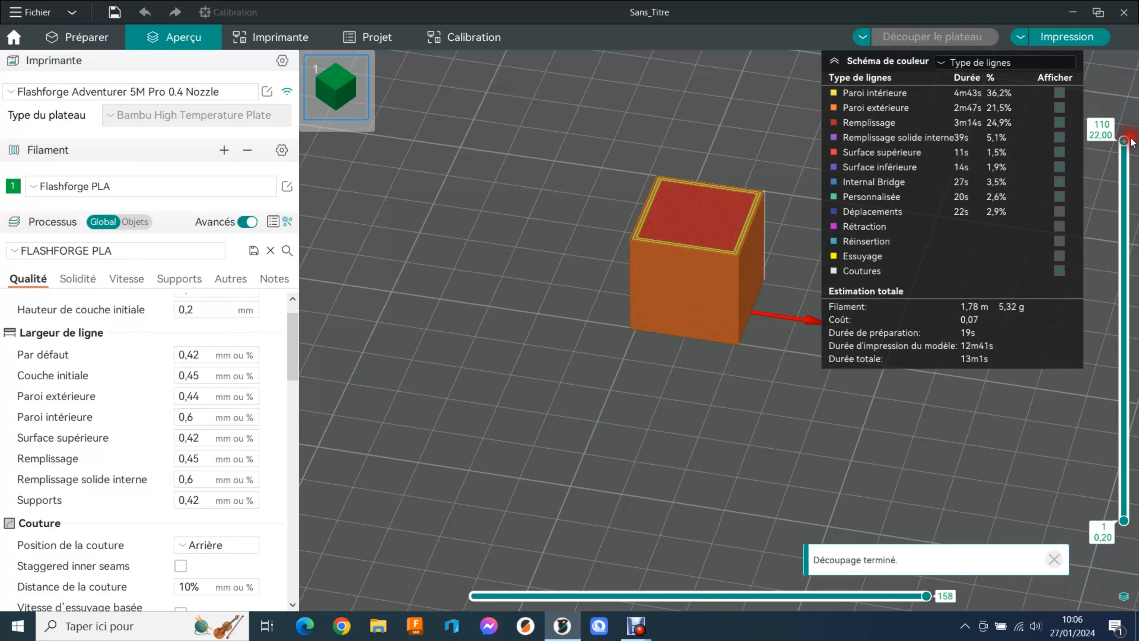
pyautogui.scroll(5, 739, 232)
pyautogui.moveTo(739, 233); pyautogui.dragTo(546, 449)
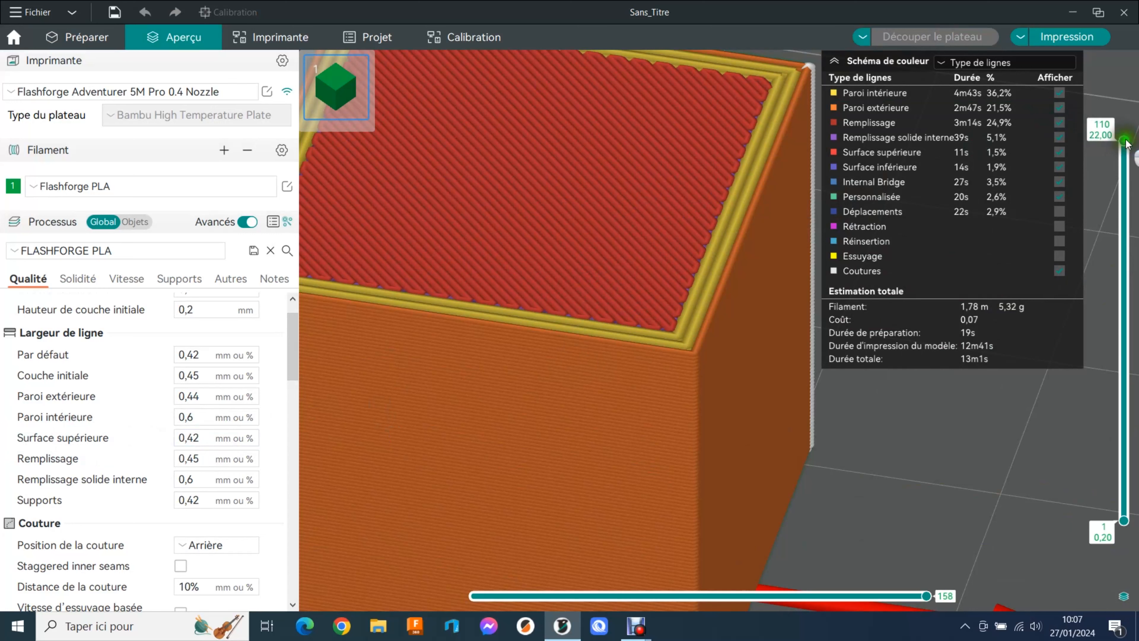
pyautogui.scroll(-1, 1125, 142)
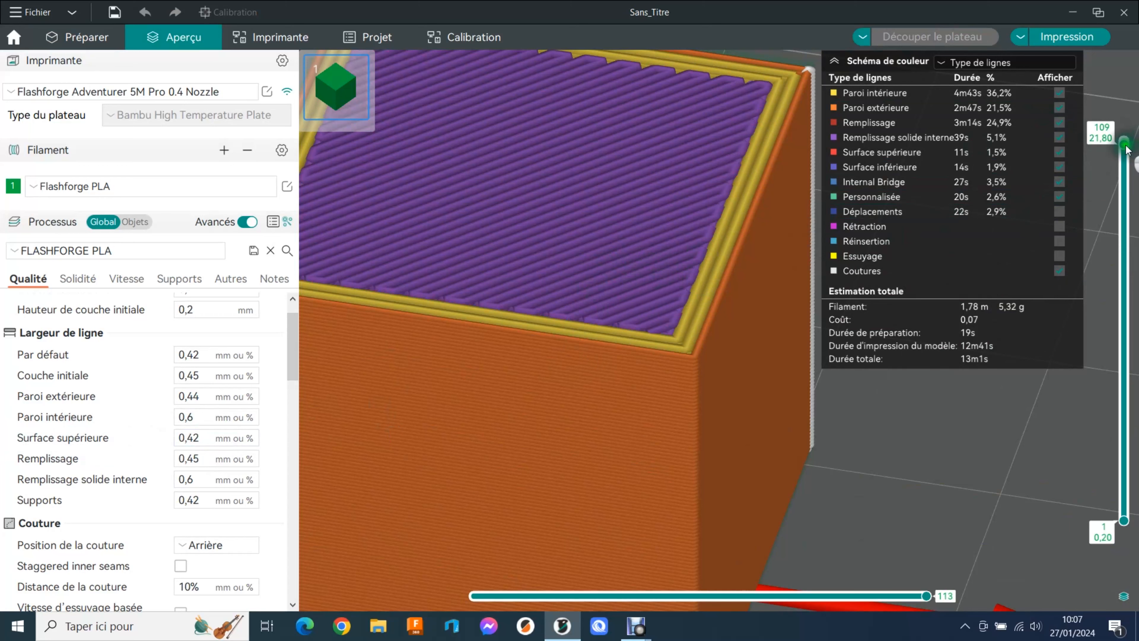
pyautogui.scroll(1, 1124, 145)
pyautogui.scroll(-1, 1124, 144)
# - Try slicing the plate with an inner wall line width of 1 mm, and reset that width to its preset value
pyautogui.doubleClick(198, 417)
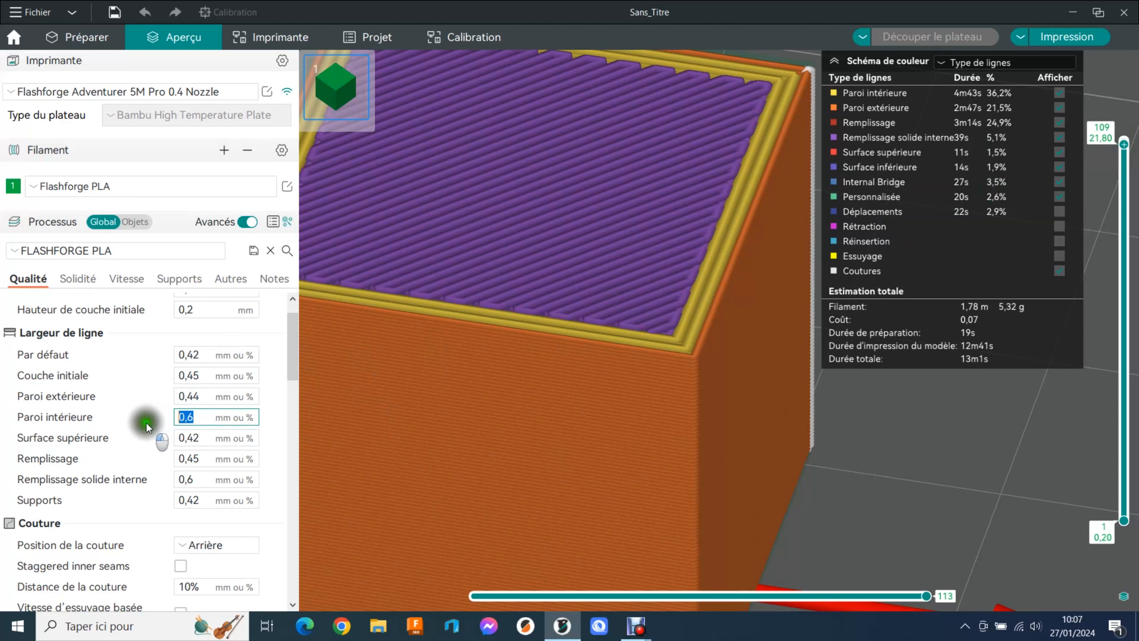
pyautogui.click(206, 442)
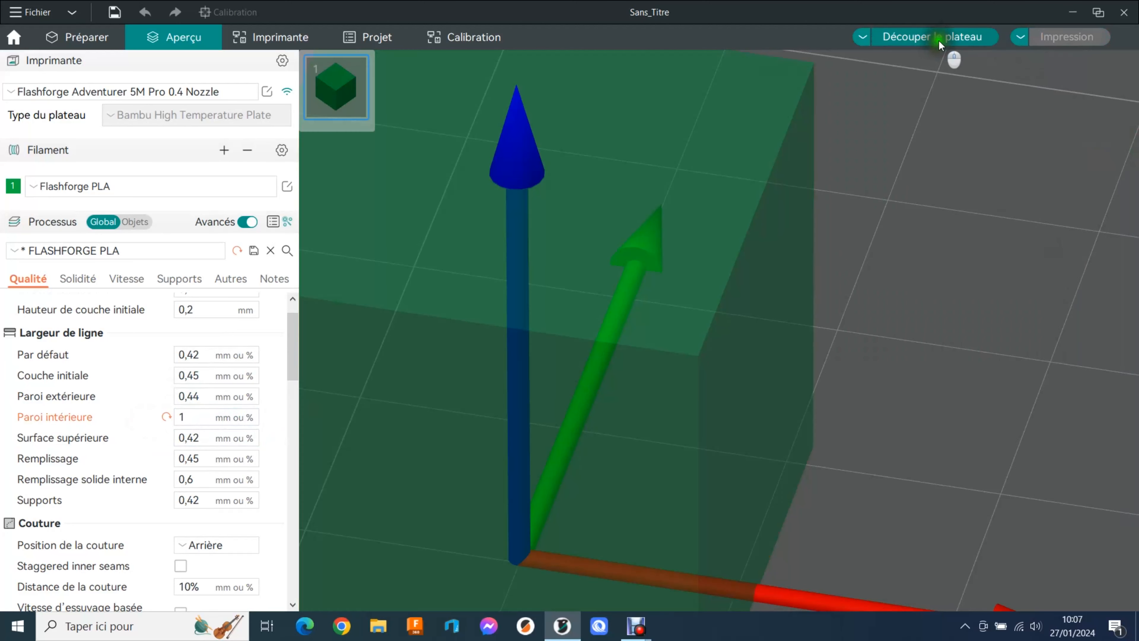
pyautogui.click(940, 41)
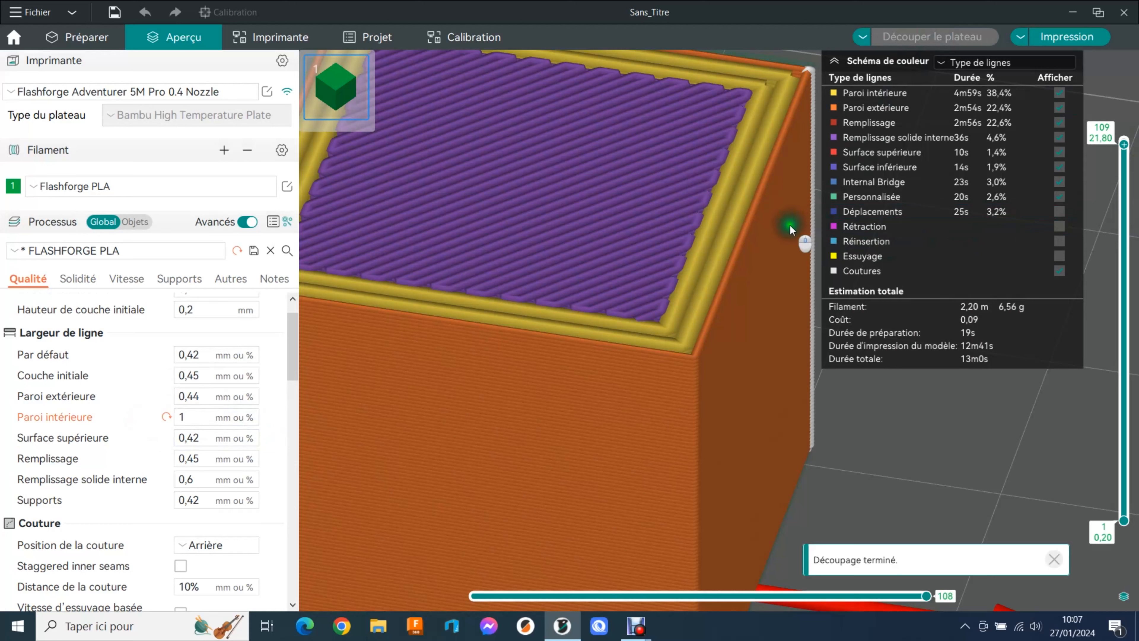
pyautogui.click(180, 435)
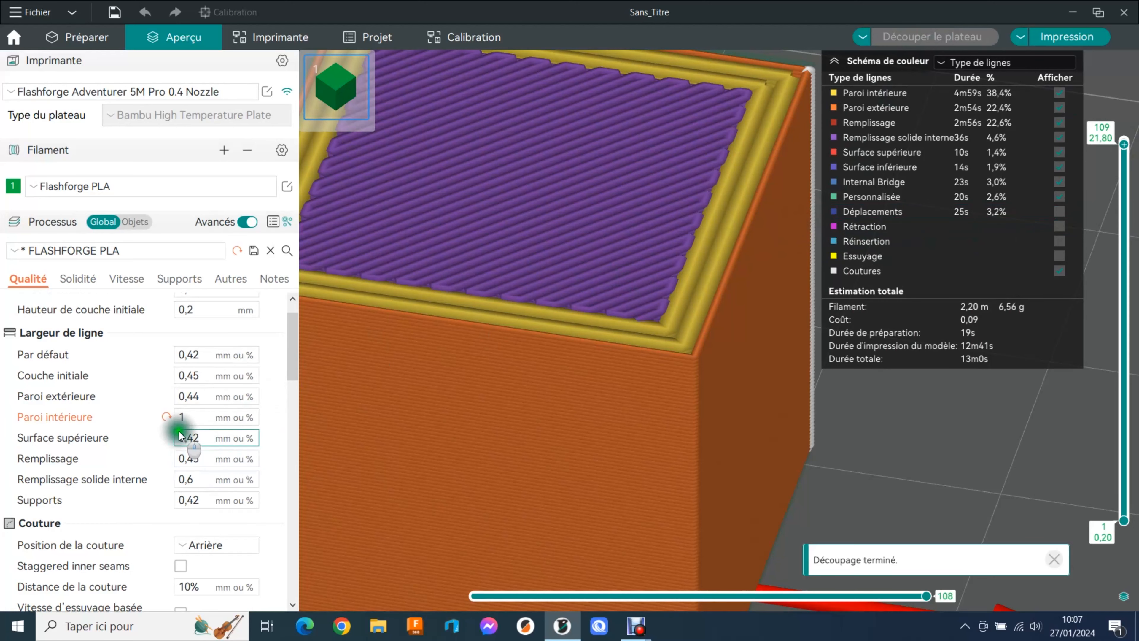
pyautogui.click(169, 418)
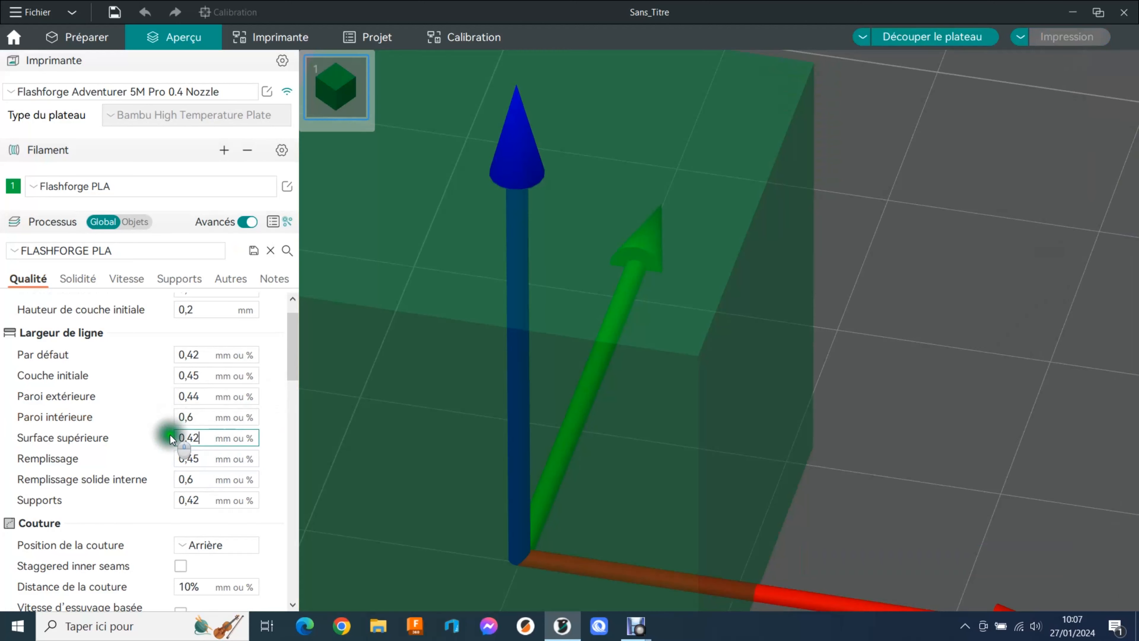
# - Try slicing with an internal solid infill line width of 1 mm, and slice again with the preset width restored
pyautogui.click(202, 481)
pyautogui.moveTo(174, 482); pyautogui.dragTo(163, 480)
pyautogui.write('1')
pyautogui.click(311, 438)
pyautogui.click(929, 37)
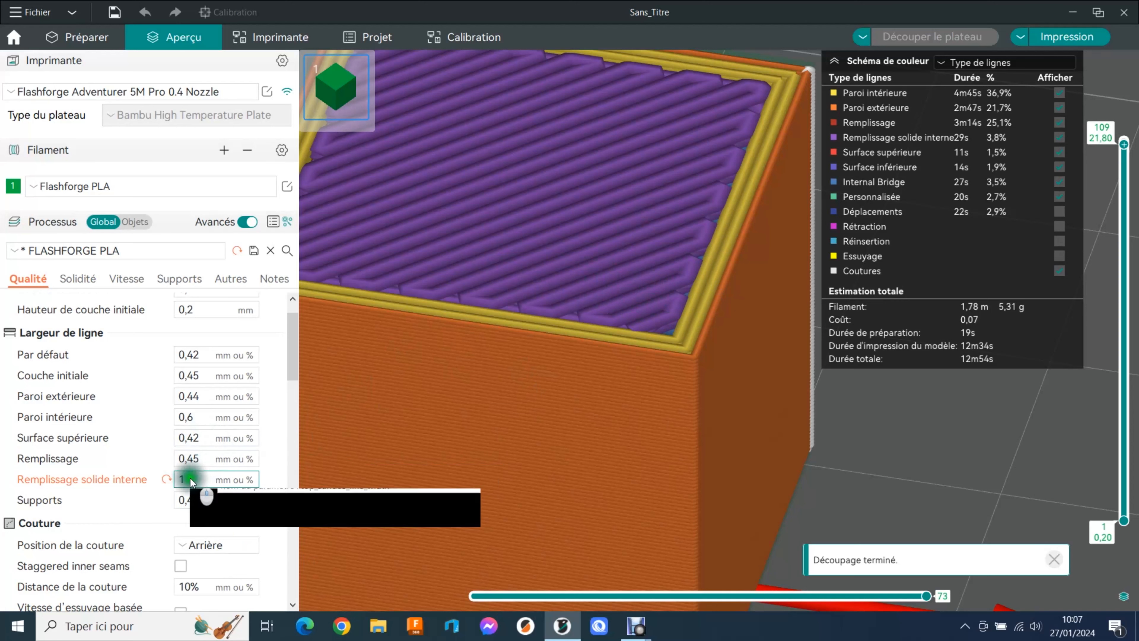
pyautogui.click(166, 480)
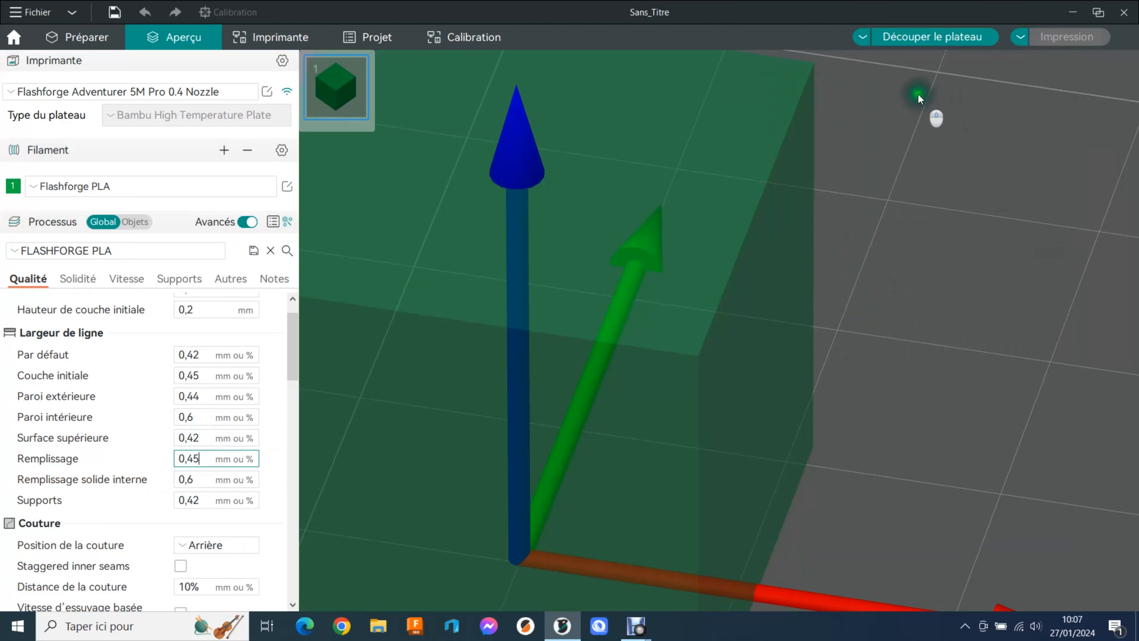
pyautogui.click(924, 41)
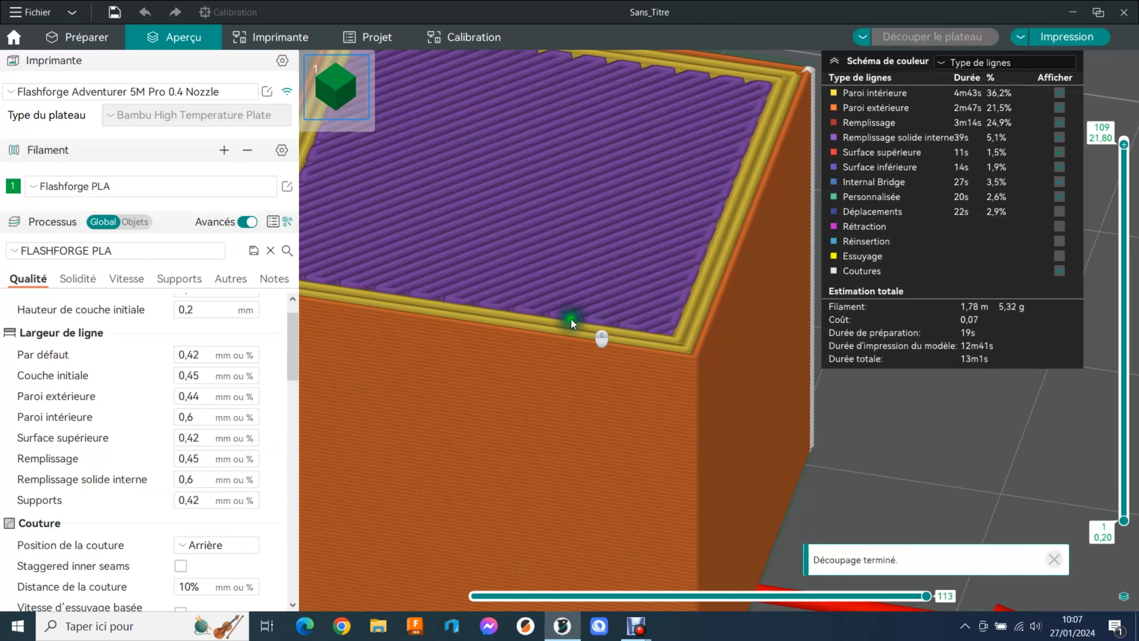
# - Show all the cube's layers and examine the seam settings alongside the seam line on the cube's rear corner
pyautogui.moveTo(1124, 145); pyautogui.dragTo(1130, 117)
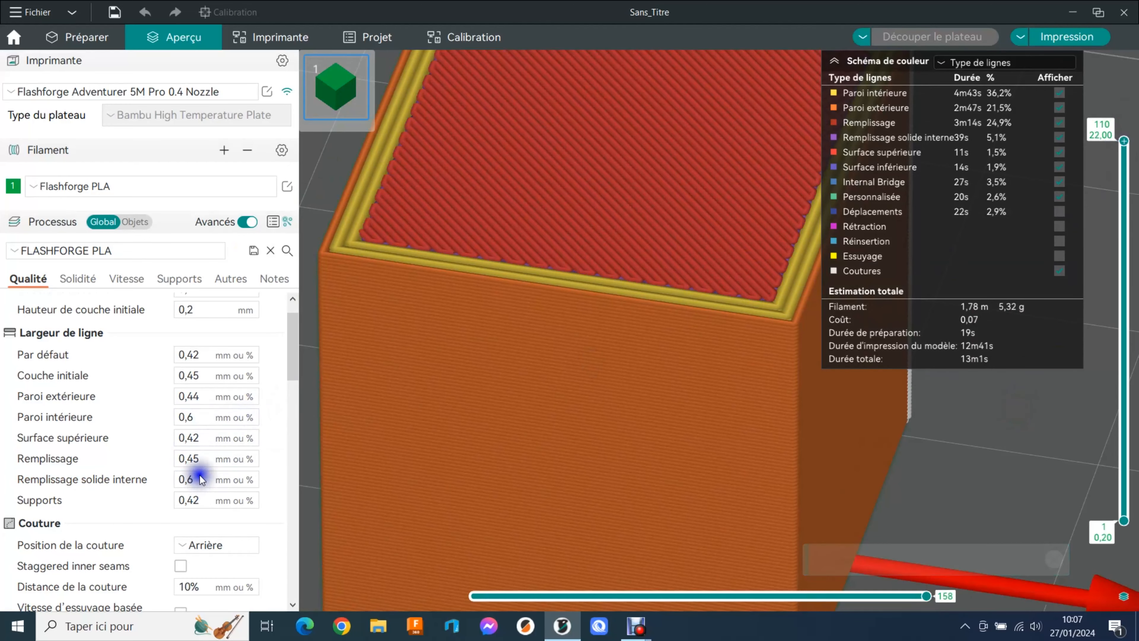
pyautogui.moveTo(292, 361)
pyautogui.mouseDown()
pyautogui.moveTo(289, 421)
pyautogui.moveTo(294, 379)
pyautogui.mouseUp()
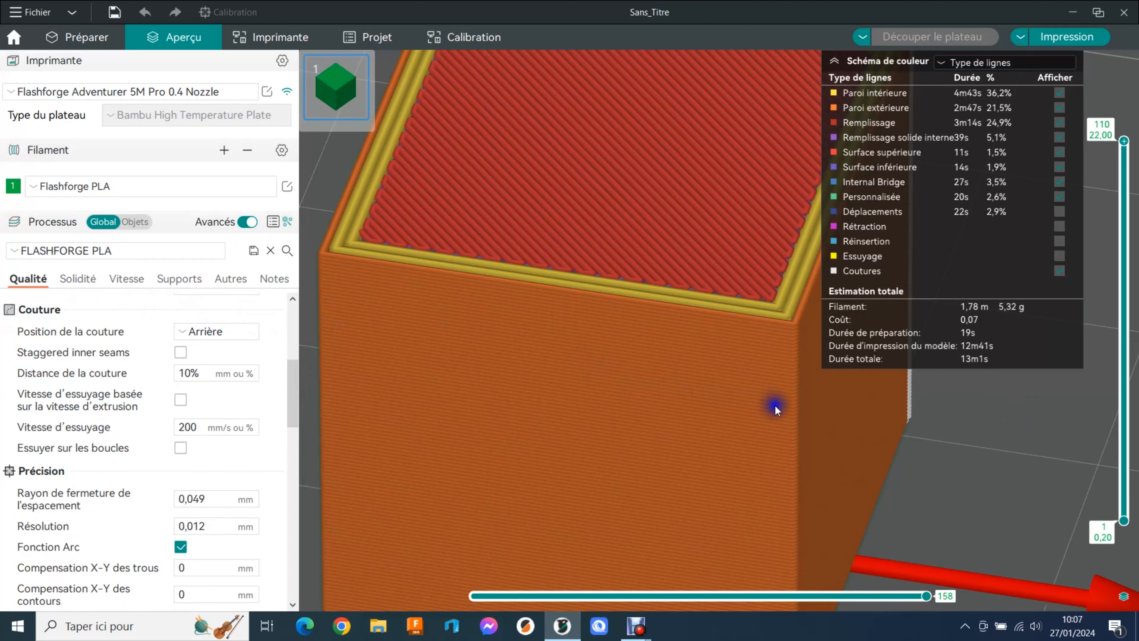
pyautogui.moveTo(954, 458); pyautogui.dragTo(573, 331)
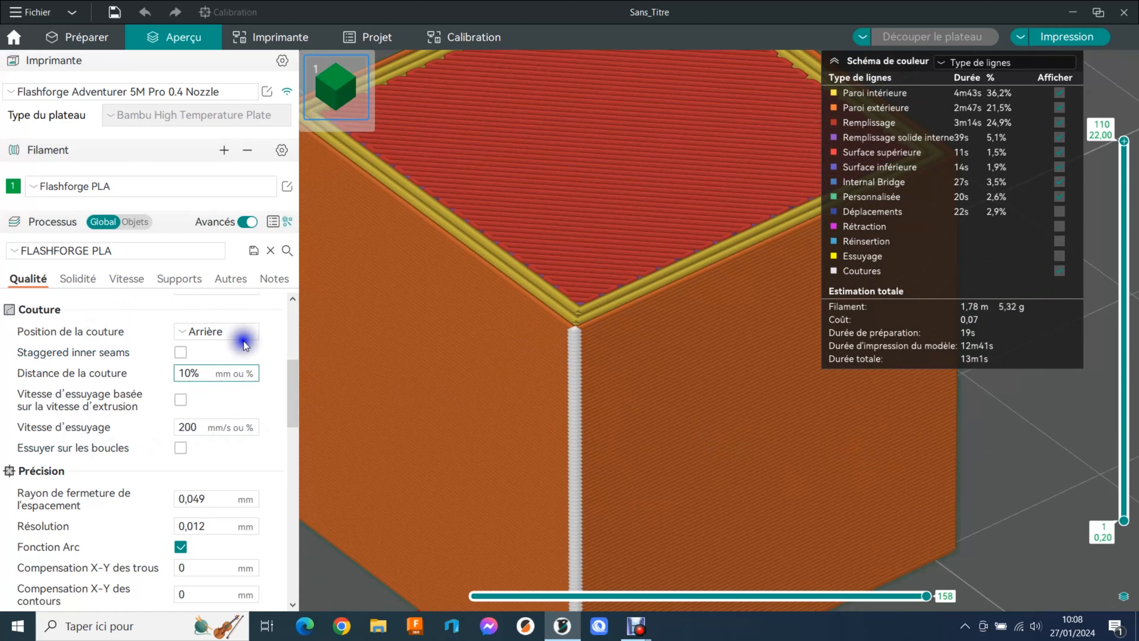
pyautogui.scroll(-5, 501, 361)
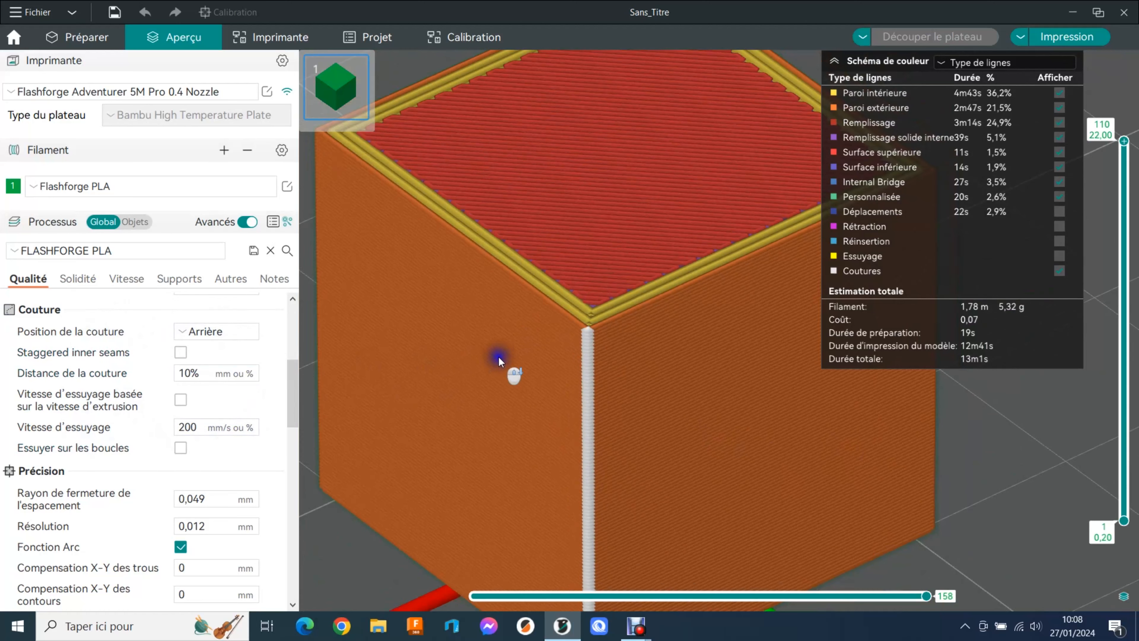
pyautogui.scroll(-2, 582, 464)
pyautogui.moveTo(582, 464); pyautogui.dragTo(640, 479)
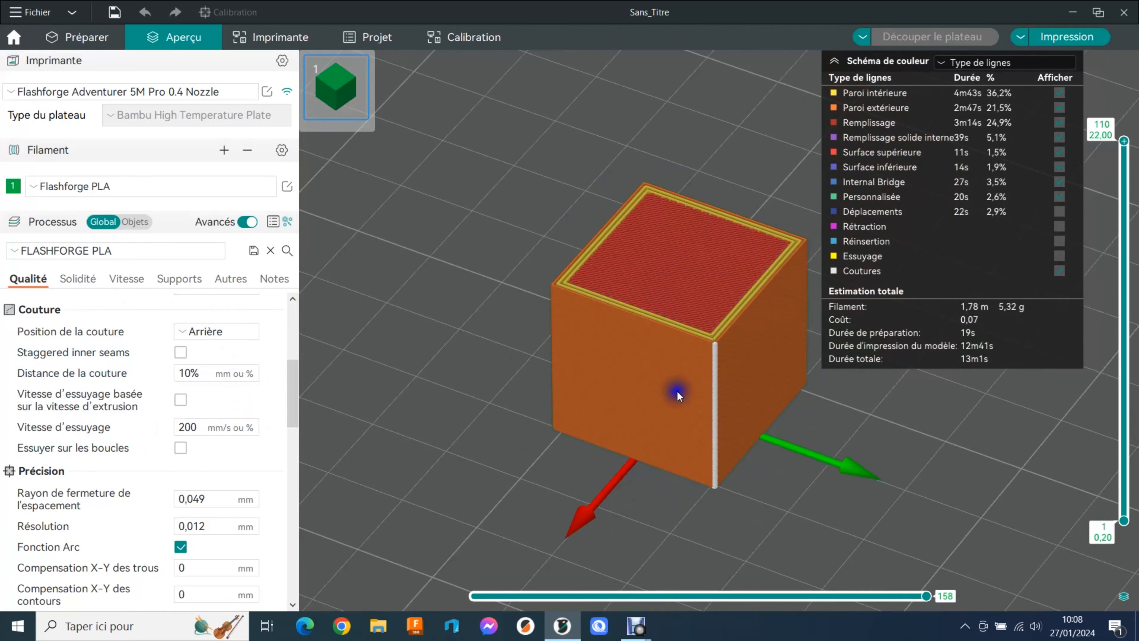
# - Return to the preparation view and examine the precision settings, including resolution, arc fitting, and X-Y compensation of holes and contours
pyautogui.click(92, 36)
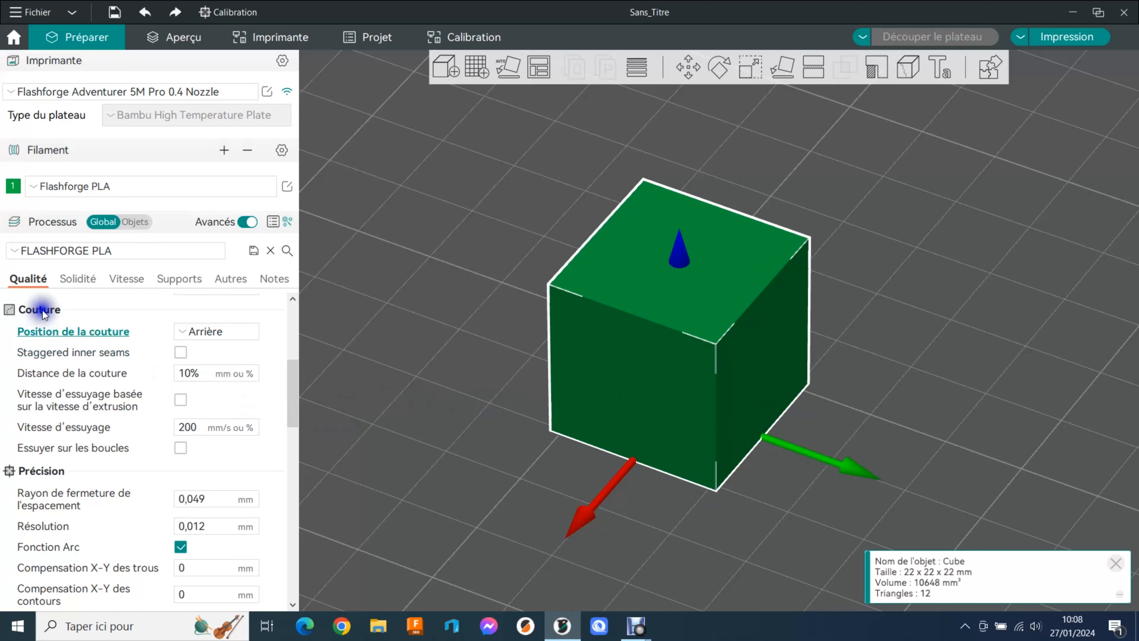
pyautogui.moveTo(295, 377); pyautogui.dragTo(296, 411)
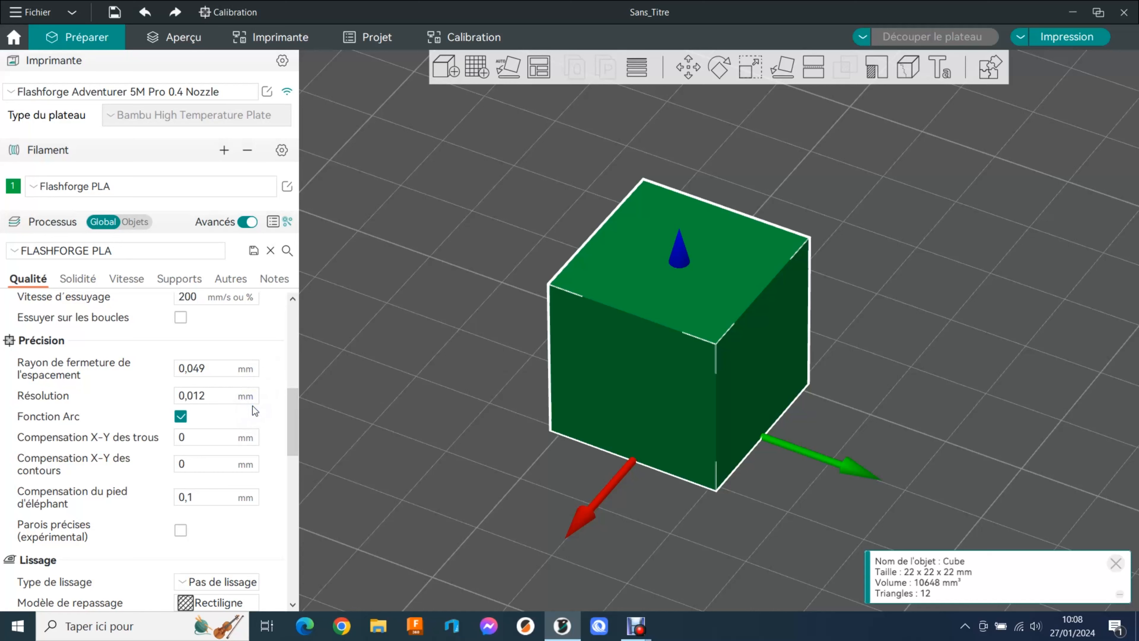
pyautogui.moveTo(296, 406); pyautogui.dragTo(295, 424)
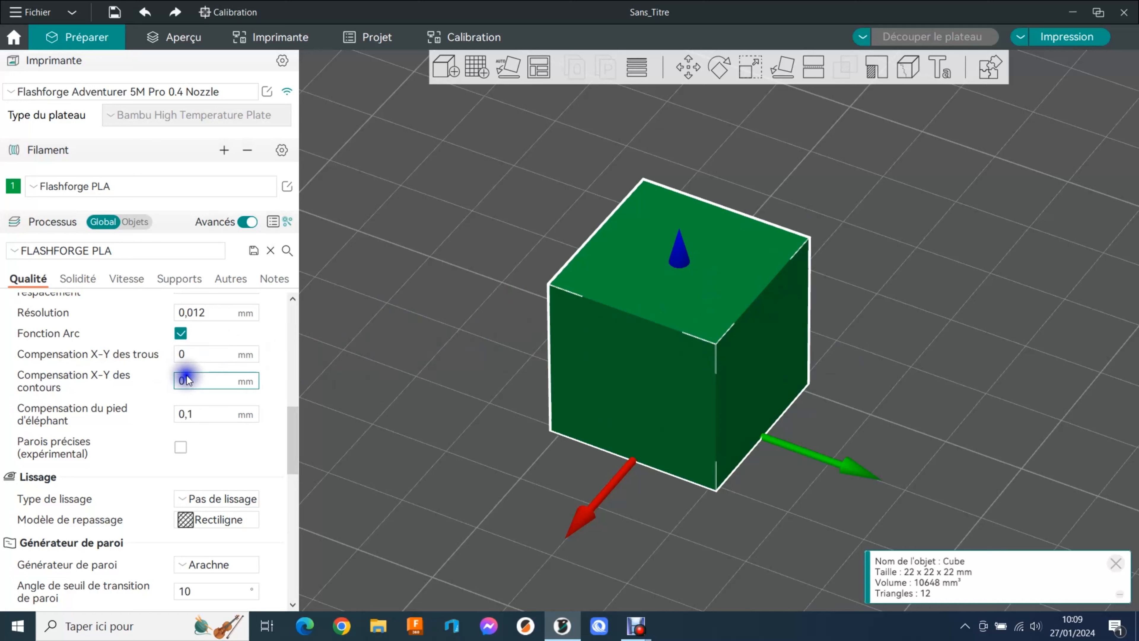
pyautogui.click(201, 380)
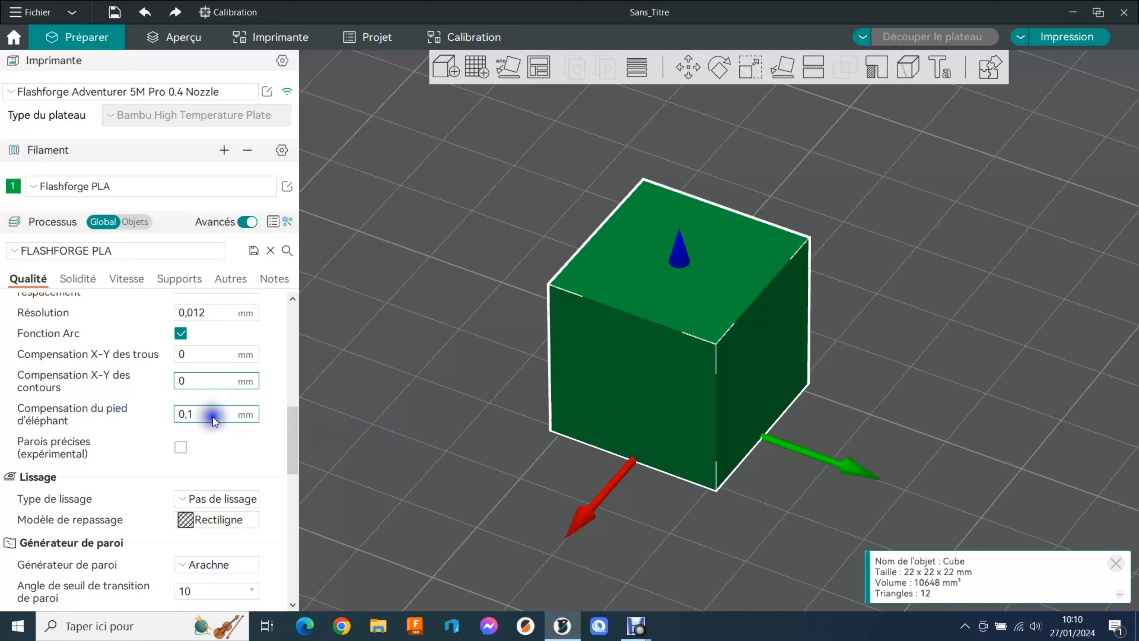
# - Examine the elephant foot compensation setting and show the sliced preview of the cube
pyautogui.rightClick(764, 497)
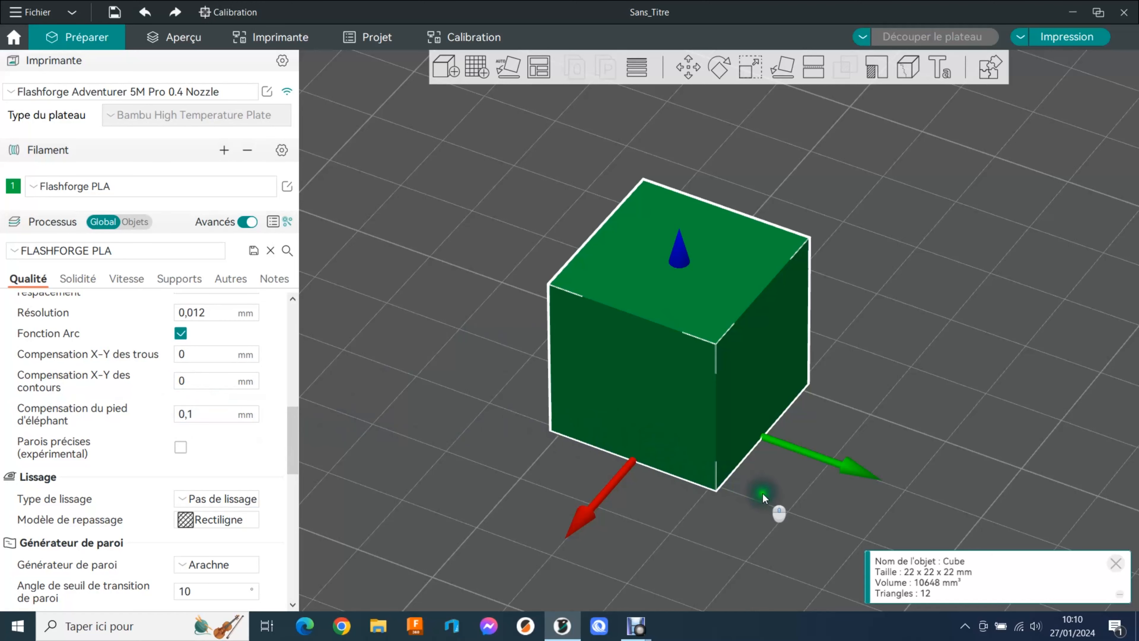
pyautogui.moveTo(765, 497); pyautogui.dragTo(715, 448, button='right')
pyautogui.click(183, 420)
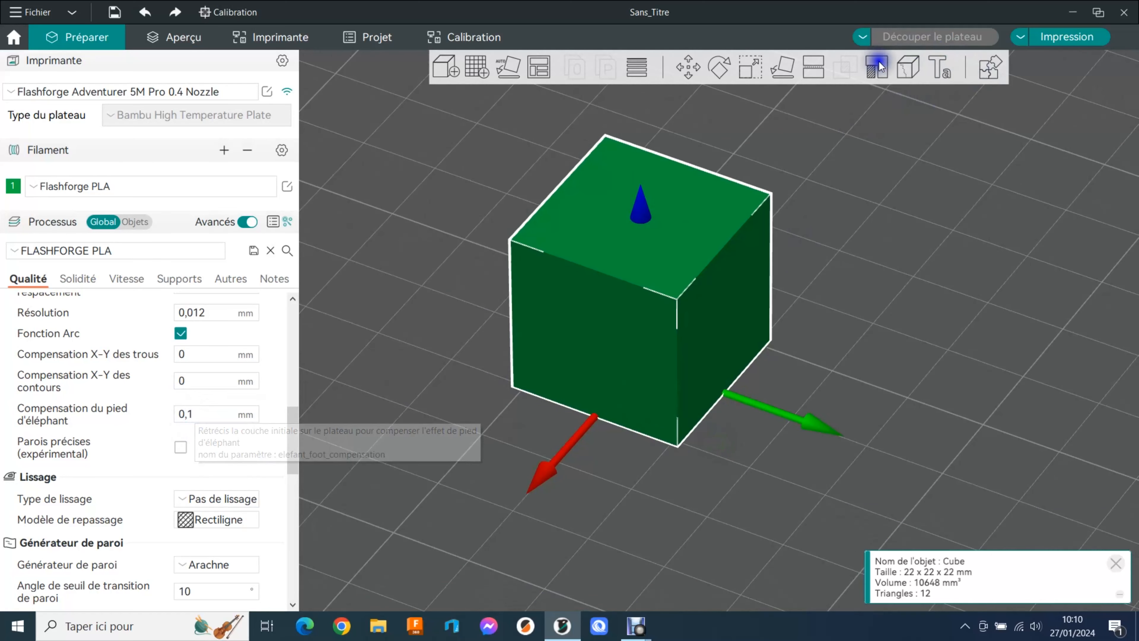
pyautogui.rightClick(859, 303)
pyautogui.click(169, 36)
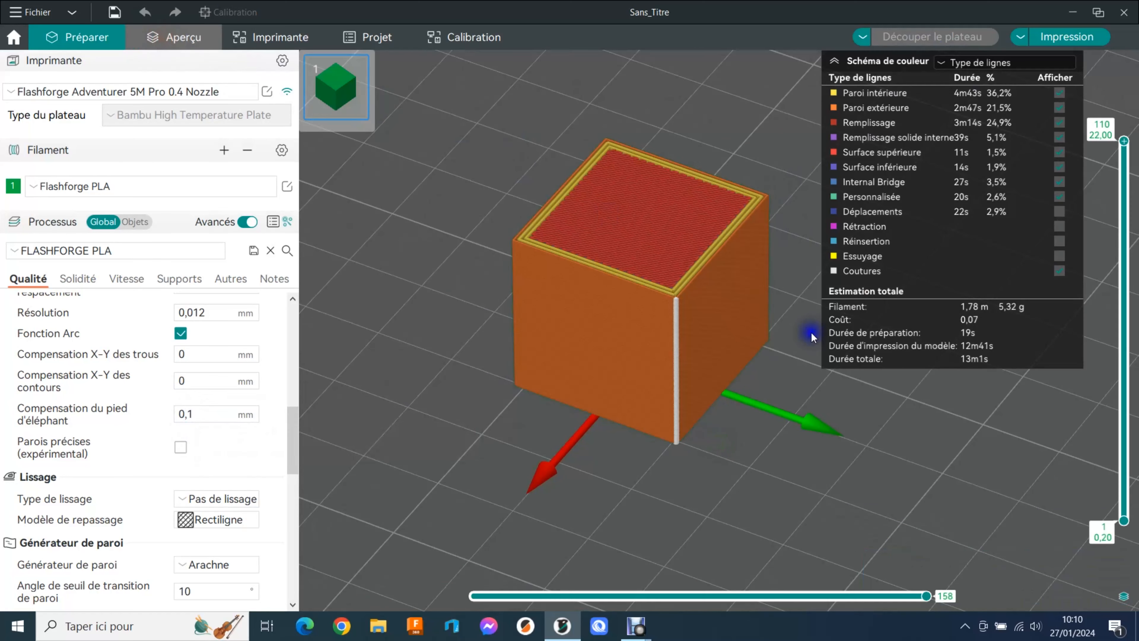
# - Inspect the cube's first and second layers up close at the base corner with the seam
pyautogui.rightClick(797, 436)
pyautogui.scroll(10, 800, 438)
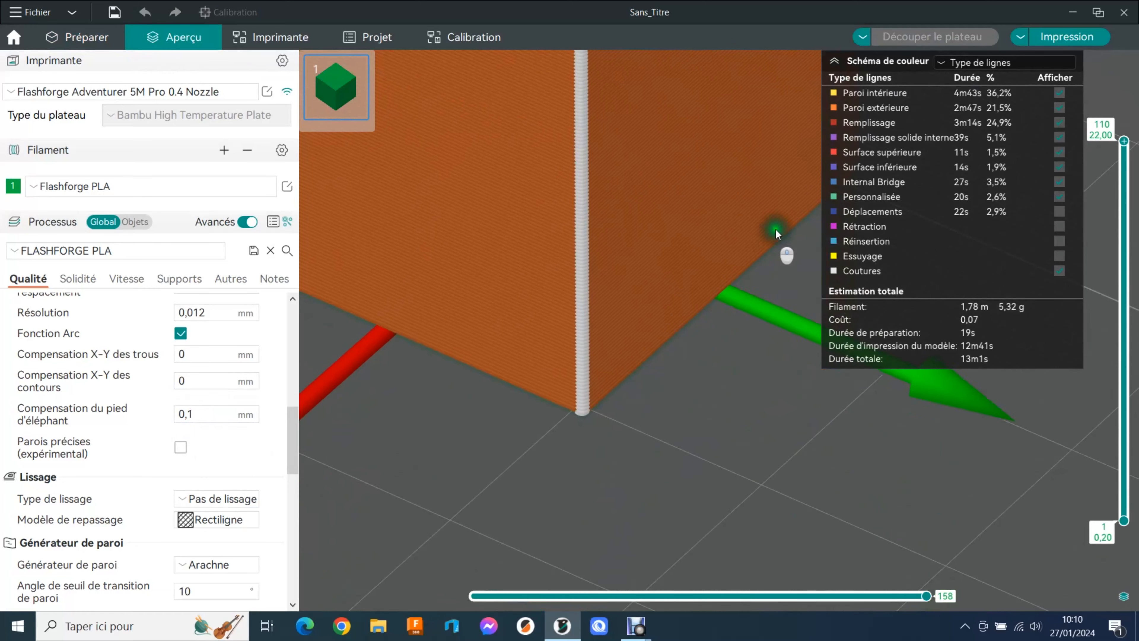
pyautogui.moveTo(678, 429); pyautogui.dragTo(724, 405, button='right')
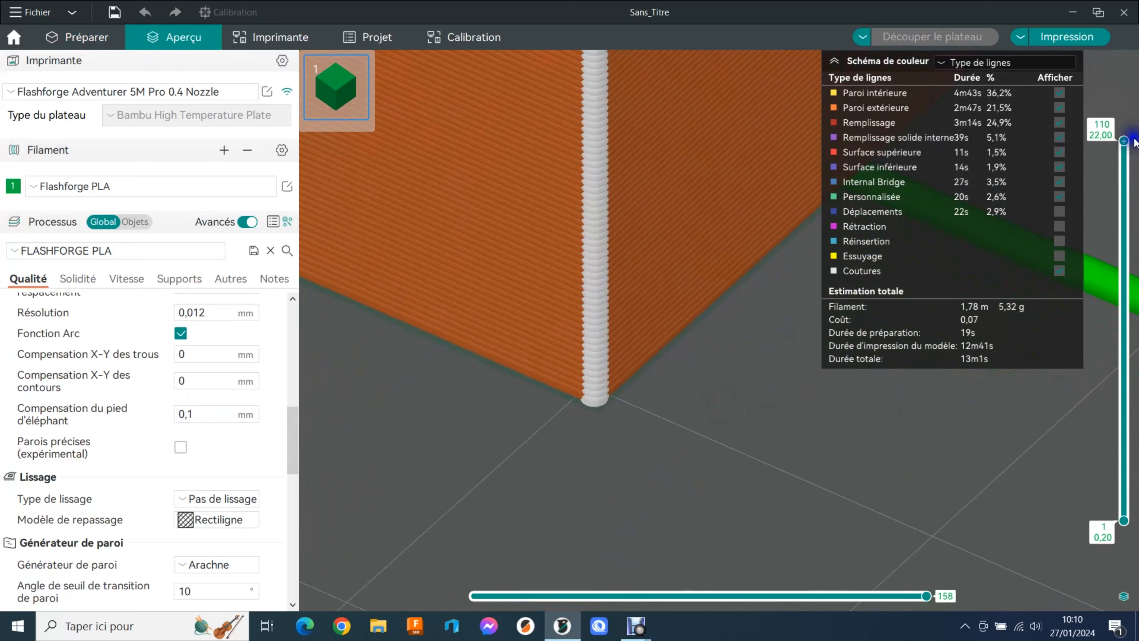
pyautogui.moveTo(1123, 142); pyautogui.dragTo(1129, 534)
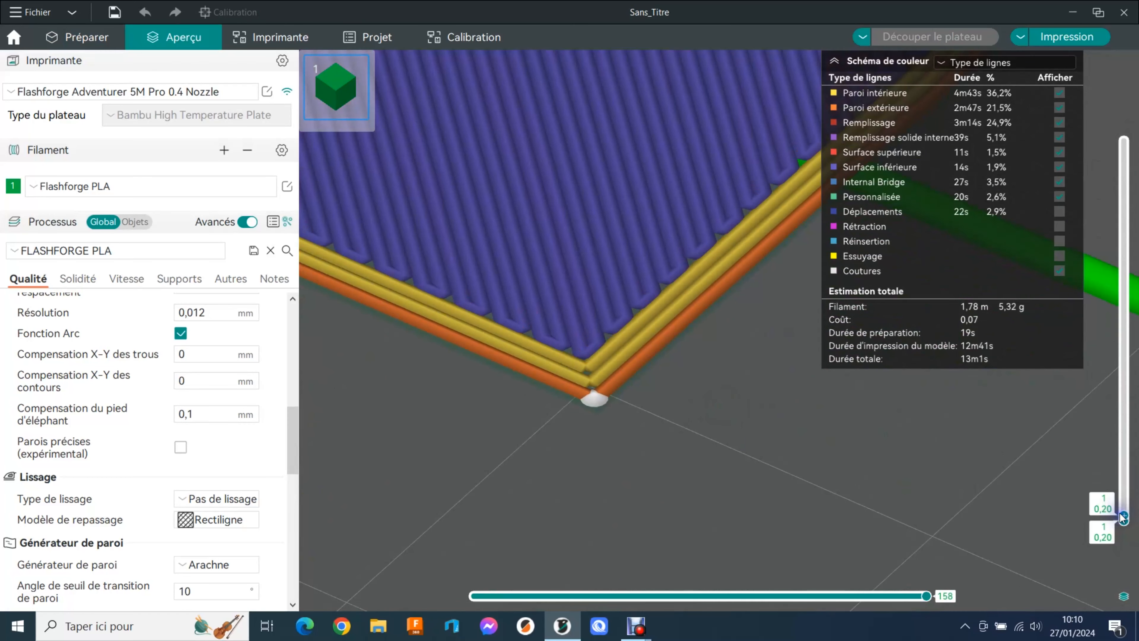
pyautogui.scroll(1, 1123, 516)
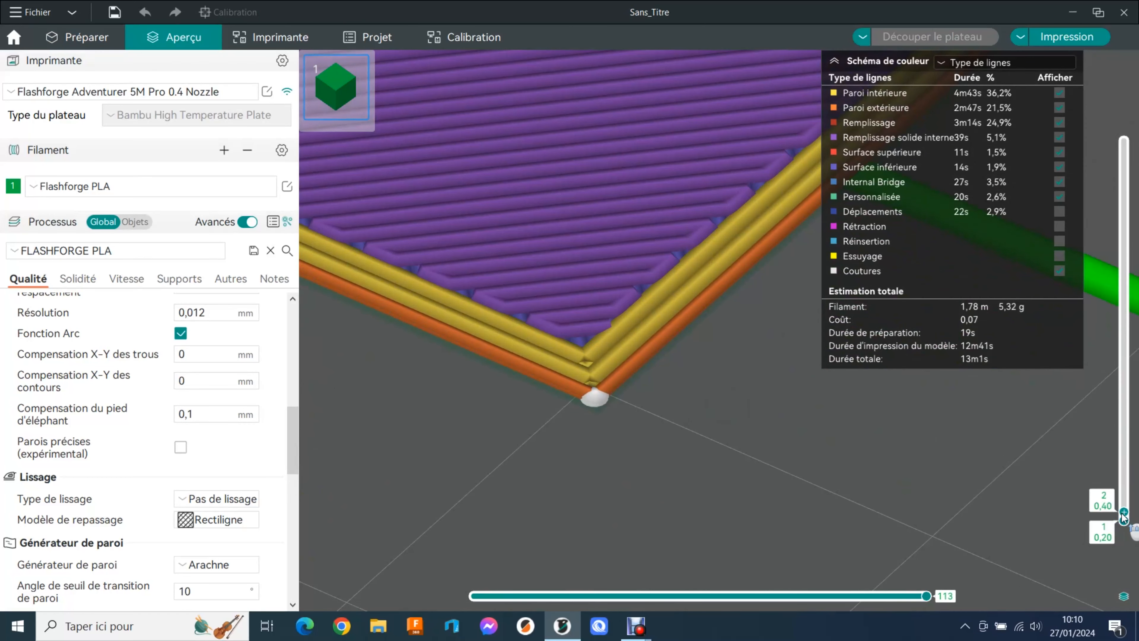
pyautogui.moveTo(839, 511); pyautogui.dragTo(559, 394)
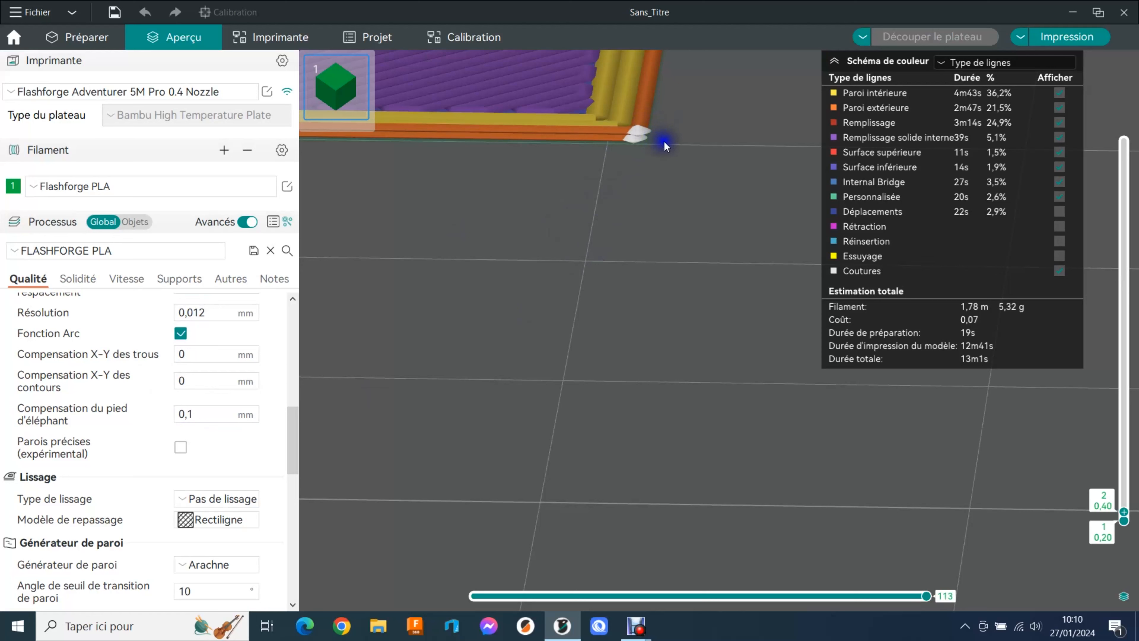
# - Review the elephant foot compensation value and the neighbouring precision settings without changing them
pyautogui.click(193, 415)
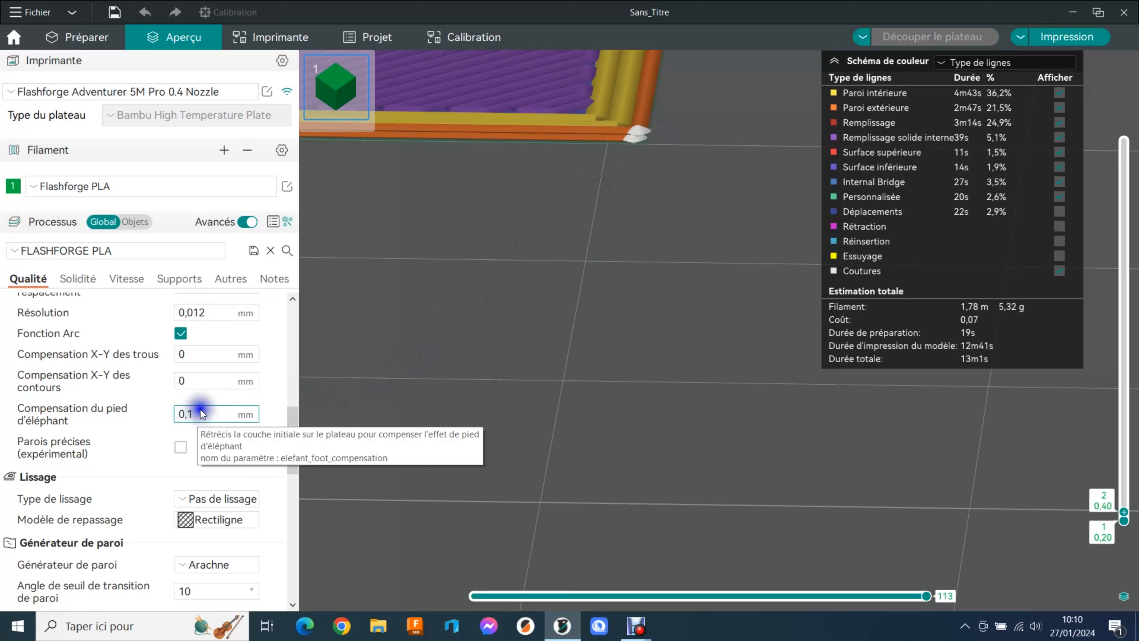
pyautogui.press('BackSpace')
pyautogui.press('BackSpace')
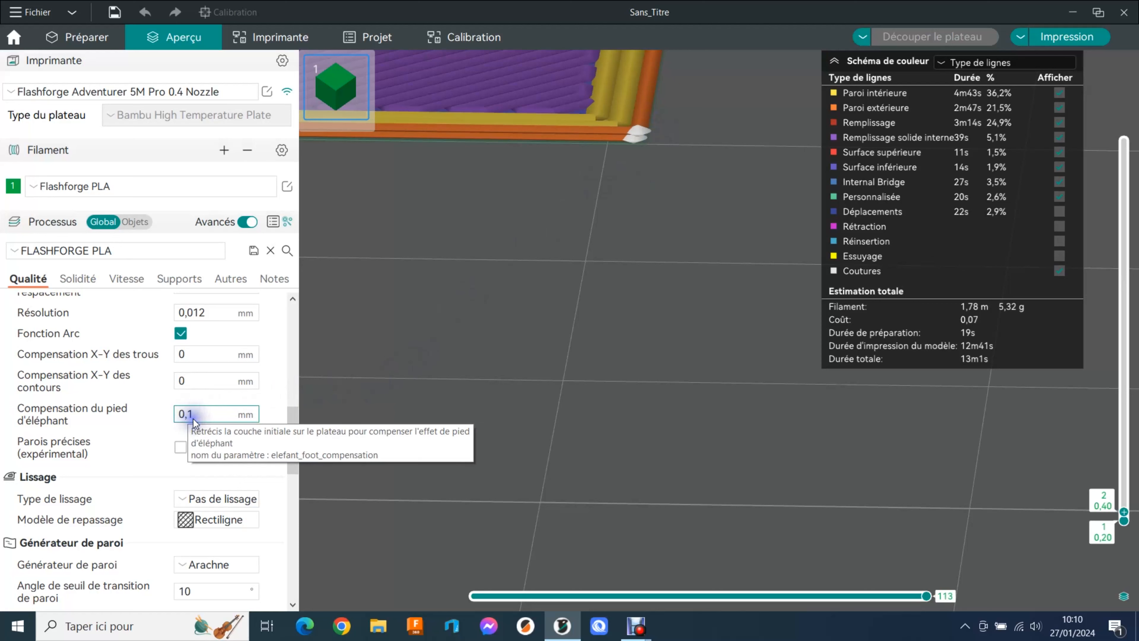
pyautogui.click(290, 436)
pyautogui.moveTo(291, 435); pyautogui.dragTo(293, 432)
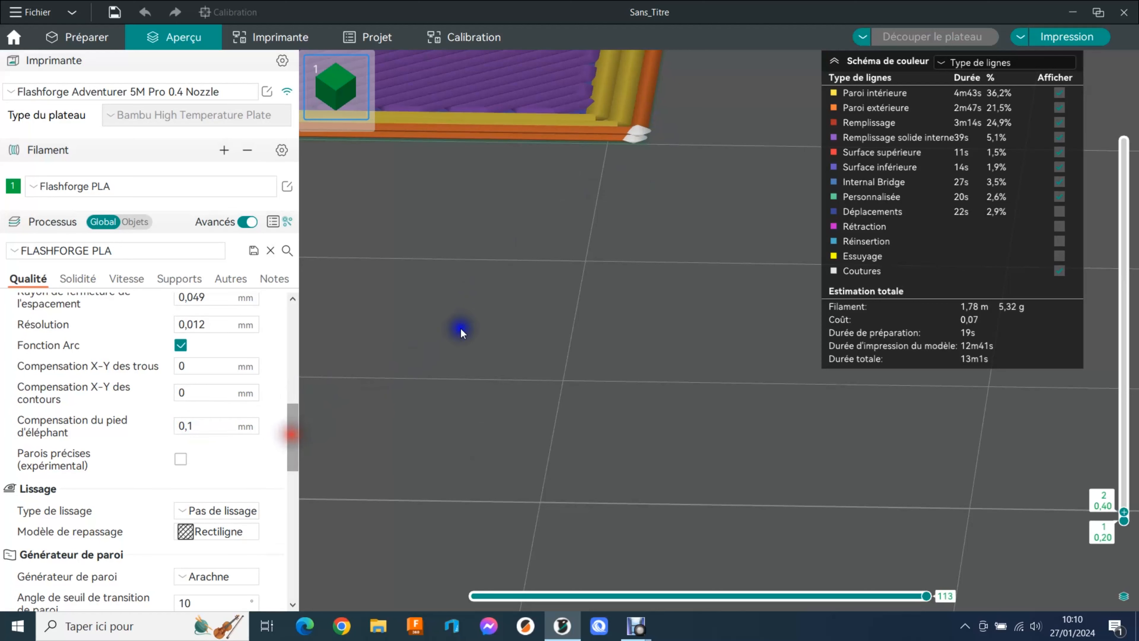
# - Show the whole cube with all 110 layers, and examine the ironing and wall generator settings
pyautogui.scroll(-12, 522, 232)
pyautogui.moveTo(619, 246); pyautogui.dragTo(648, 331)
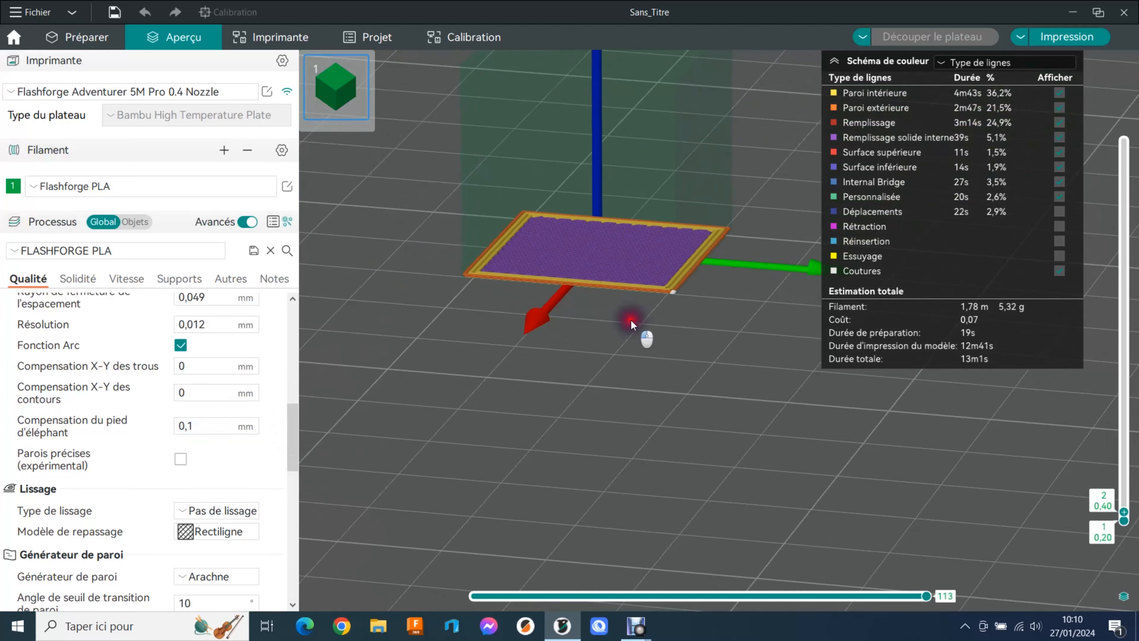
pyautogui.moveTo(1126, 513); pyautogui.dragTo(1124, 137)
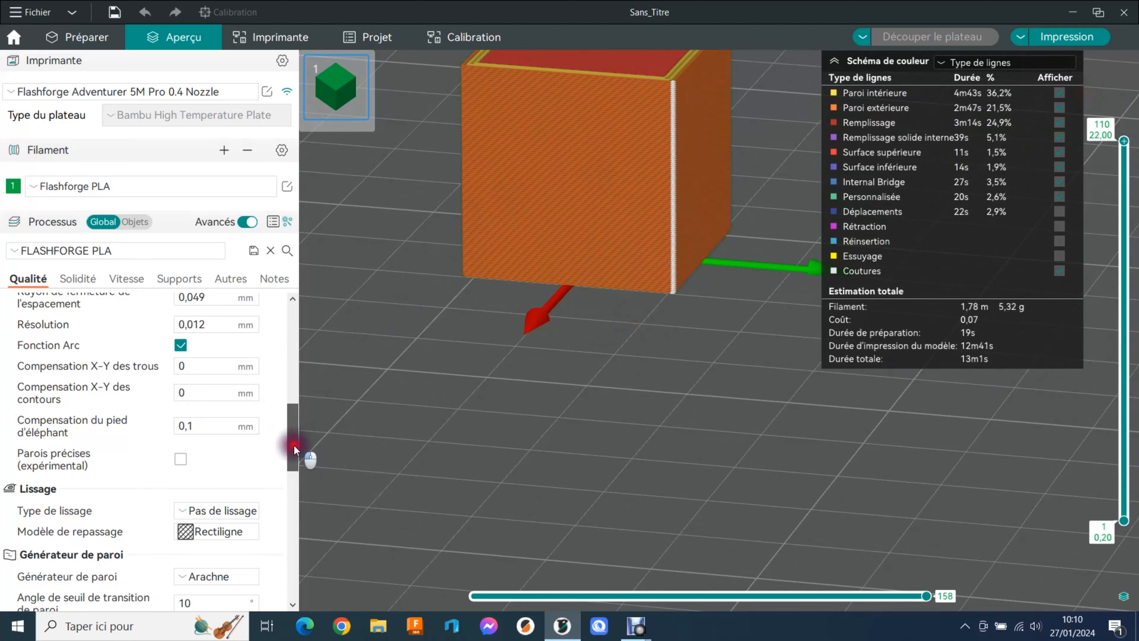
pyautogui.moveTo(294, 449); pyautogui.dragTo(293, 479)
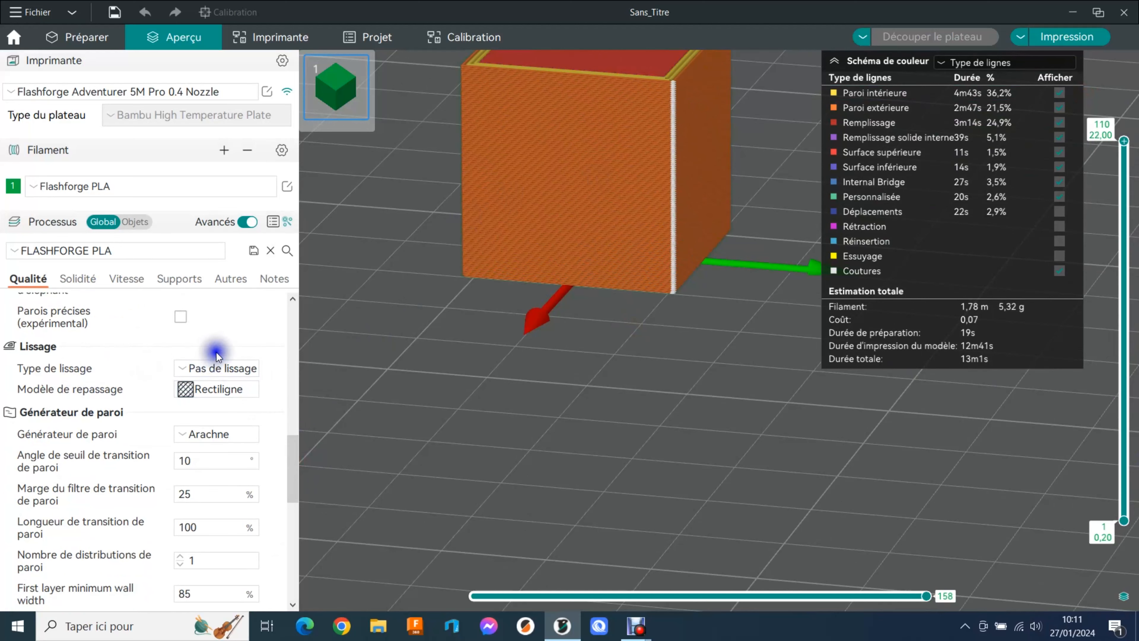
# - Examine the cube's top surface and the wall generator choices, Classique and Arachne, leaving Arachne selected
pyautogui.moveTo(542, 384)
pyautogui.mouseDown()
pyautogui.moveTo(594, 376)
pyautogui.moveTo(578, 456)
pyautogui.moveTo(668, 300)
pyautogui.moveTo(663, 218)
pyautogui.mouseUp()
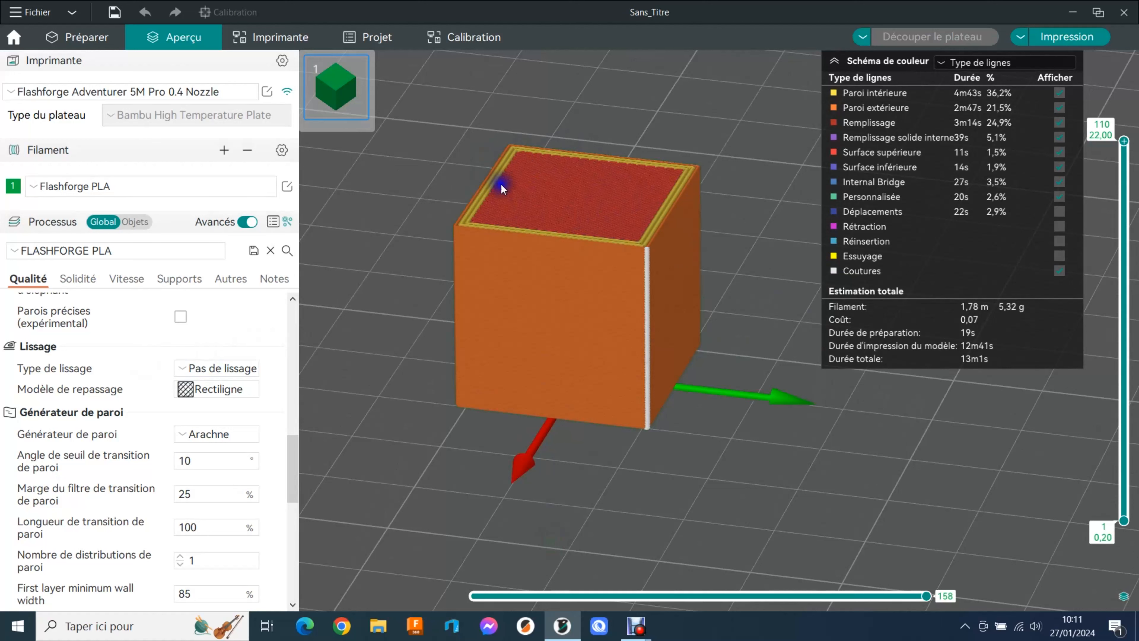
pyautogui.click(681, 210)
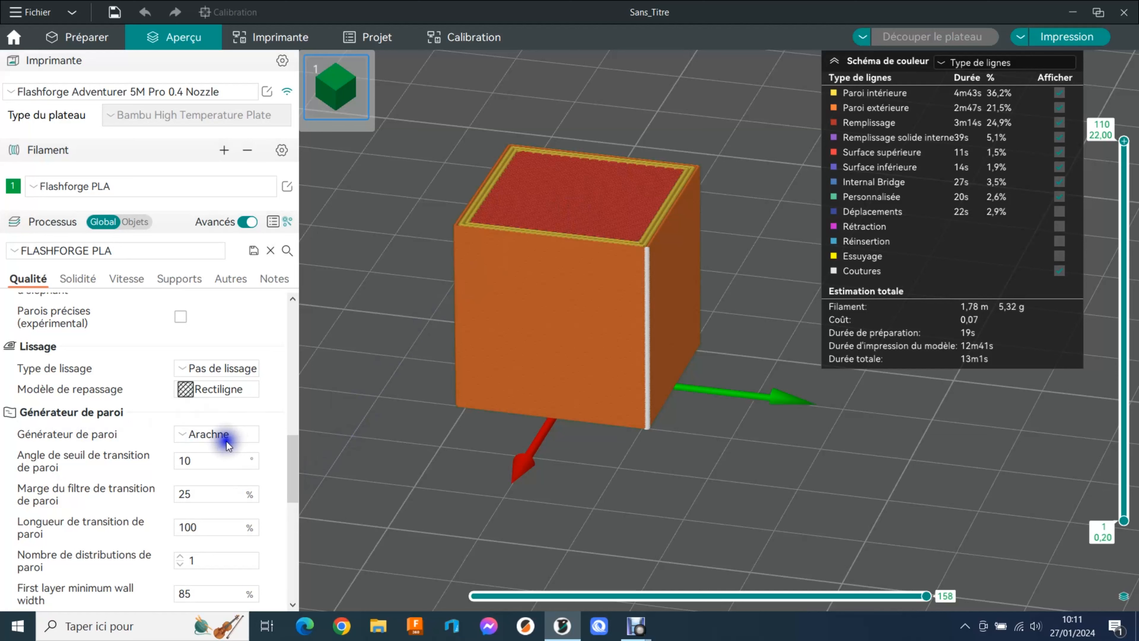
pyautogui.moveTo(214, 444)
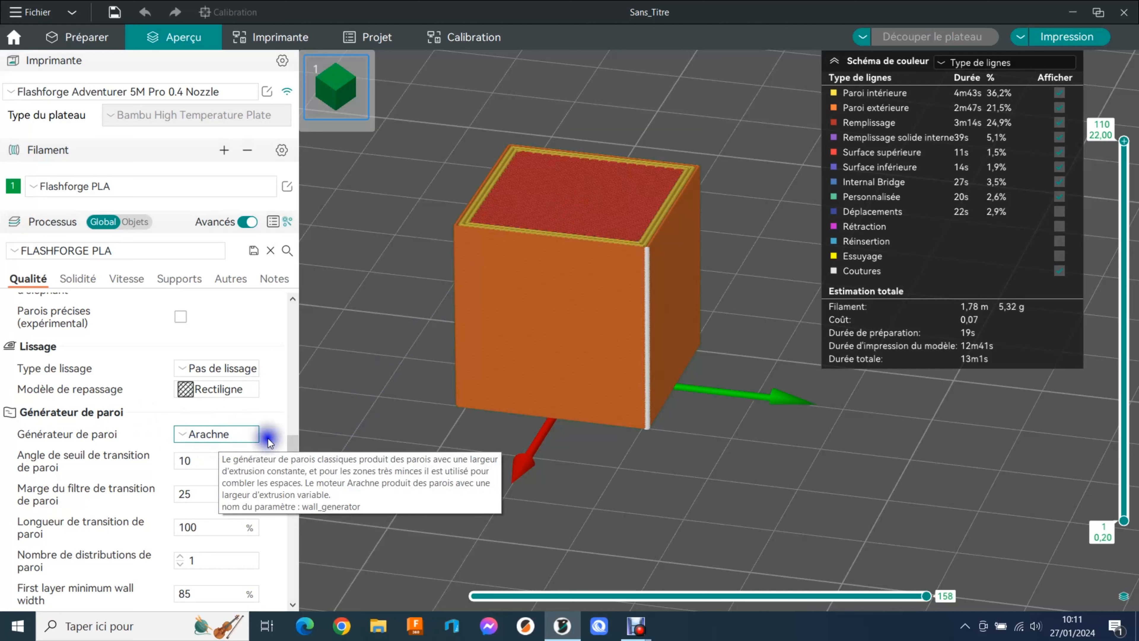
pyautogui.click(184, 433)
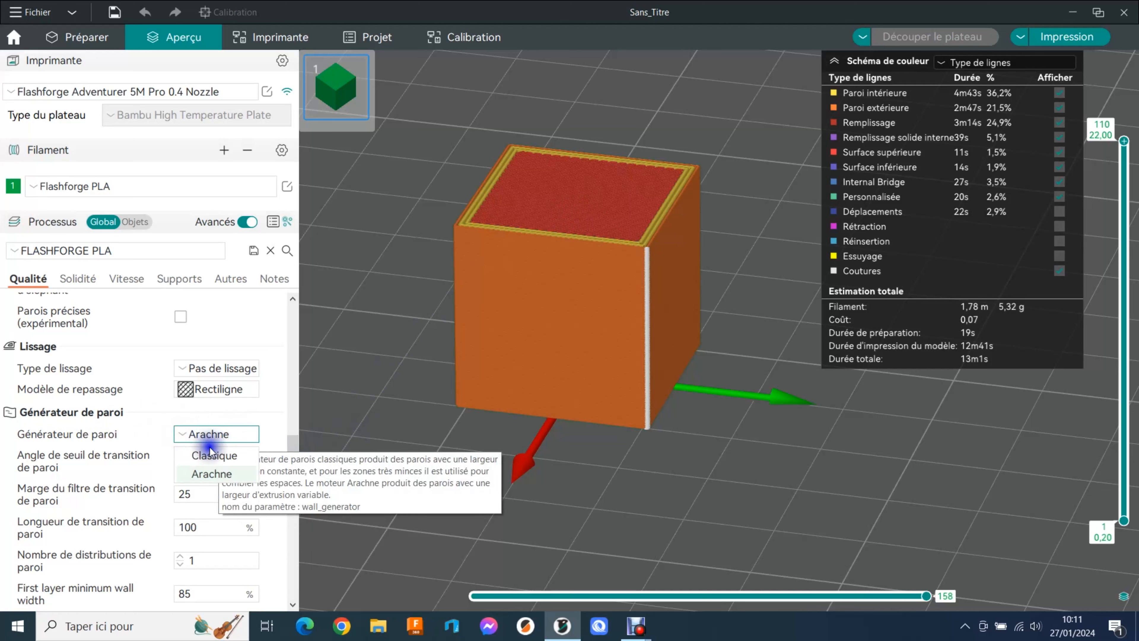
pyautogui.click(184, 432)
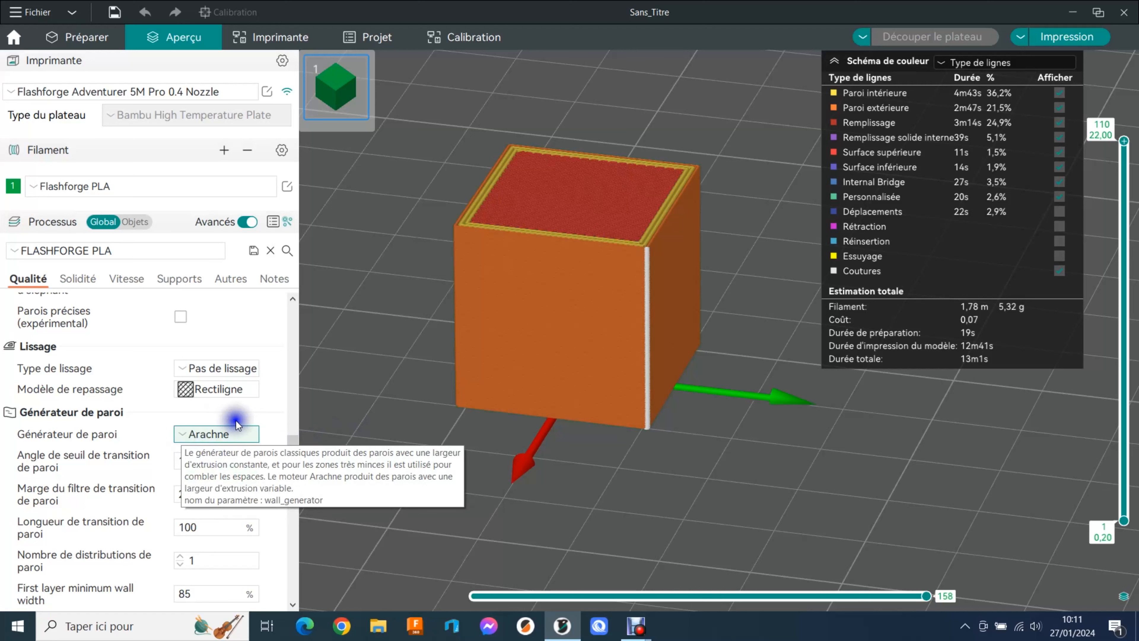
pyautogui.click(267, 418)
# - Review the Arachne wall parameters and the advanced quality settings, including bridge flow, bridge density and surface flow
pyautogui.scroll(-2, 287, 452)
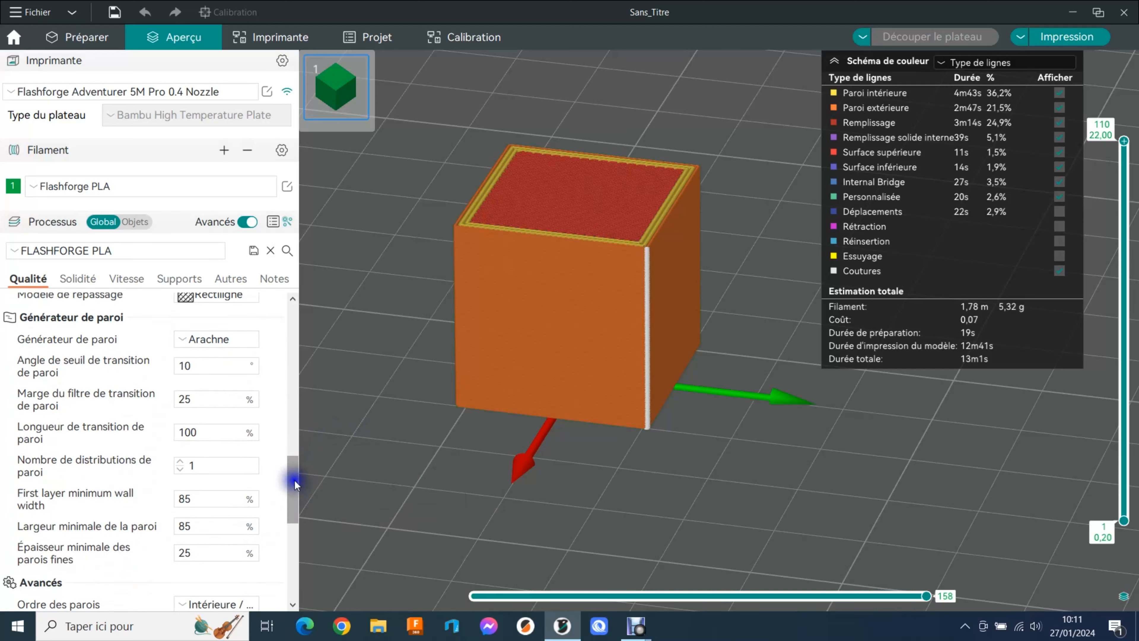
pyautogui.moveTo(295, 481); pyautogui.dragTo(291, 528)
pyautogui.scroll(-3, 290, 527)
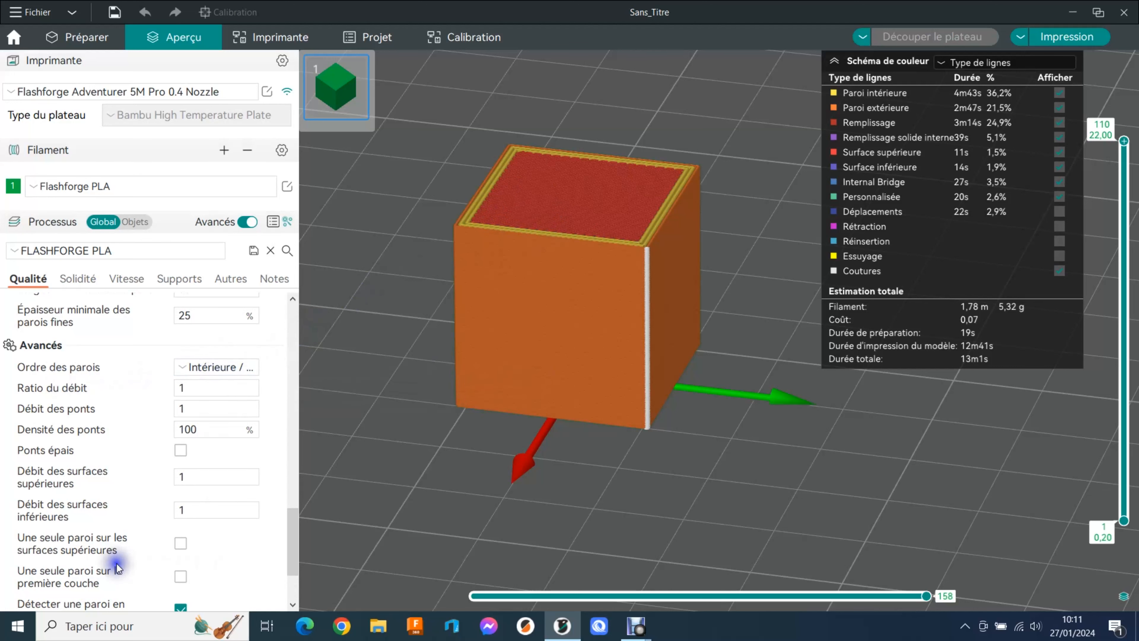
pyautogui.scroll(-2, 296, 535)
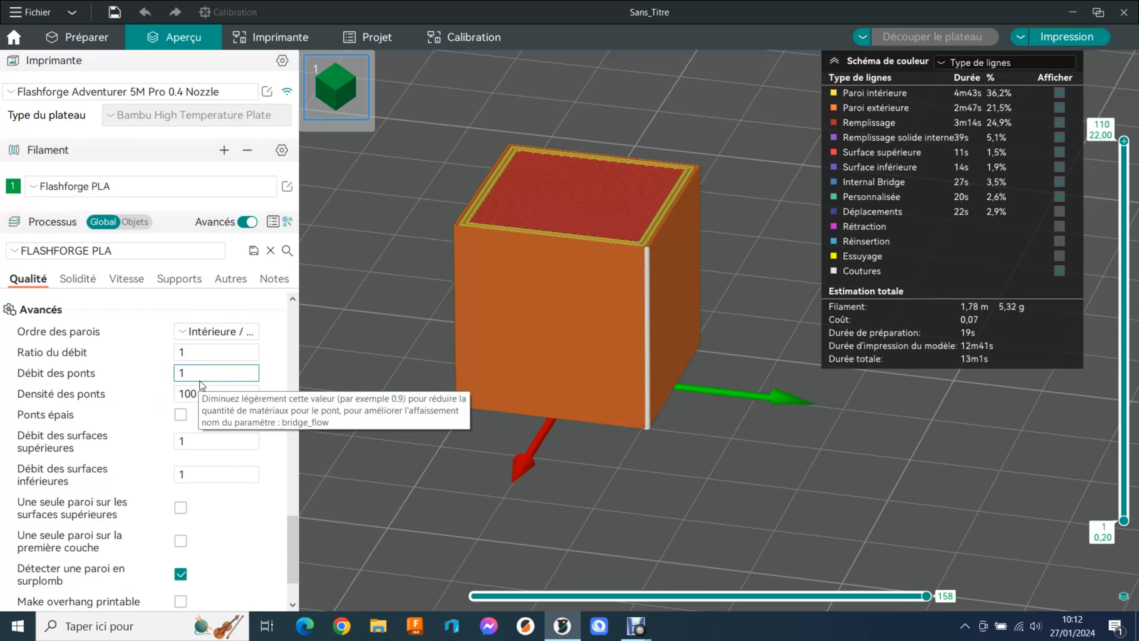
pyautogui.click(175, 399)
pyautogui.click(362, 379)
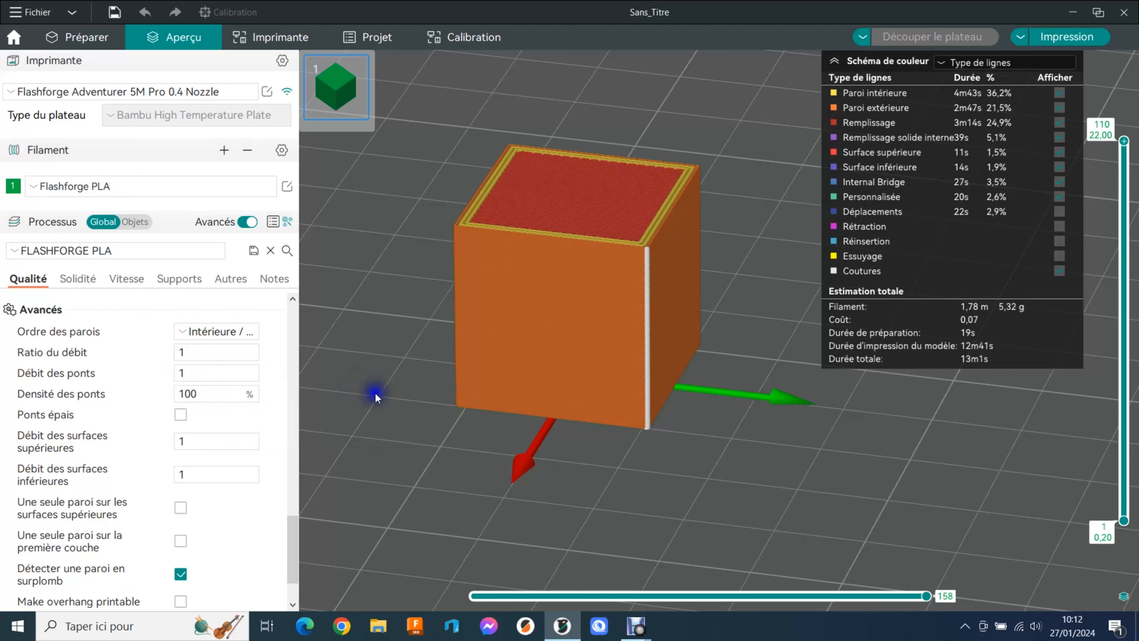
pyautogui.click(214, 371)
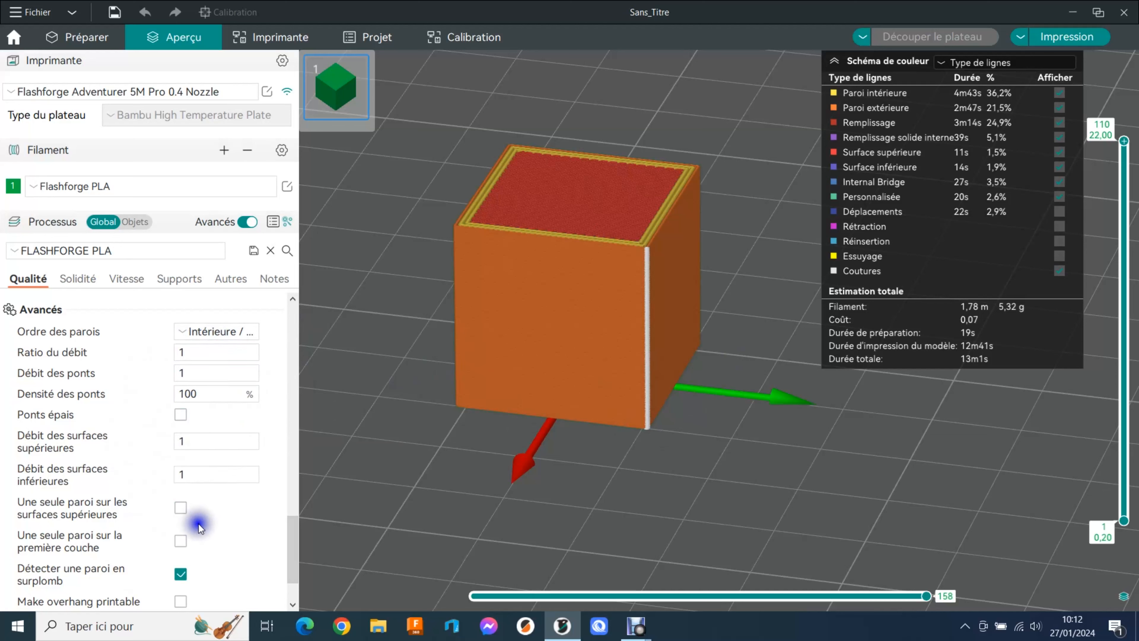
pyautogui.moveTo(294, 528); pyautogui.dragTo(32, 278)
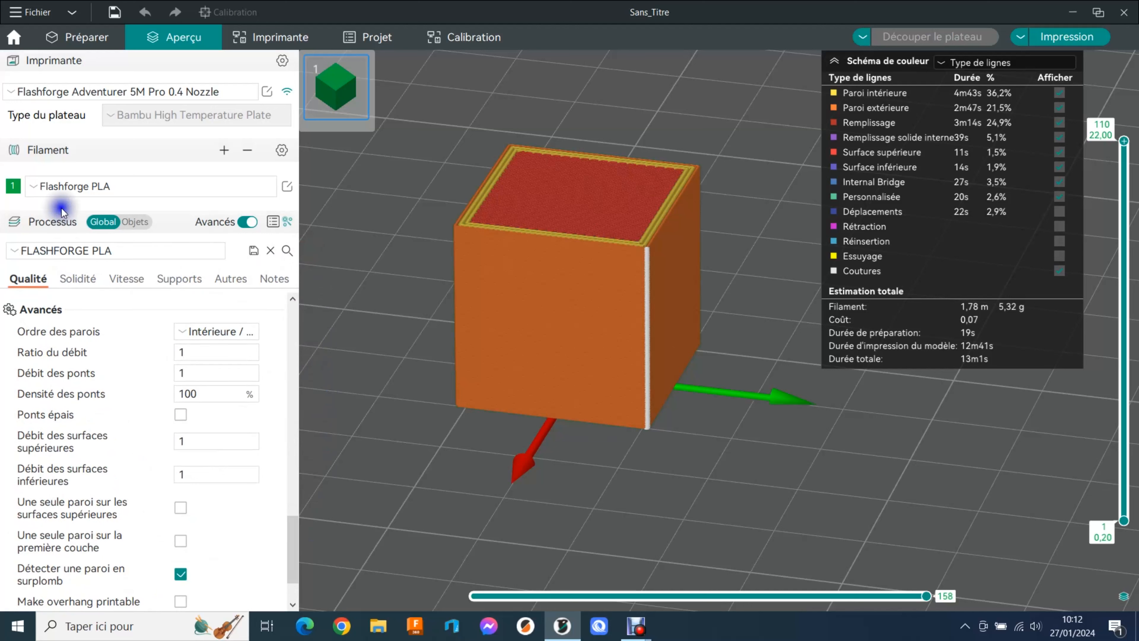
# - Show the strength settings and compare the wall count with the walls at the cube's top corner
pyautogui.click(85, 278)
pyautogui.moveTo(297, 491); pyautogui.dragTo(290, 302)
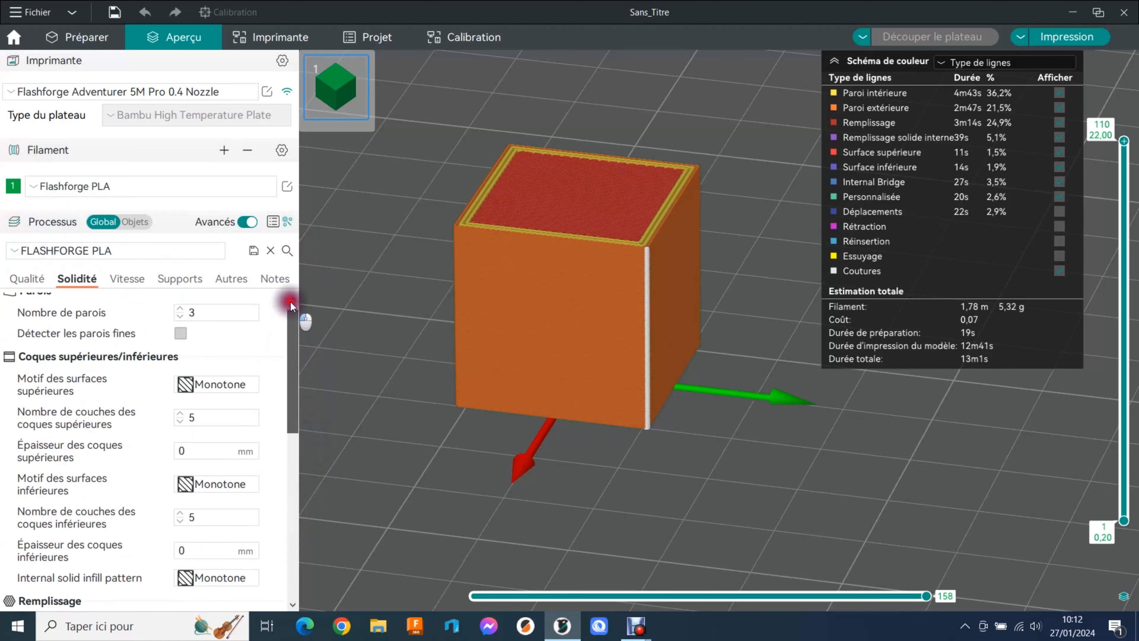
pyautogui.click(190, 323)
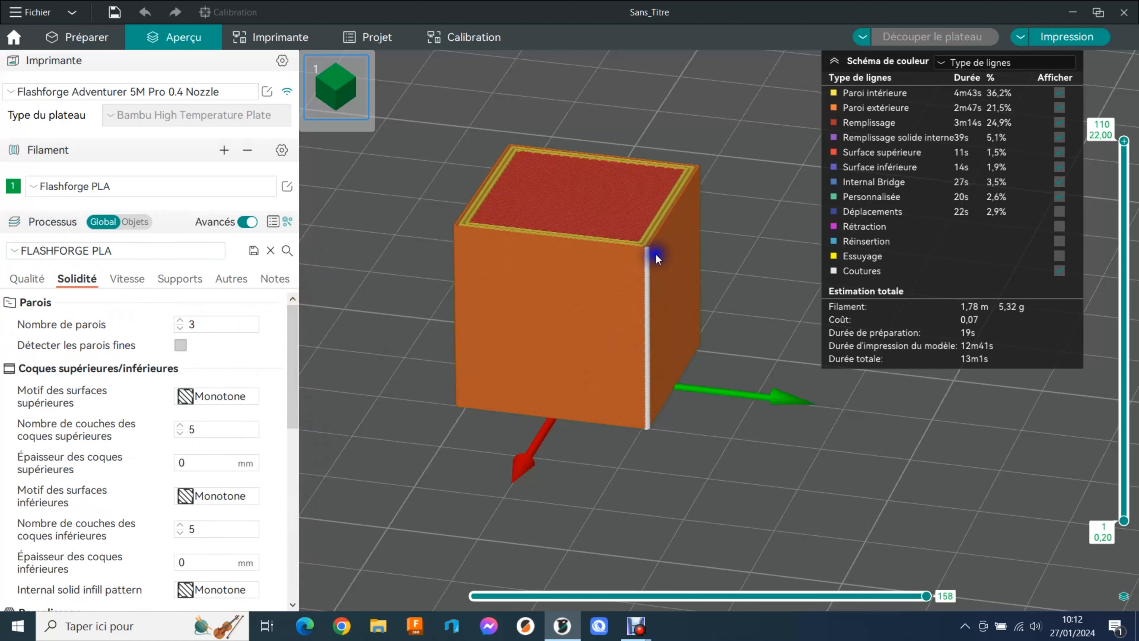
pyautogui.scroll(5, 689, 310)
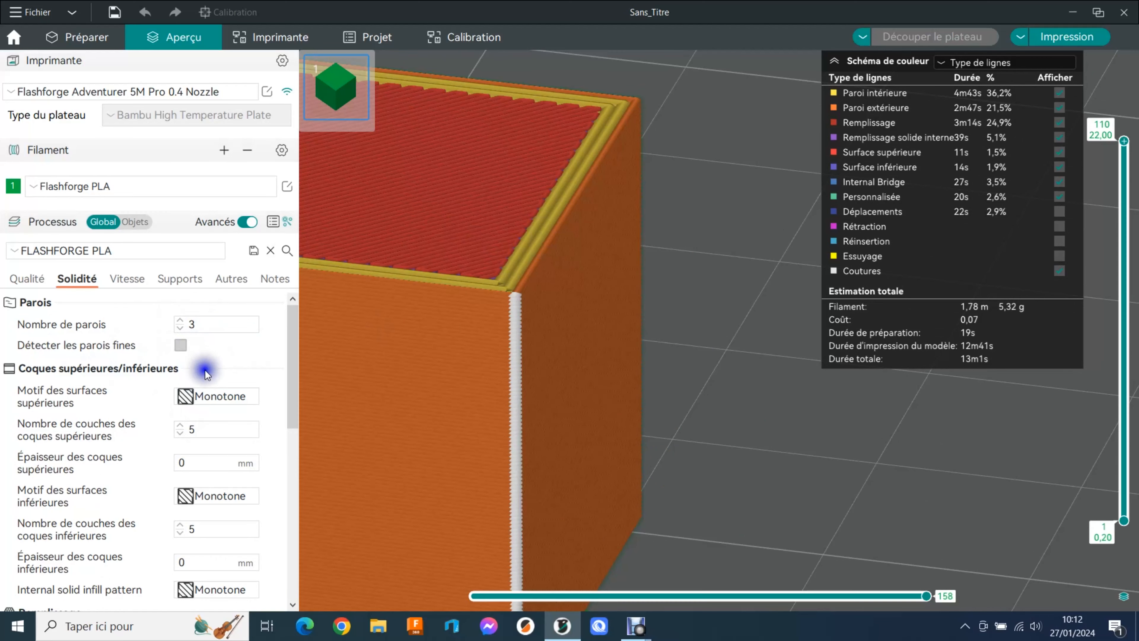
# - Examine the top surface pattern and top shell layer settings alongside the cube's uppermost layers
pyautogui.scroll(-1, 293, 341)
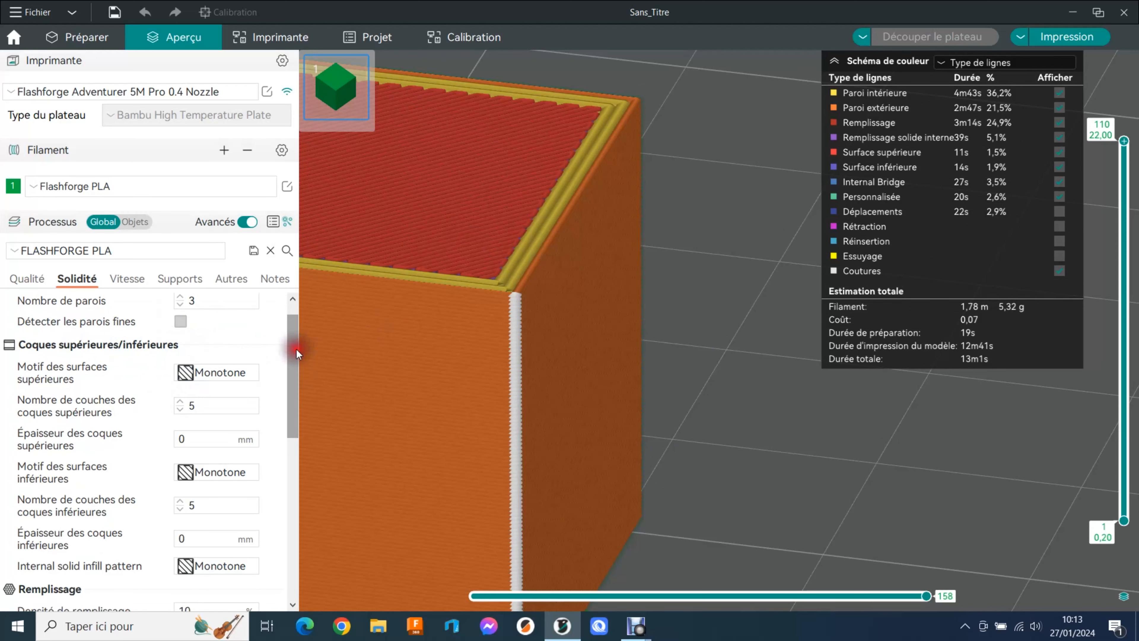
pyautogui.click(175, 378)
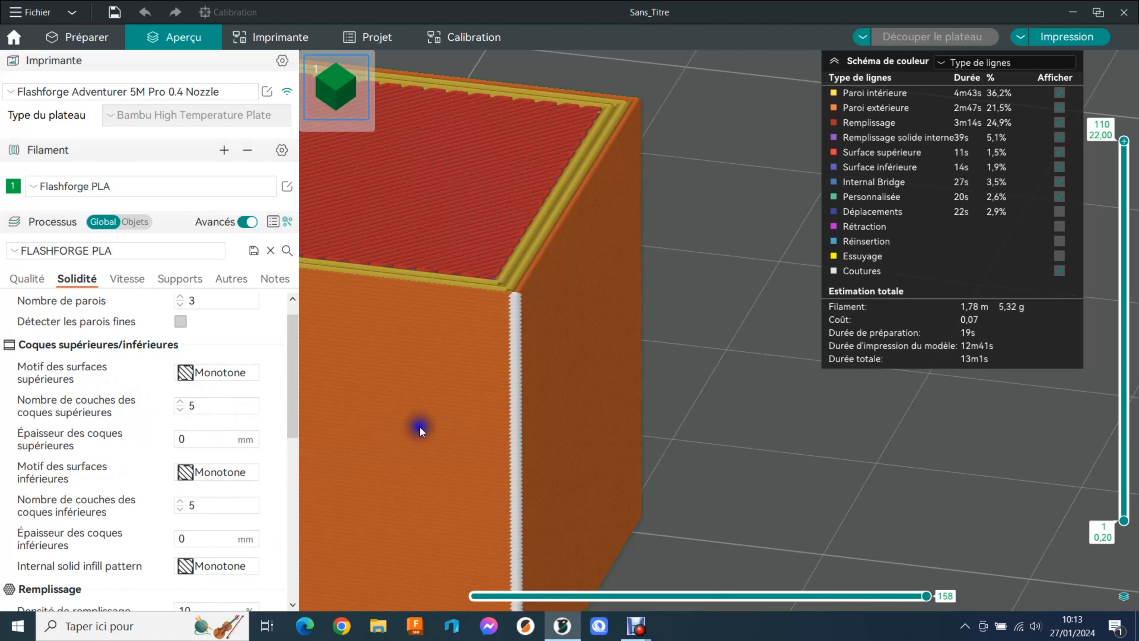
pyautogui.moveTo(552, 429); pyautogui.dragTo(706, 449, button='right')
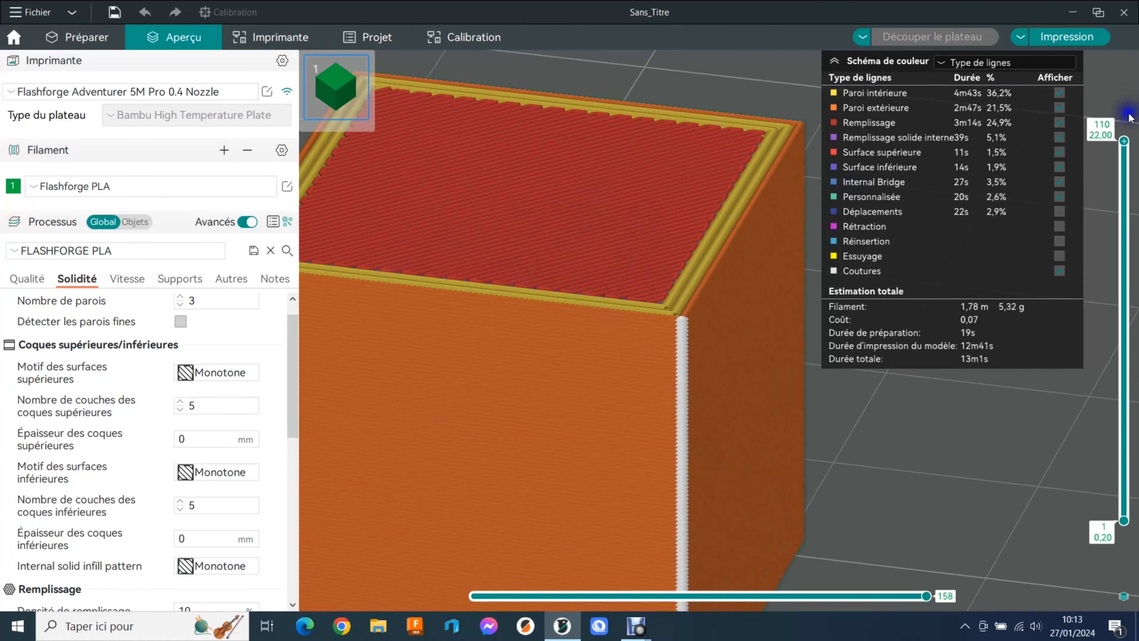
pyautogui.moveTo(1124, 141)
pyautogui.mouseDown()
pyautogui.moveTo(1127, 160)
pyautogui.moveTo(1126, 147)
pyautogui.mouseUp()
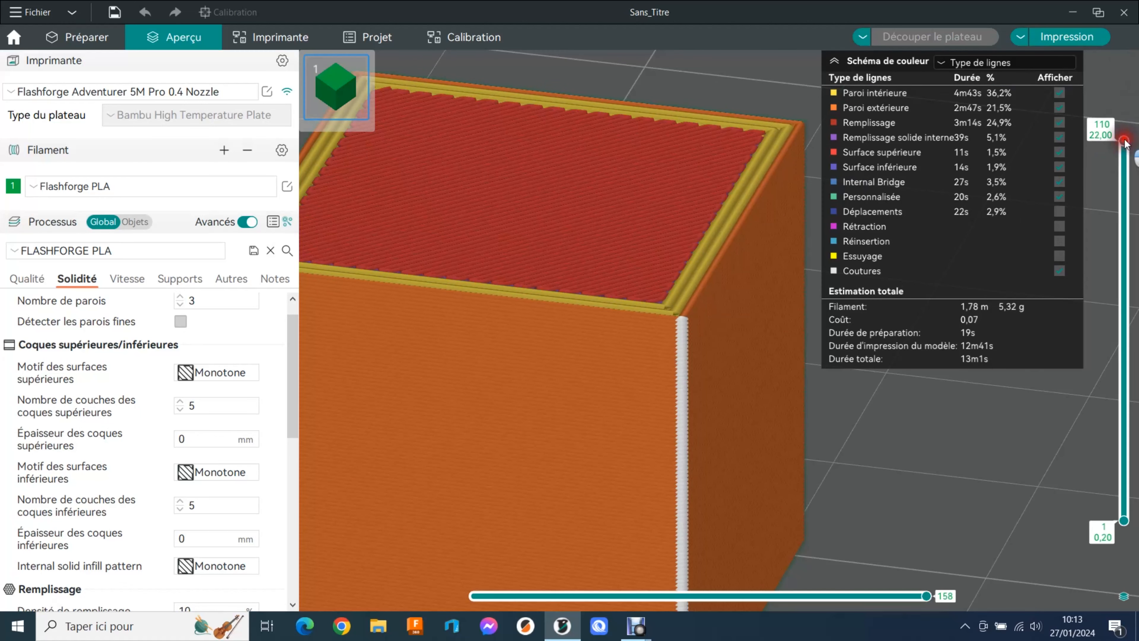
pyautogui.moveTo(1124, 143)
pyautogui.mouseDown()
pyautogui.moveTo(1124, 158)
pyautogui.moveTo(1124, 141)
pyautogui.mouseUp()
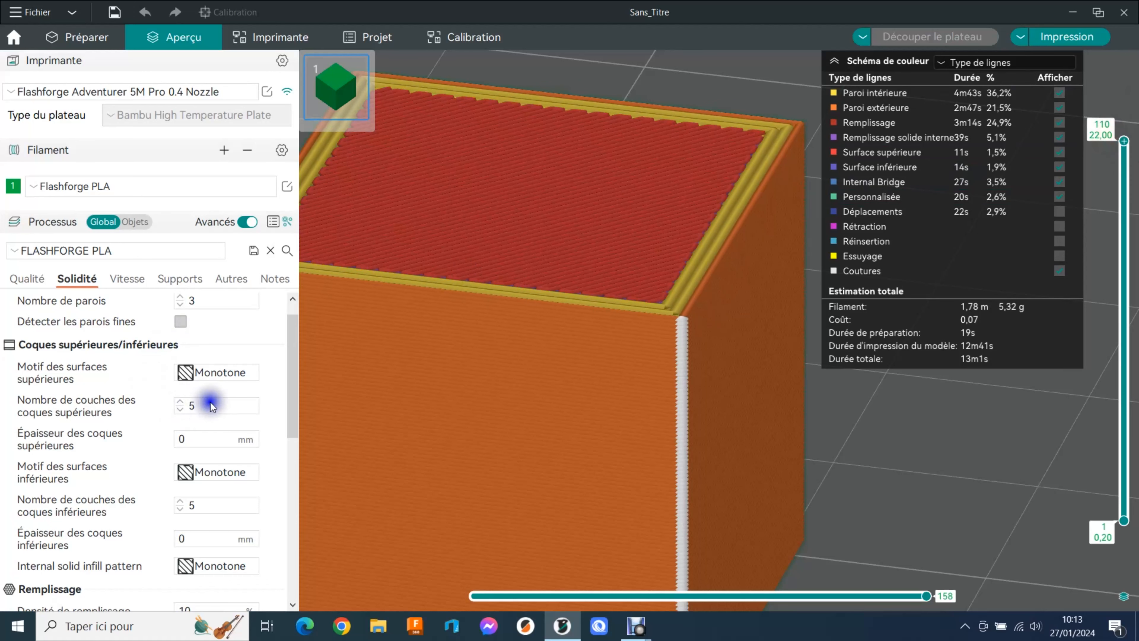
# - Try 10 top shell layers in a reslice of the cube, and restore the preset's layer count
pyautogui.click(183, 409)
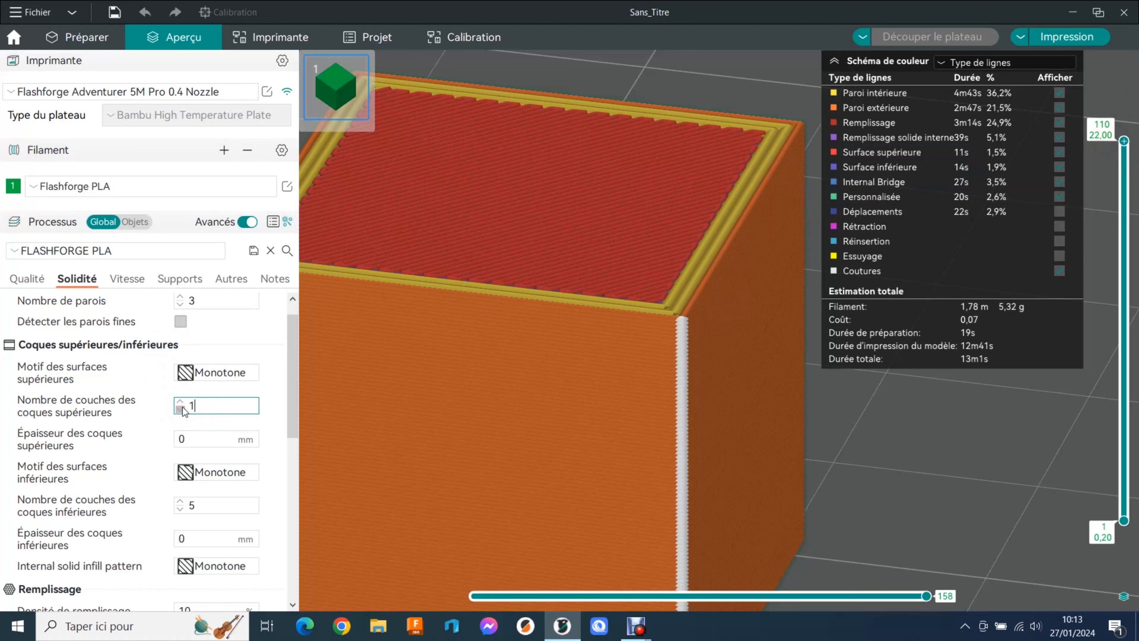
pyautogui.click(951, 474)
pyautogui.click(945, 36)
pyautogui.moveTo(1124, 135)
pyautogui.mouseDown()
pyautogui.moveTo(1128, 182)
pyautogui.moveTo(1127, 134)
pyautogui.mouseUp()
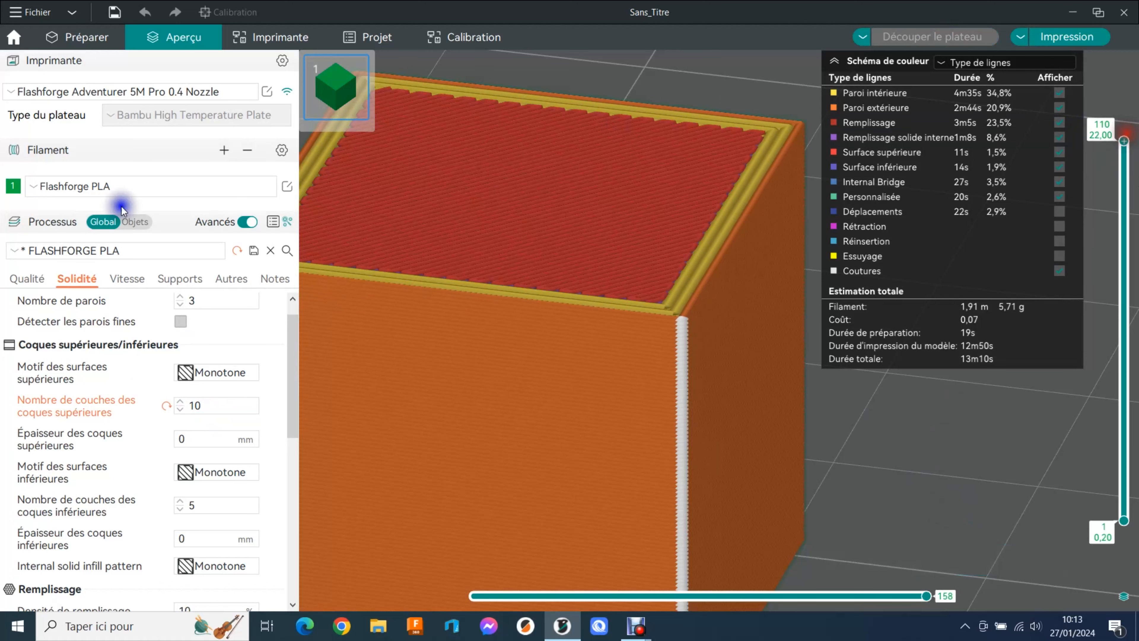
pyautogui.click(165, 407)
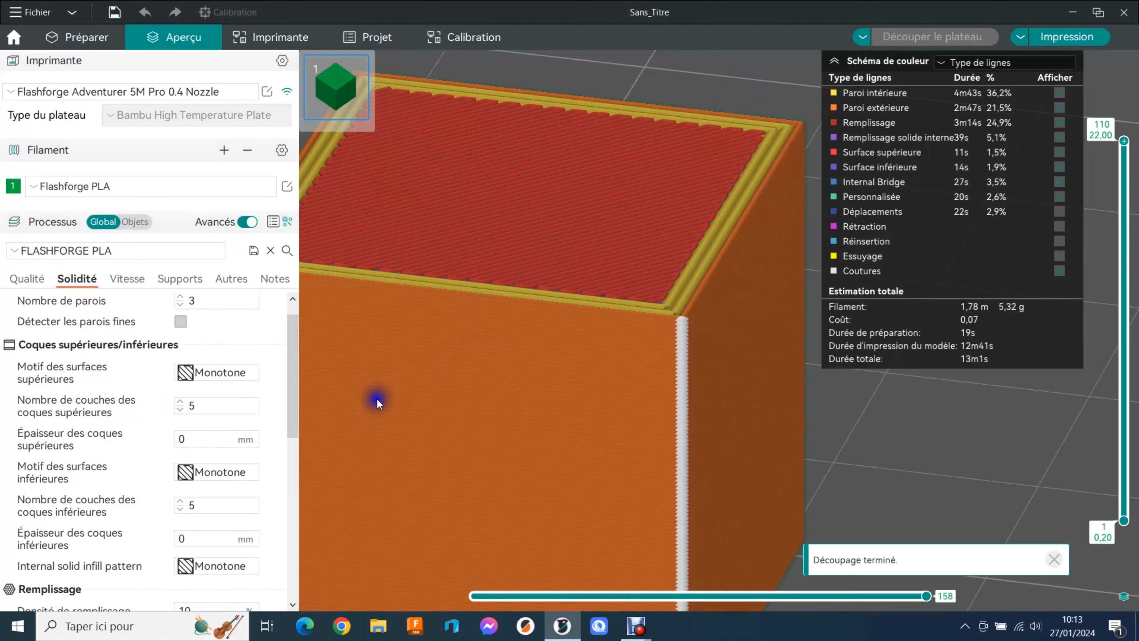
# - Read the top shell thickness explanation and review the number of top shell layers without changing it
pyautogui.moveTo(73, 440)
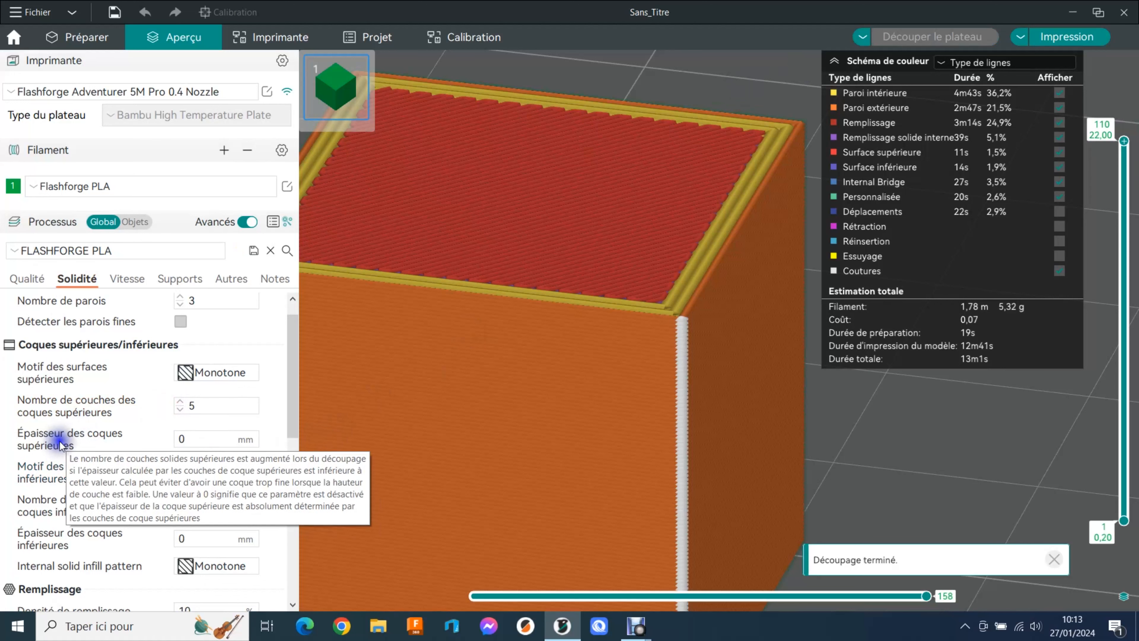
pyautogui.click(191, 404)
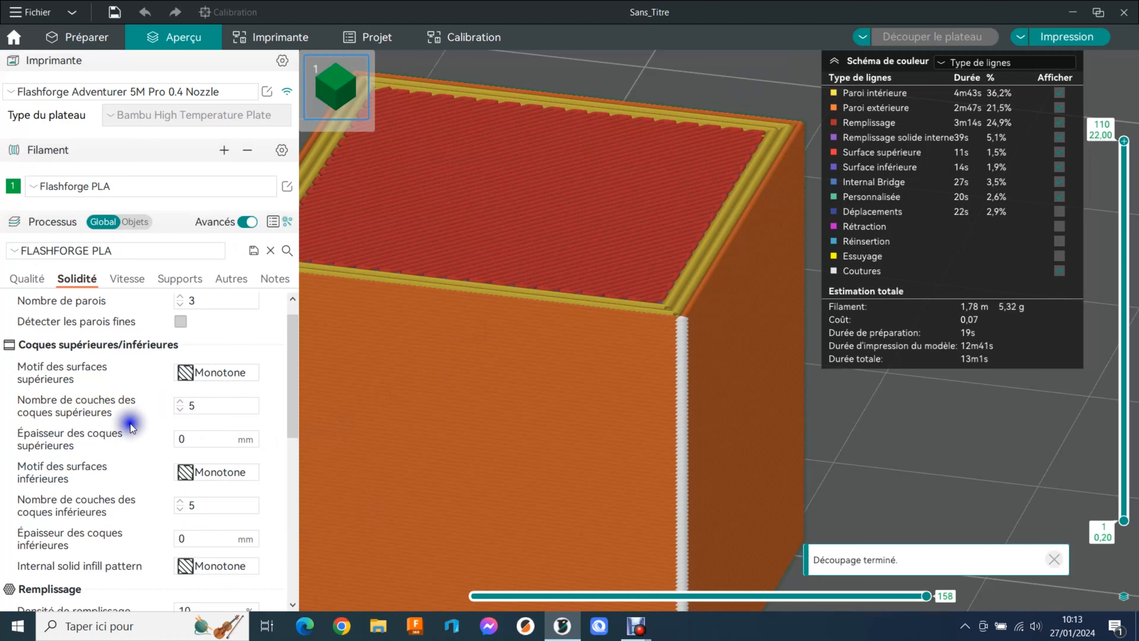
pyautogui.click(180, 410)
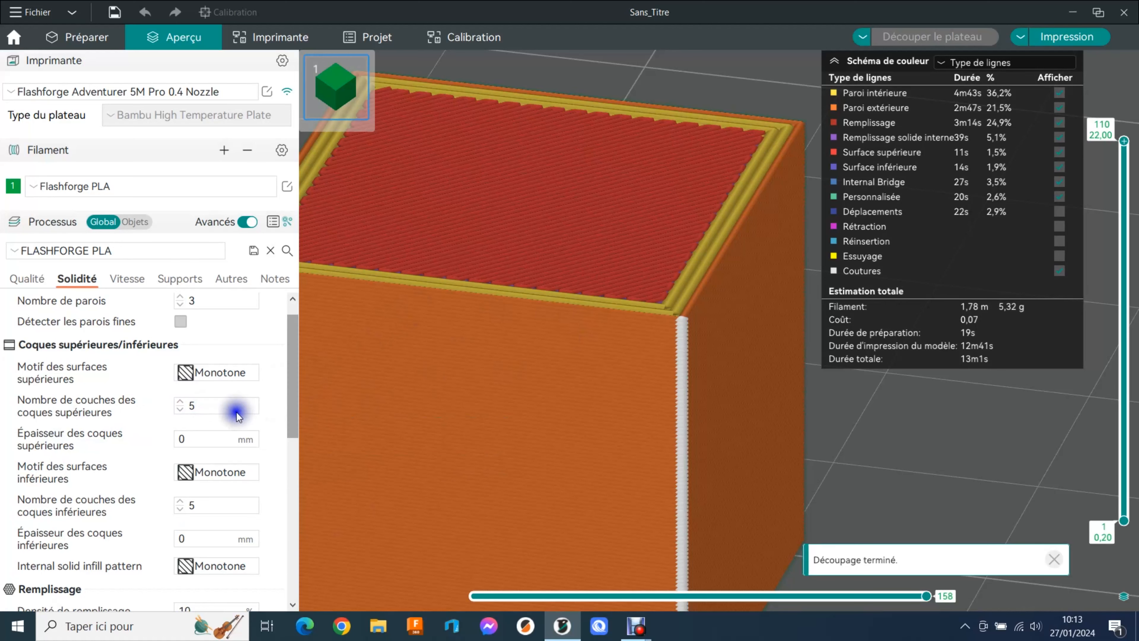
pyautogui.click(201, 398)
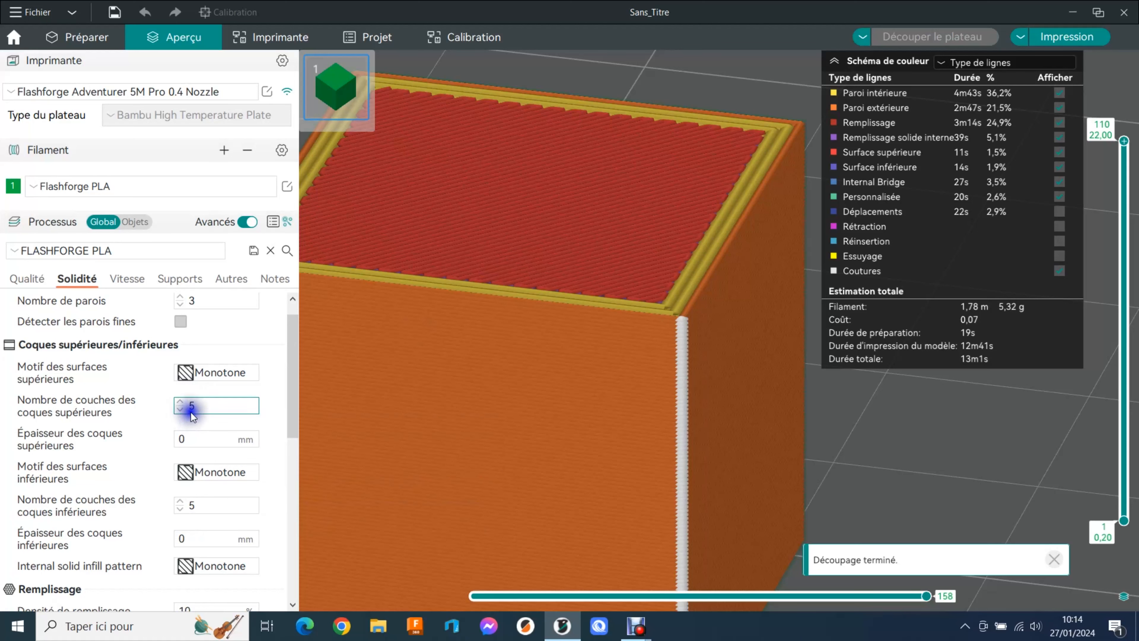
pyautogui.click(480, 307)
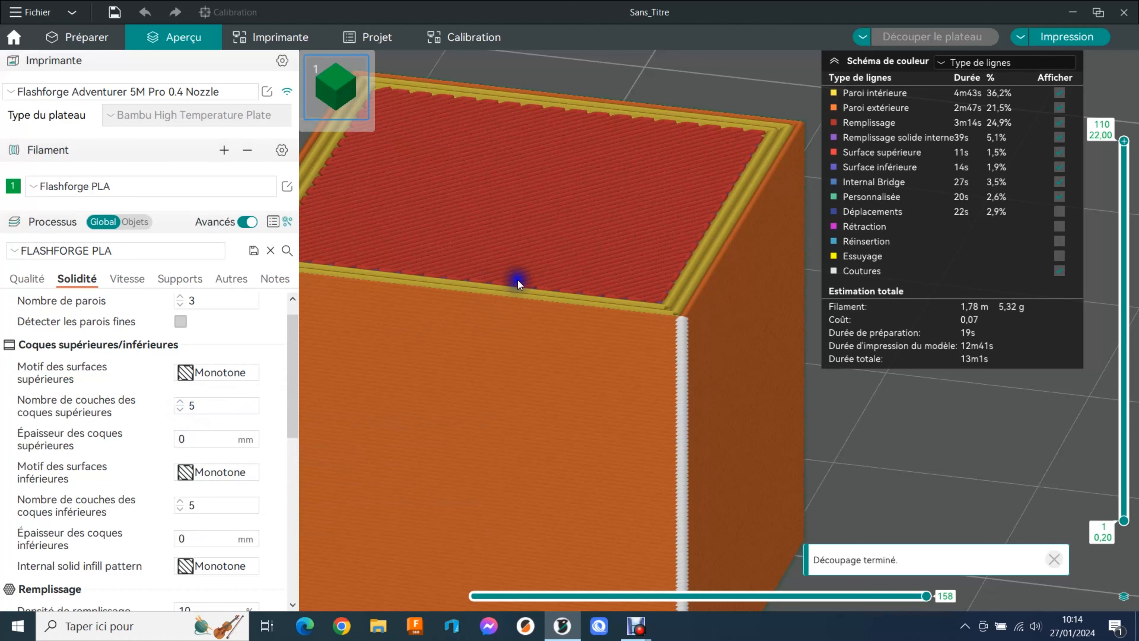
pyautogui.click(200, 407)
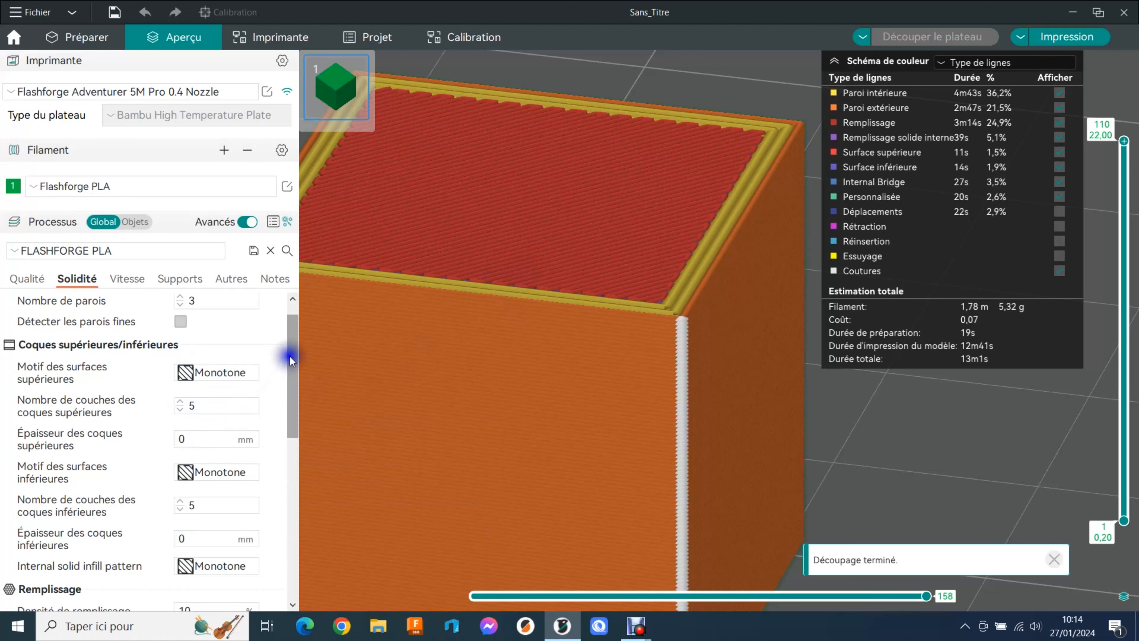
# - Review the bottom shell settings and the infill density and pattern settings
pyautogui.moveTo(290, 359); pyautogui.dragTo(288, 406)
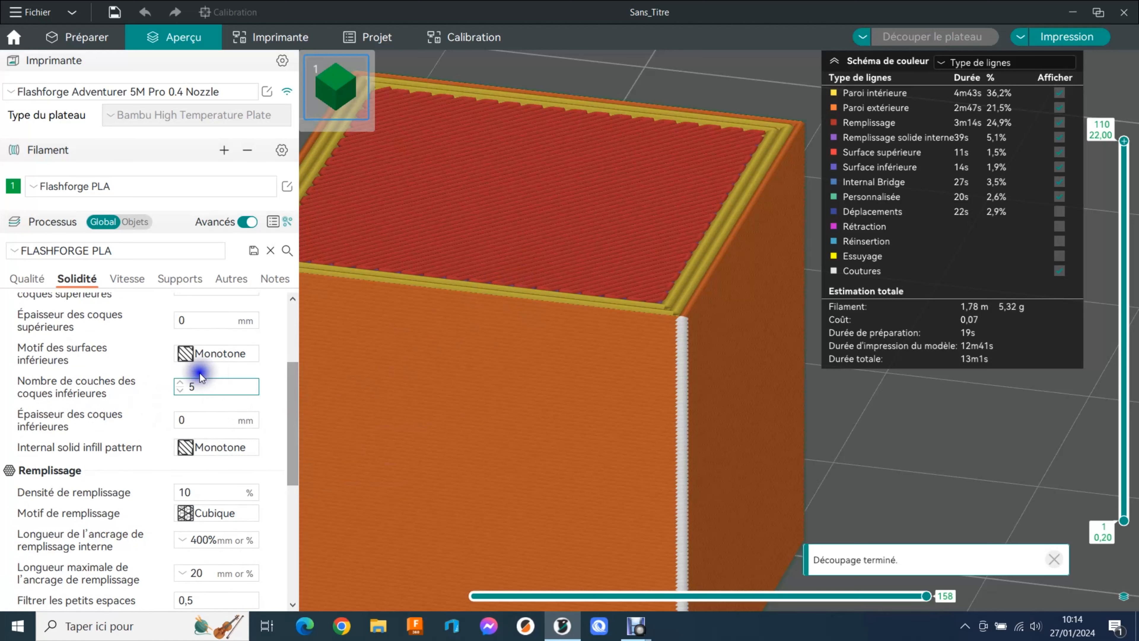
pyautogui.moveTo(292, 404); pyautogui.dragTo(290, 452)
pyautogui.click(184, 374)
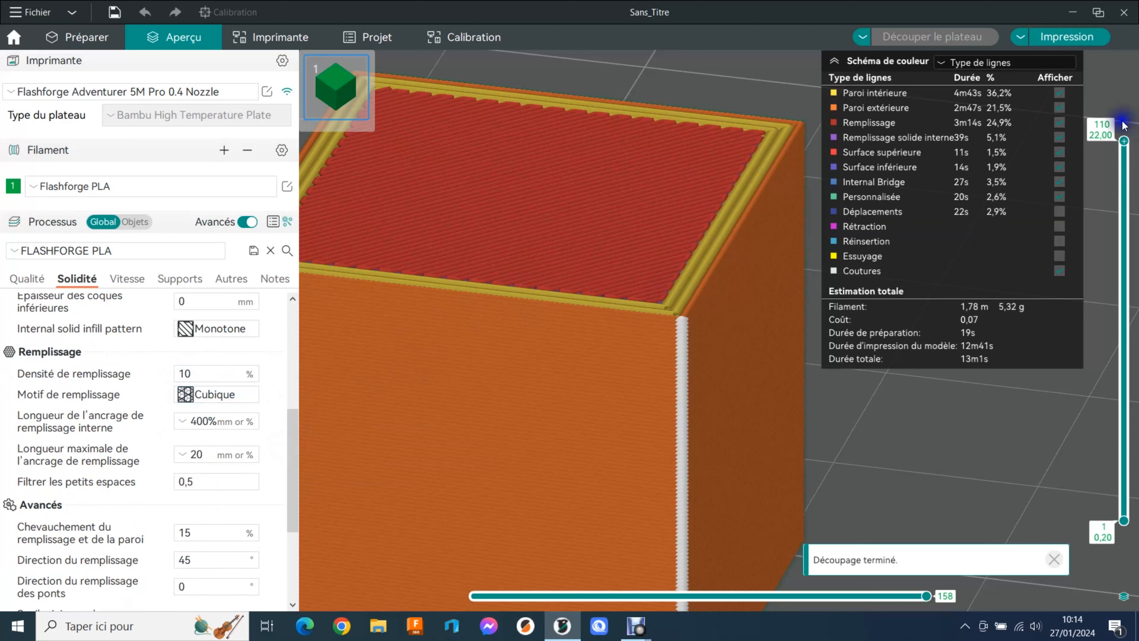
# - Inspect the cube's cubic infill at layer 86 against the infill density setting, and show all 110 layers again
pyautogui.moveTo(1124, 140); pyautogui.dragTo(1124, 227)
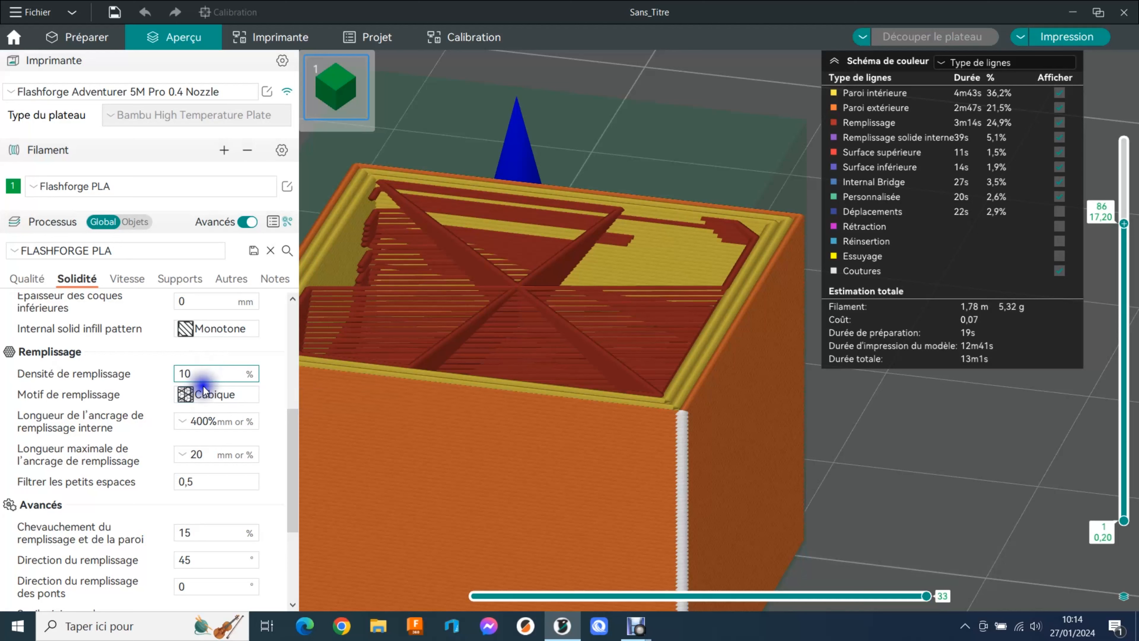
pyautogui.click(196, 376)
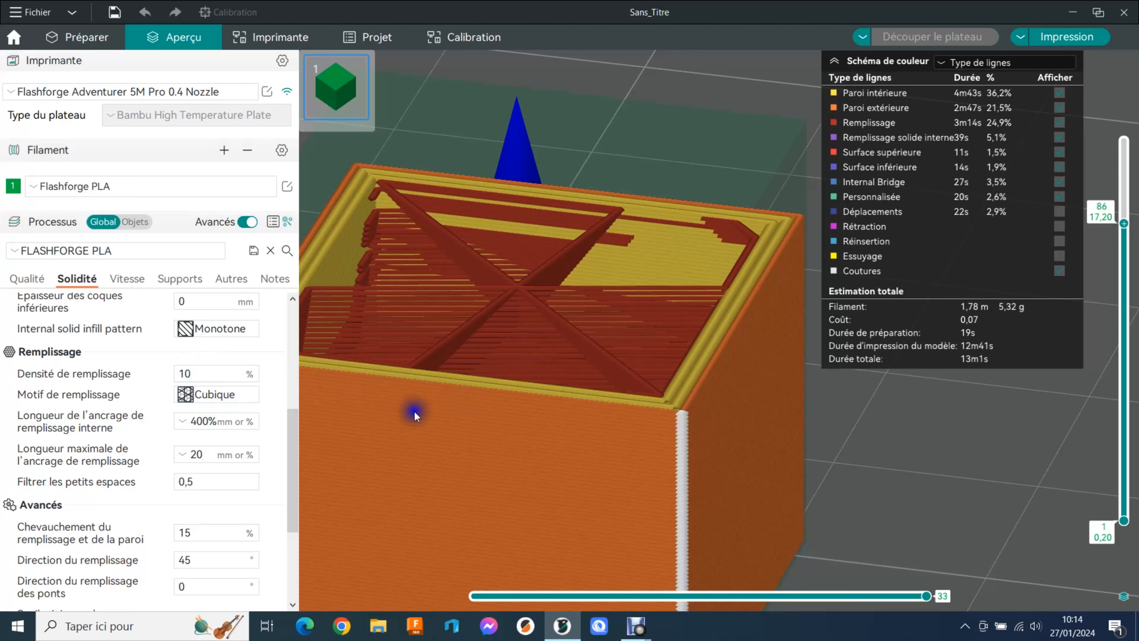
pyautogui.click(187, 381)
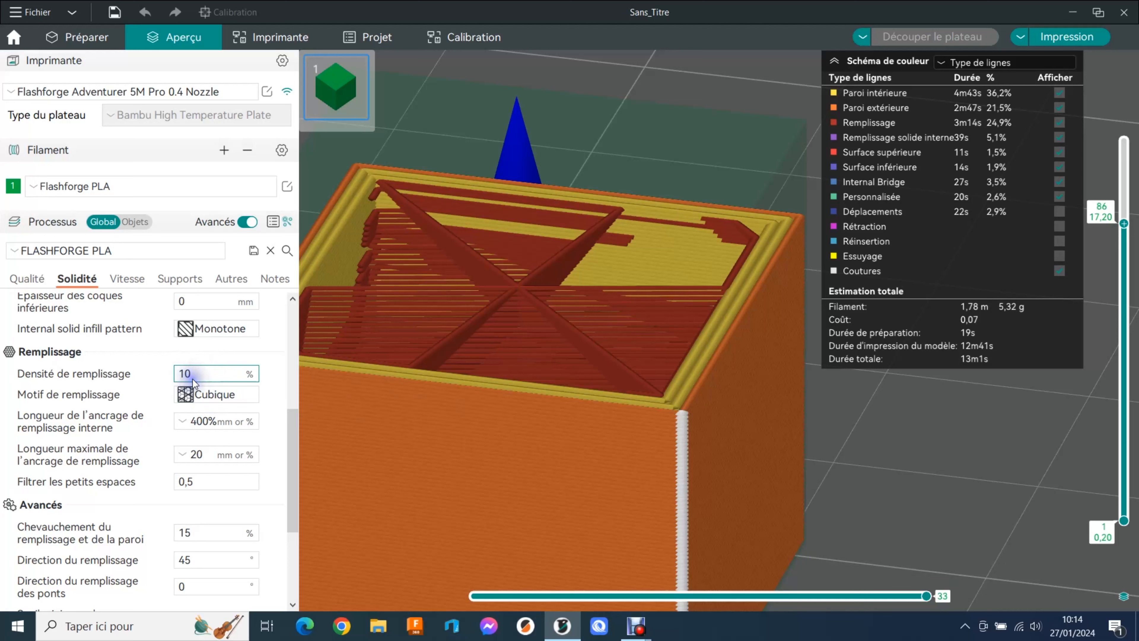
pyautogui.click(406, 376)
pyautogui.click(208, 375)
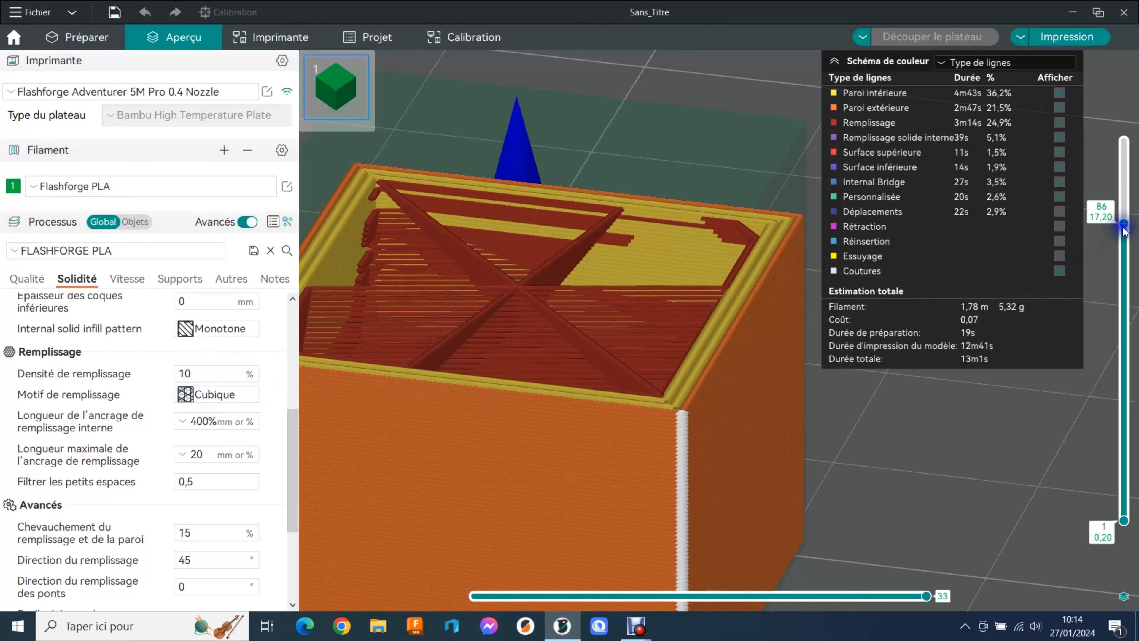
pyautogui.moveTo(1124, 223); pyautogui.dragTo(1124, 141)
pyautogui.scroll(-3, 803, 551)
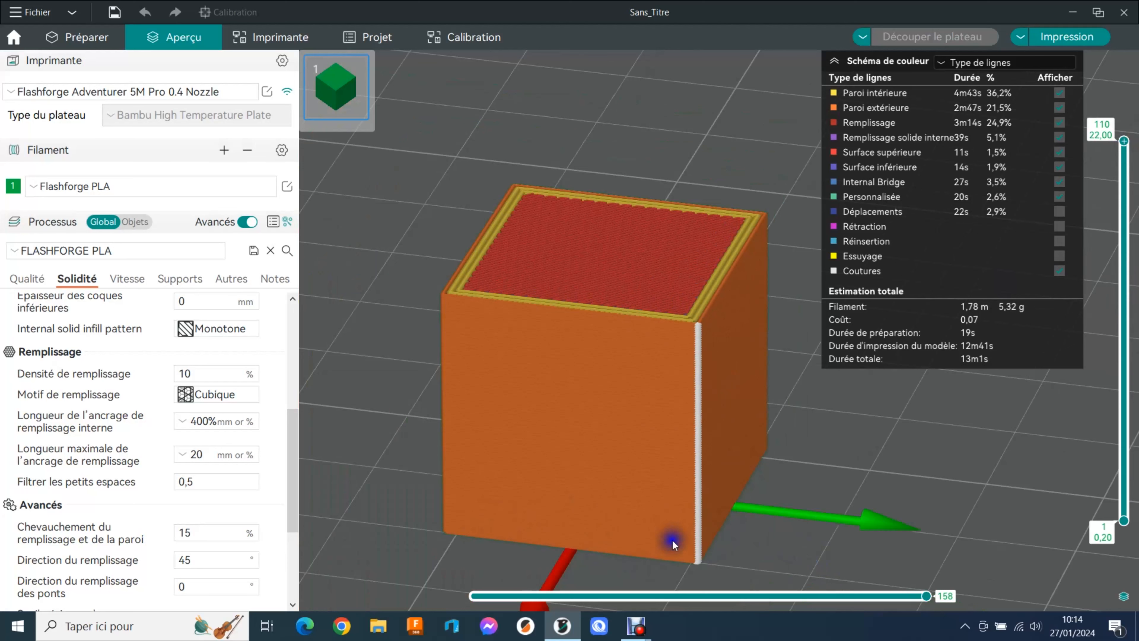
# - Inspect the cube's infill at layer 91 and review the available infill patterns, keeping Cubique
pyautogui.moveTo(794, 479); pyautogui.dragTo(848, 470)
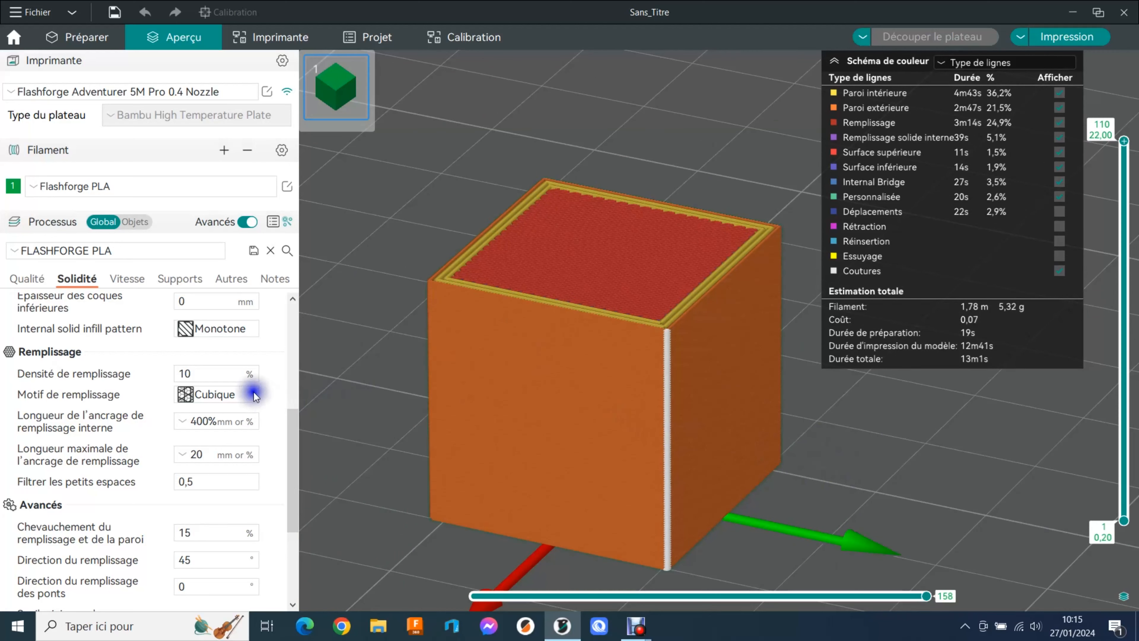
pyautogui.moveTo(1124, 142); pyautogui.dragTo(1123, 206)
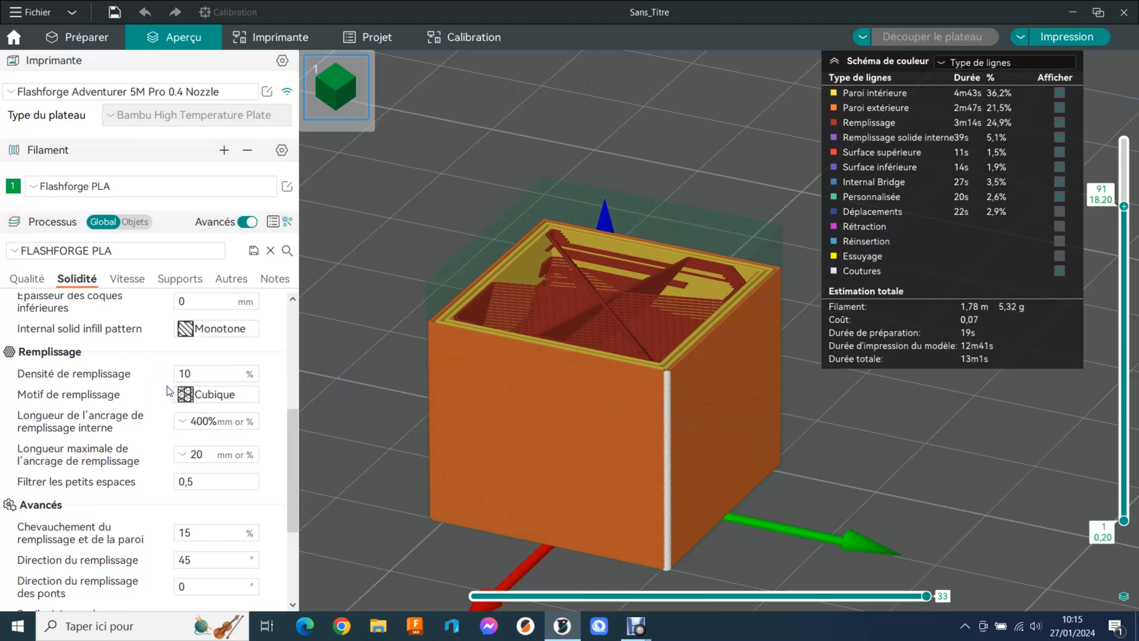
pyautogui.click(186, 393)
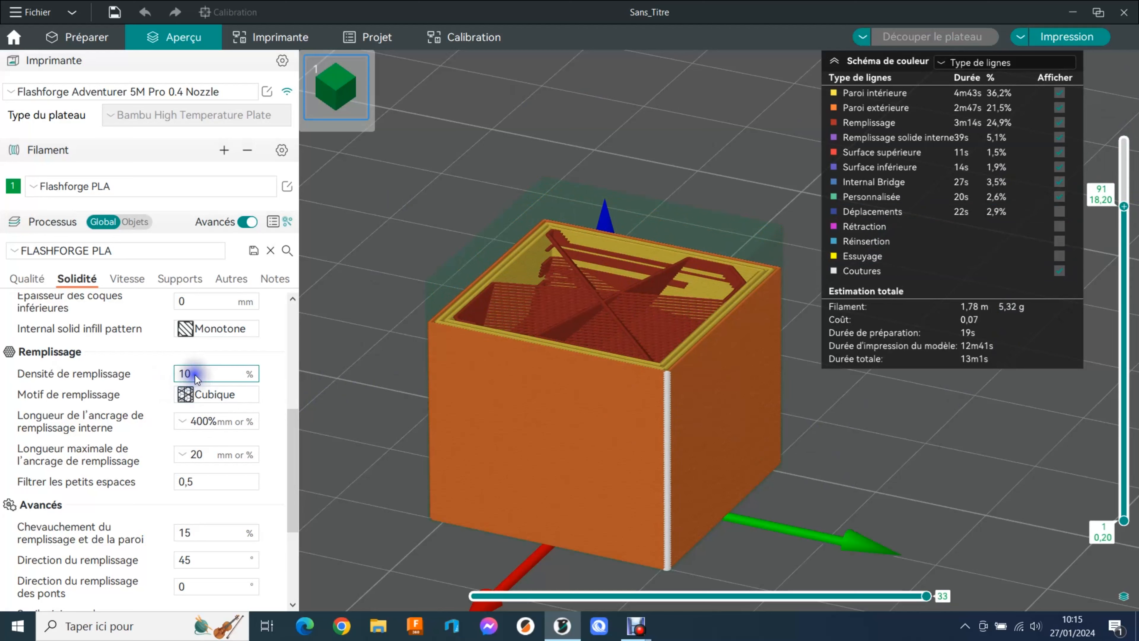
pyautogui.click(436, 347)
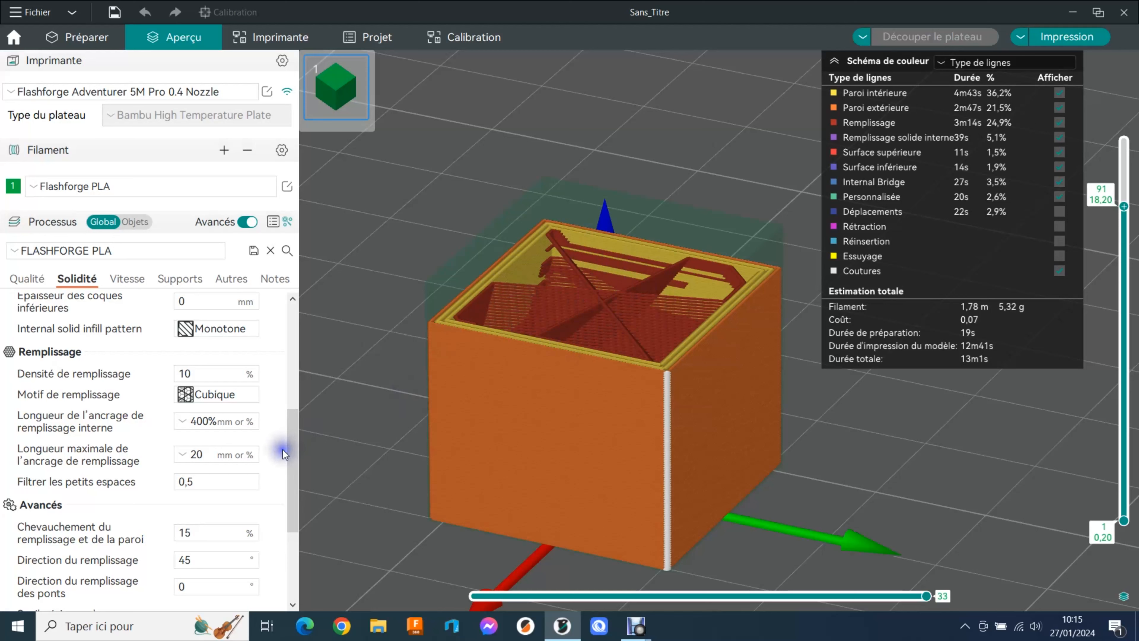
pyautogui.click(215, 396)
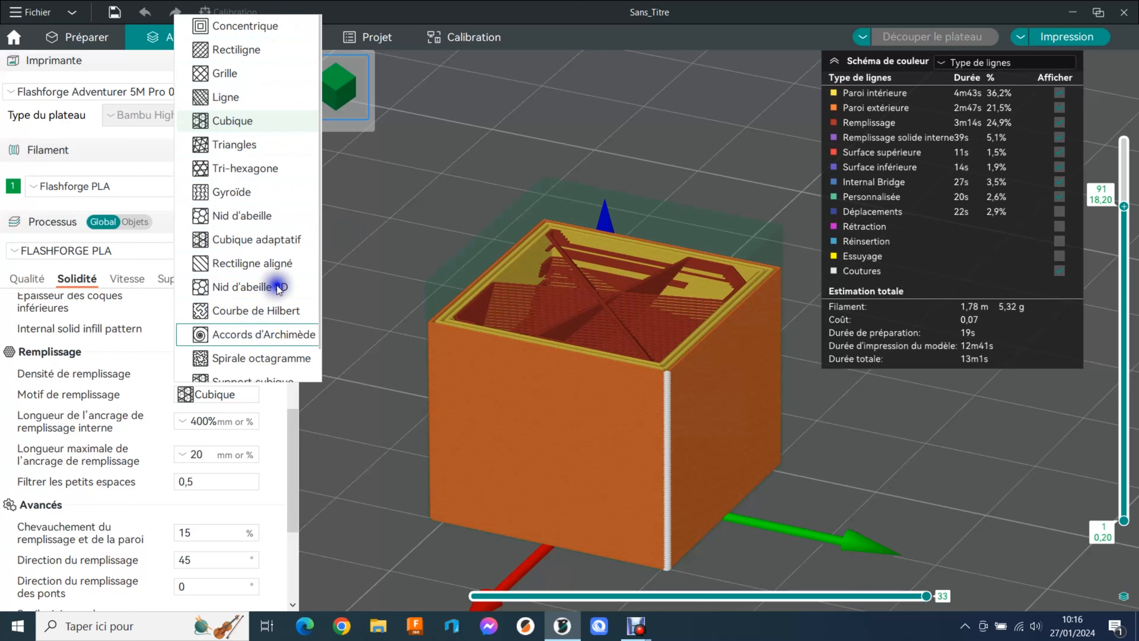
pyautogui.click(246, 121)
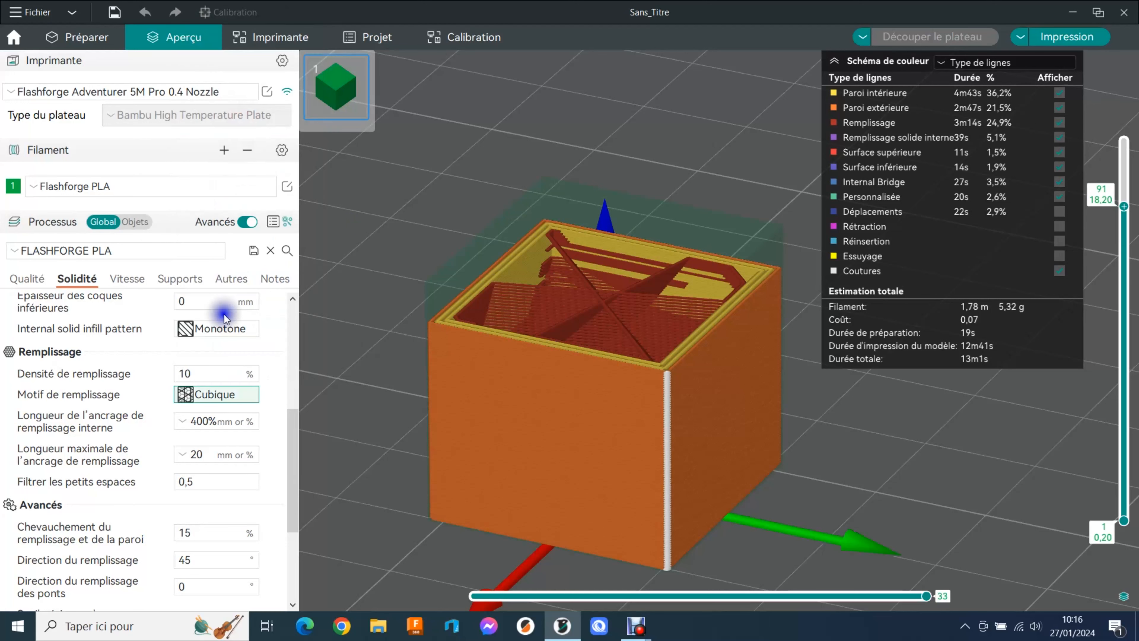
# - Review the advanced infill parameters at the end of the strength settings
pyautogui.scroll(-1, 293, 437)
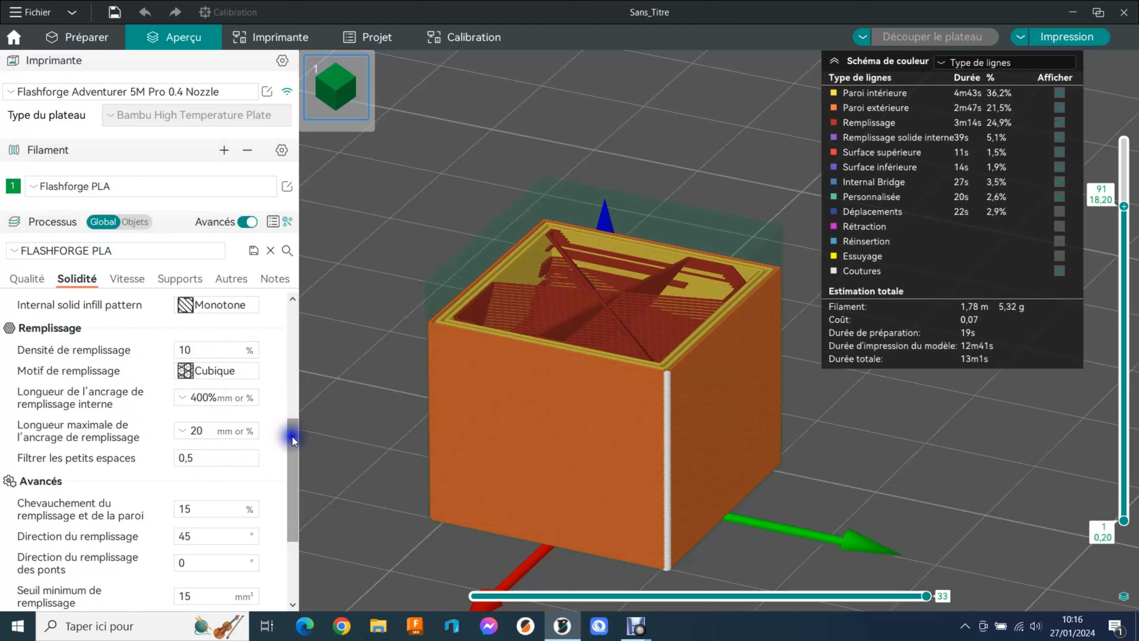
pyautogui.moveTo(294, 442); pyautogui.dragTo(291, 505)
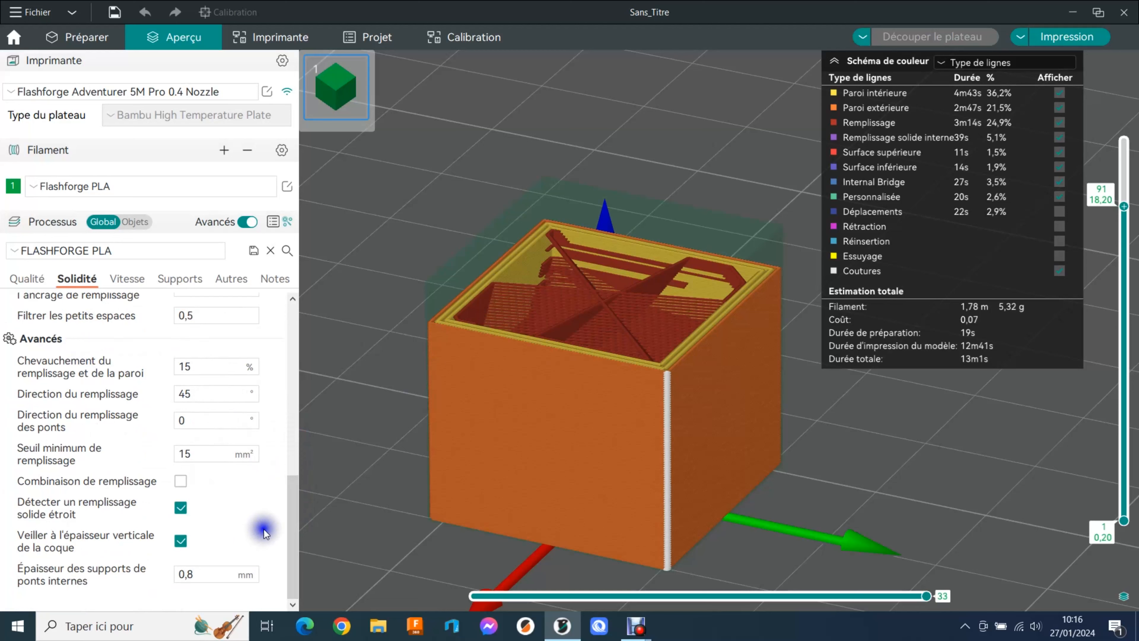
pyautogui.scroll(8, 289, 454)
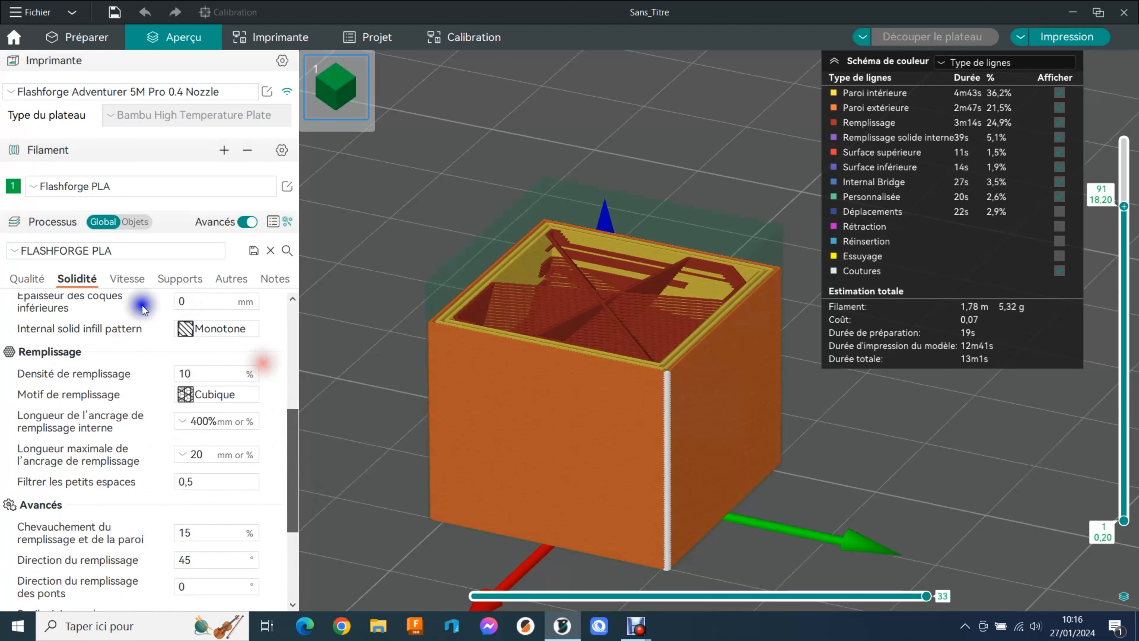
# - Open the speed settings and review the initial layer and solid infill speeds
pyautogui.click(125, 279)
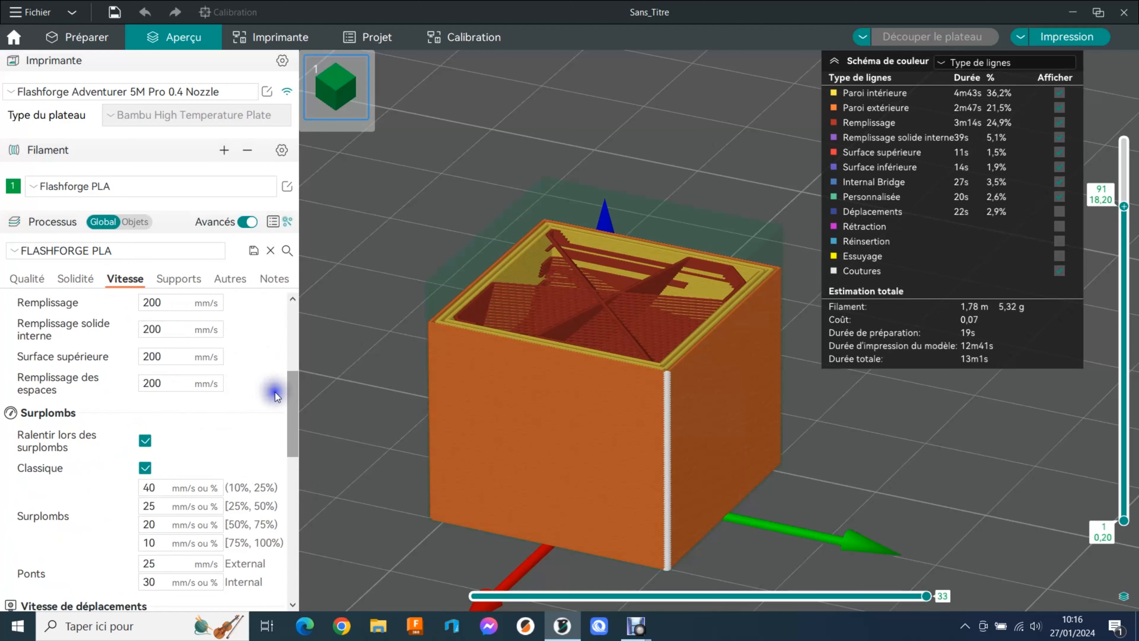
pyautogui.moveTo(290, 424); pyautogui.dragTo(287, 301)
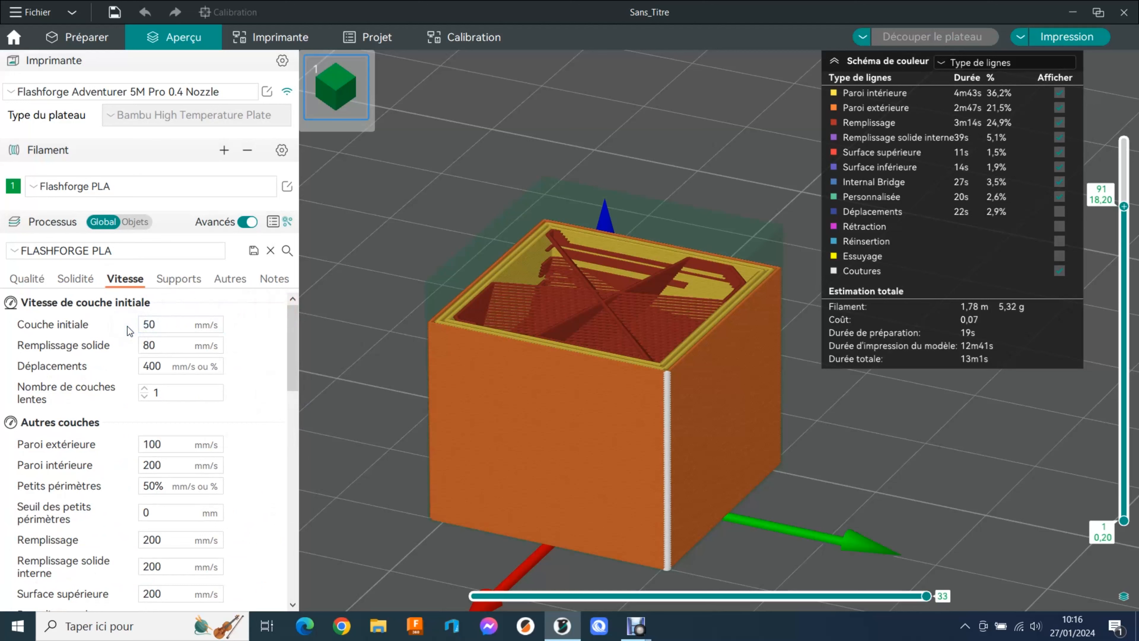
pyautogui.click(174, 327)
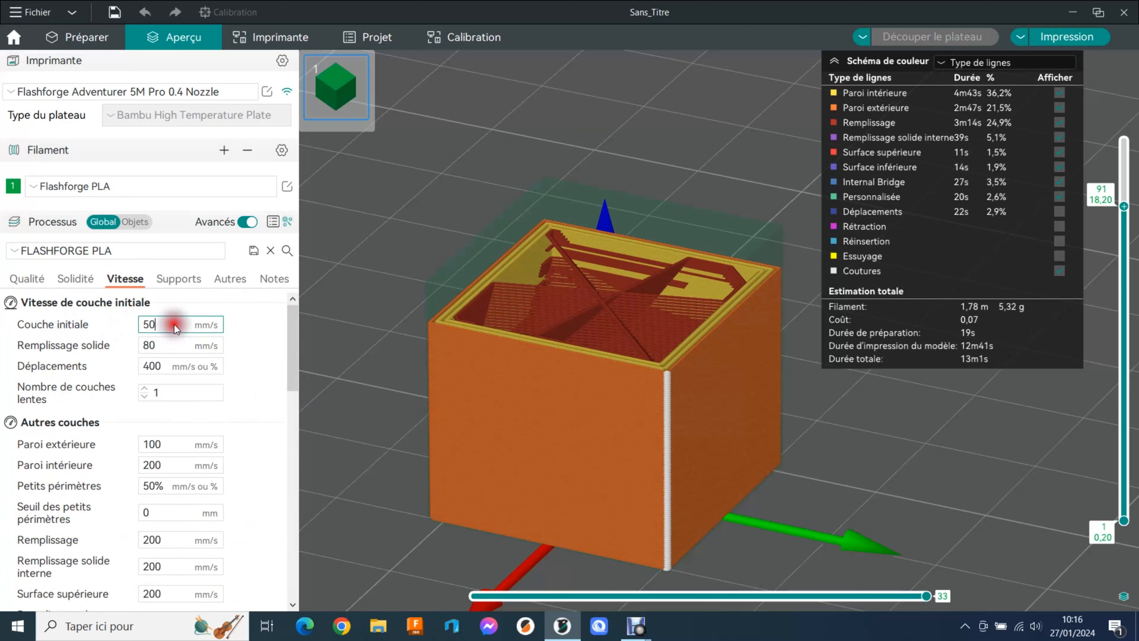
pyautogui.rightClick(118, 341)
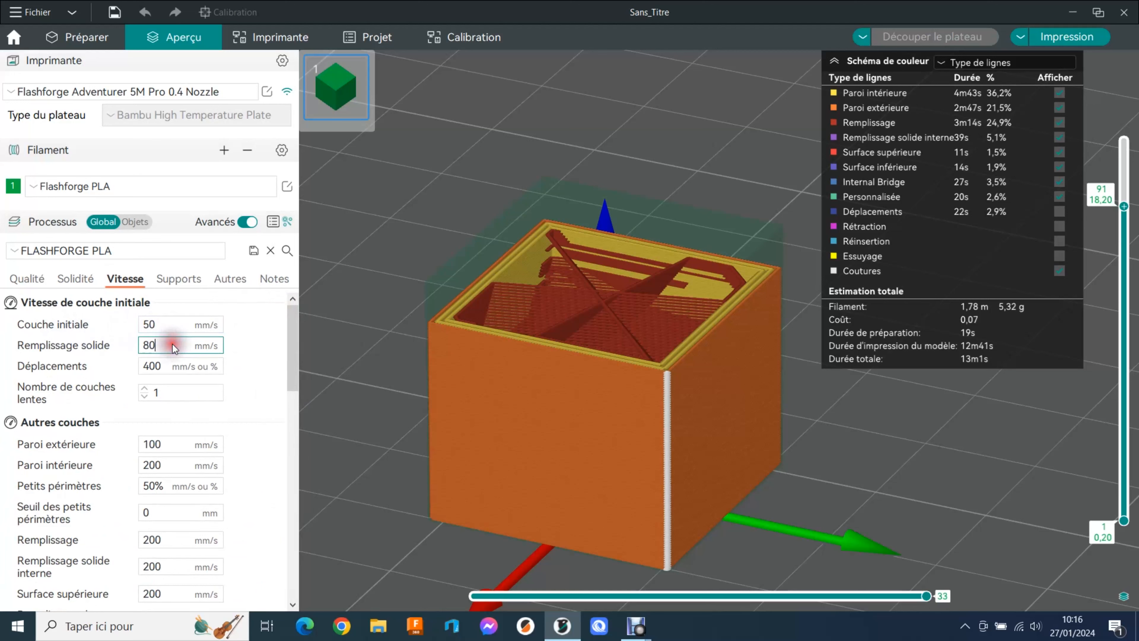
# - Show the sliced cube up to layer 108 and set the preview's color scheme to Vitesse
pyautogui.rightClick(1123, 245)
pyautogui.moveTo(1125, 211); pyautogui.dragTo(1123, 148)
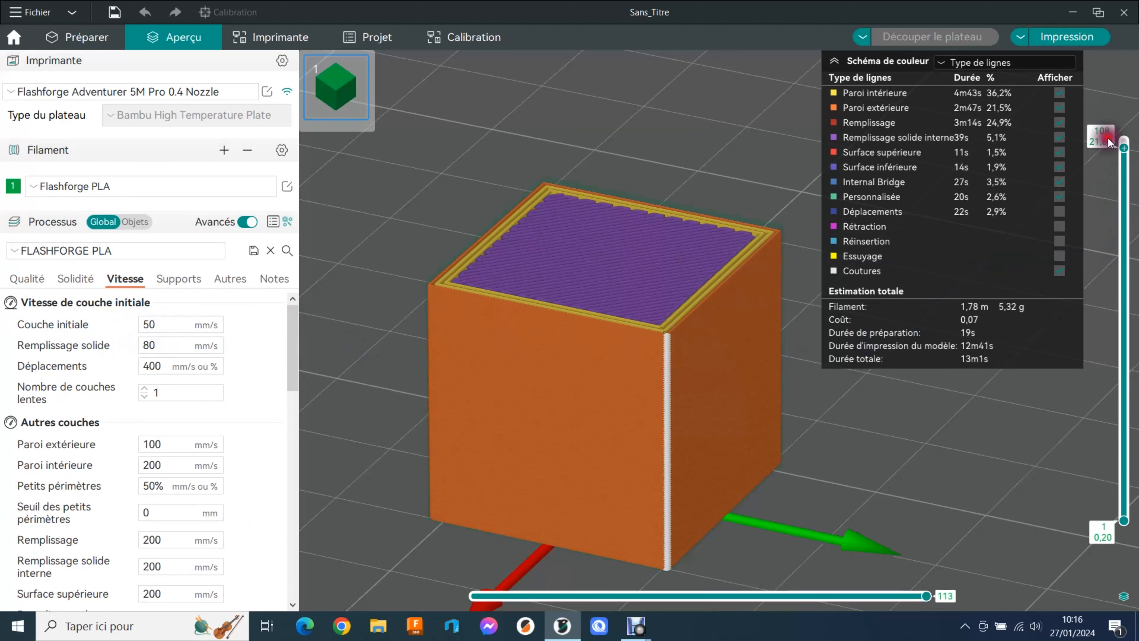
pyautogui.click(983, 62)
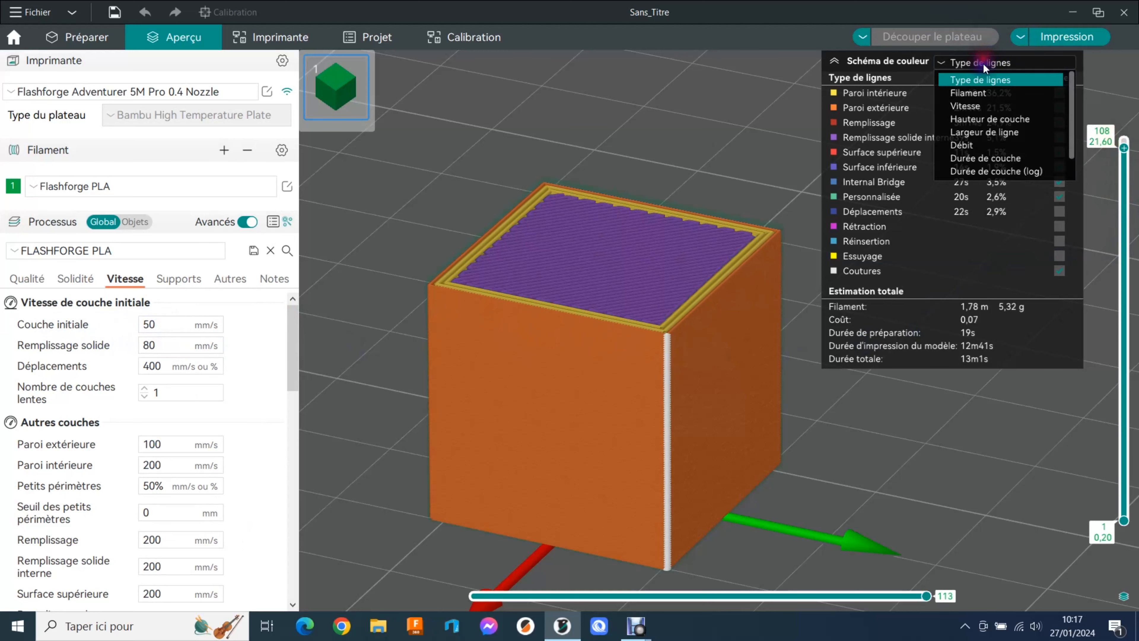
pyautogui.click(977, 107)
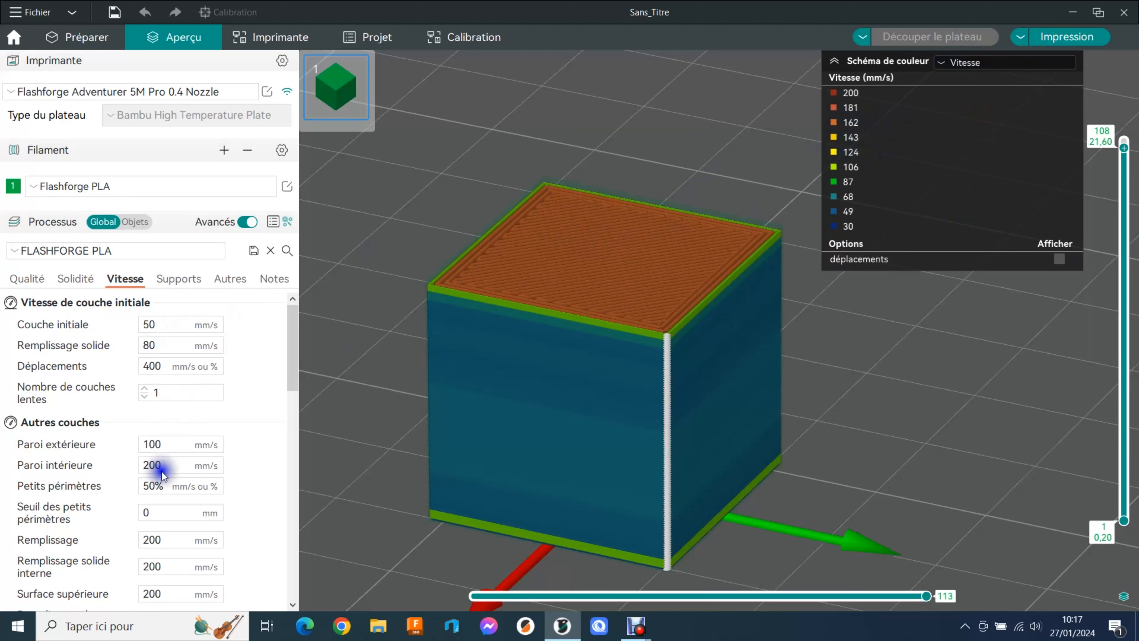
pyautogui.scroll(-5, 297, 361)
pyautogui.scroll(5, 297, 362)
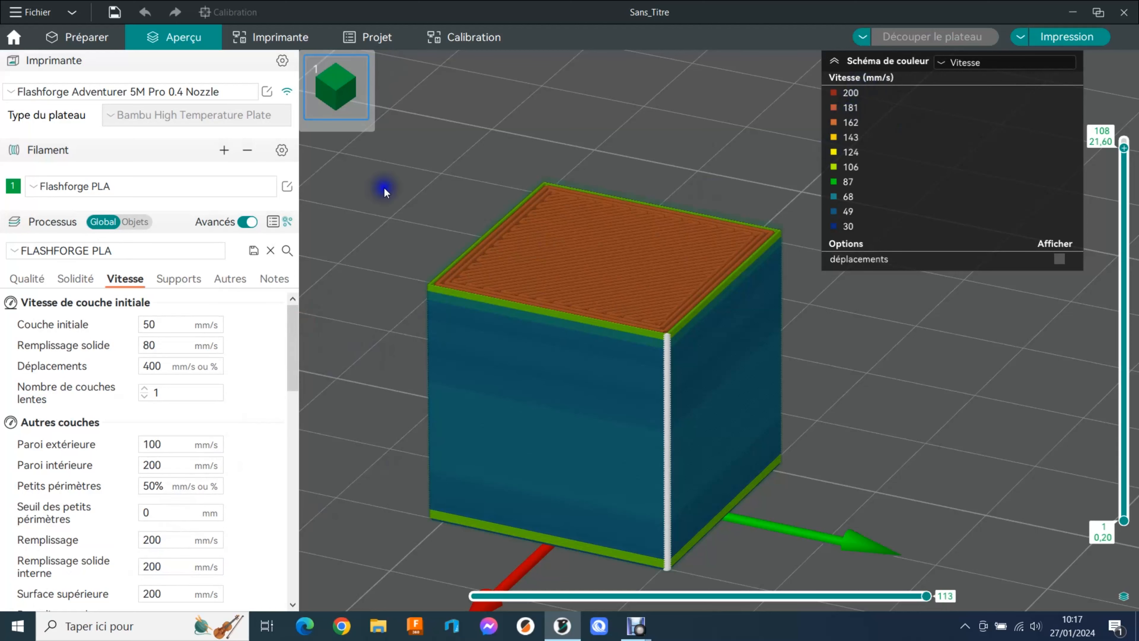
# - In the Flashforge PLA cooling settings, set the maximum speed threshold's layer time to 0 s and reslice the plate
pyautogui.click(285, 186)
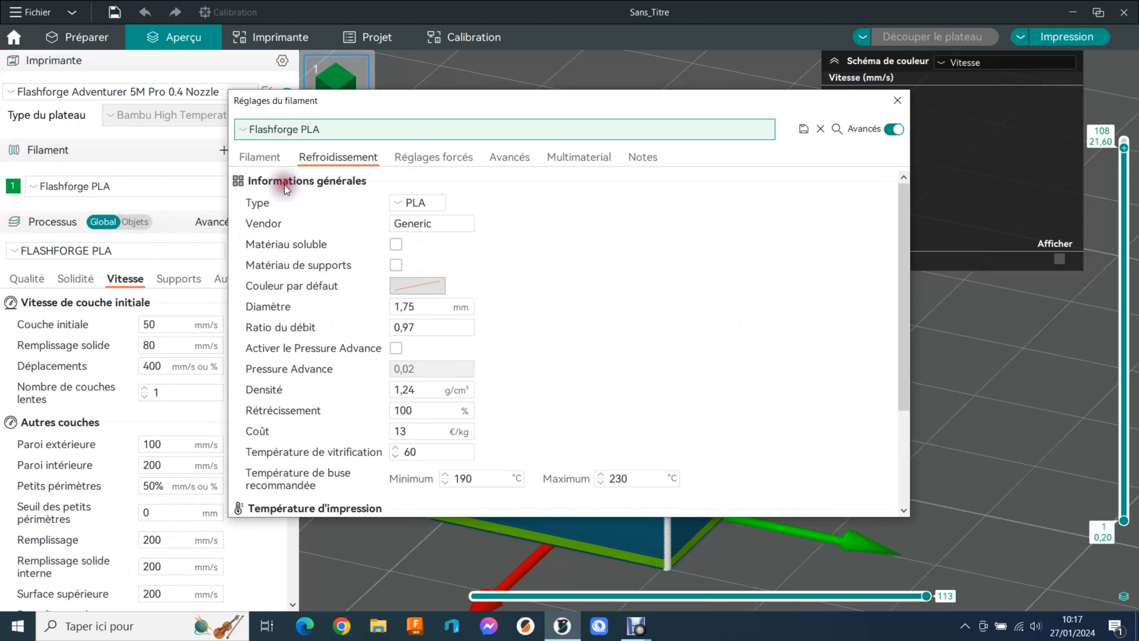
pyautogui.click(339, 158)
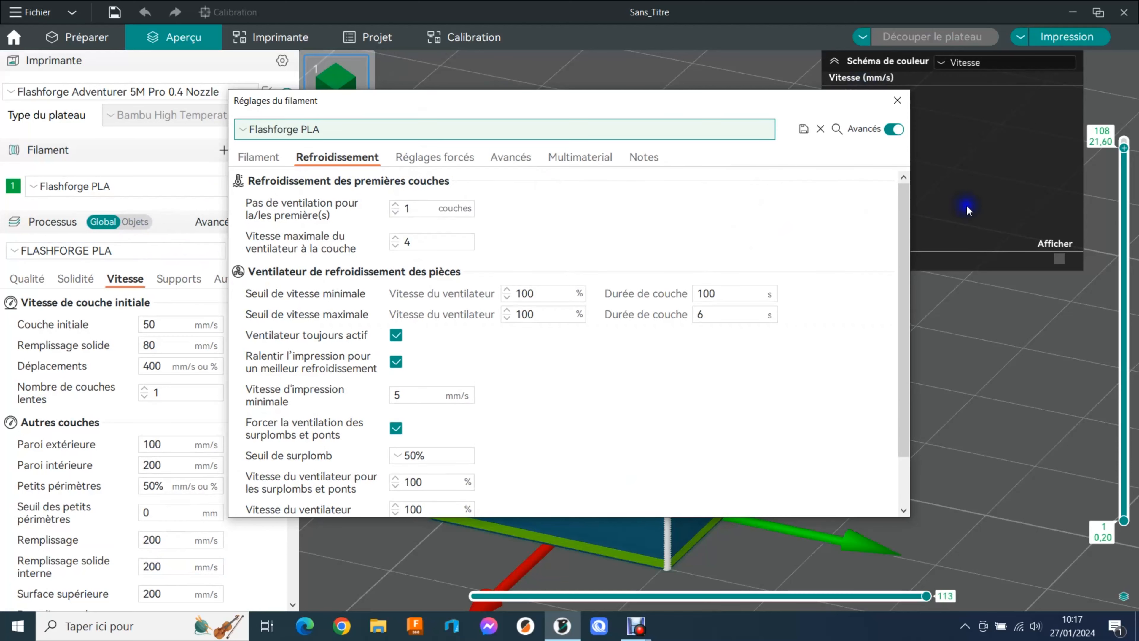
pyautogui.click(715, 315)
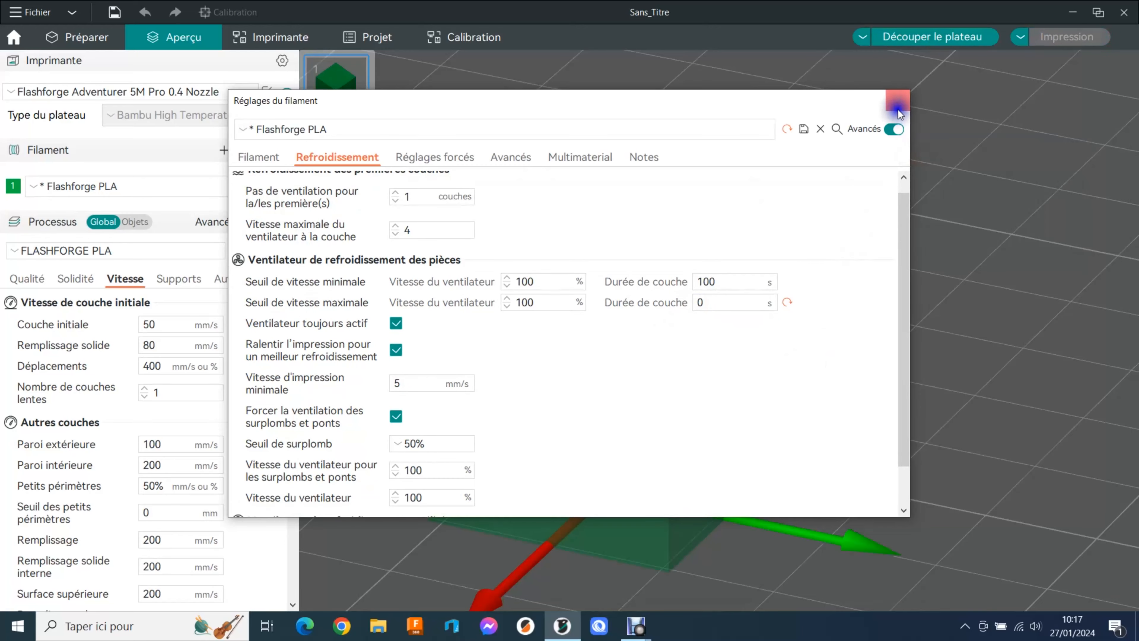
pyautogui.click(897, 102)
pyautogui.click(929, 37)
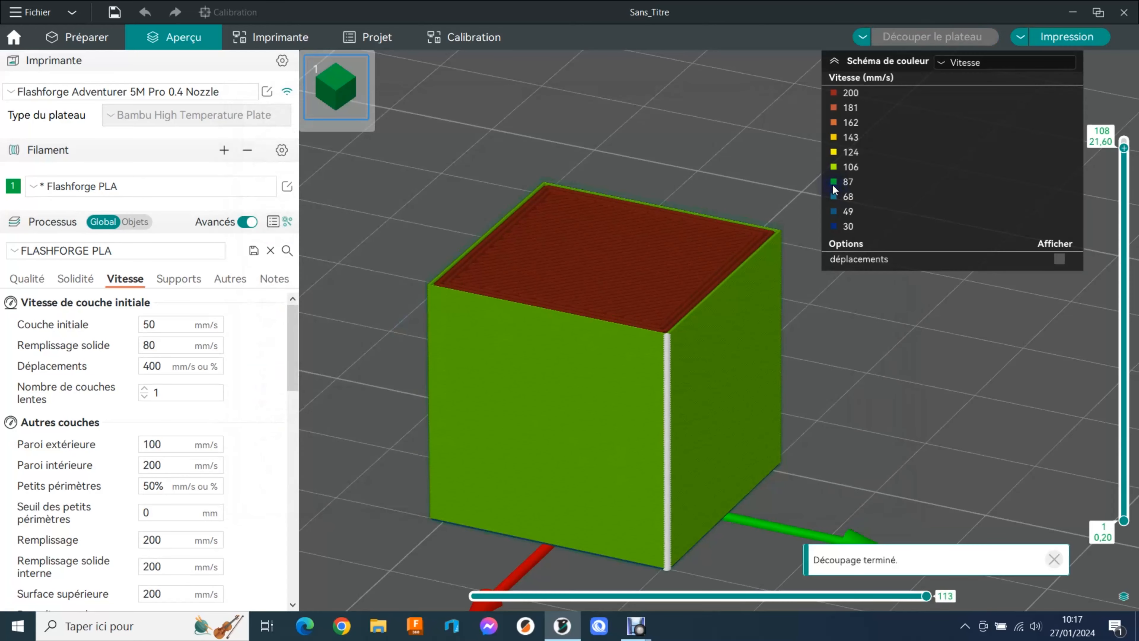
# - Compare the speed colors at layer 106 with the internal bridge speed setting, and inspect layer 102
pyautogui.moveTo(814, 393); pyautogui.dragTo(808, 395)
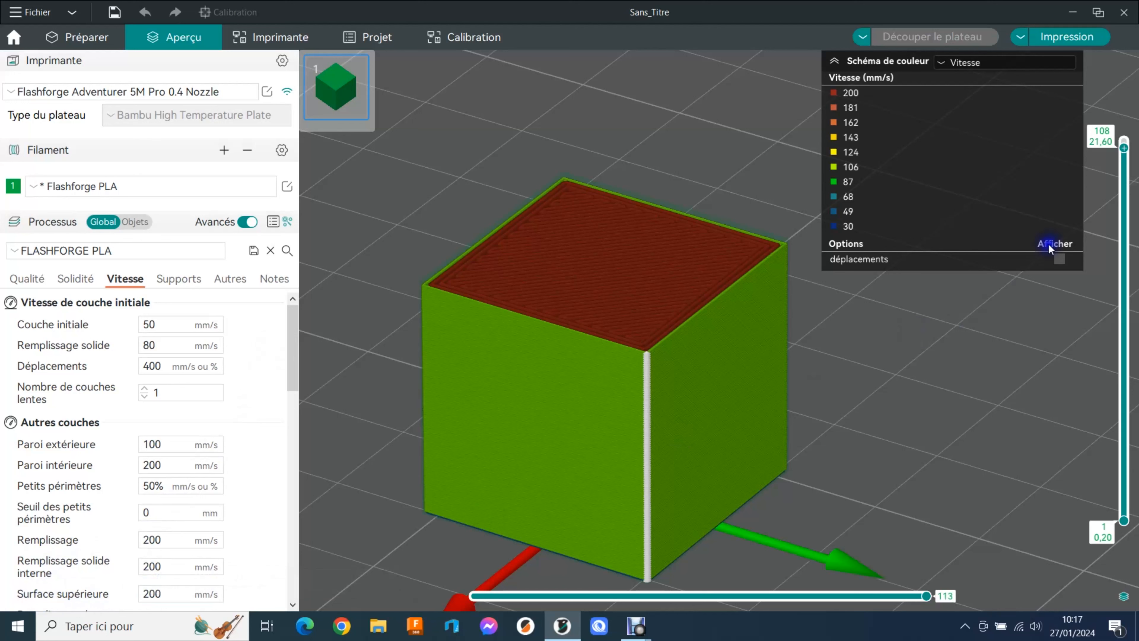
pyautogui.moveTo(1124, 147); pyautogui.dragTo(1123, 158)
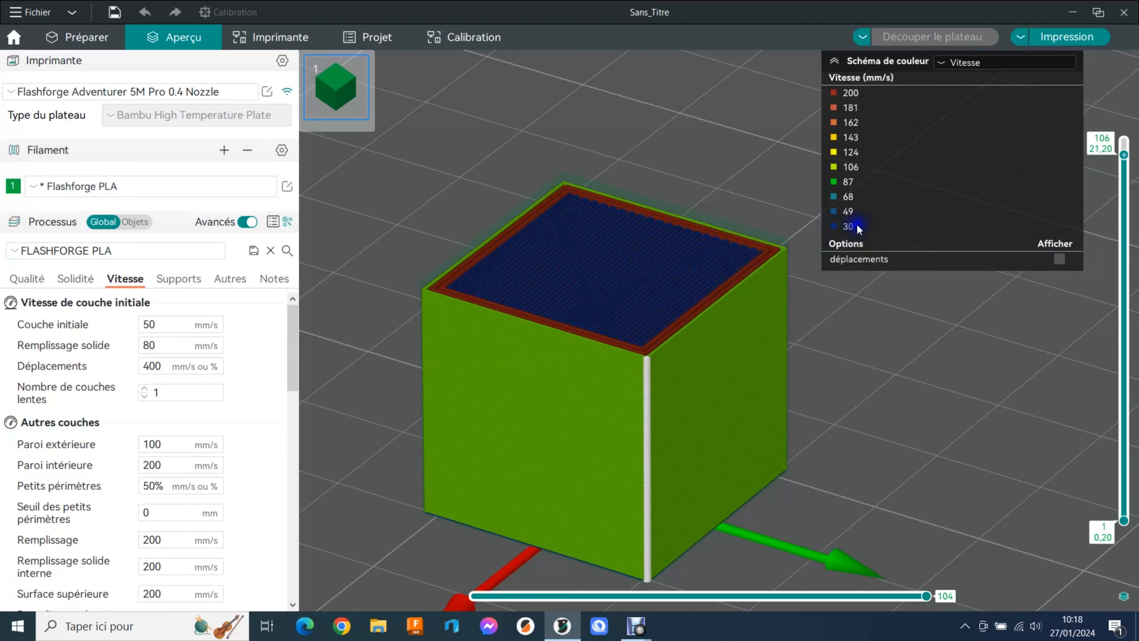
pyautogui.scroll(-3, 290, 354)
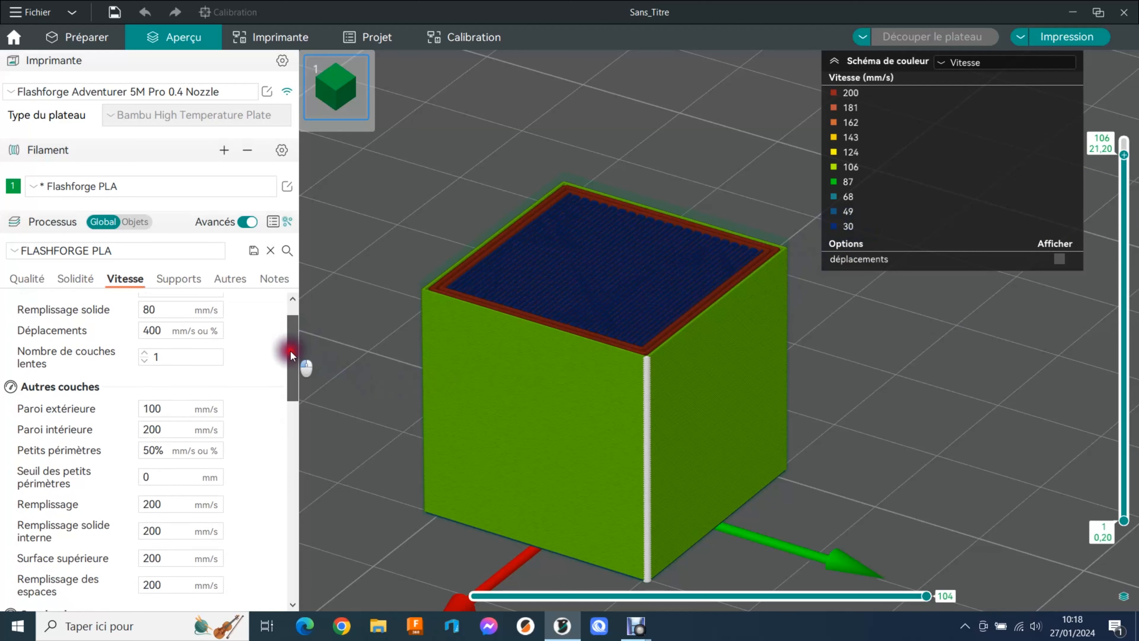
pyautogui.moveTo(287, 367); pyautogui.dragTo(283, 447)
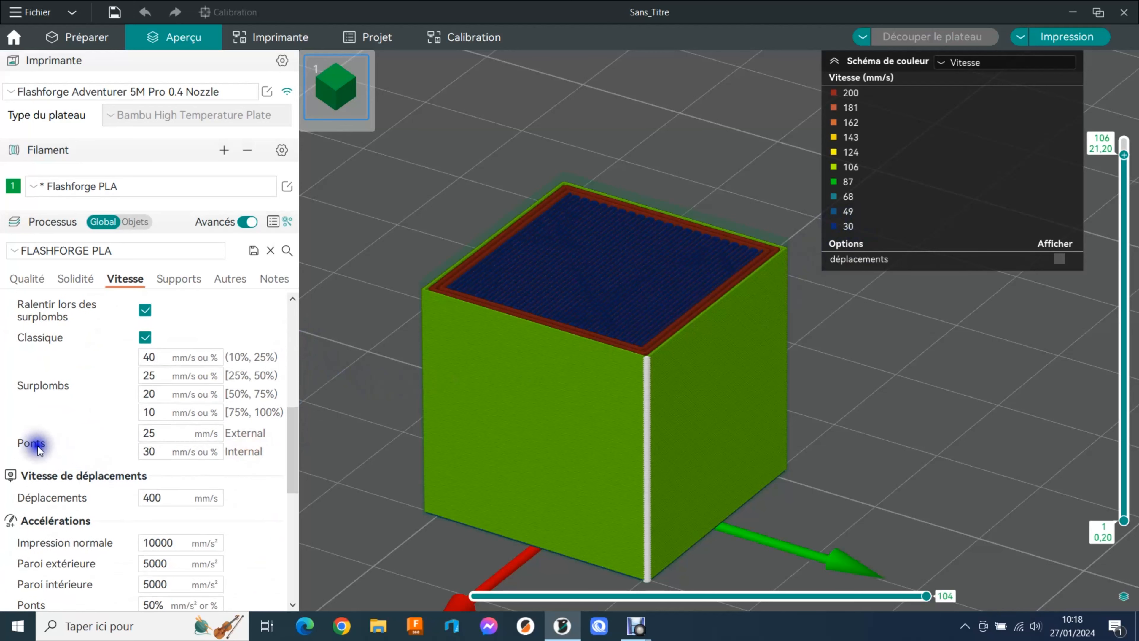
pyautogui.click(140, 451)
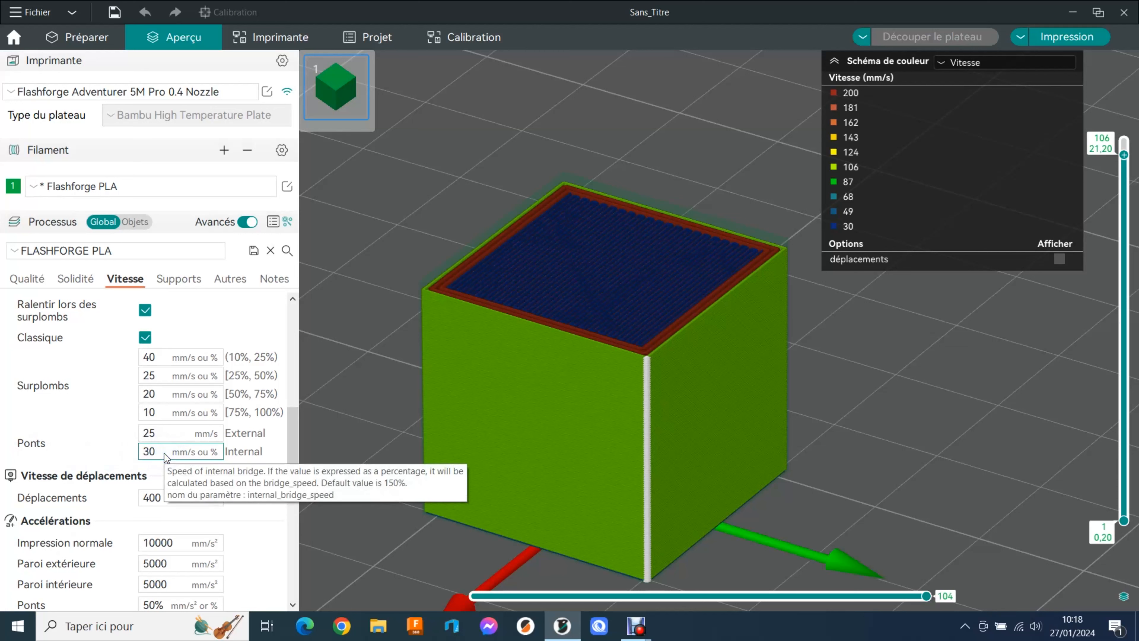
pyautogui.click(157, 456)
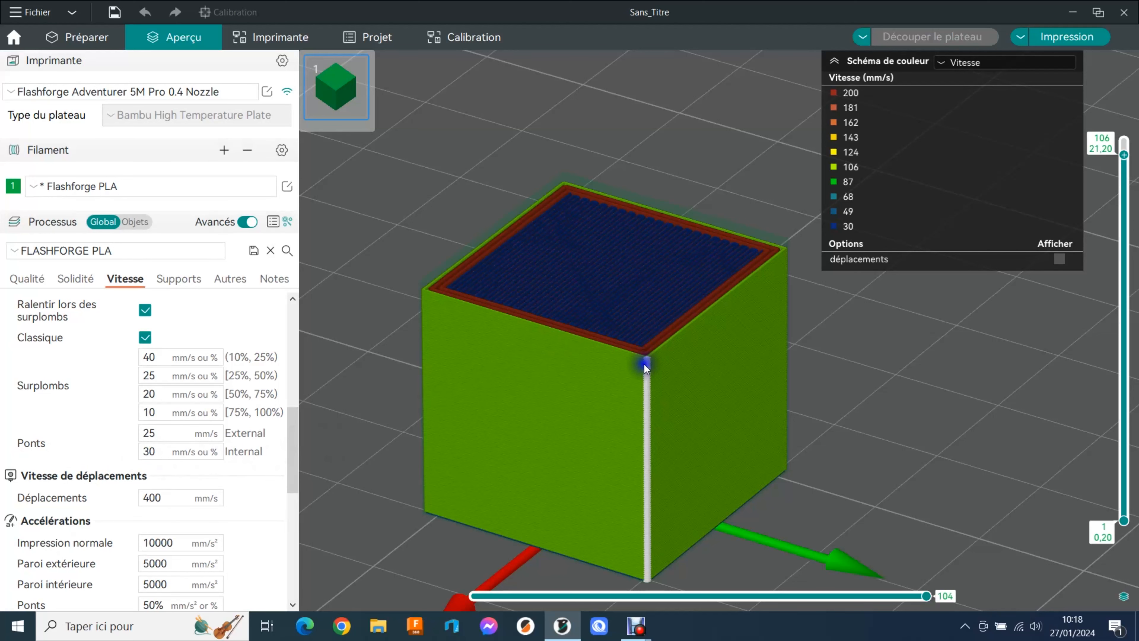
pyautogui.moveTo(877, 374); pyautogui.dragTo(914, 373)
pyautogui.scroll(-4, 1107, 181)
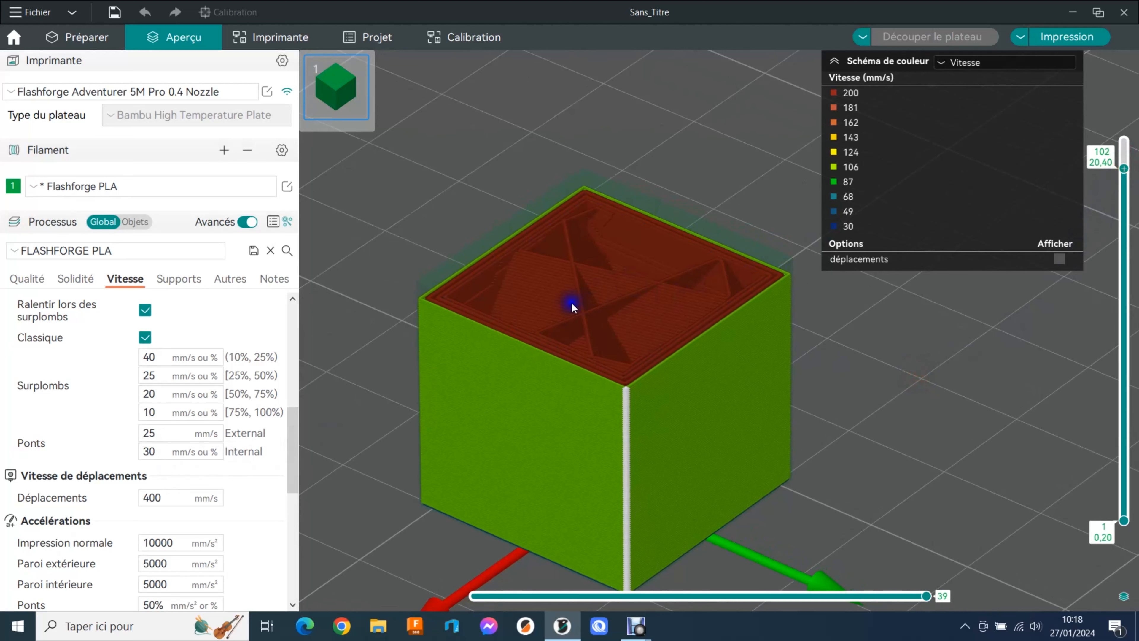
# - Inspect the first layer's speed colors against the initial layer and solid infill speed settings
pyautogui.scroll(8, 292, 371)
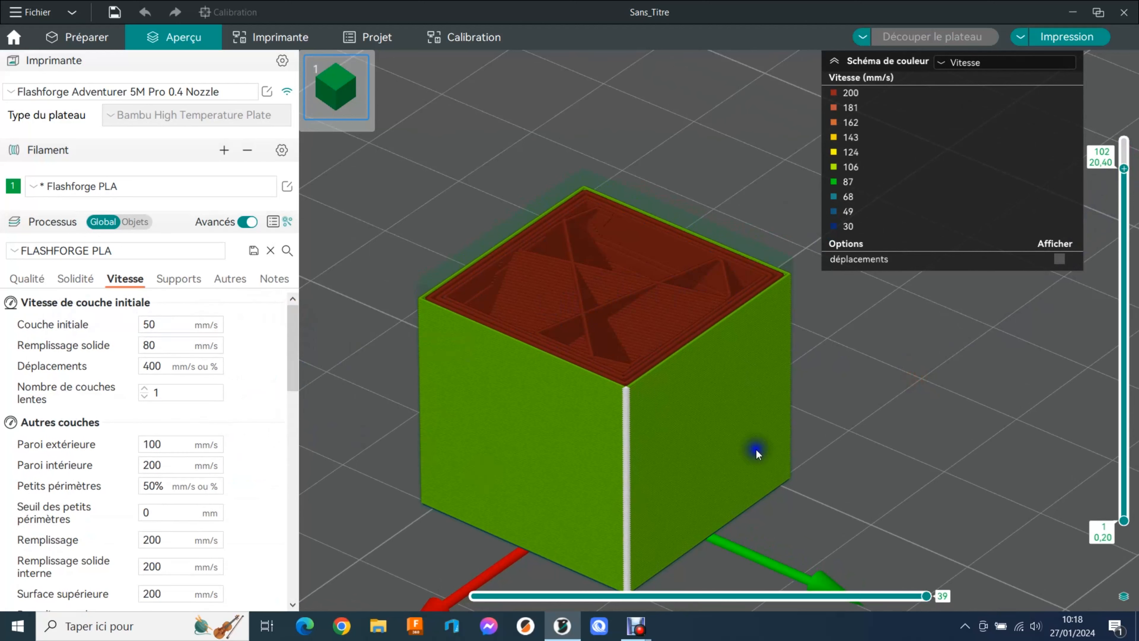
pyautogui.moveTo(1123, 169); pyautogui.dragTo(1134, 516)
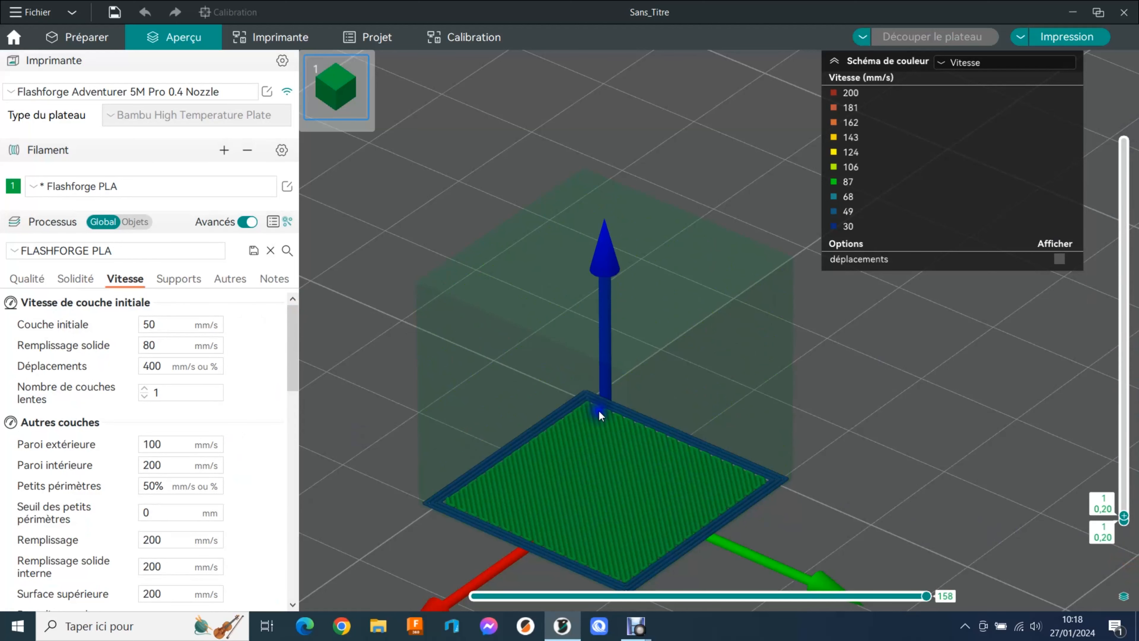
pyautogui.moveTo(845, 529); pyautogui.dragTo(811, 381, button='middle')
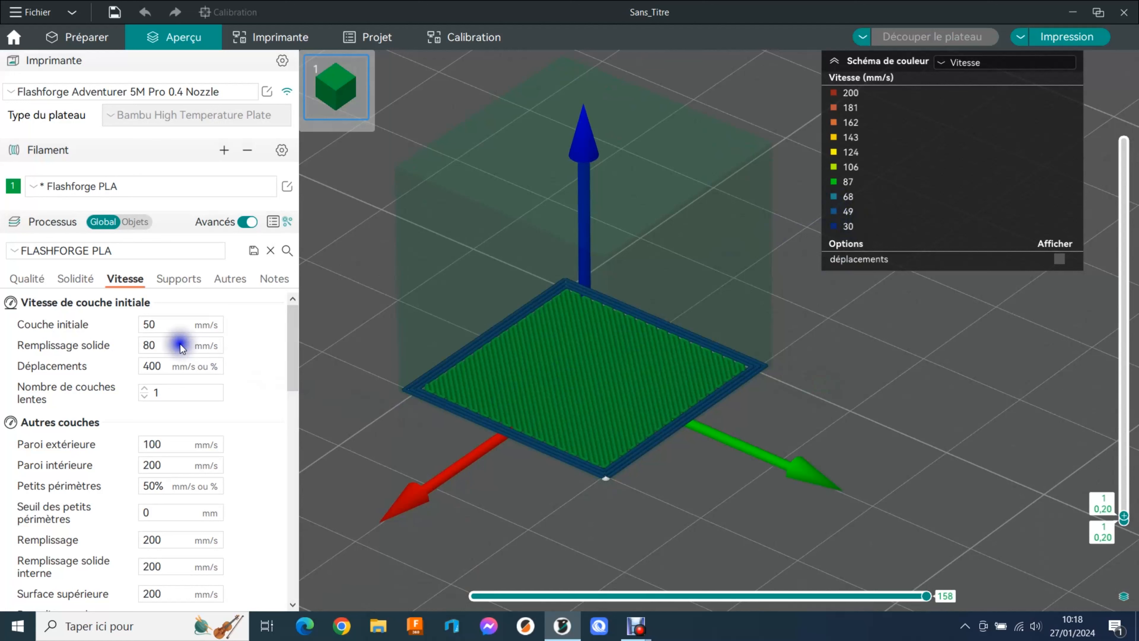
pyautogui.click(153, 323)
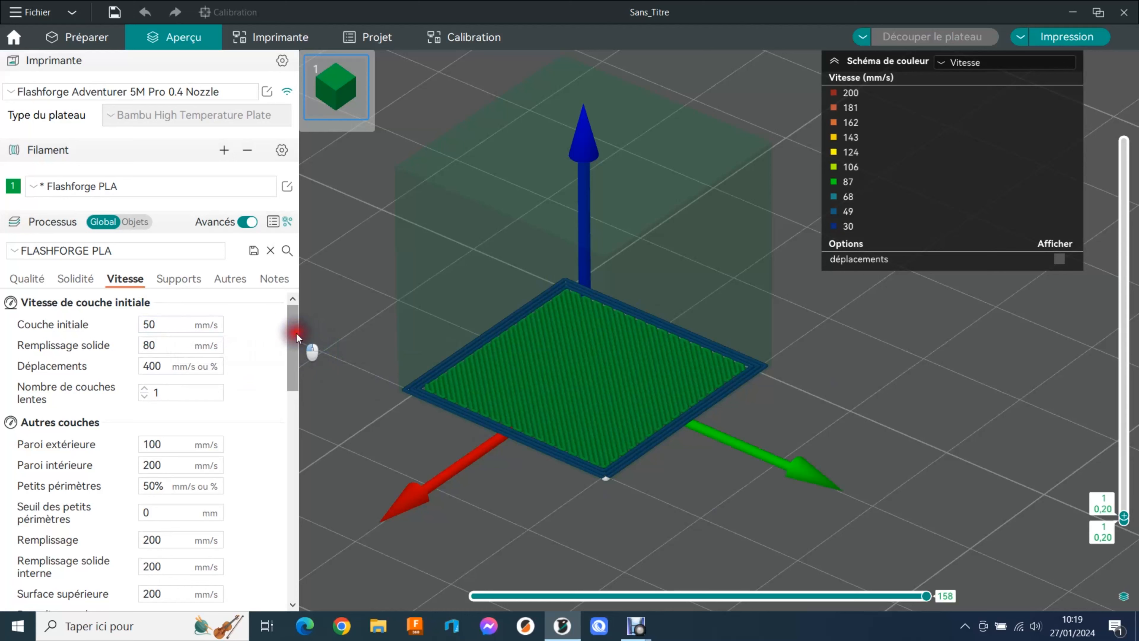
# - Show the cube up to layer 3 and compare its colors with the other layers' outer and inner wall speeds
pyautogui.moveTo(298, 332); pyautogui.dragTo(293, 356)
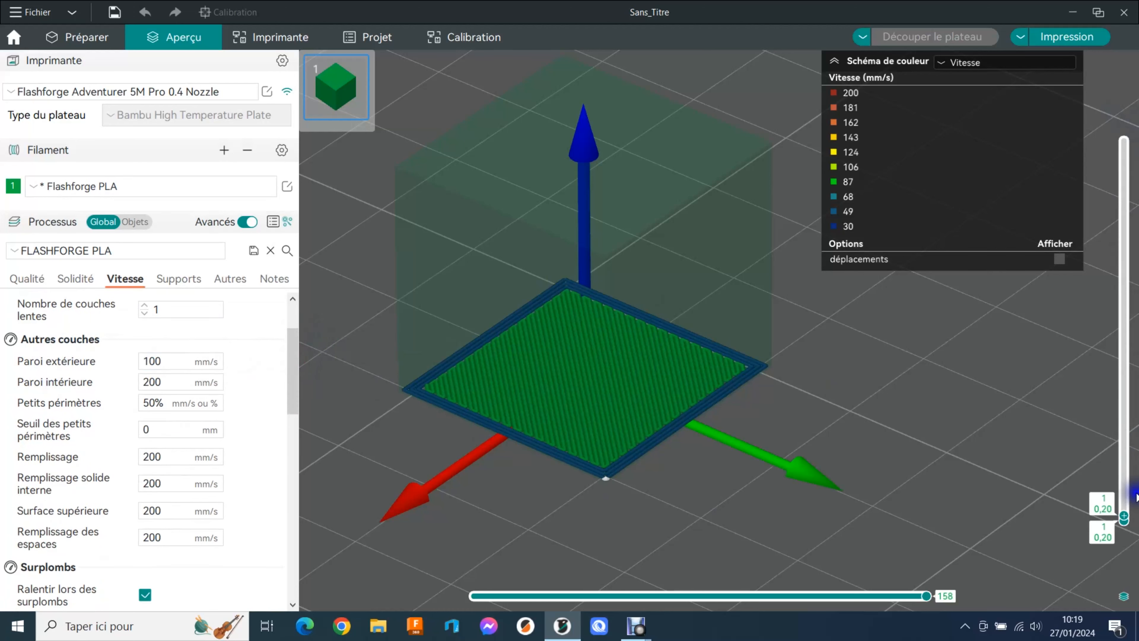
pyautogui.moveTo(1123, 515); pyautogui.dragTo(1127, 512)
pyautogui.moveTo(676, 469); pyautogui.dragTo(616, 478, button='right')
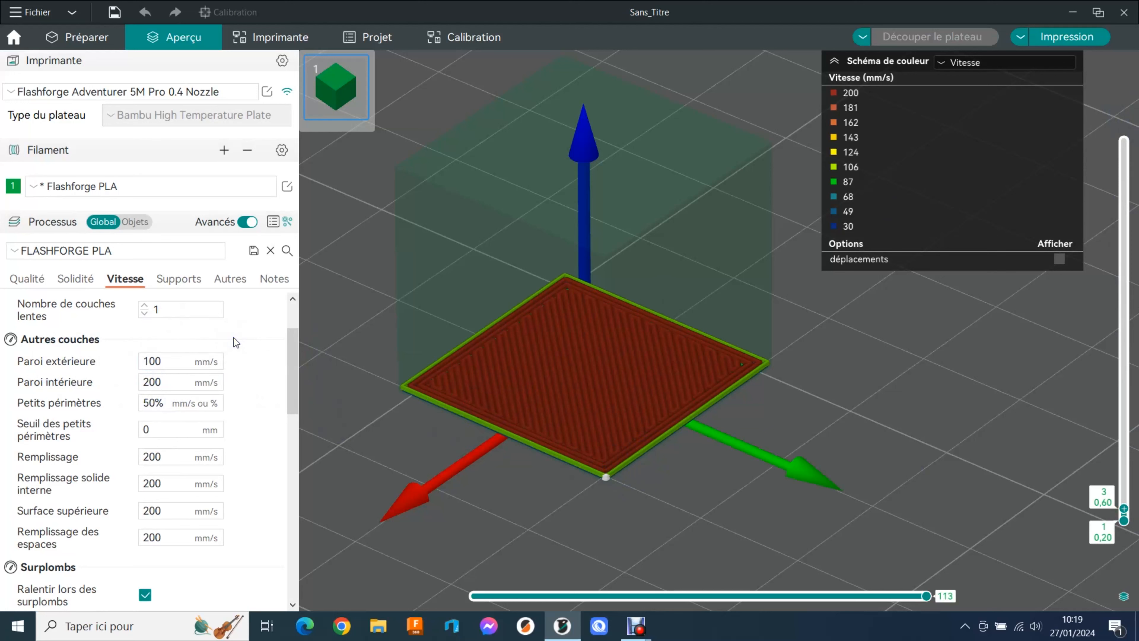
pyautogui.click(192, 361)
pyautogui.click(155, 361)
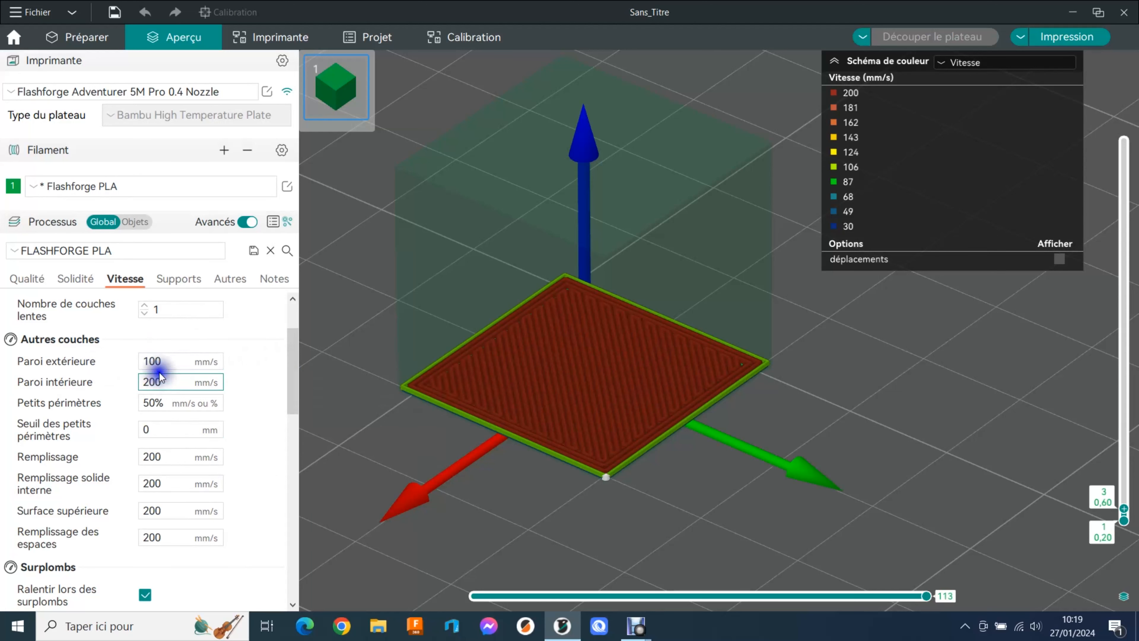
# - Review the other layers' outer wall, inner wall and small perimeter speeds, and the small perimeter threshold
pyautogui.click(224, 355)
pyautogui.scroll(-1, 290, 346)
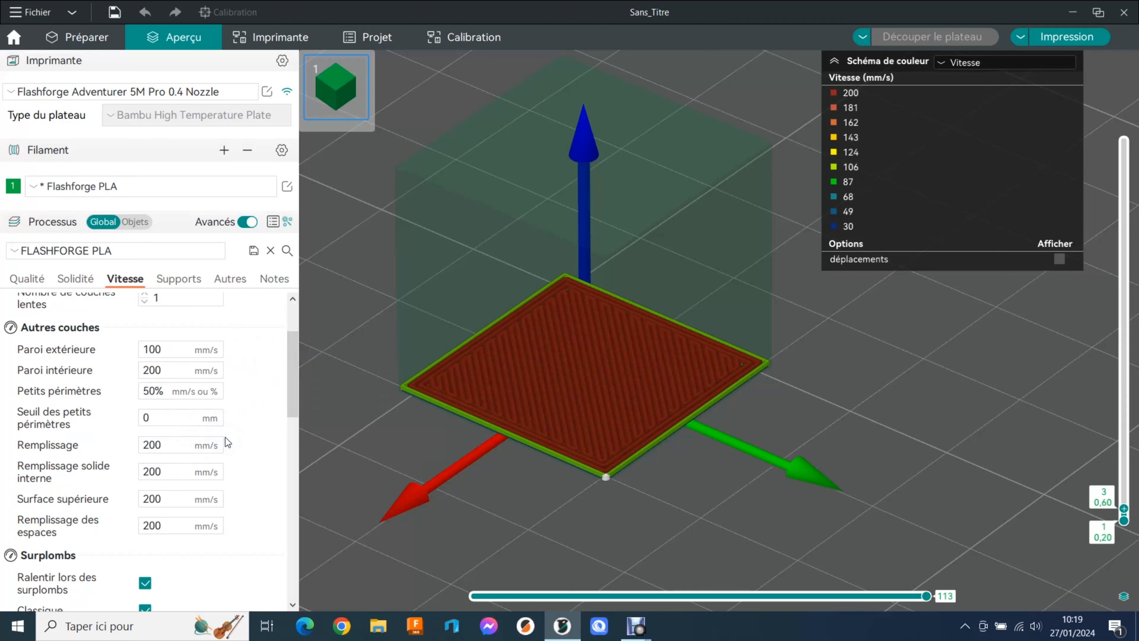
pyautogui.click(160, 349)
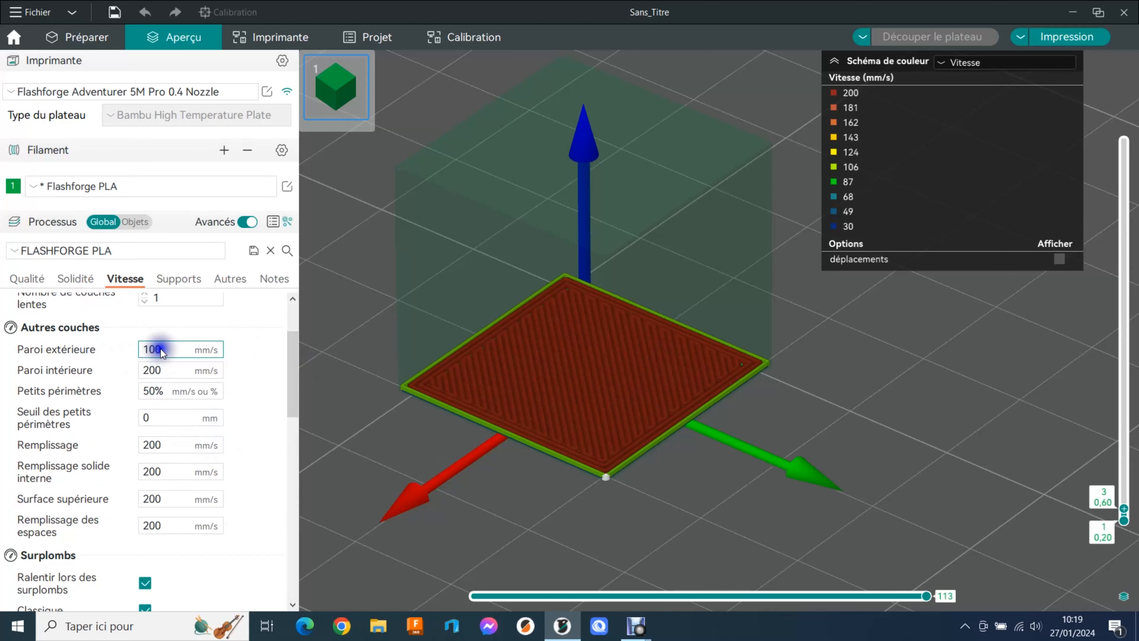
pyautogui.click(162, 371)
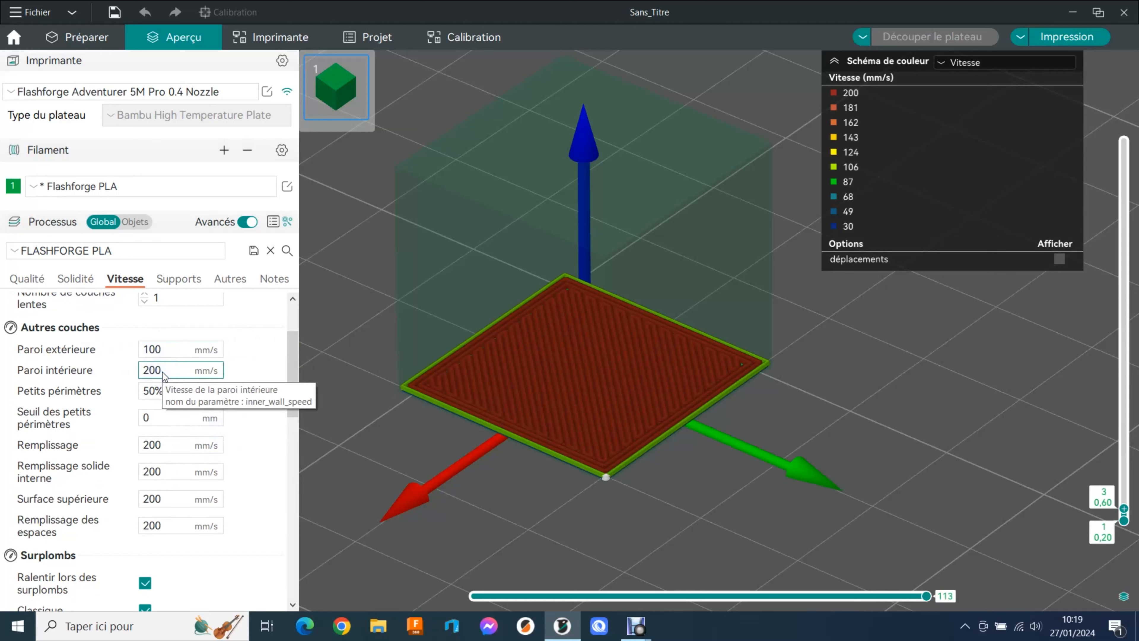
pyautogui.click(156, 392)
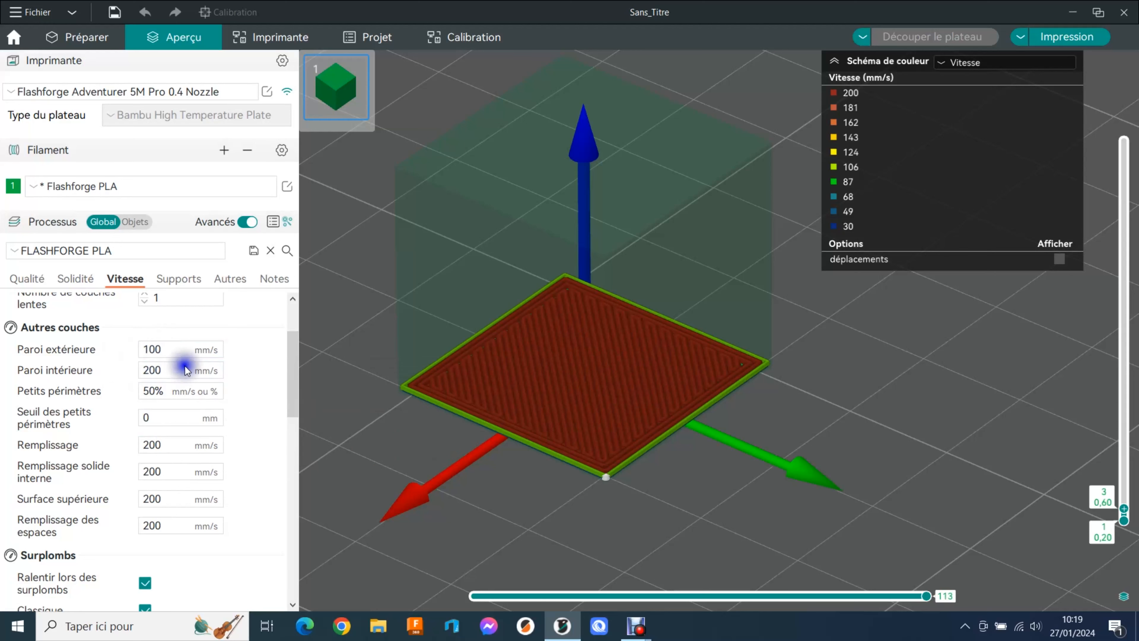
pyautogui.moveTo(86, 392)
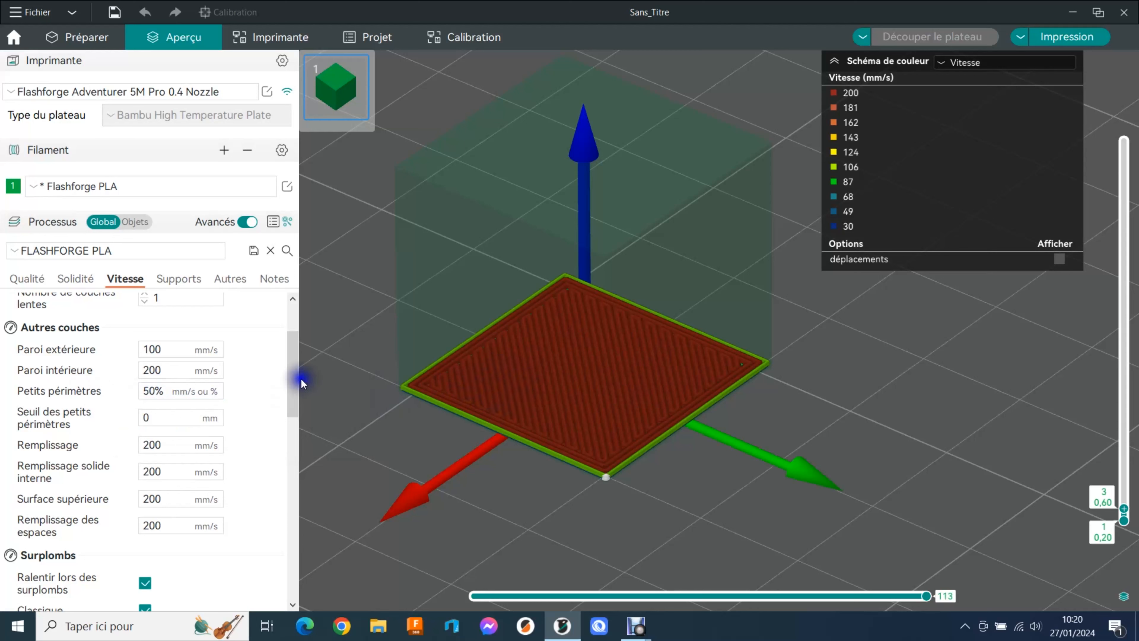
pyautogui.moveTo(289, 359); pyautogui.dragTo(288, 371)
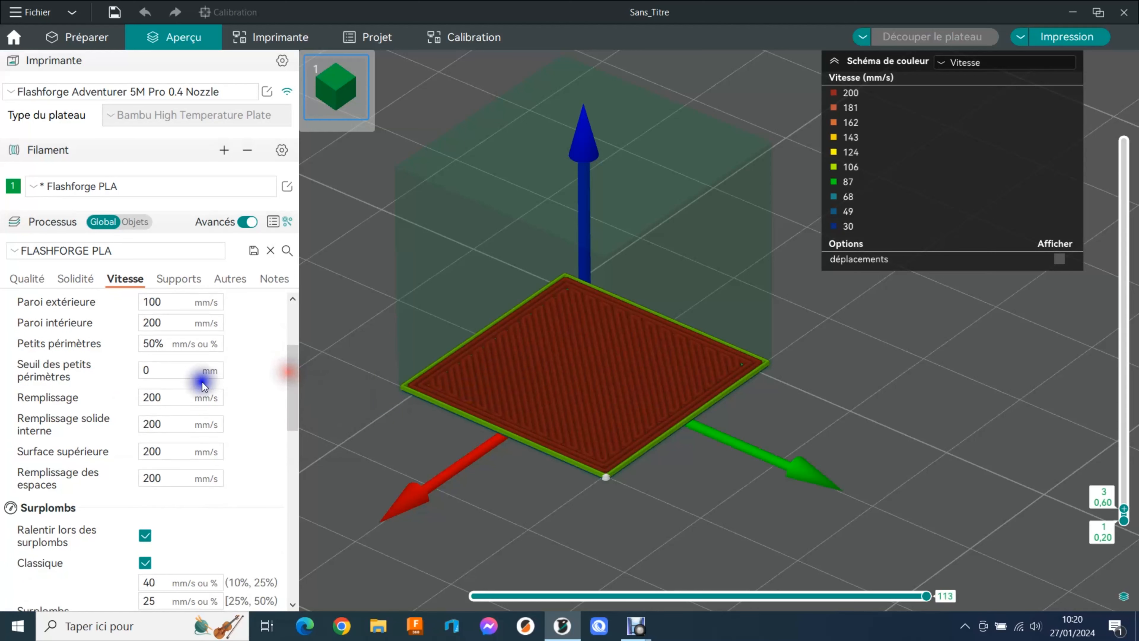
pyautogui.click(148, 369)
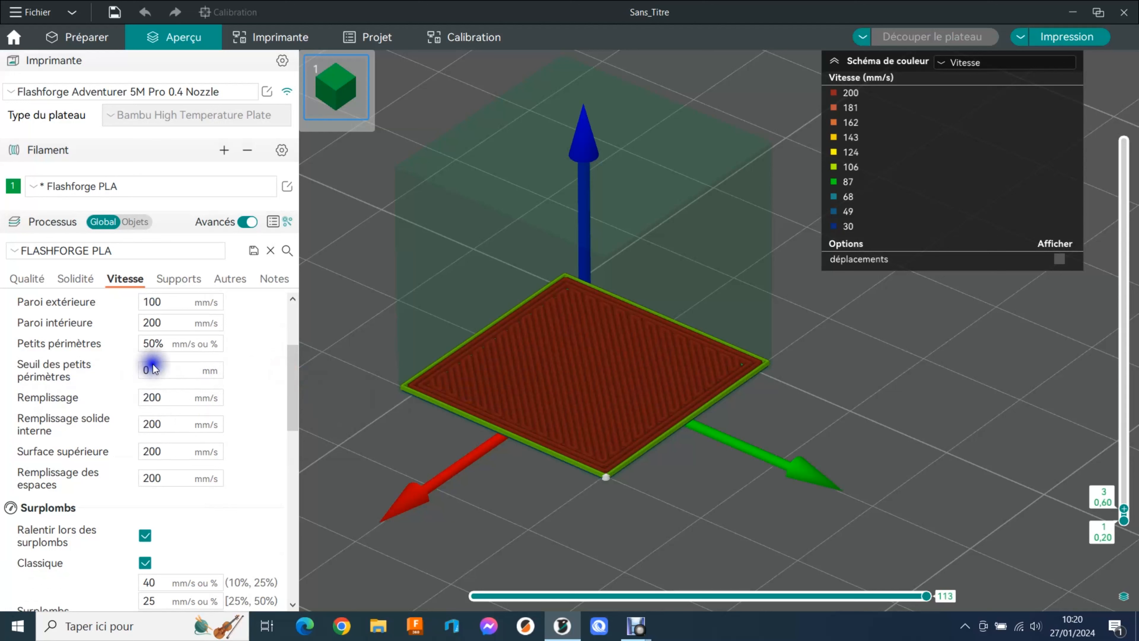
pyautogui.click(166, 370)
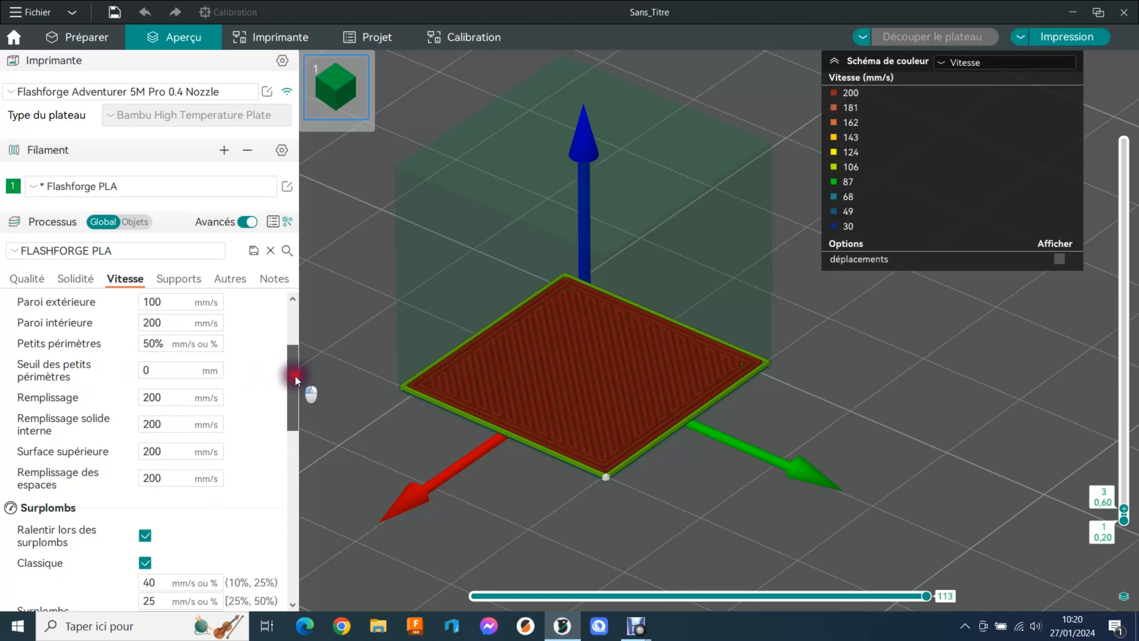
# - Inspect the infill and corner gaps on layer 3 up close against the infill, solid infill and gap fill speeds
pyautogui.scroll(-1, 295, 376)
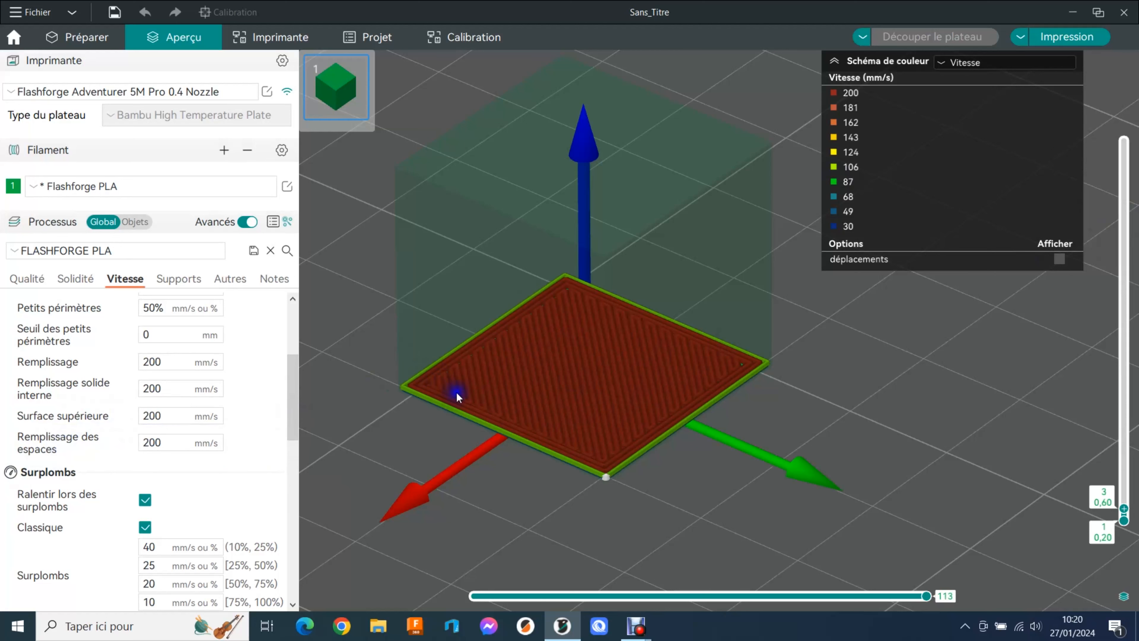
pyautogui.scroll(3, 441, 359)
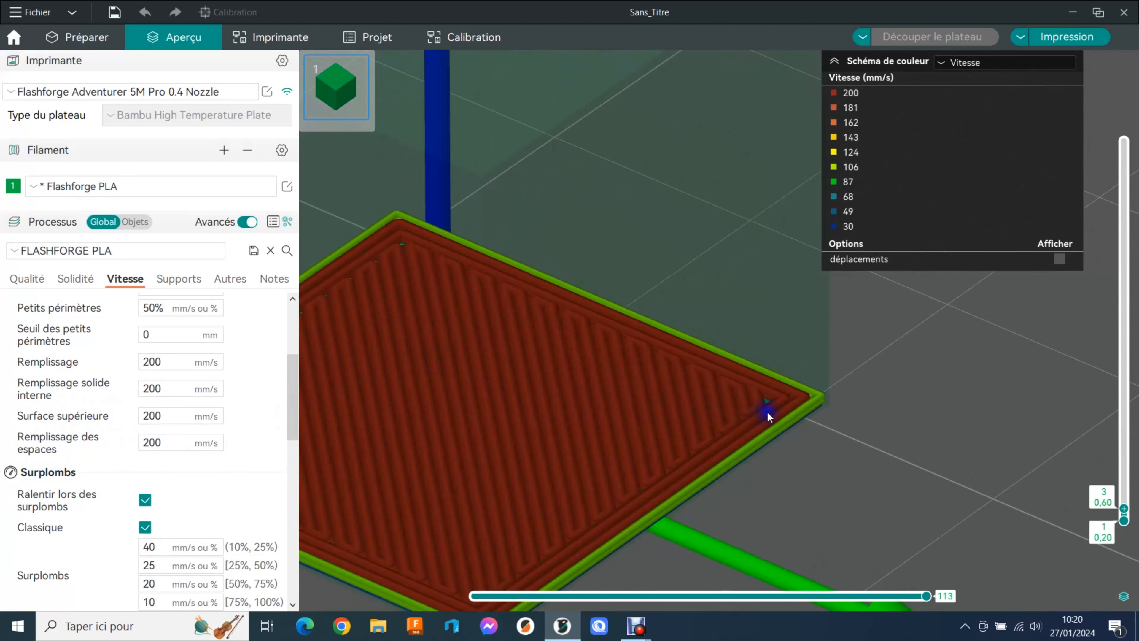
pyautogui.scroll(3, 767, 411)
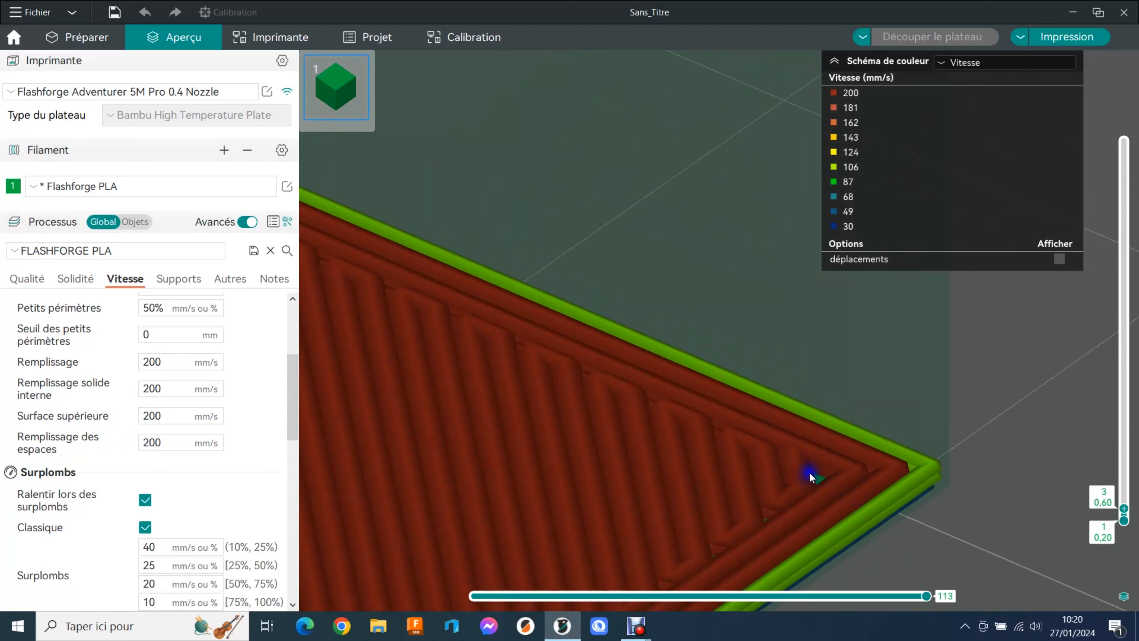
pyautogui.scroll(-2, 780, 406)
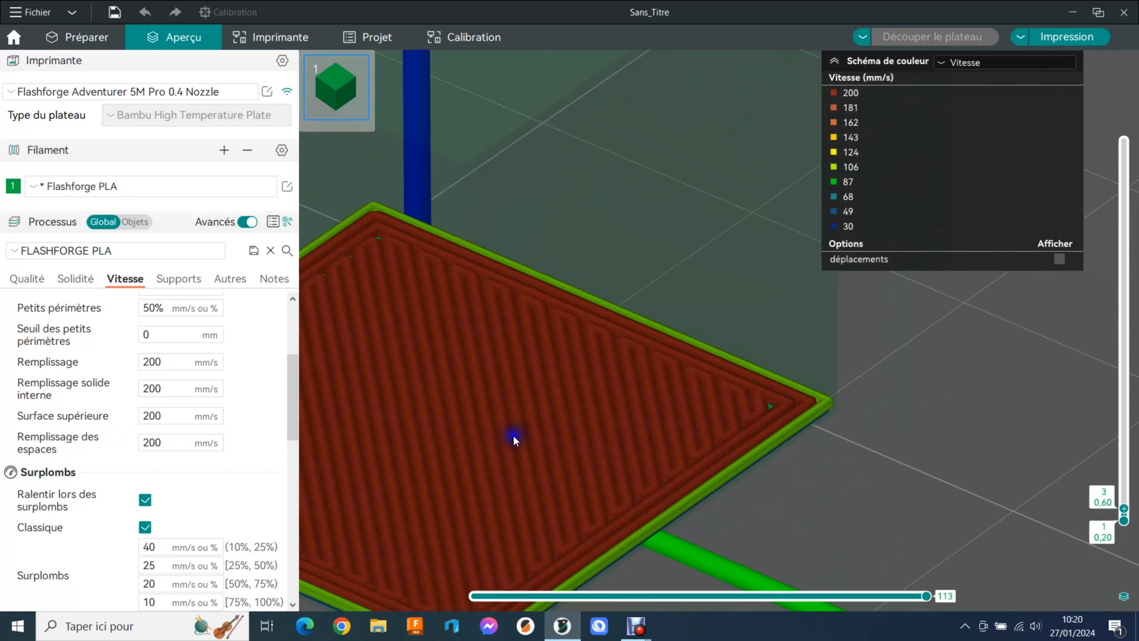
pyautogui.scroll(-3, 514, 440)
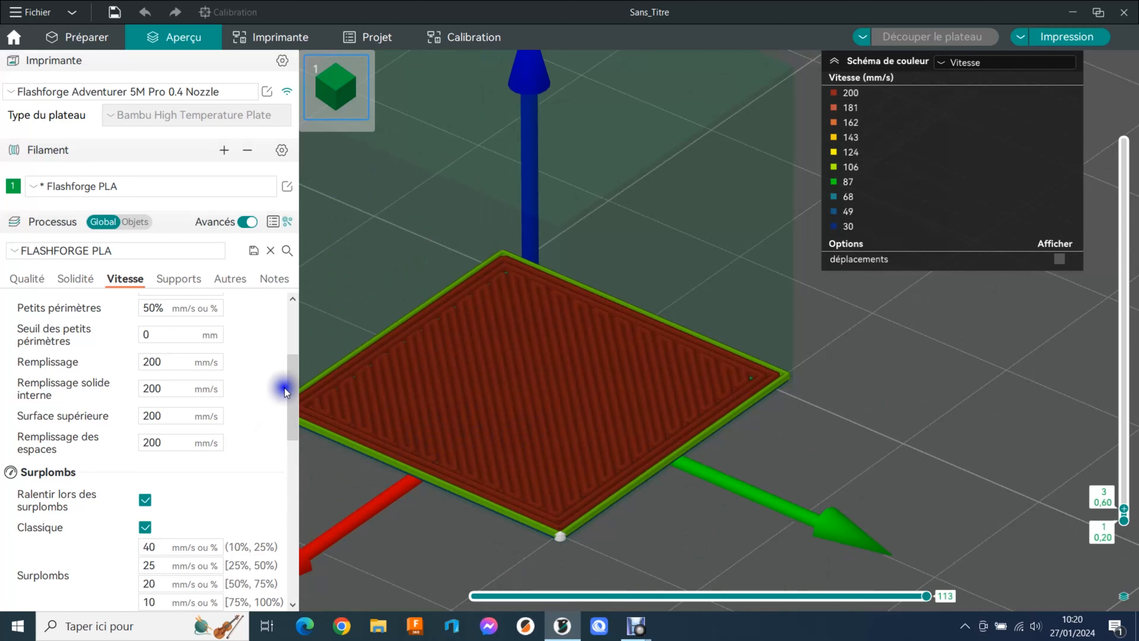
# - Review the overhang slowdown options, the speeds for each overhang range, and the external and internal bridge speeds
pyautogui.moveTo(293, 369); pyautogui.dragTo(292, 407)
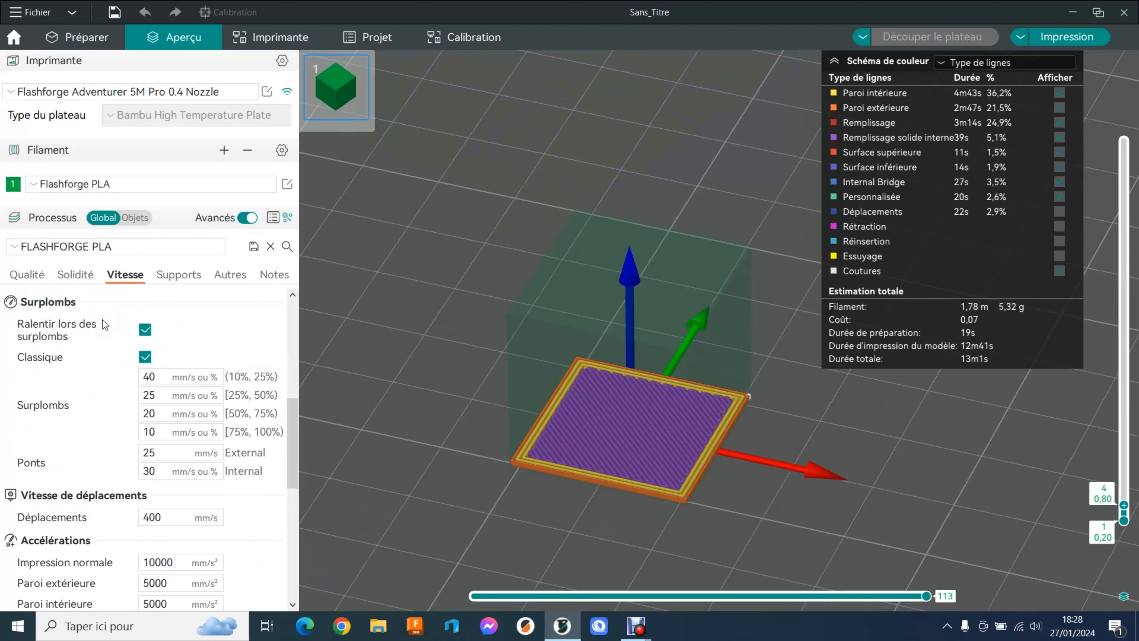
pyautogui.moveTo(102, 319); pyautogui.dragTo(125, 347)
pyautogui.moveTo(81, 311)
pyautogui.mouseDown()
pyautogui.moveTo(42, 309)
pyautogui.moveTo(31, 351)
pyautogui.mouseUp()
pyautogui.moveTo(25, 309)
pyautogui.mouseDown()
pyautogui.moveTo(97, 304)
pyautogui.moveTo(107, 378)
pyautogui.mouseUp()
pyautogui.click(198, 452)
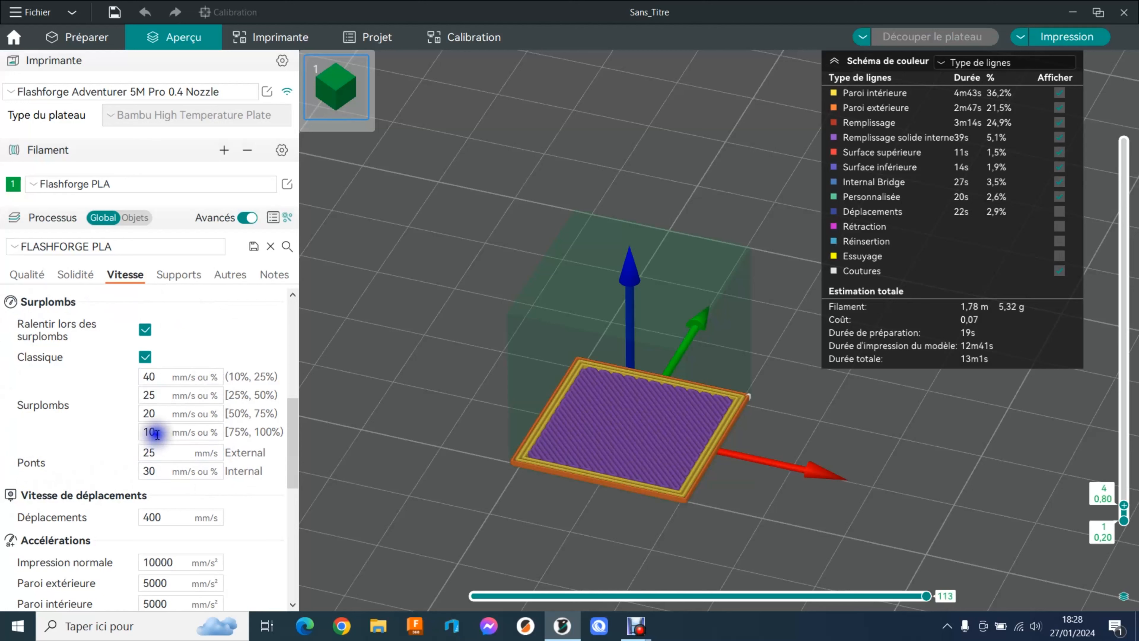
pyautogui.click(152, 395)
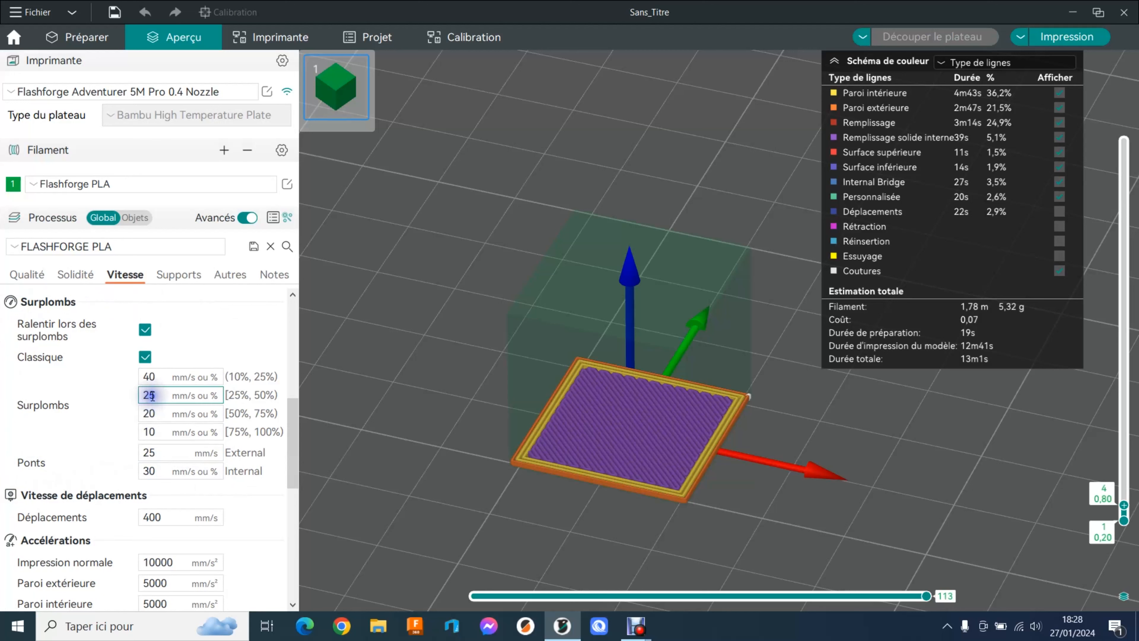
pyautogui.click(193, 379)
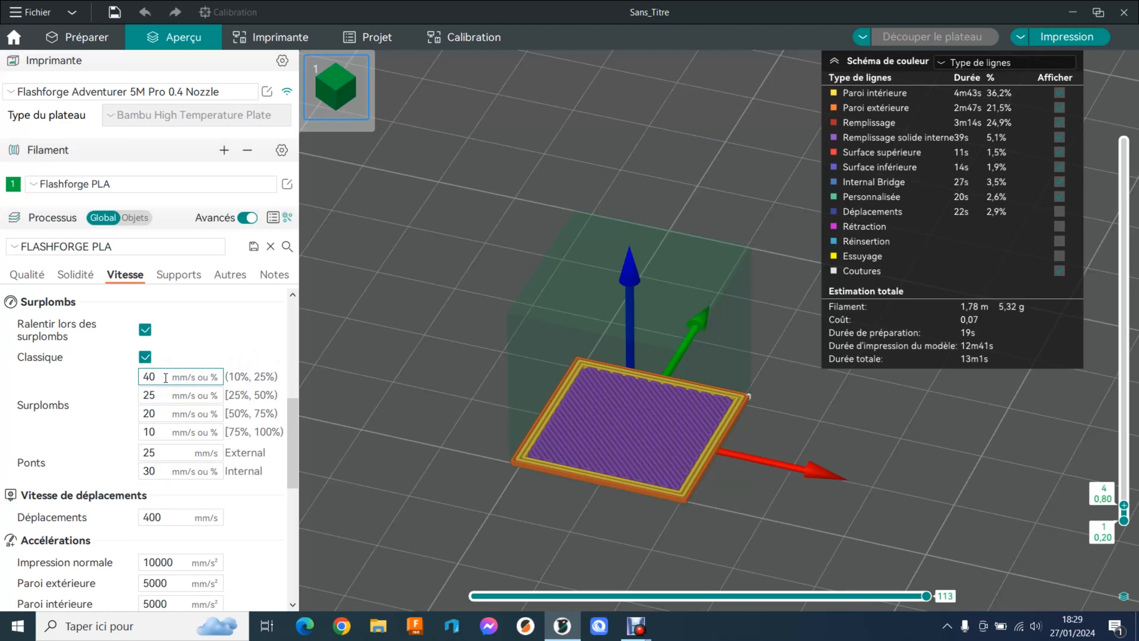
pyautogui.moveTo(178, 378)
pyautogui.mouseDown()
pyautogui.moveTo(223, 395)
pyautogui.moveTo(187, 378)
pyautogui.moveTo(240, 429)
pyautogui.mouseUp()
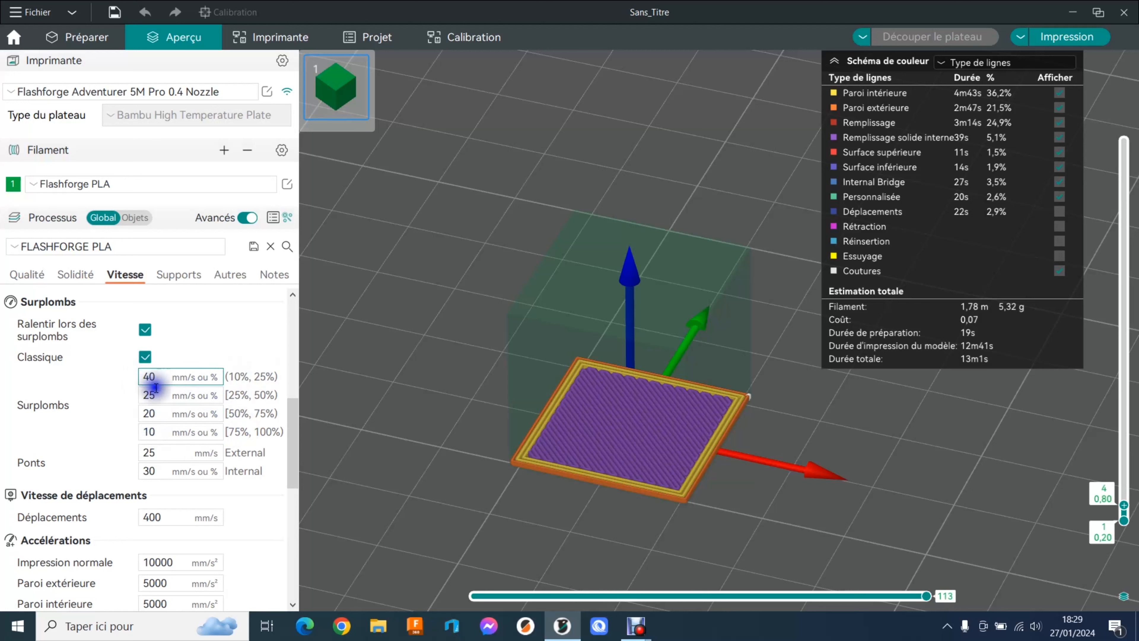
pyautogui.click(157, 435)
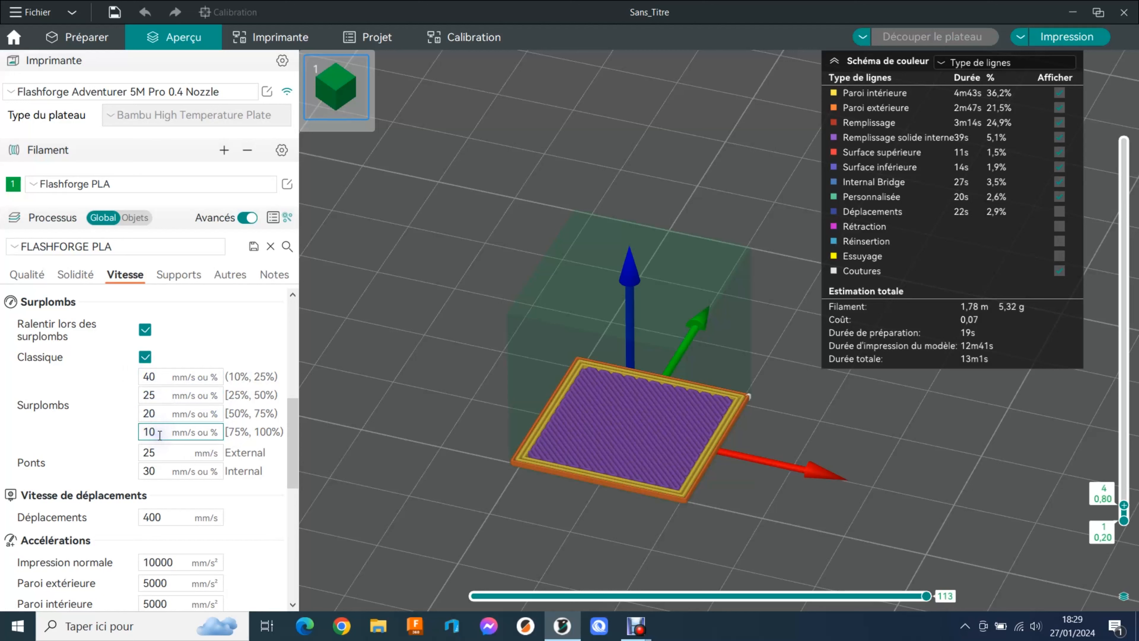
pyautogui.click(161, 435)
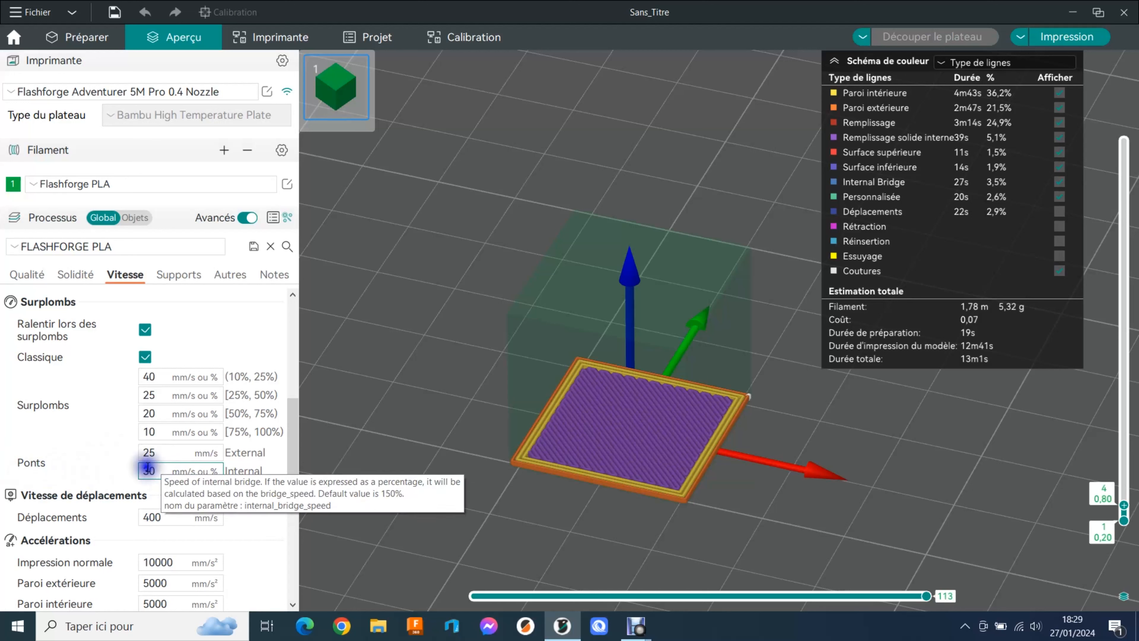
# - Review the travel speed, the accelerations for each line type, the acceleration-to-deceleration options and the X-Y jerk values
pyautogui.moveTo(292, 442); pyautogui.dragTo(294, 469)
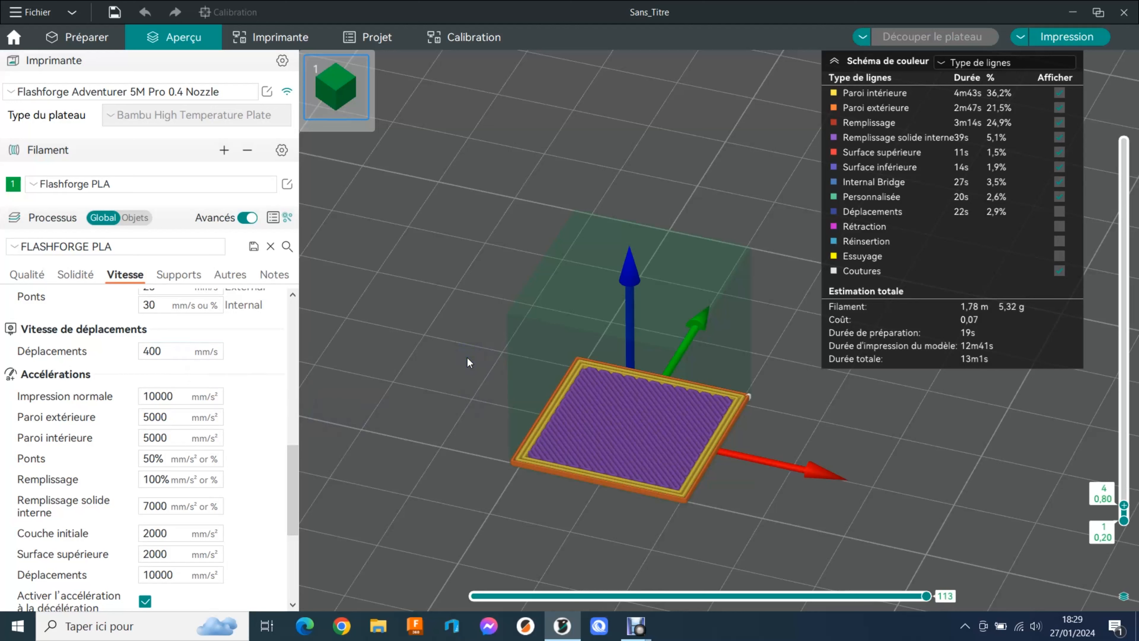
pyautogui.click(168, 350)
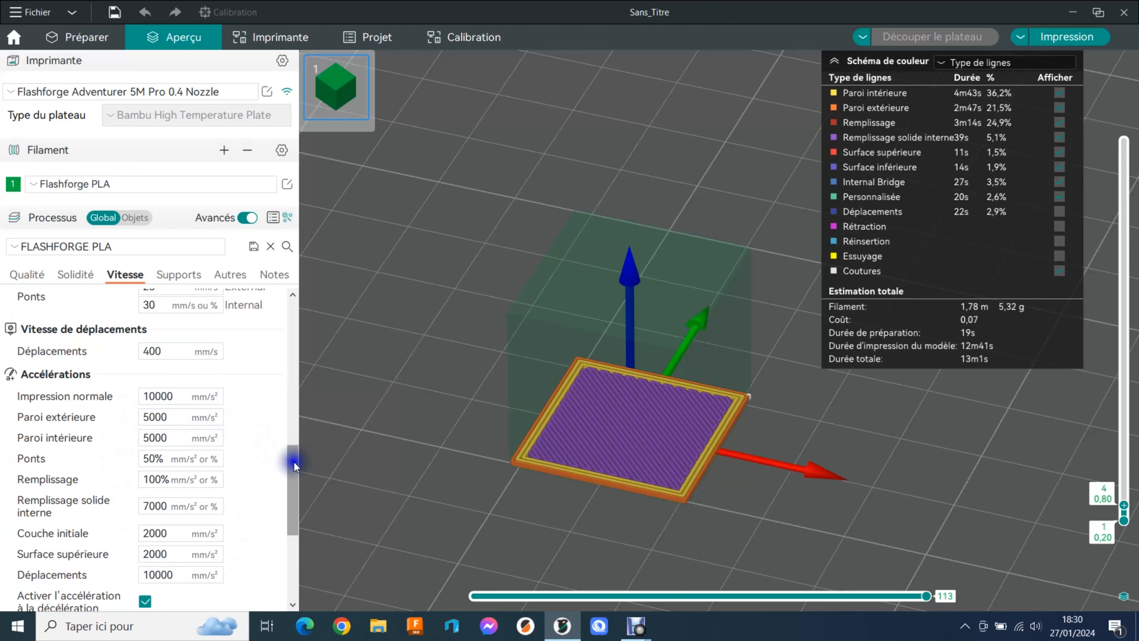
pyautogui.scroll(-2, 294, 465)
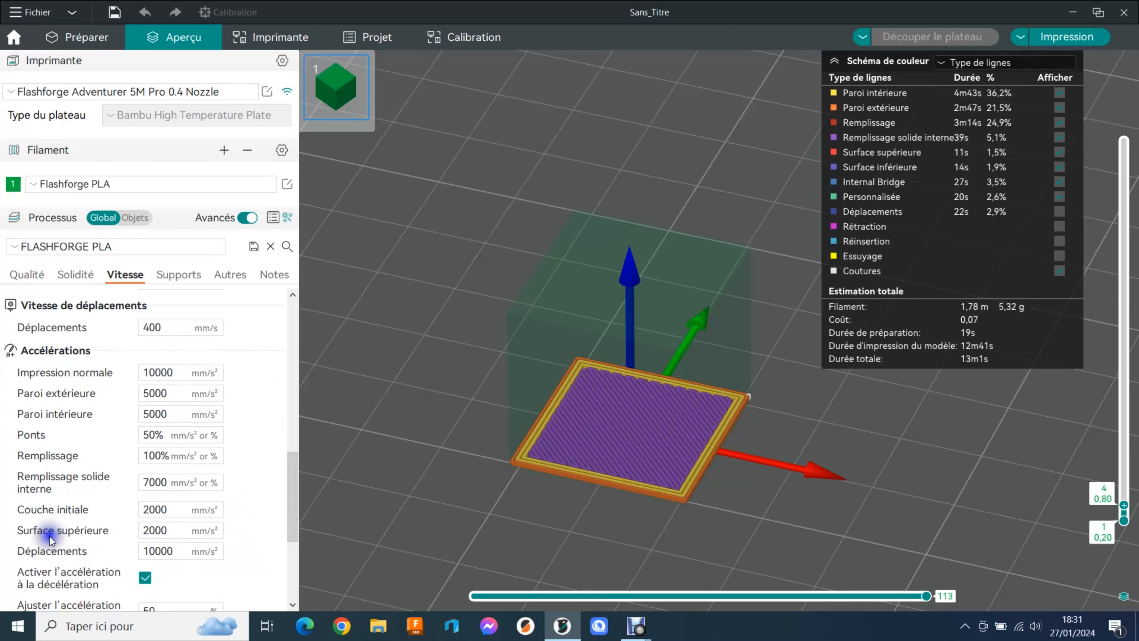
pyautogui.moveTo(301, 475); pyautogui.dragTo(292, 527)
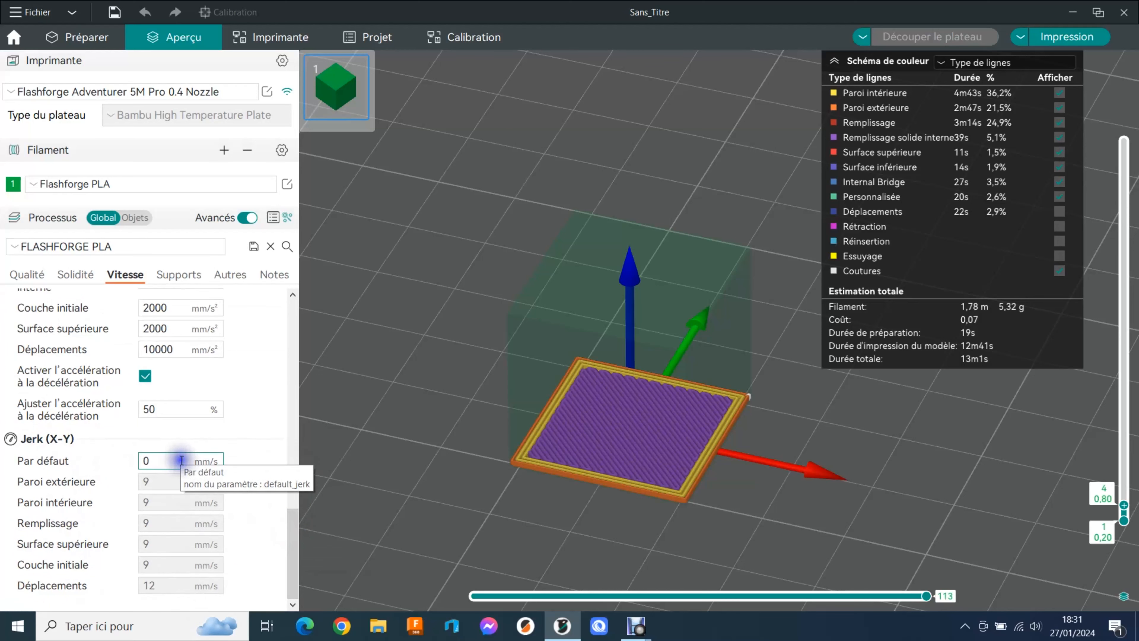
pyautogui.scroll(-3, 233, 476)
pyautogui.moveTo(681, 487); pyautogui.dragTo(615, 503, button='right')
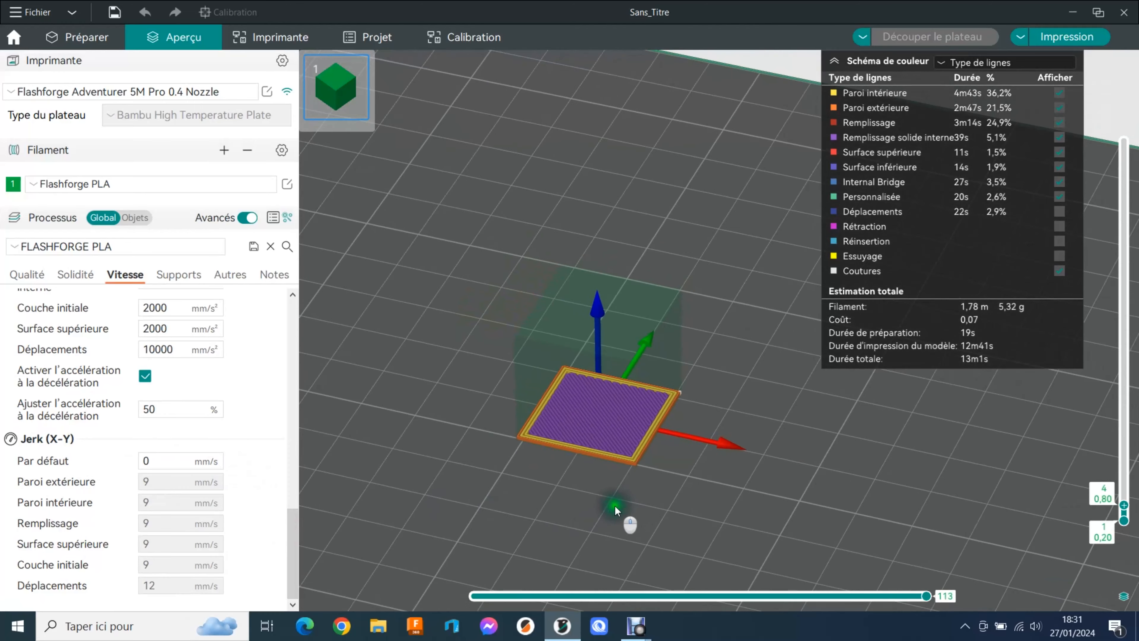
pyautogui.moveTo(298, 516); pyautogui.dragTo(298, 517)
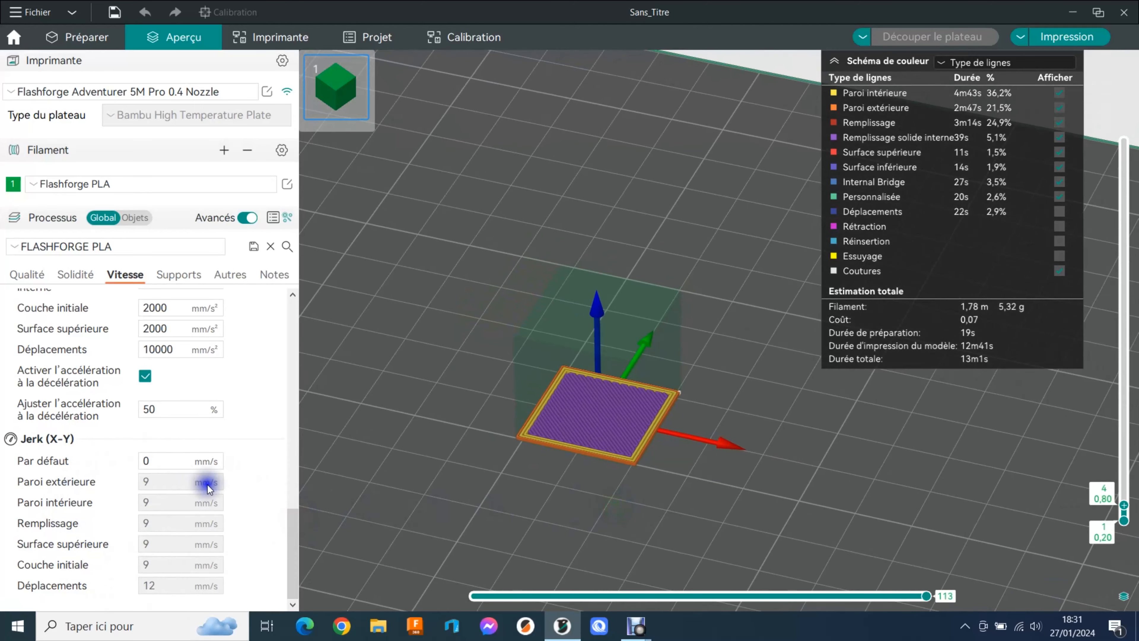
pyautogui.moveTo(207, 484); pyautogui.dragTo(219, 309, button='right')
# - Enable supports in the process's support settings
pyautogui.click(188, 272)
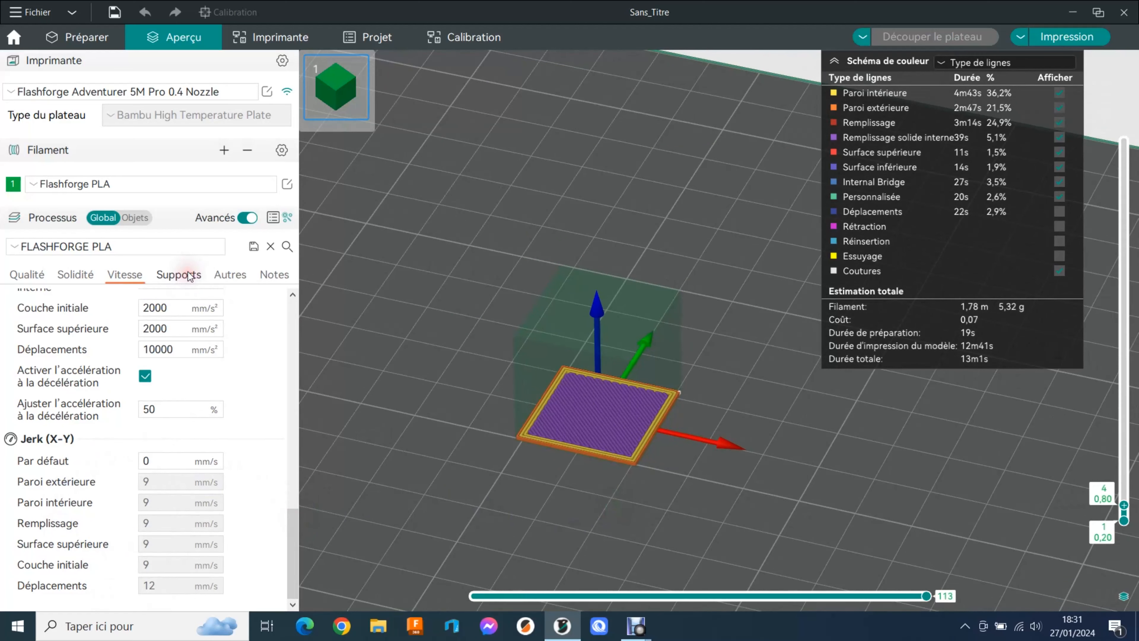
pyautogui.moveTo(290, 485); pyautogui.dragTo(287, 294)
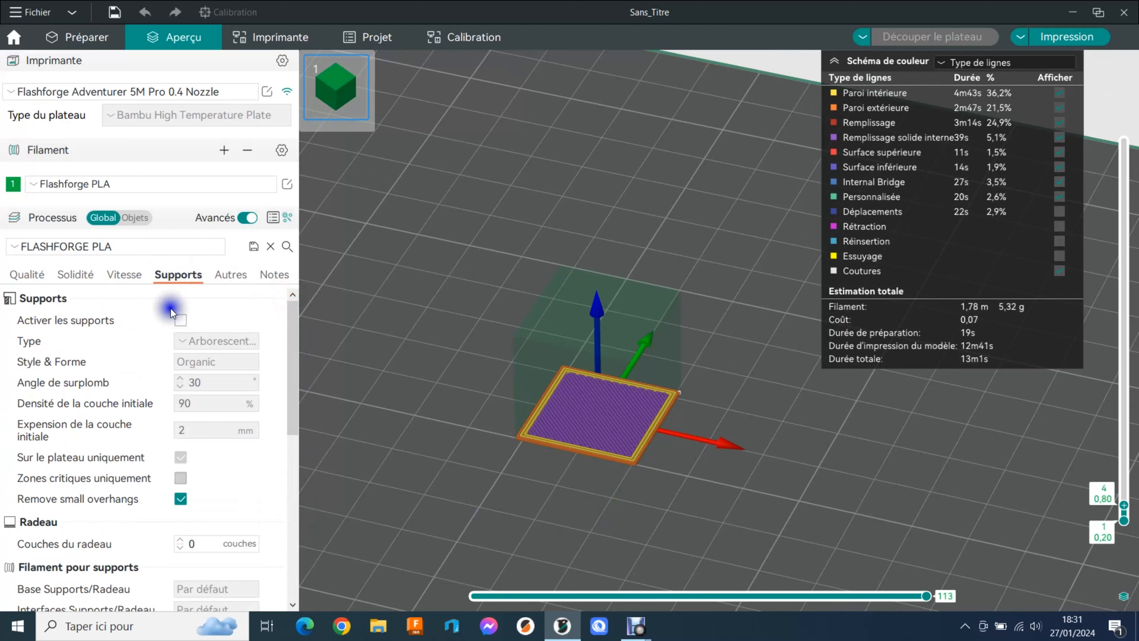
pyautogui.click(182, 319)
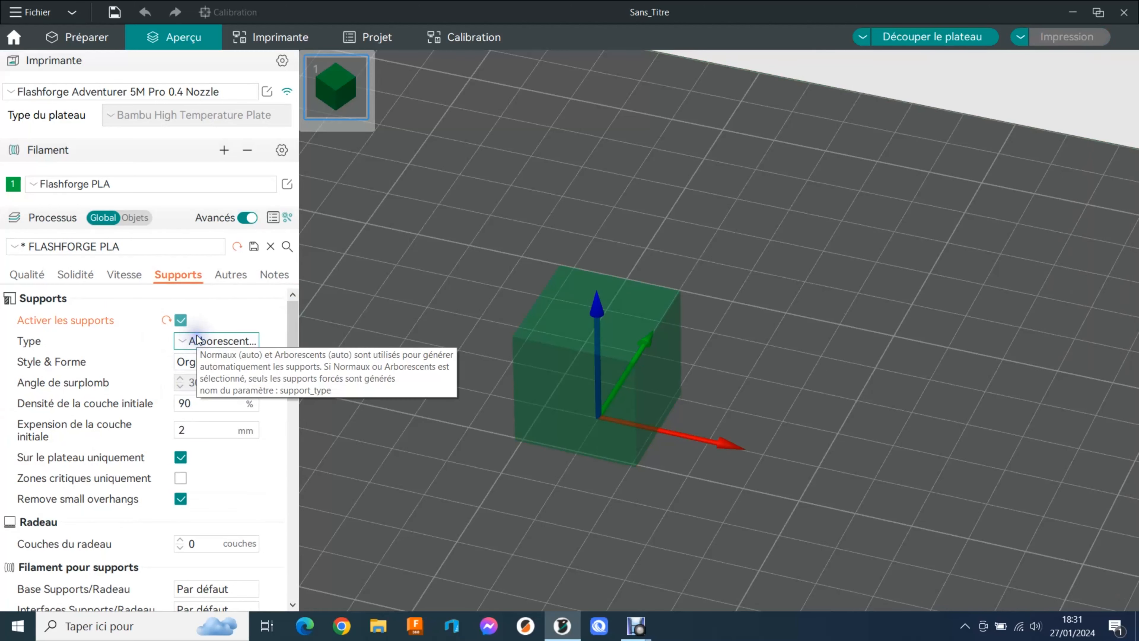
# - Review the automatic and manual support types without changing the tree type, and return to the cube's preparation view
pyautogui.click(182, 342)
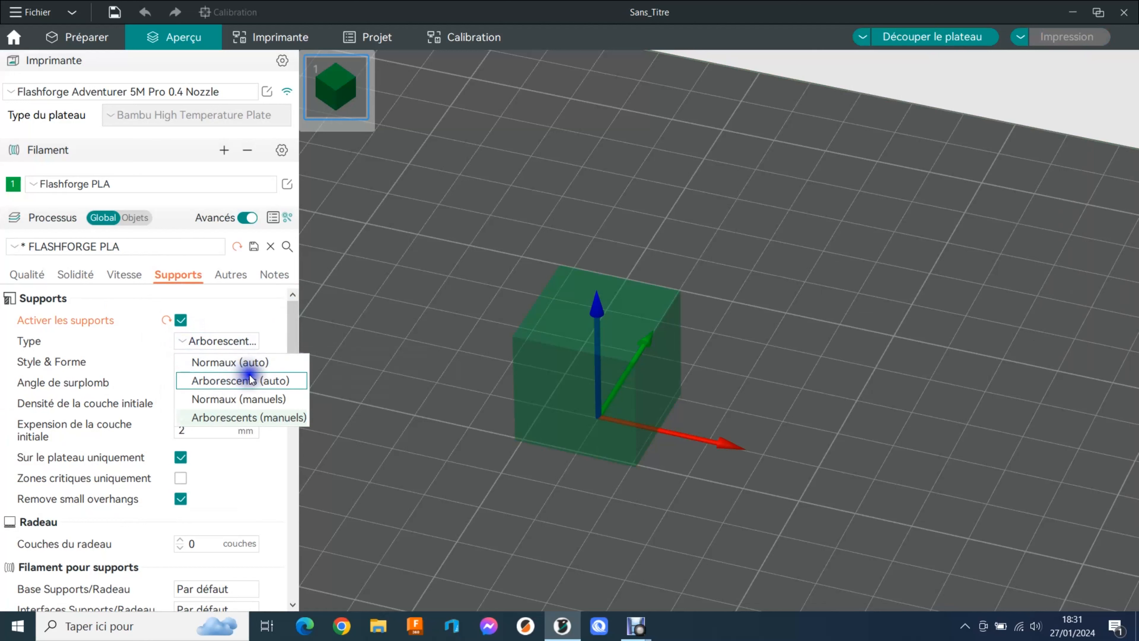
pyautogui.click(163, 359)
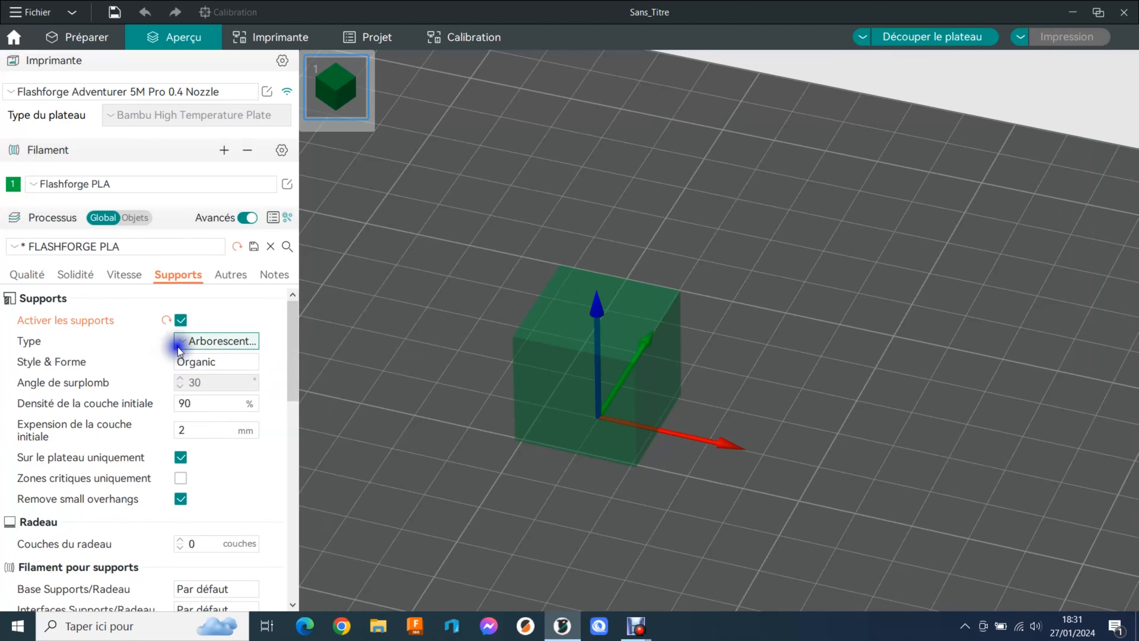
pyautogui.click(211, 372)
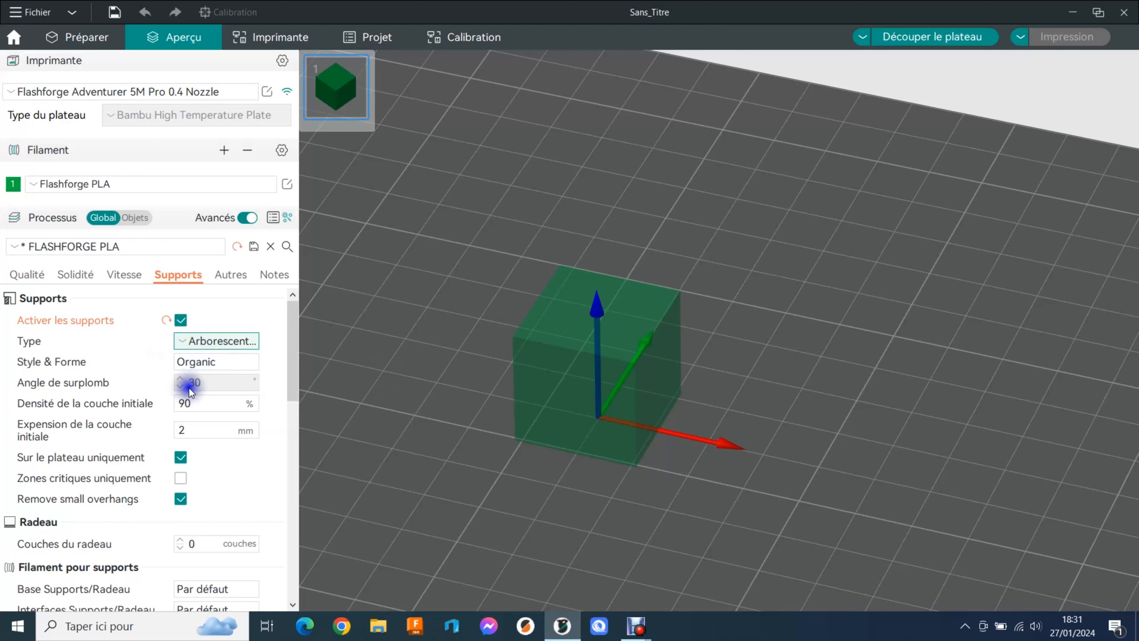
pyautogui.click(179, 343)
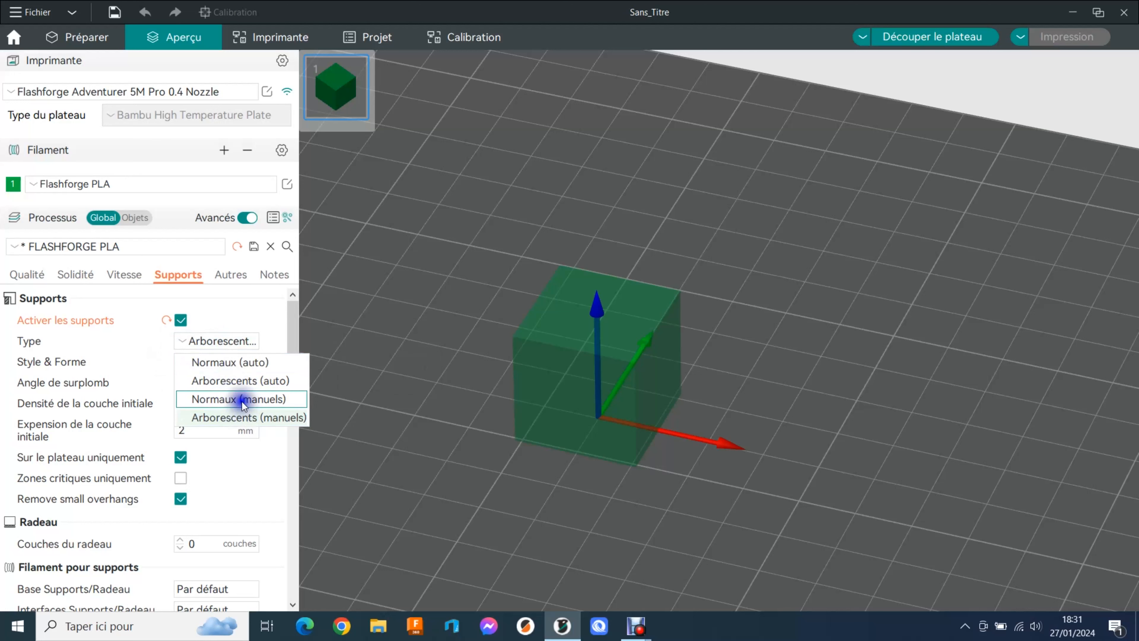
pyautogui.click(272, 405)
pyautogui.click(536, 301)
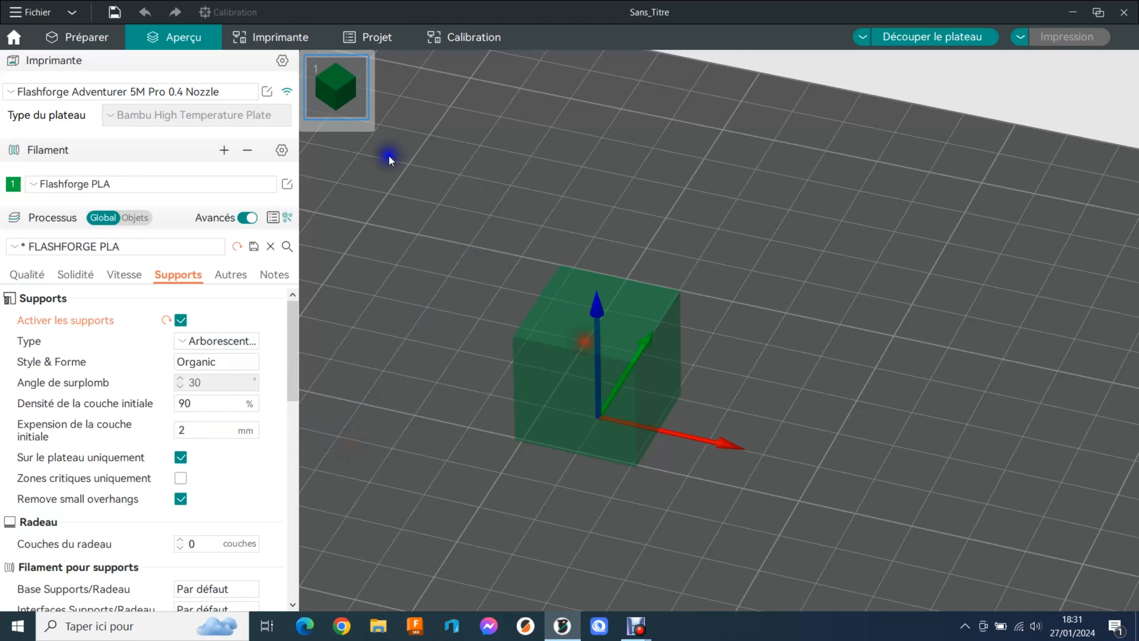
pyautogui.click(124, 42)
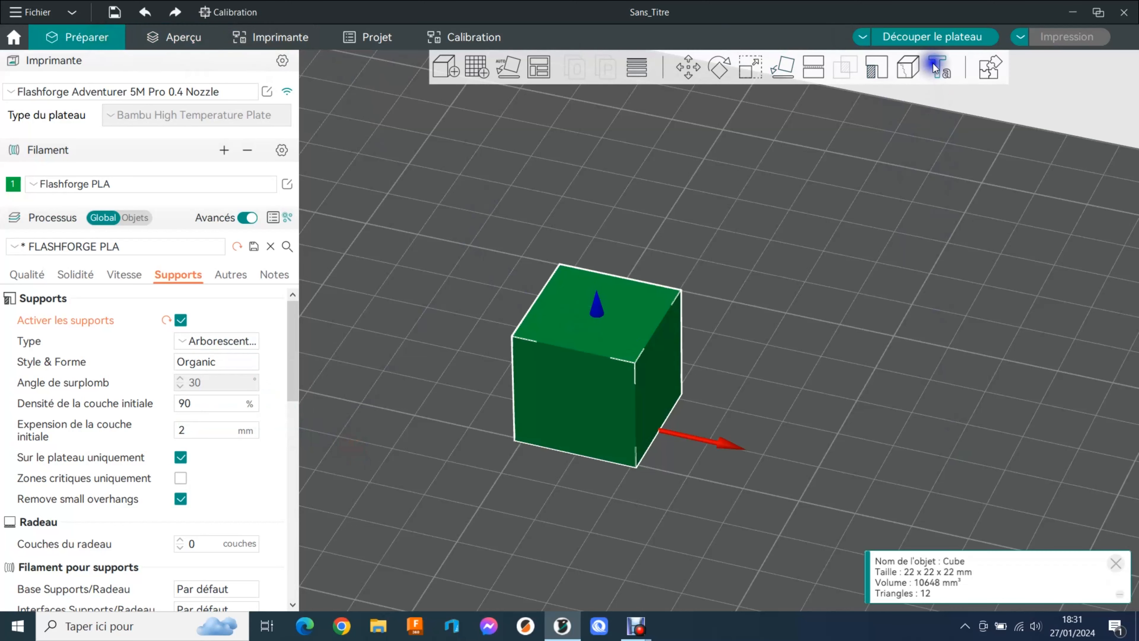
# - Slice the plate with supports enabled, return to the cube's preparation view, and open the support painting tool
pyautogui.click(938, 39)
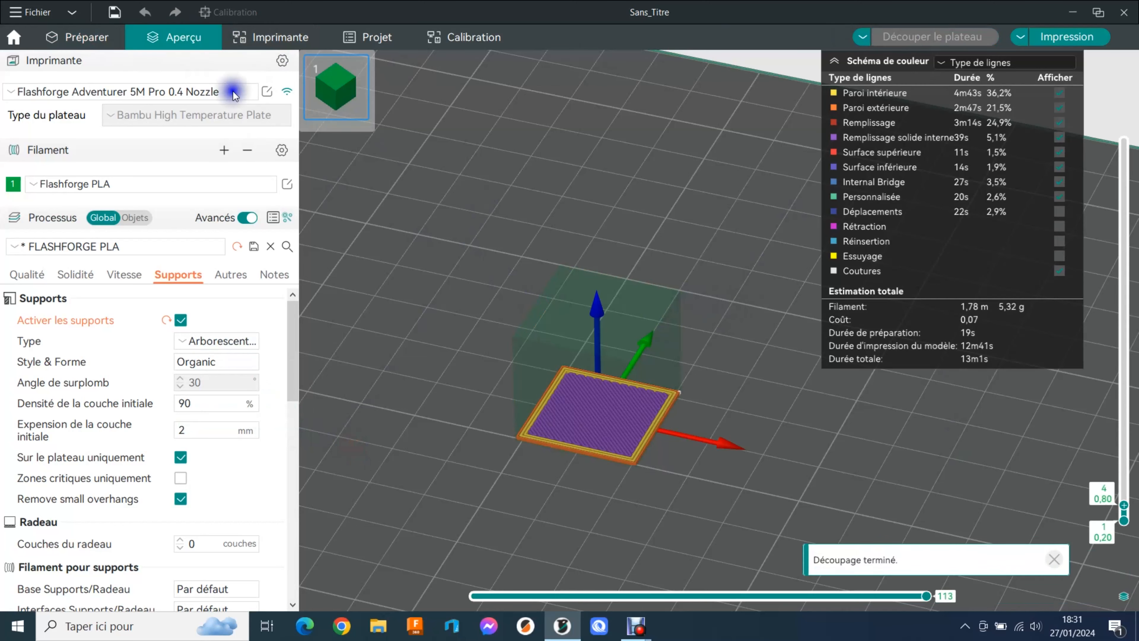
pyautogui.click(100, 46)
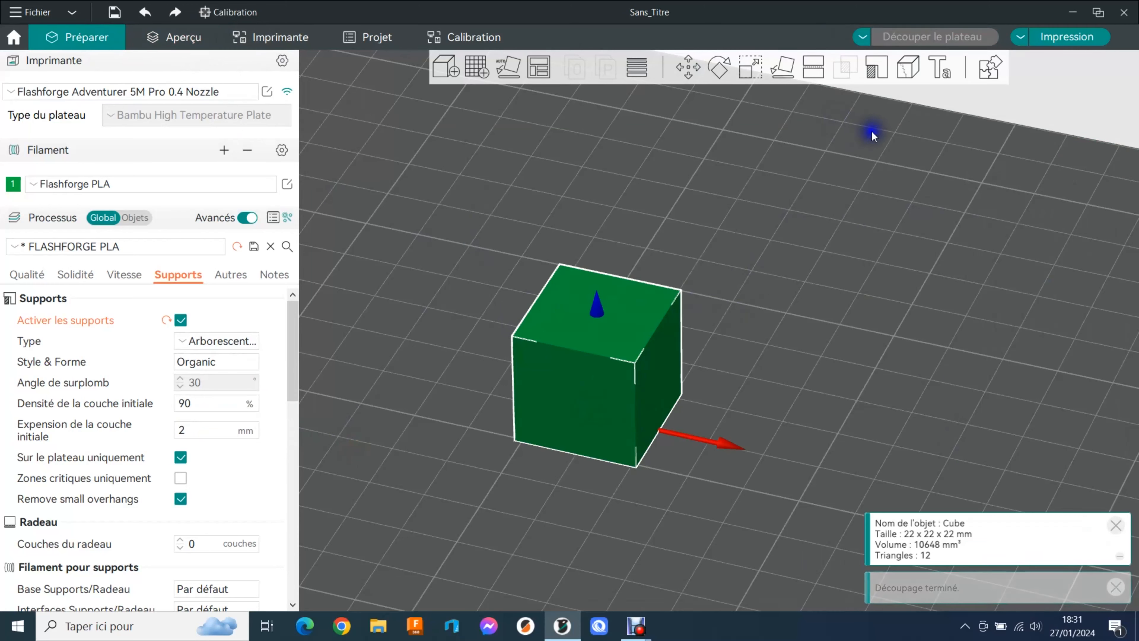
pyautogui.click(882, 74)
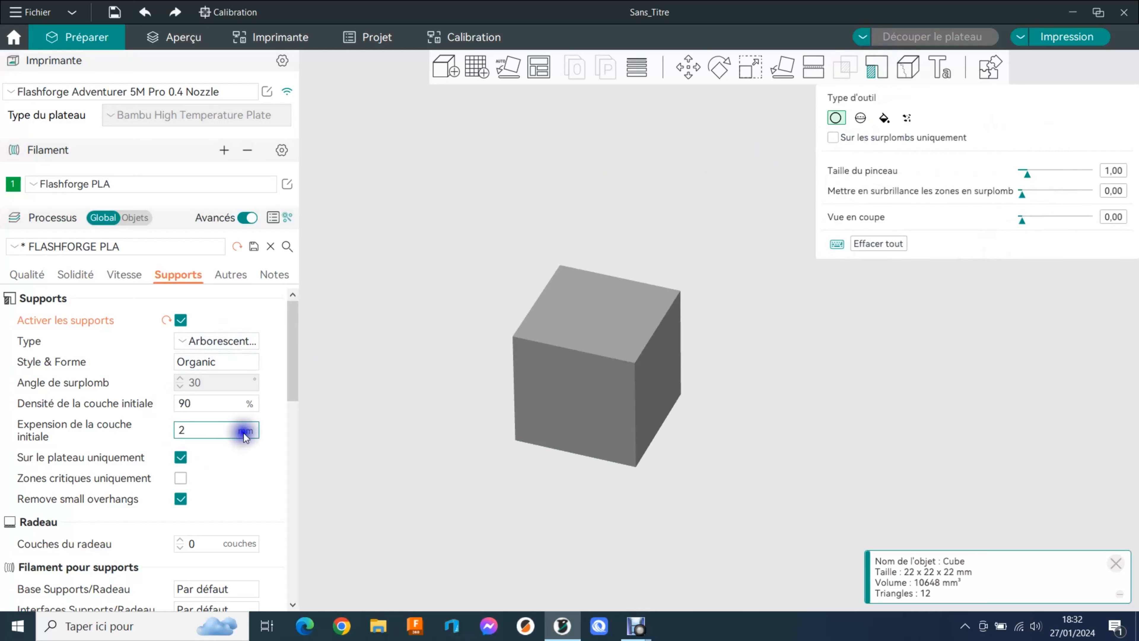
# - Review the support initial layer expansion, raft and advanced Z distance settings, and close the support painting tool
pyautogui.doubleClick(182, 430)
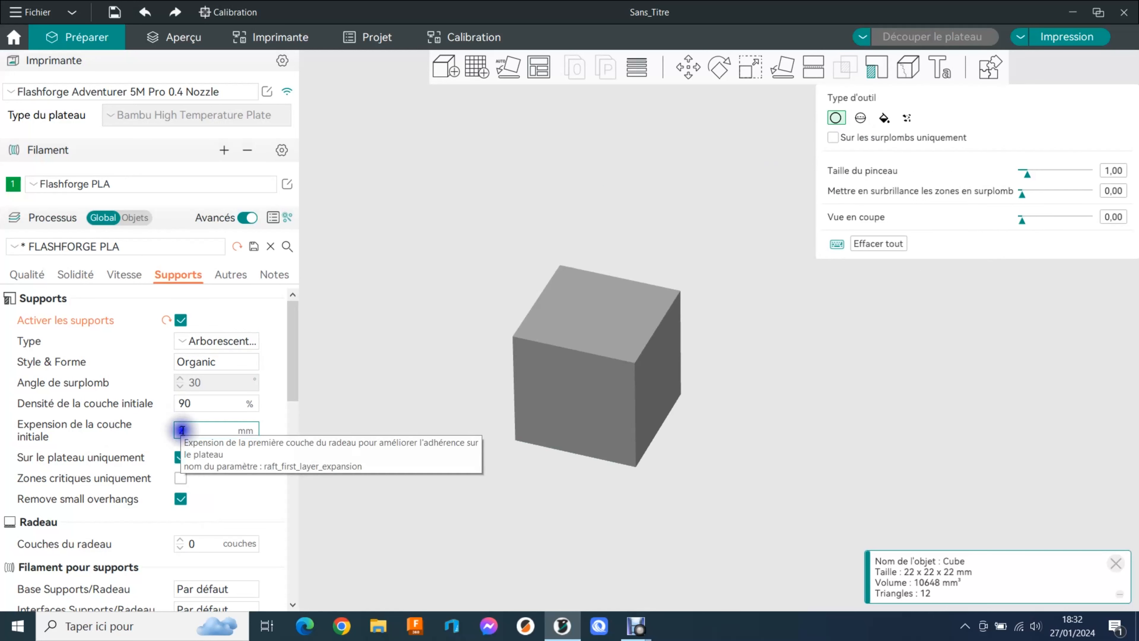
pyautogui.moveTo(294, 336); pyautogui.dragTo(284, 392)
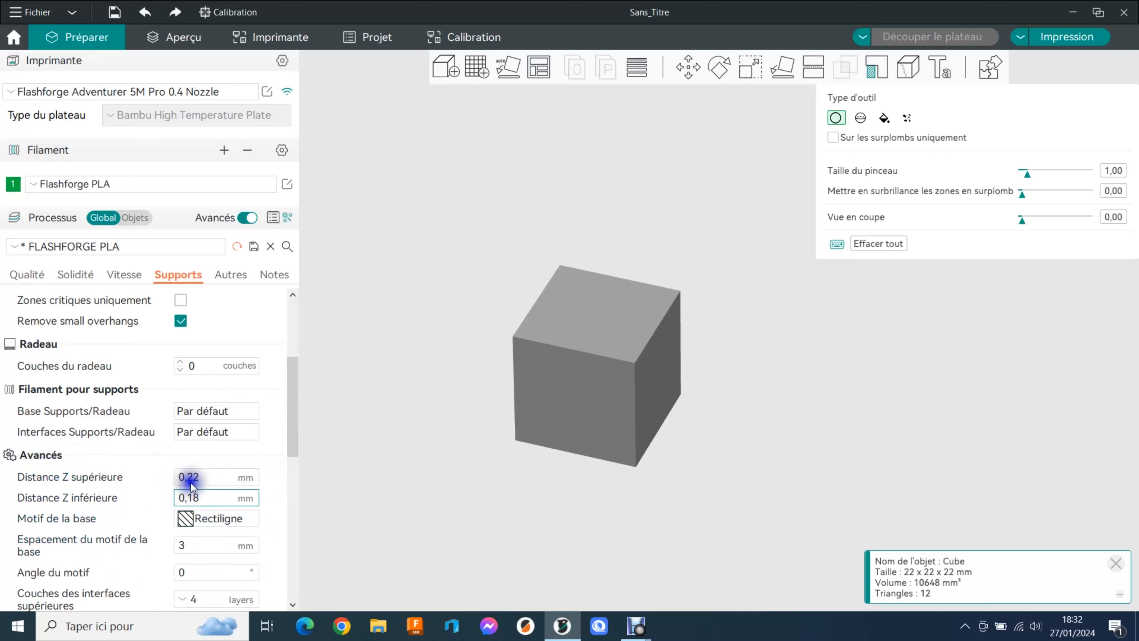
pyautogui.moveTo(293, 398); pyautogui.dragTo(285, 451)
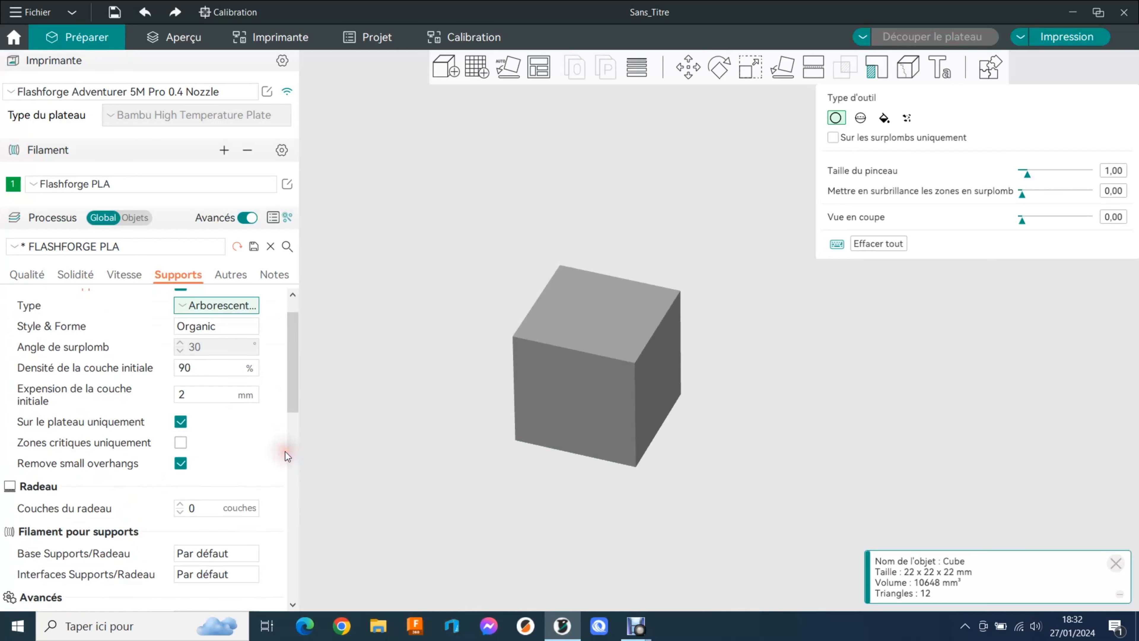
pyautogui.moveTo(300, 381); pyautogui.dragTo(287, 337)
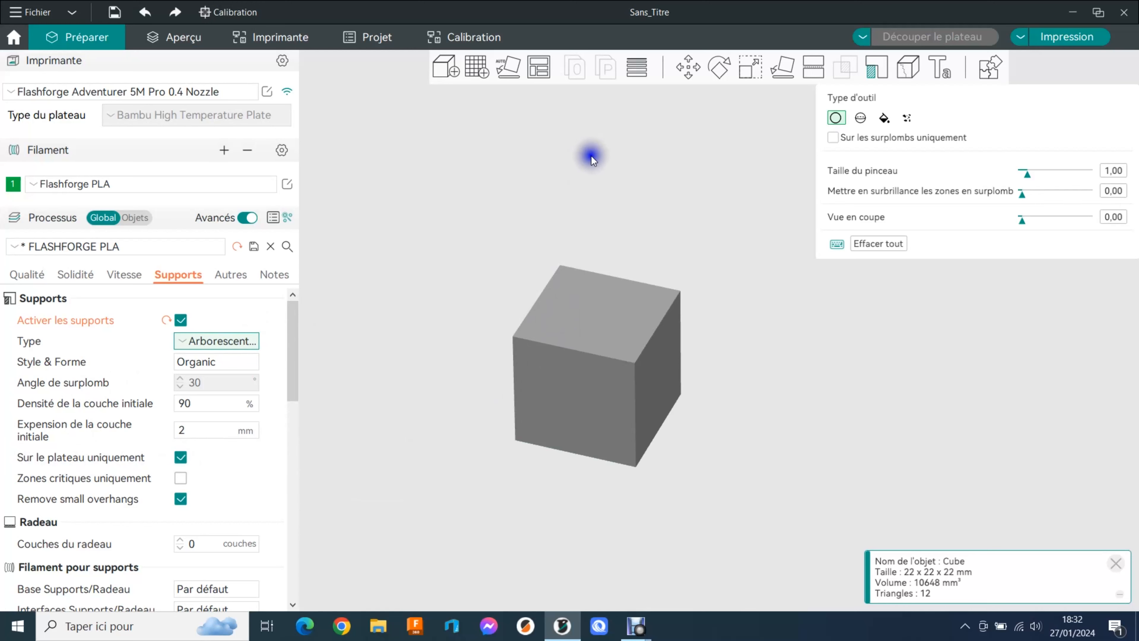
pyautogui.click(650, 198)
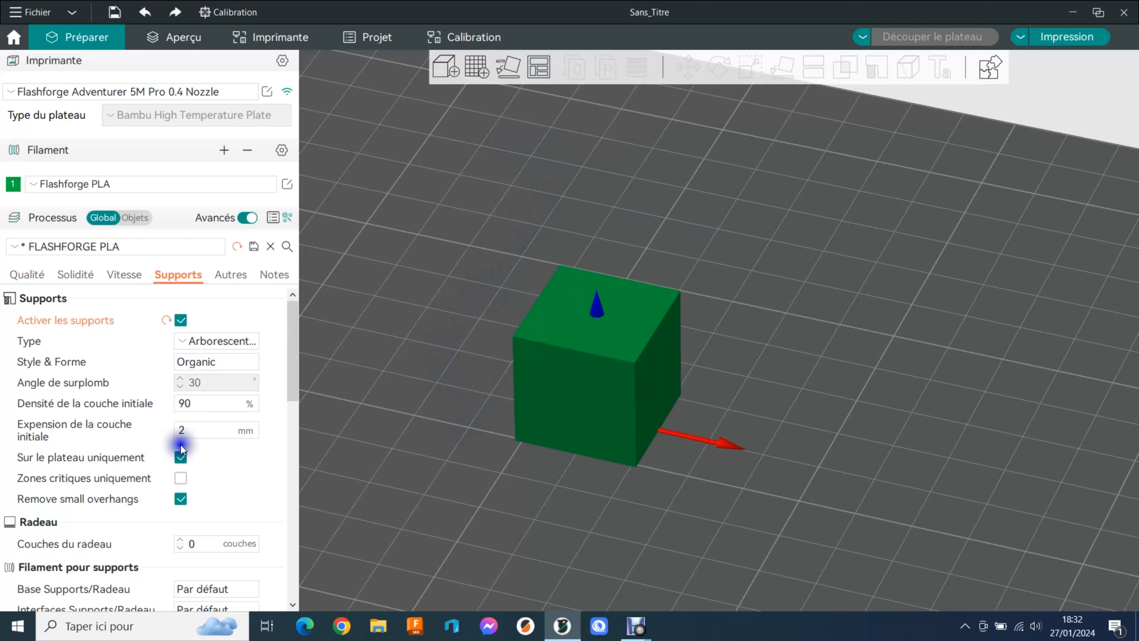
# - Review the build-plate-only option, the support and raft filament choices, and the upper and lower Z distances
pyautogui.click(181, 457)
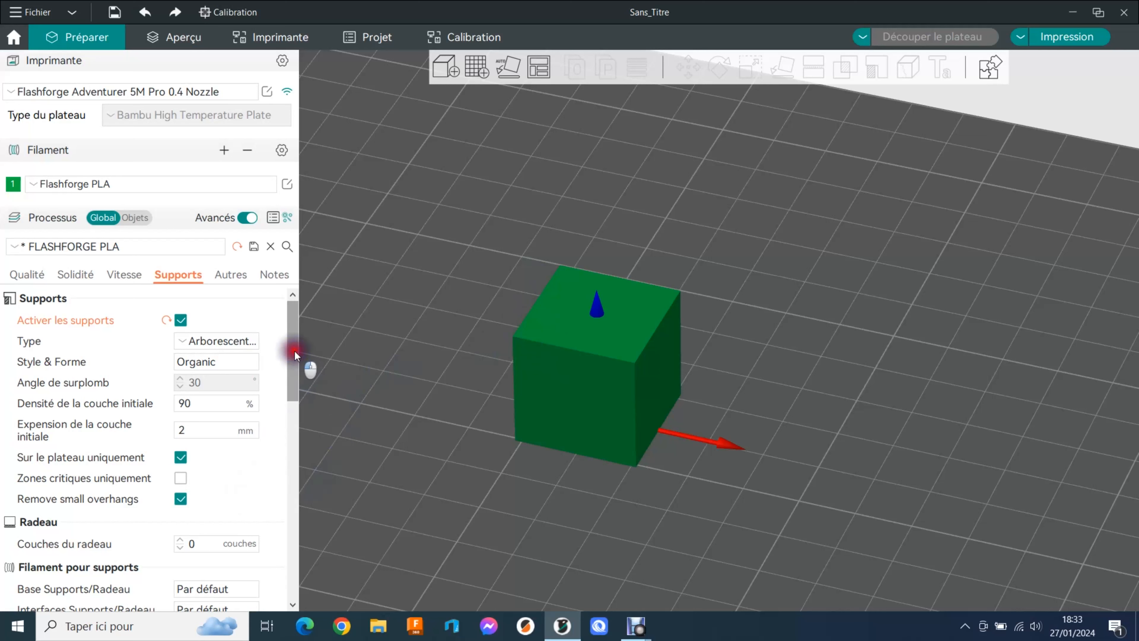
pyautogui.moveTo(294, 355); pyautogui.dragTo(292, 415)
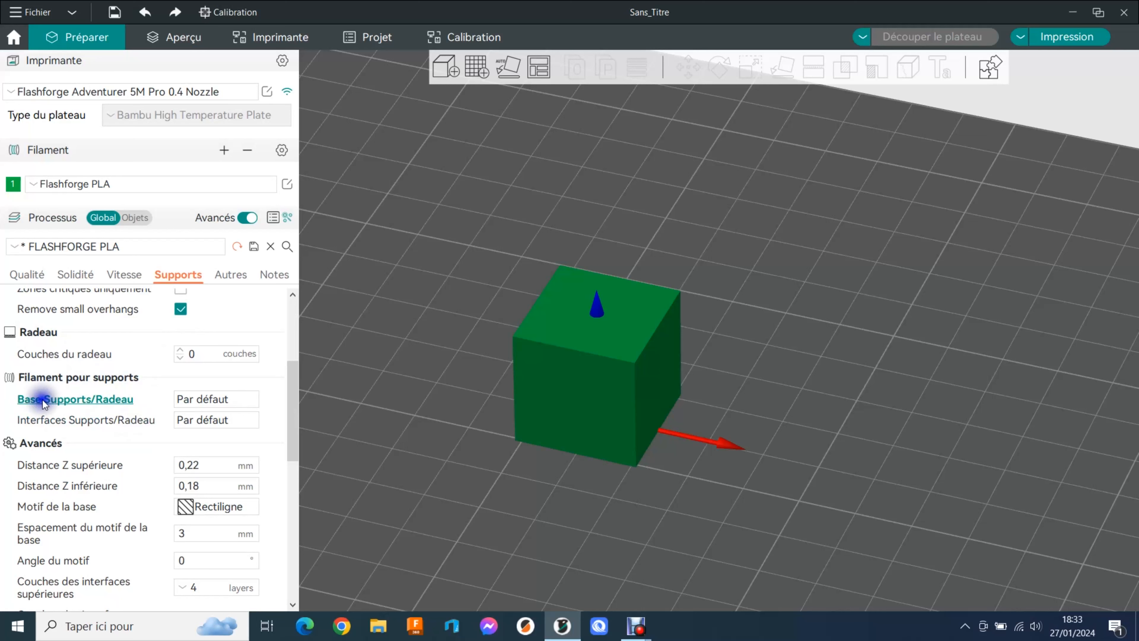
pyautogui.moveTo(290, 382); pyautogui.dragTo(292, 409)
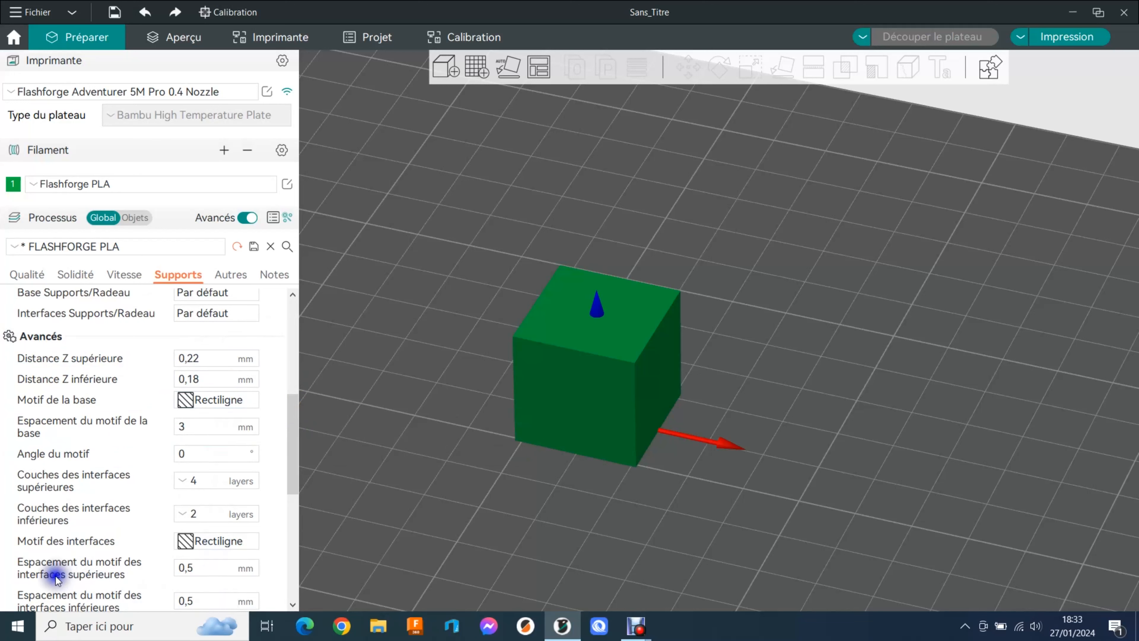
pyautogui.click(247, 359)
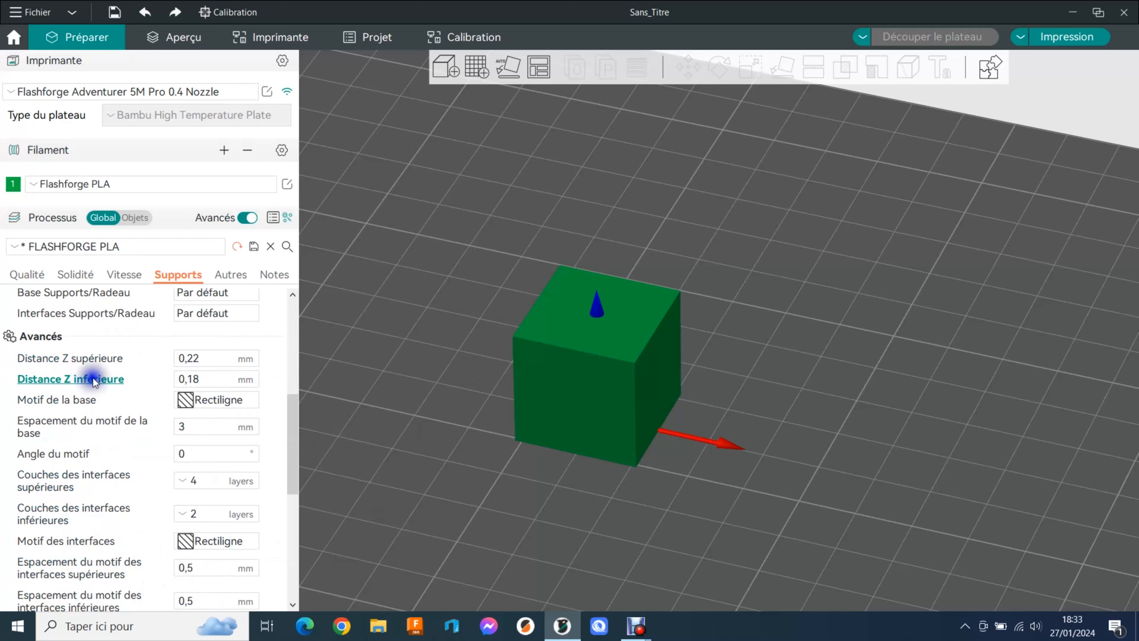
pyautogui.moveTo(100, 369)
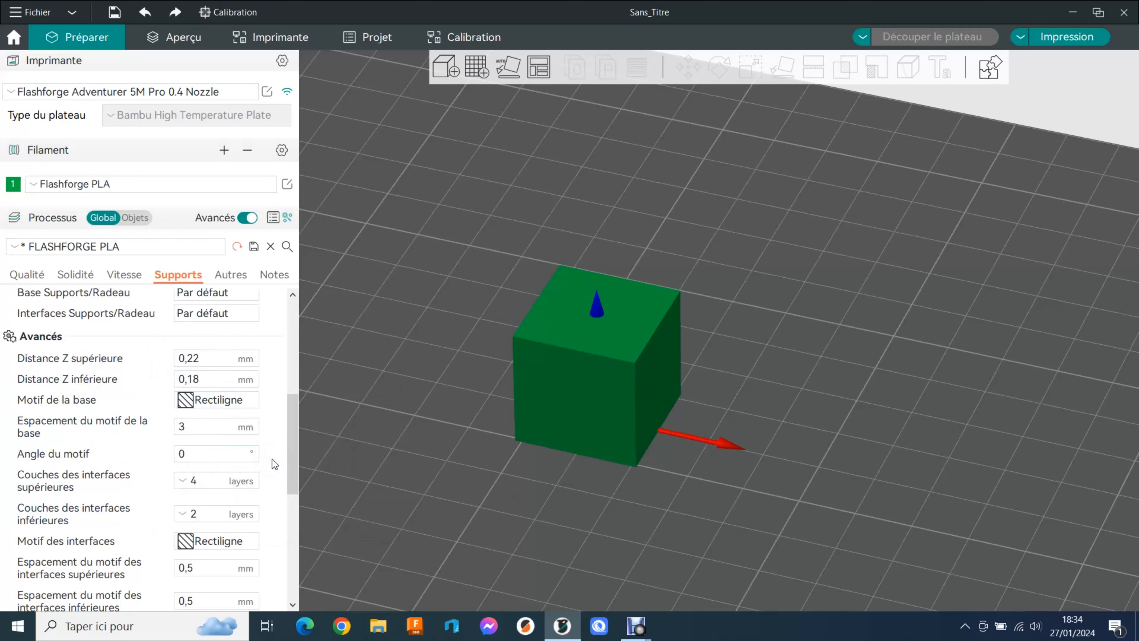
# - Review the tree support tip and branch parameters, the organic style and the support interface settings
pyautogui.moveTo(294, 422); pyautogui.dragTo(298, 542)
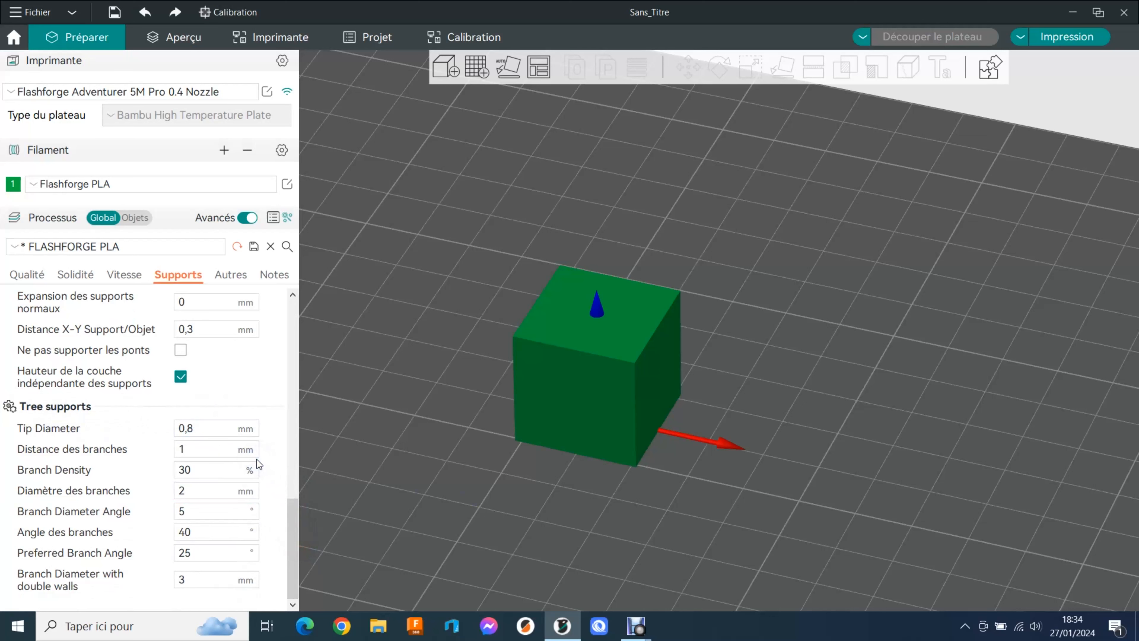
pyautogui.moveTo(255, 466)
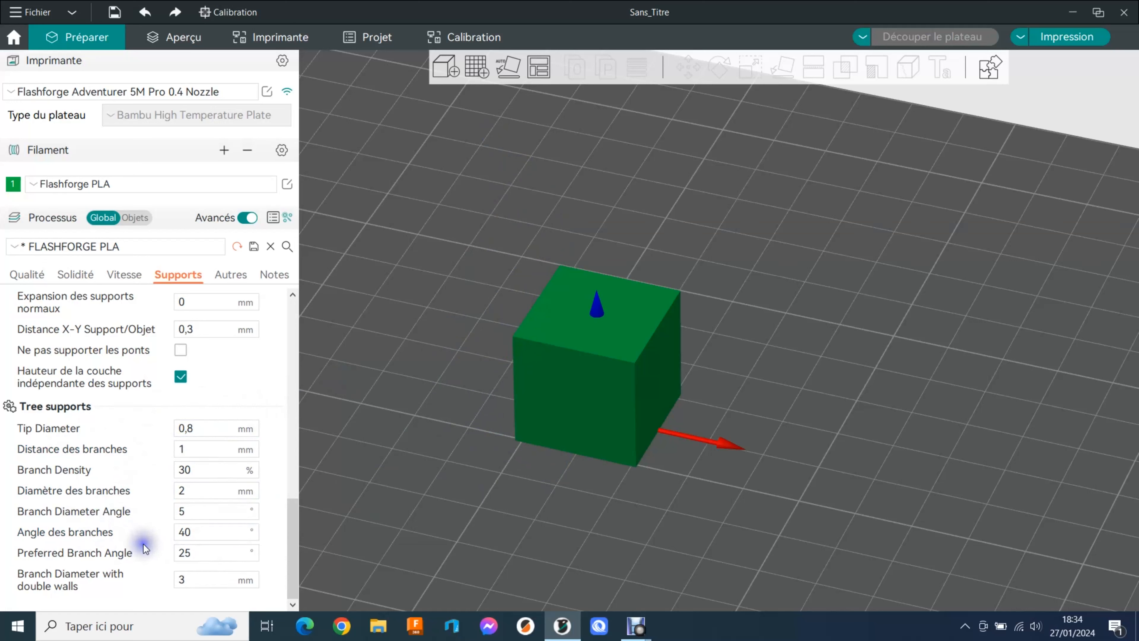
pyautogui.moveTo(291, 537); pyautogui.dragTo(296, 318)
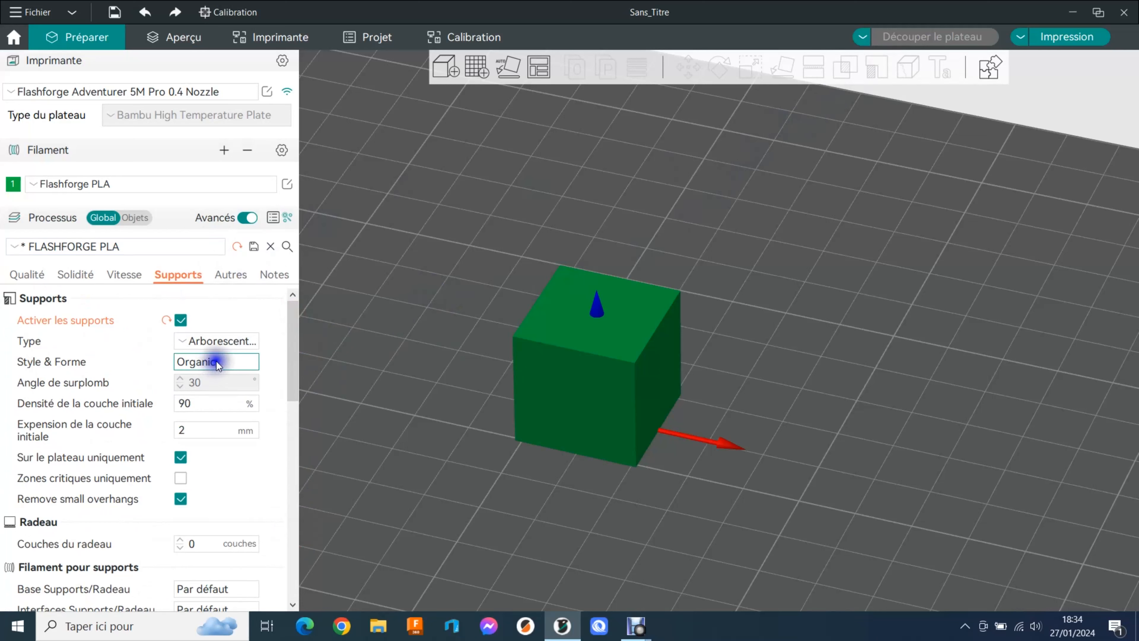
pyautogui.moveTo(291, 379); pyautogui.dragTo(293, 477)
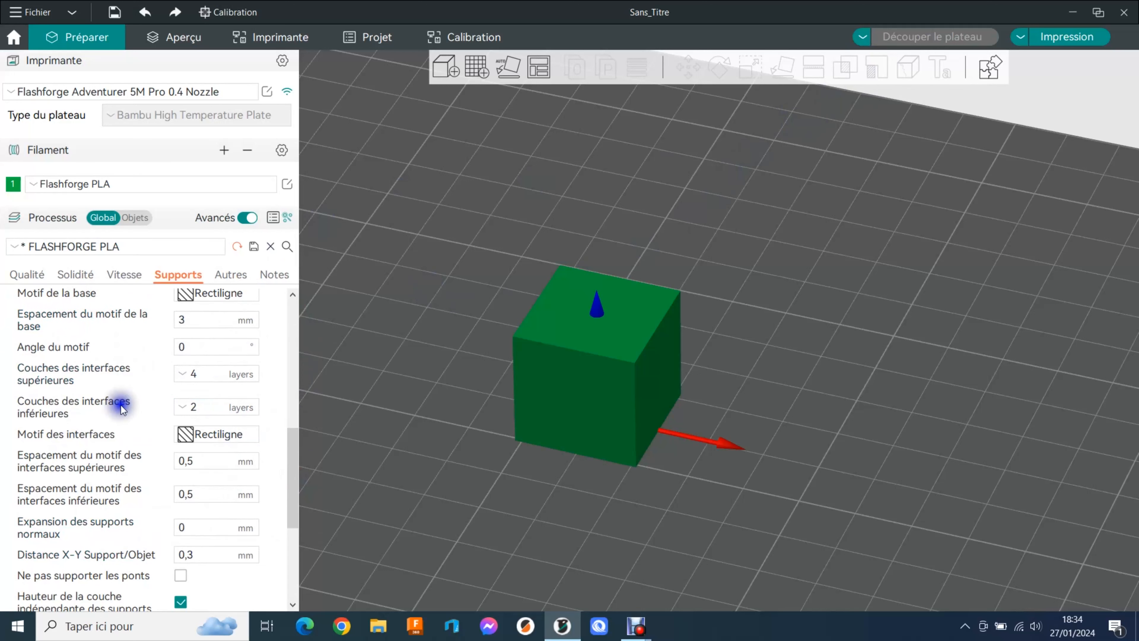
pyautogui.moveTo(294, 495); pyautogui.dragTo(305, 323)
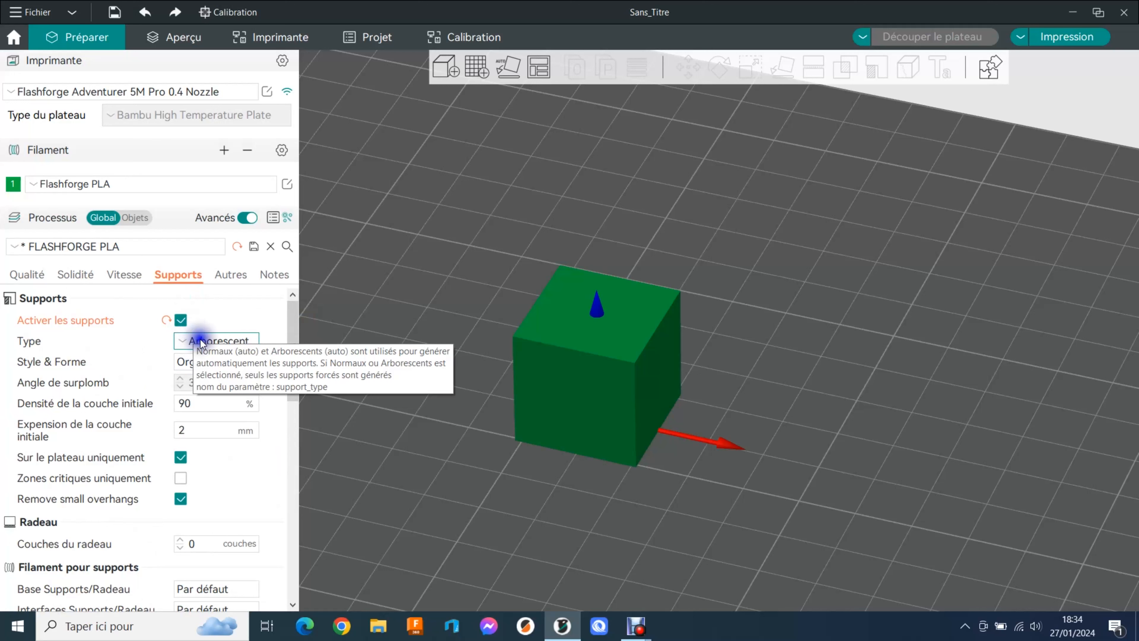
# - Review the available support types, and reset the support activation to the preset's disabled state
pyautogui.click(207, 342)
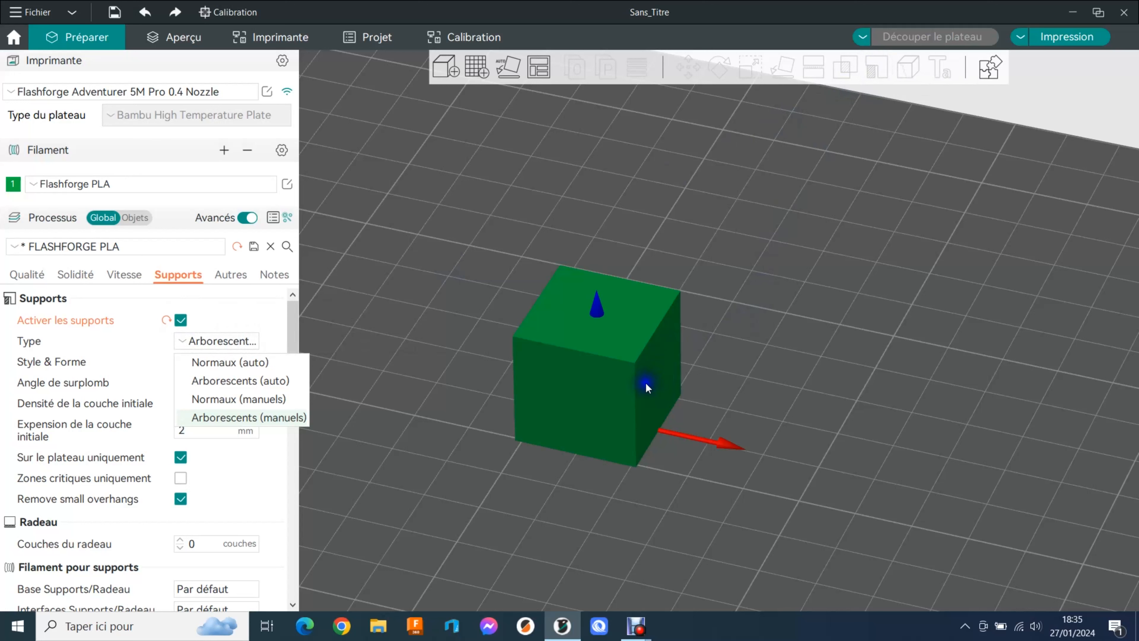
pyautogui.click(666, 377)
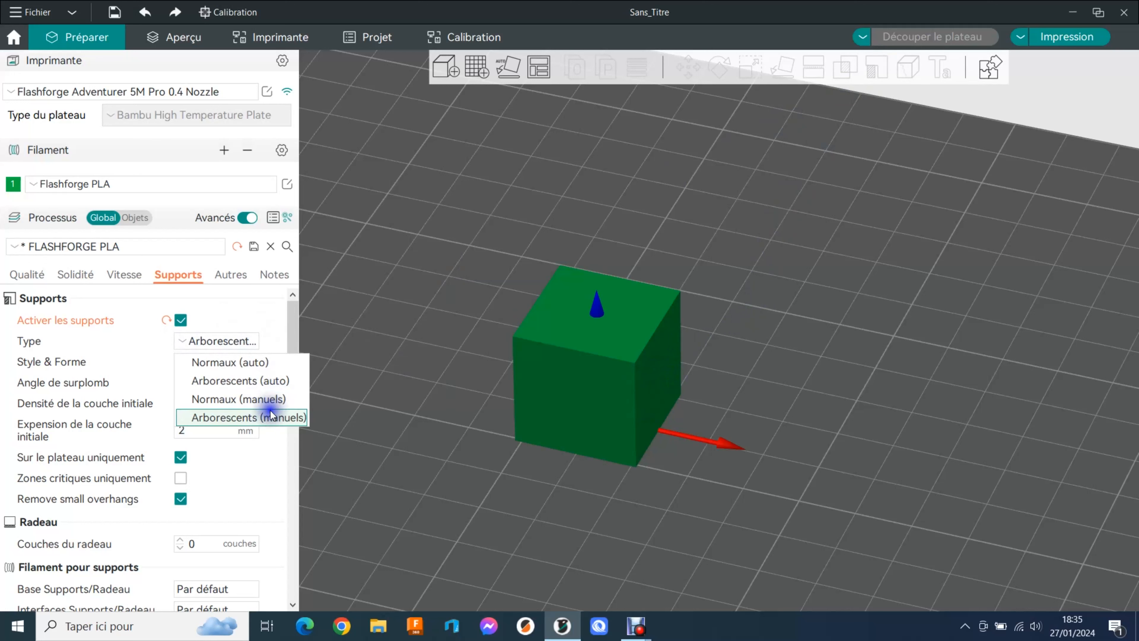
pyautogui.click(165, 319)
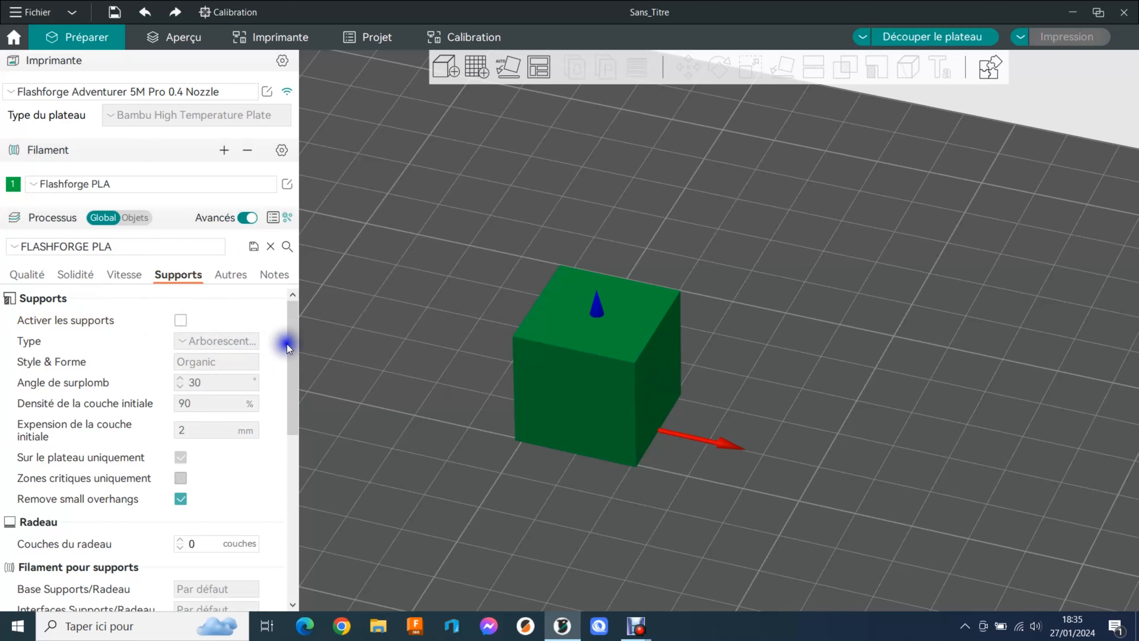
pyautogui.scroll(-1, 294, 338)
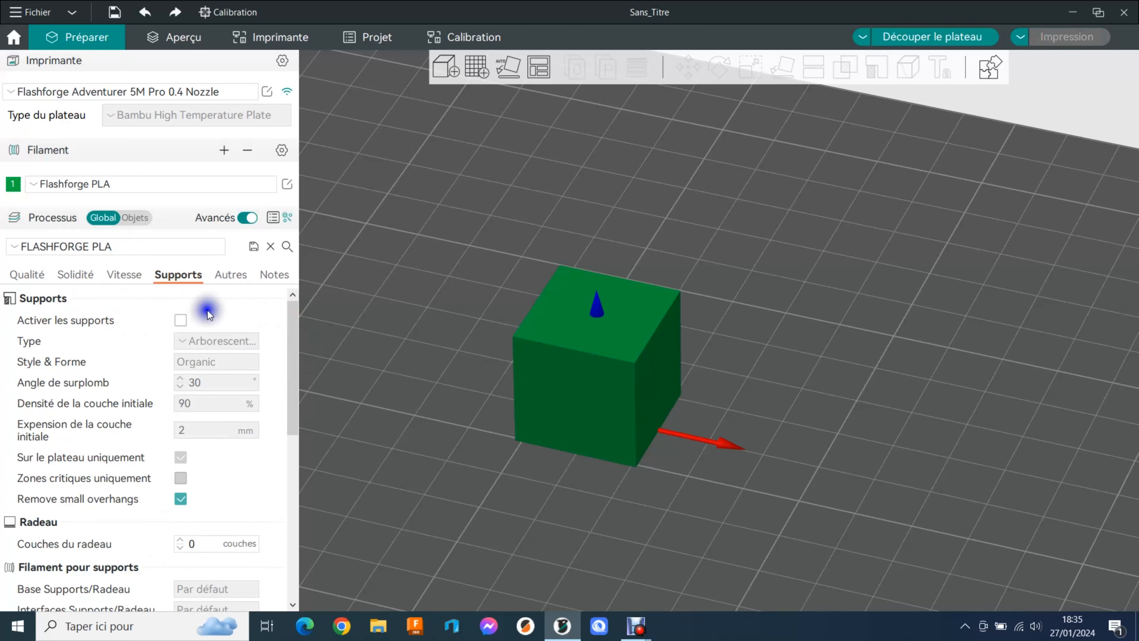
# - Set the number of skirt lines to 4 in the other process settings and slice the plate
pyautogui.click(230, 273)
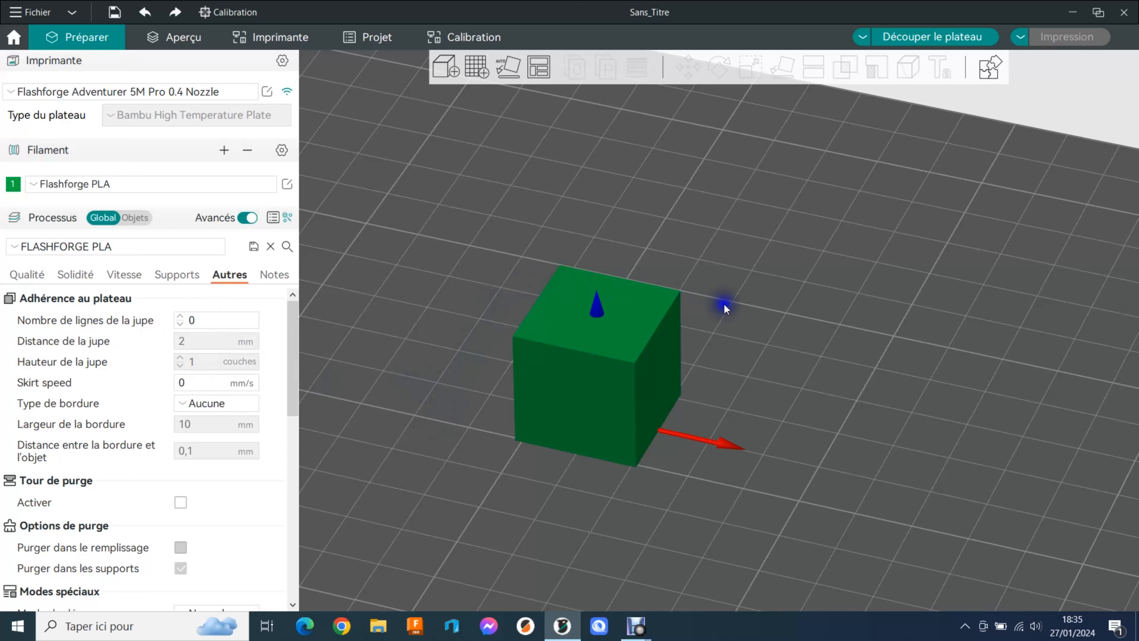
pyautogui.click(180, 318)
pyautogui.click(180, 318)
pyautogui.click(180, 318)
pyautogui.click(179, 318)
pyautogui.click(904, 28)
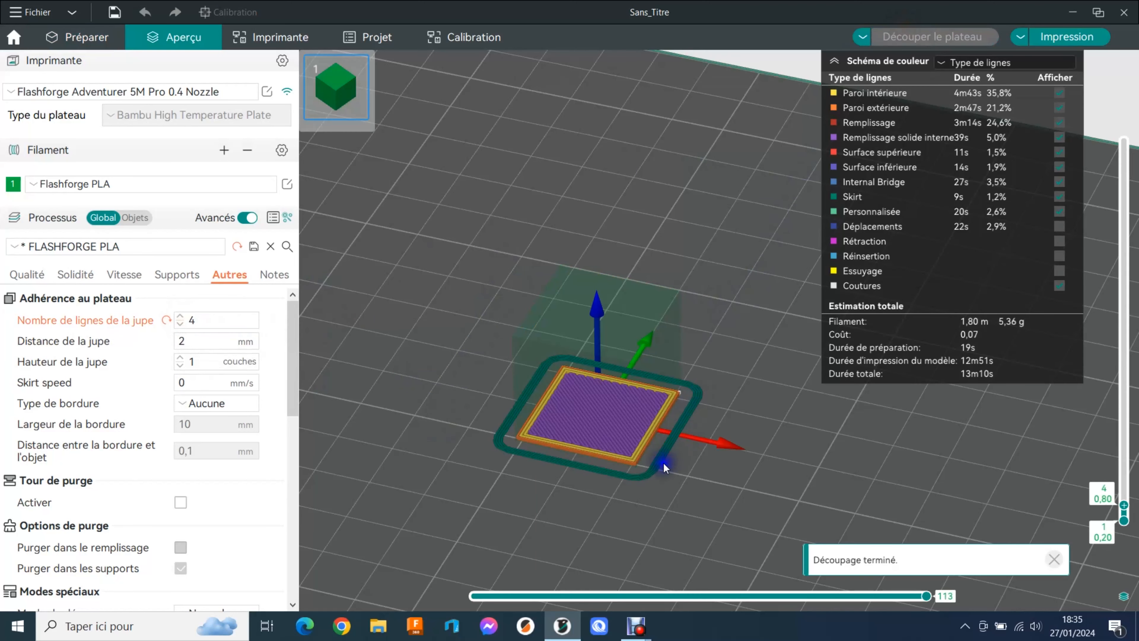
# - Examine the skirt around the cube's first layers and its distance setting, and reset the number of skirt lines
pyautogui.scroll(5, 680, 471)
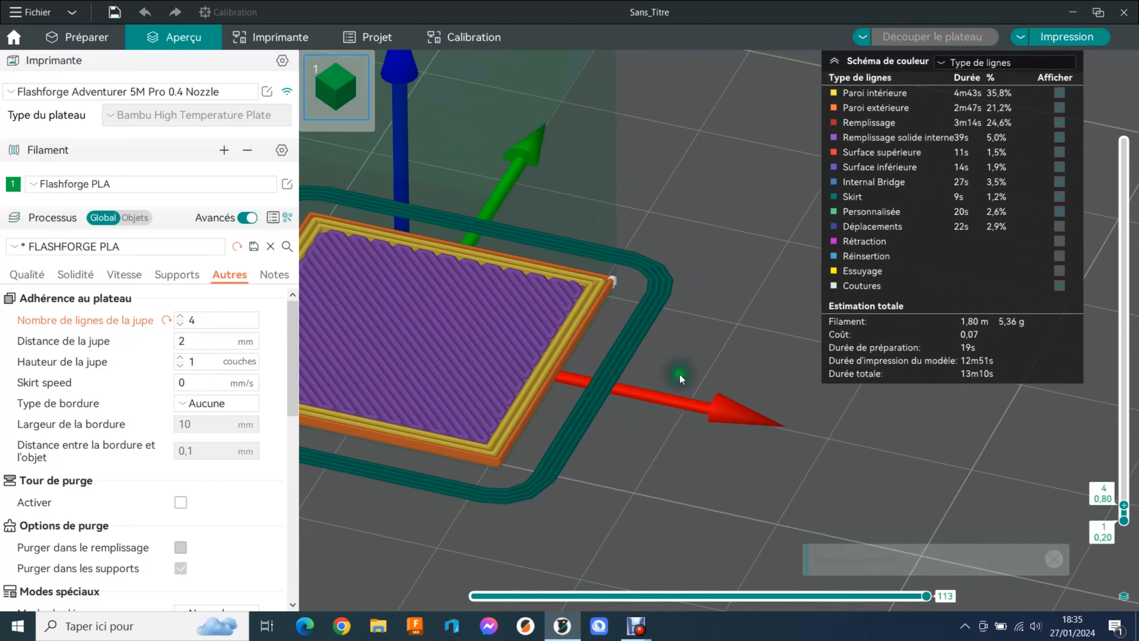
pyautogui.click(616, 369)
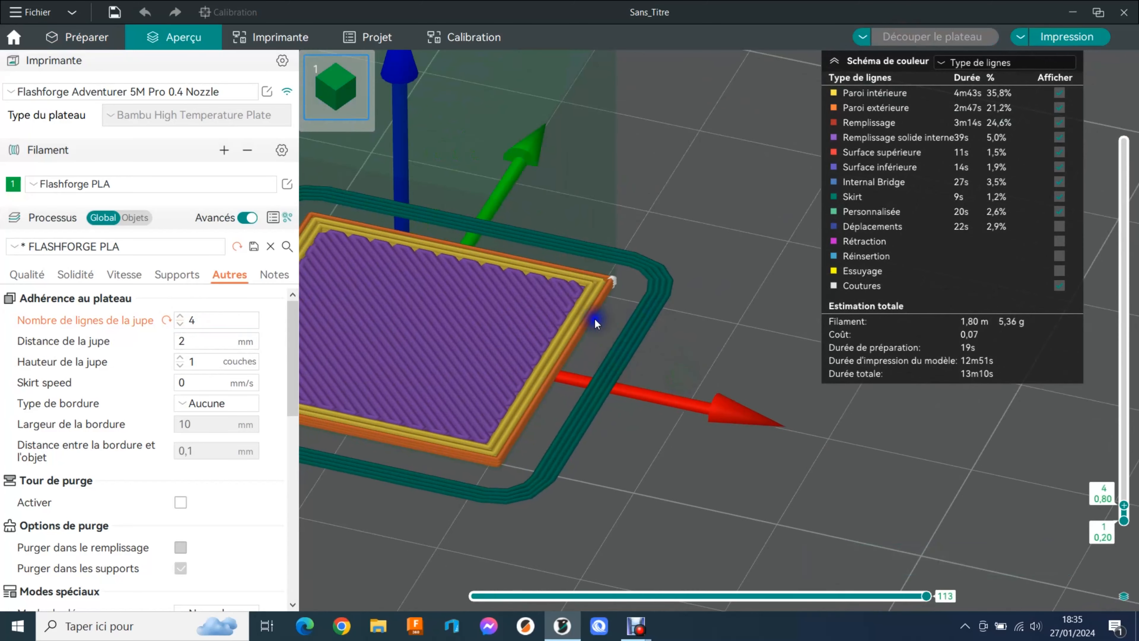
pyautogui.click(184, 340)
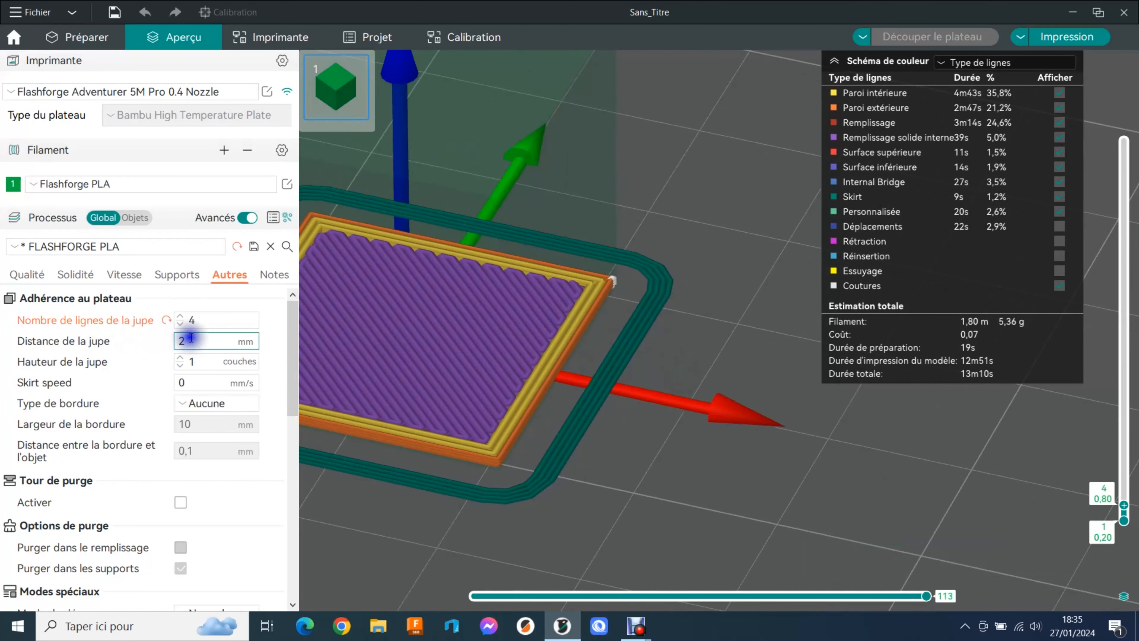
pyautogui.click(578, 343)
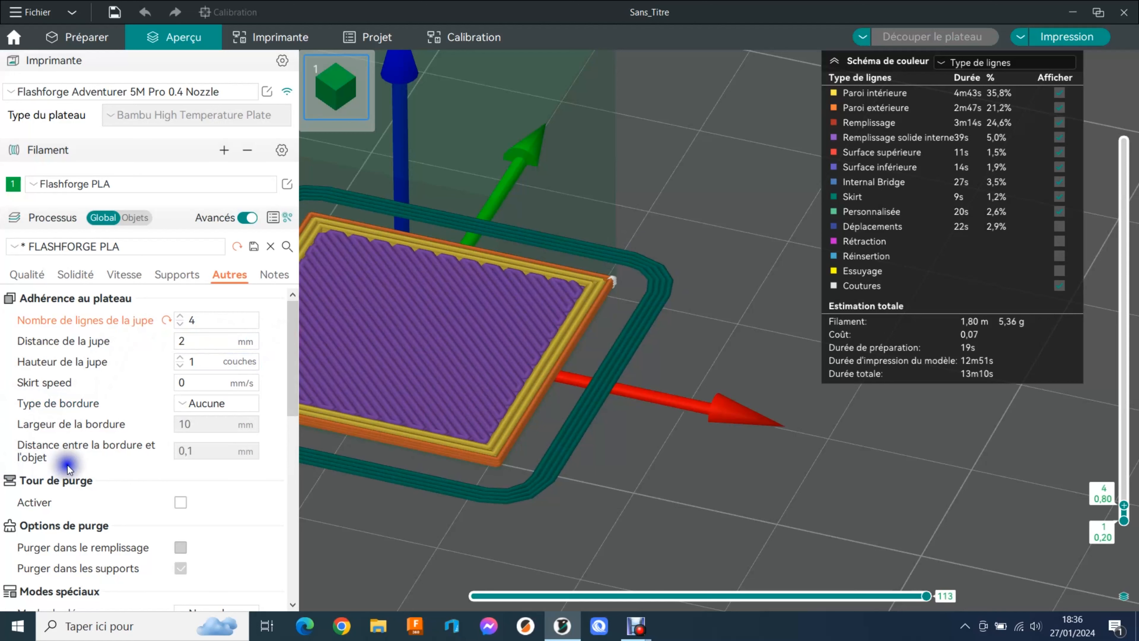
pyautogui.click(166, 320)
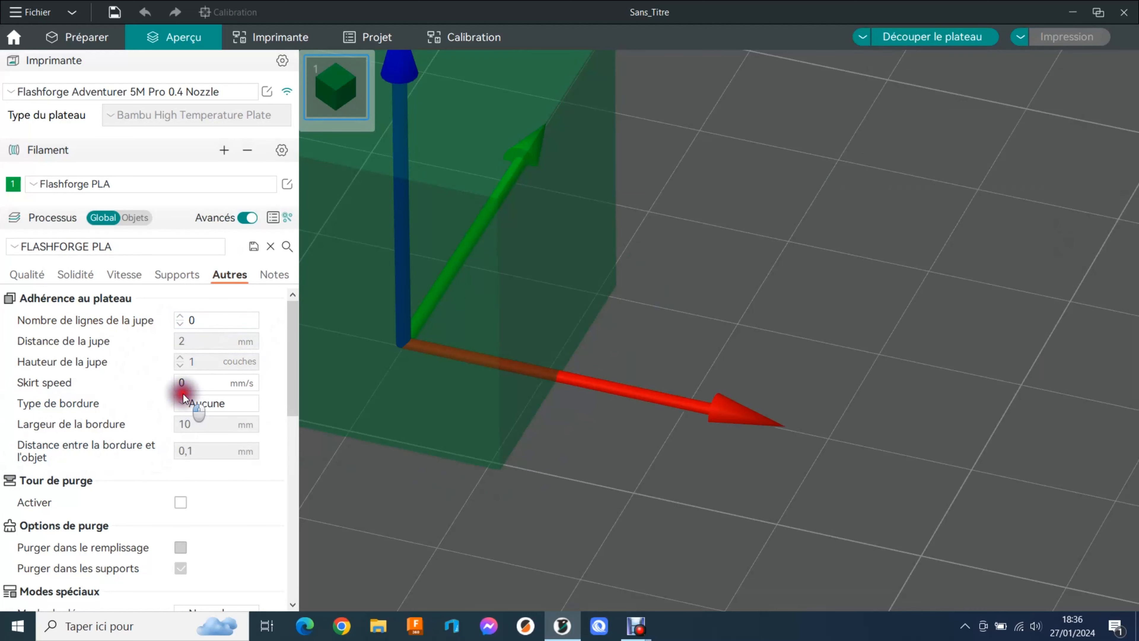
# - Set the brim type to outer brim only (Bordure extérieure uniquement) with a brim width of 5 mm
pyautogui.click(180, 405)
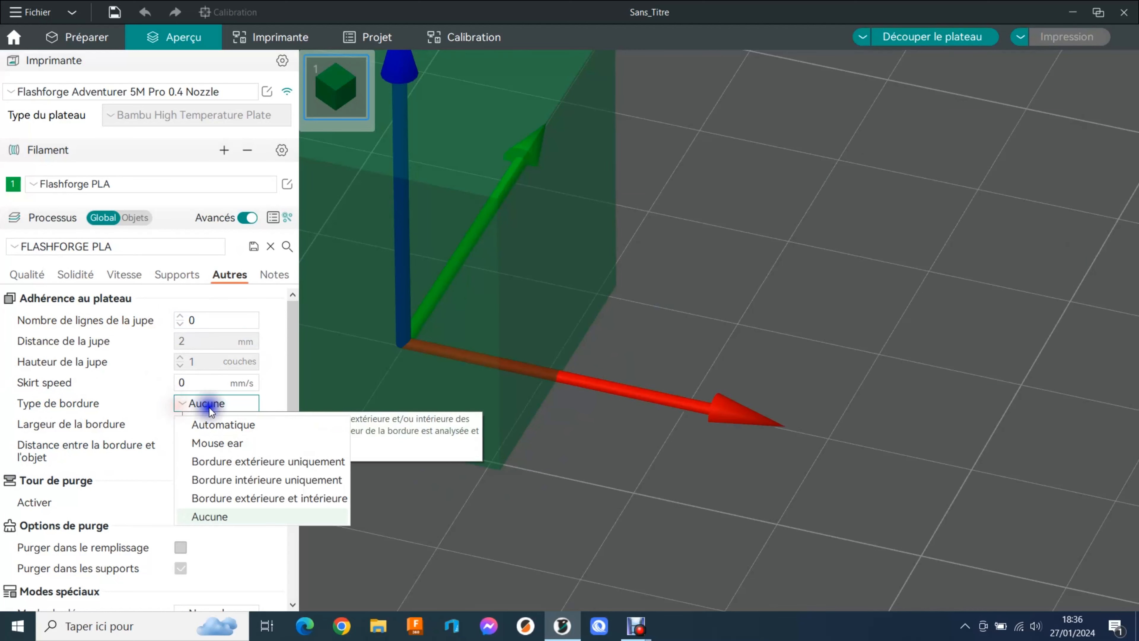
pyautogui.click(254, 468)
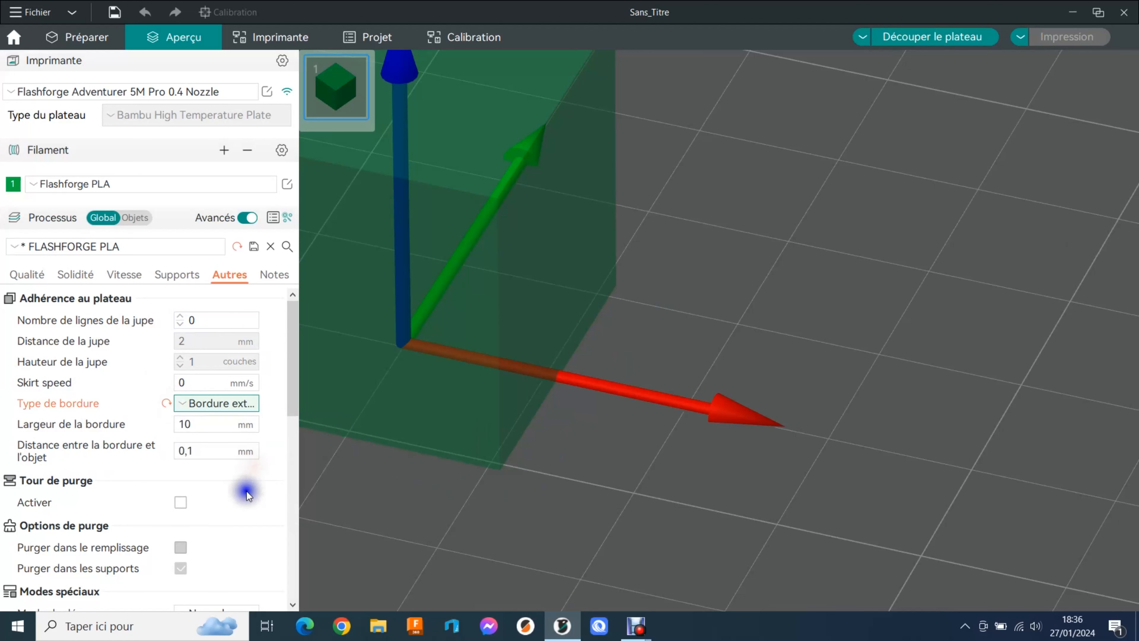
pyautogui.doubleClick(196, 428)
pyautogui.write('5')
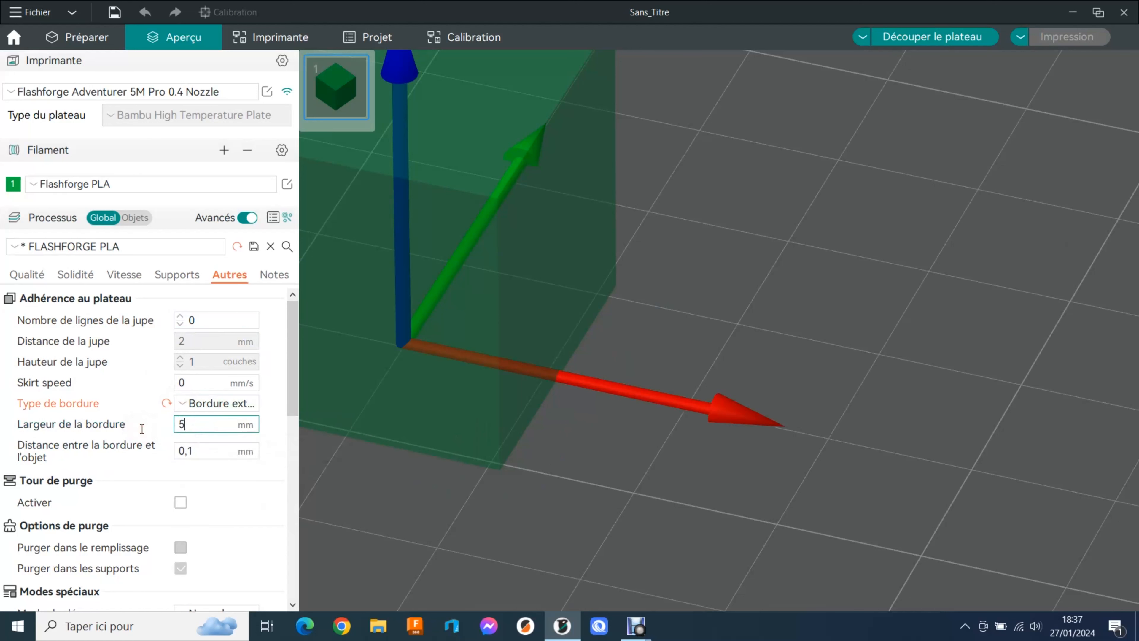
pyautogui.click(193, 502)
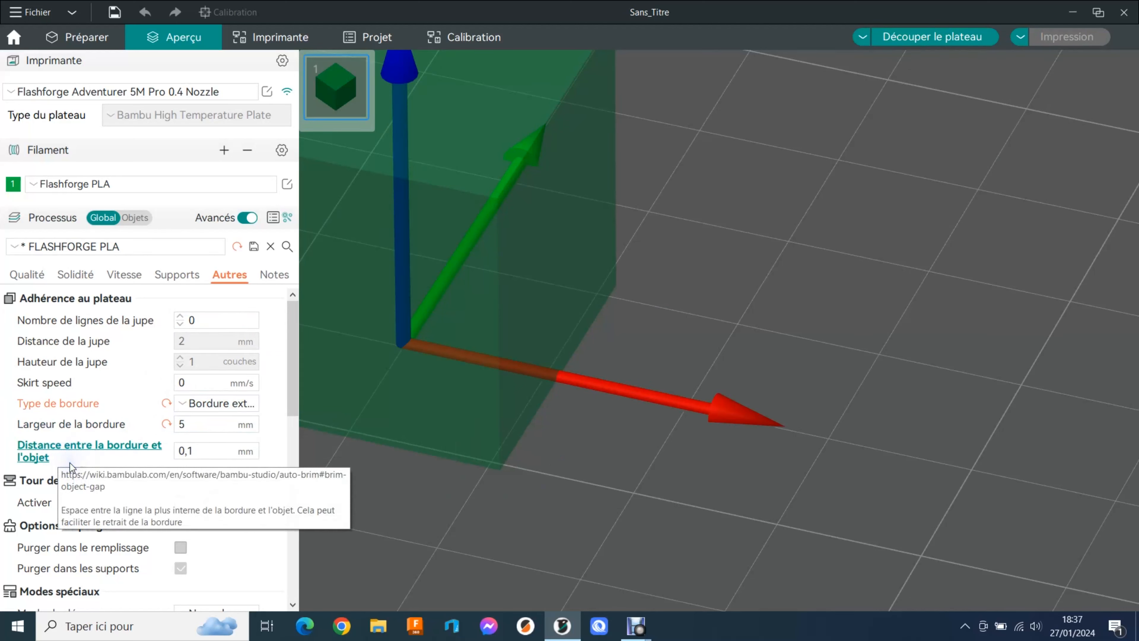
# - Check the gap between the brim and the object, and slice the plate to preview the brim
pyautogui.doubleClick(193, 450)
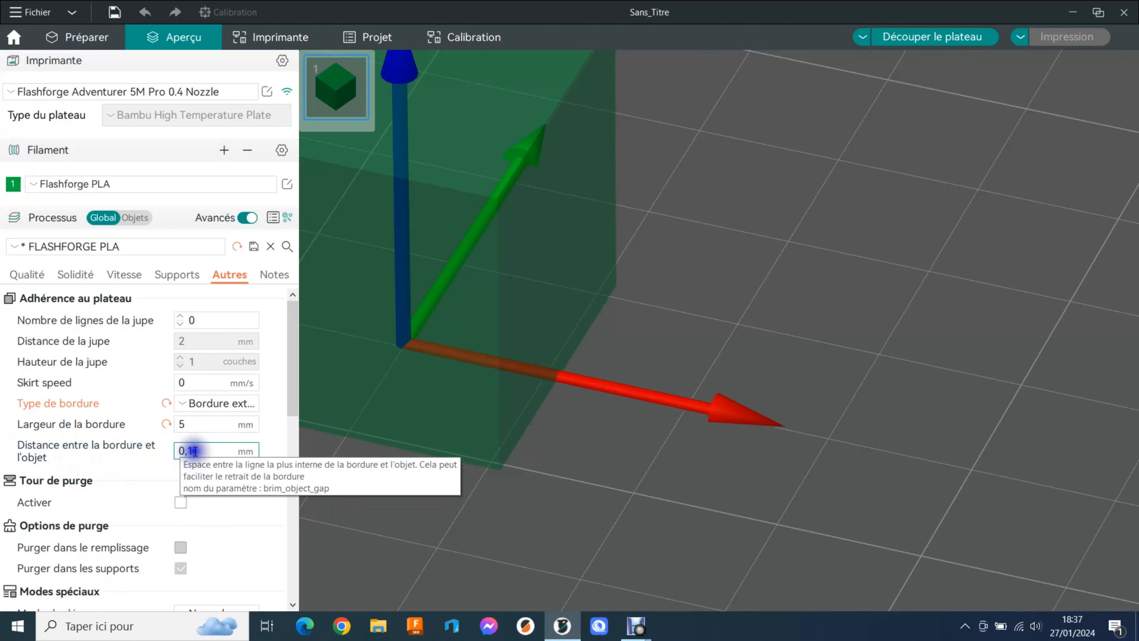
pyautogui.click(196, 450)
pyautogui.click(193, 449)
pyautogui.moveTo(192, 448); pyautogui.dragTo(181, 456)
pyautogui.click(194, 450)
pyautogui.click(931, 40)
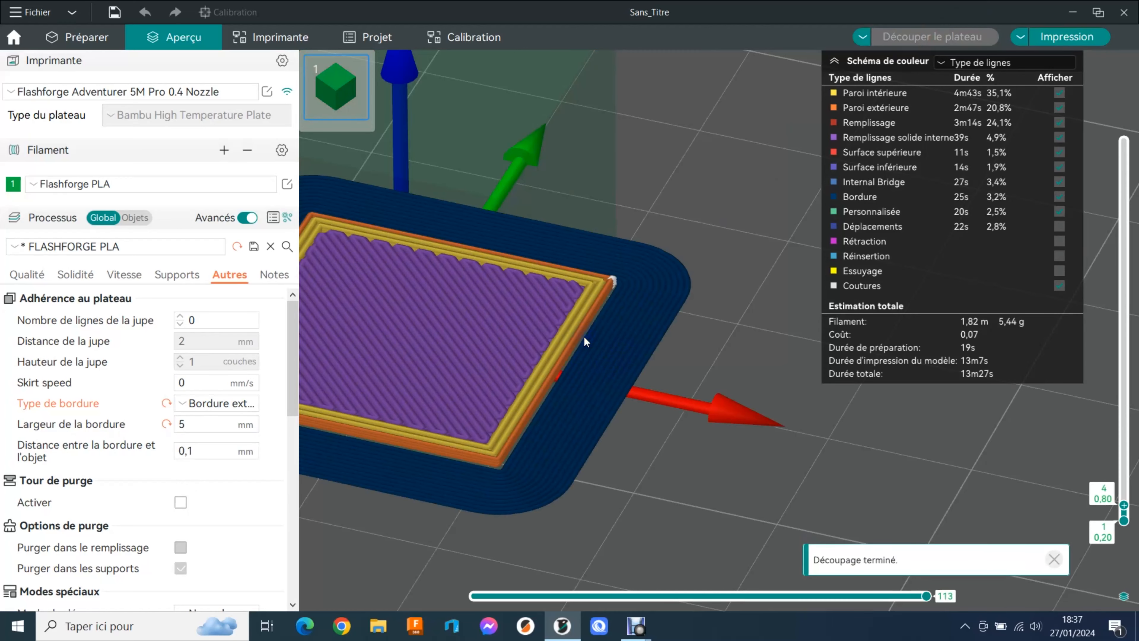
# - Set the distance between the brim and the object to 1 mm and slice the plate to preview the gap
pyautogui.scroll(6, 624, 322)
pyautogui.scroll(-3, 431, 273)
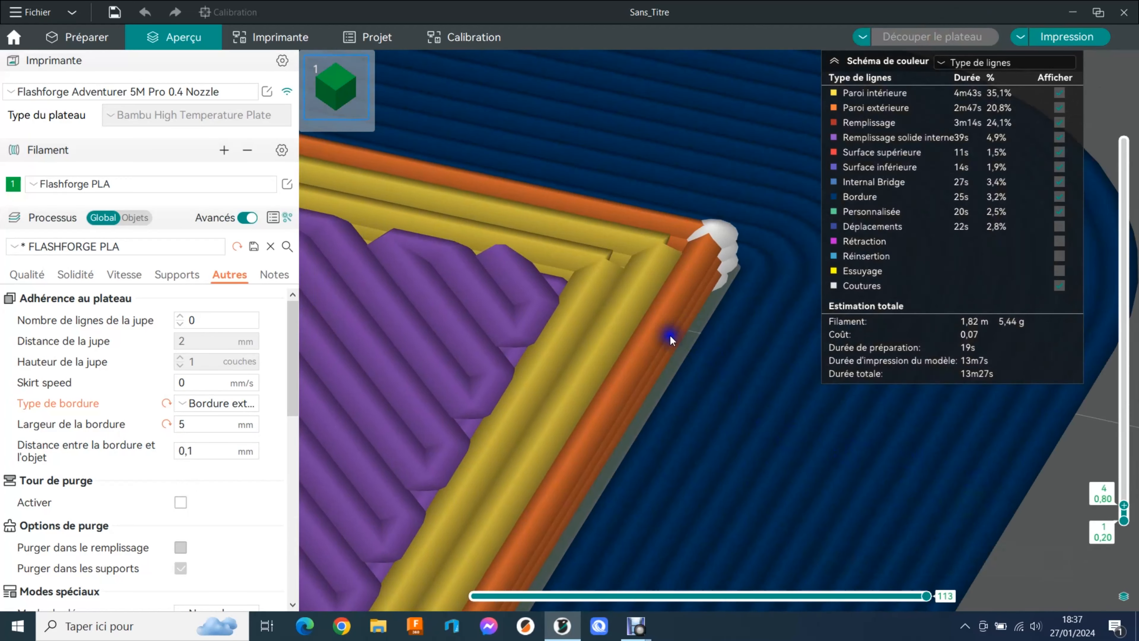
pyautogui.scroll(-2, 659, 340)
pyautogui.click(183, 446)
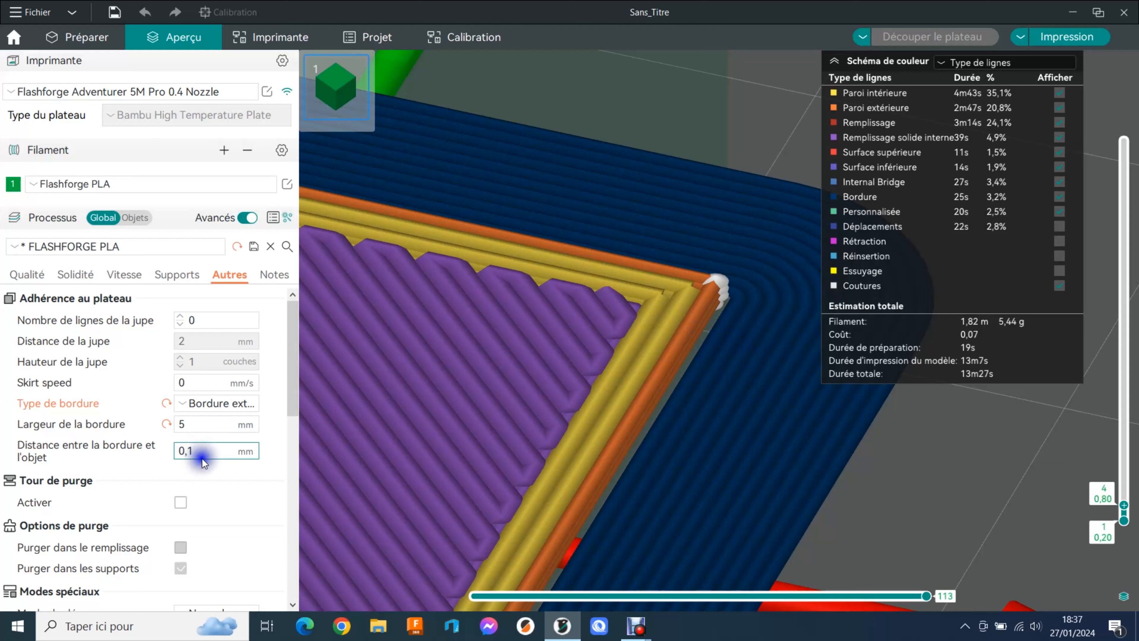
pyautogui.moveTo(208, 450); pyautogui.dragTo(155, 456)
pyautogui.write('1')
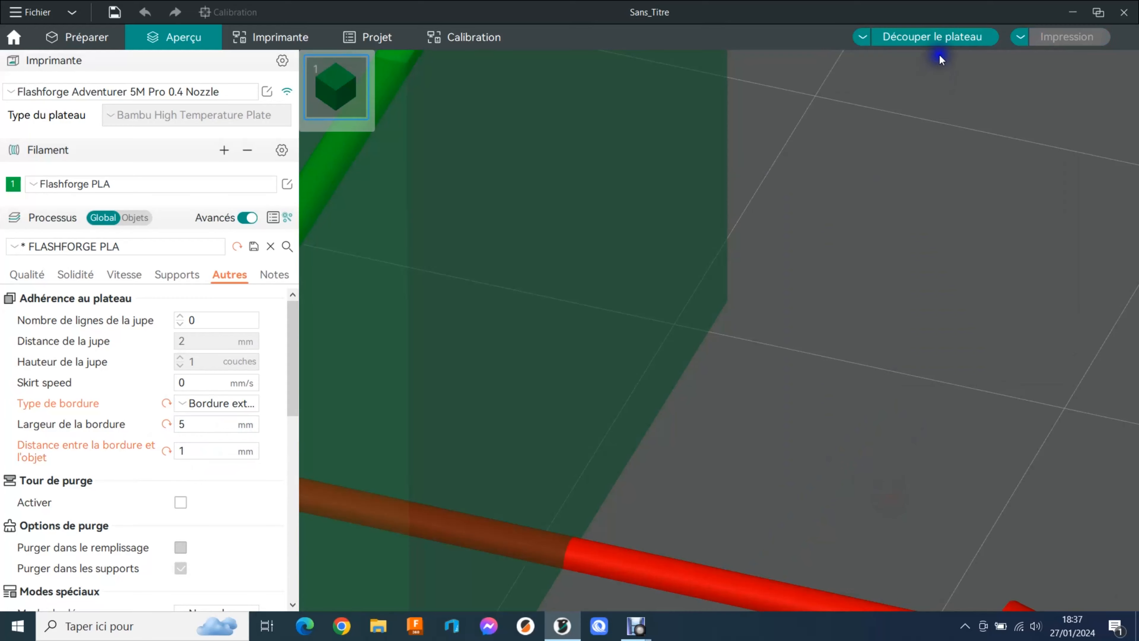
pyautogui.click(939, 37)
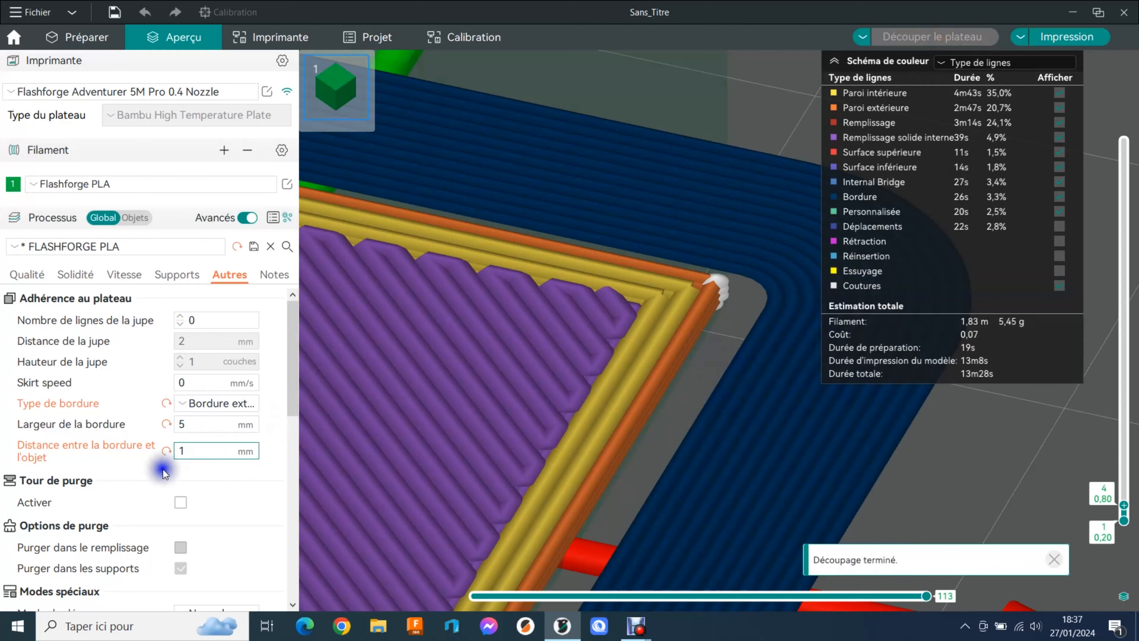
# - Reset the distance between the brim and the object to its default and slice the plate again
pyautogui.click(169, 448)
pyautogui.click(227, 446)
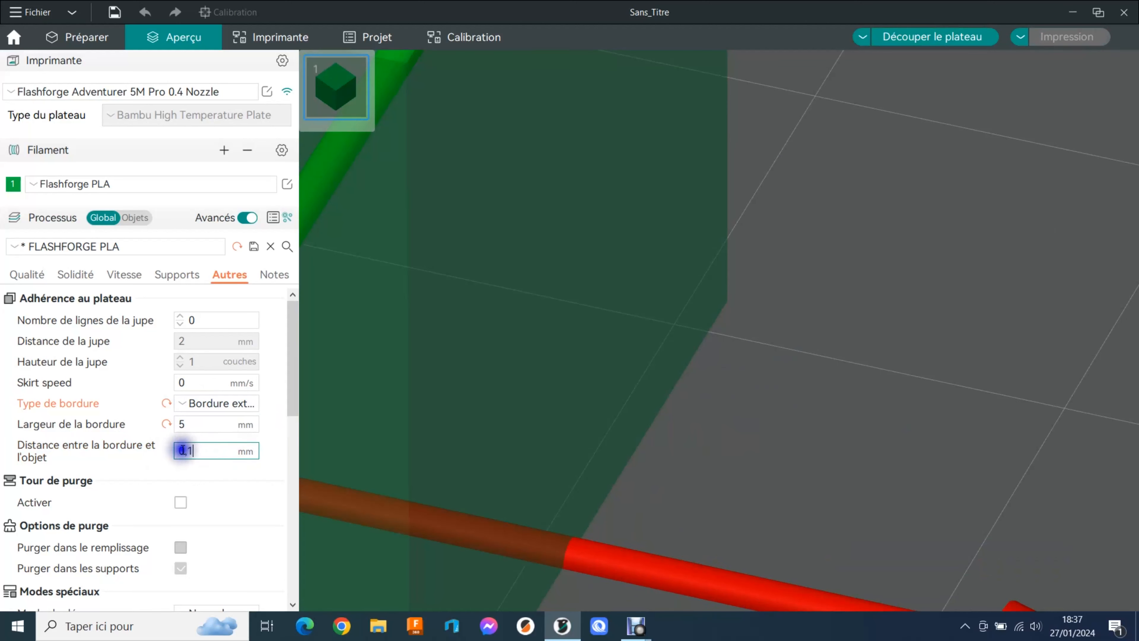
pyautogui.click(921, 37)
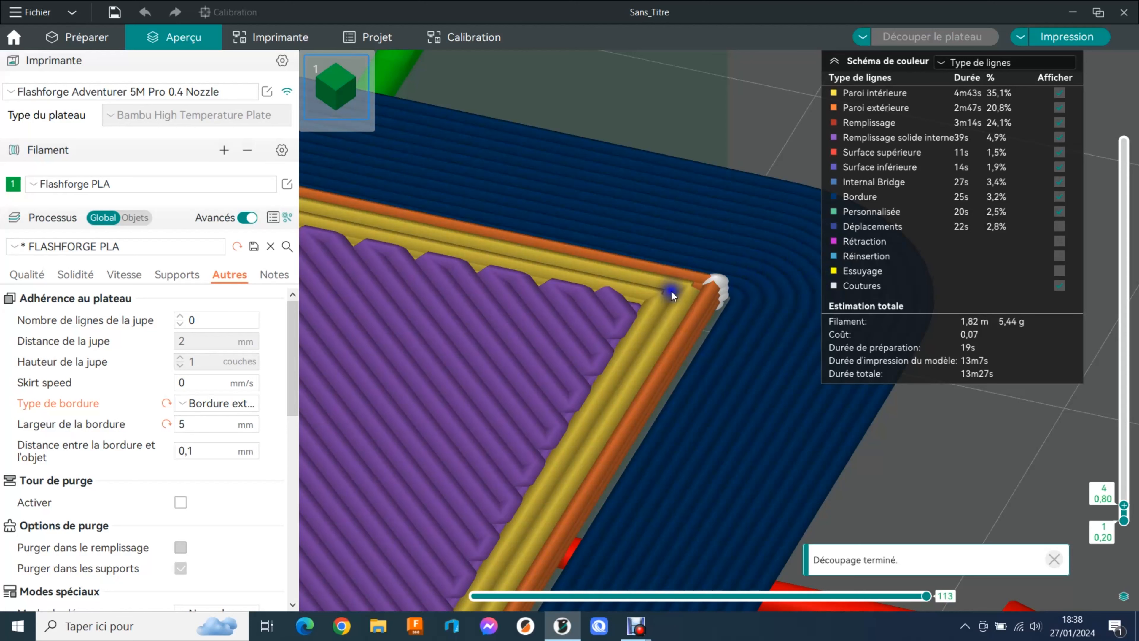
# - Reset the brim width and brim type to their defaults, and check the description of the vase mode (Mode vase)
pyautogui.click(166, 424)
pyautogui.press('Tab')
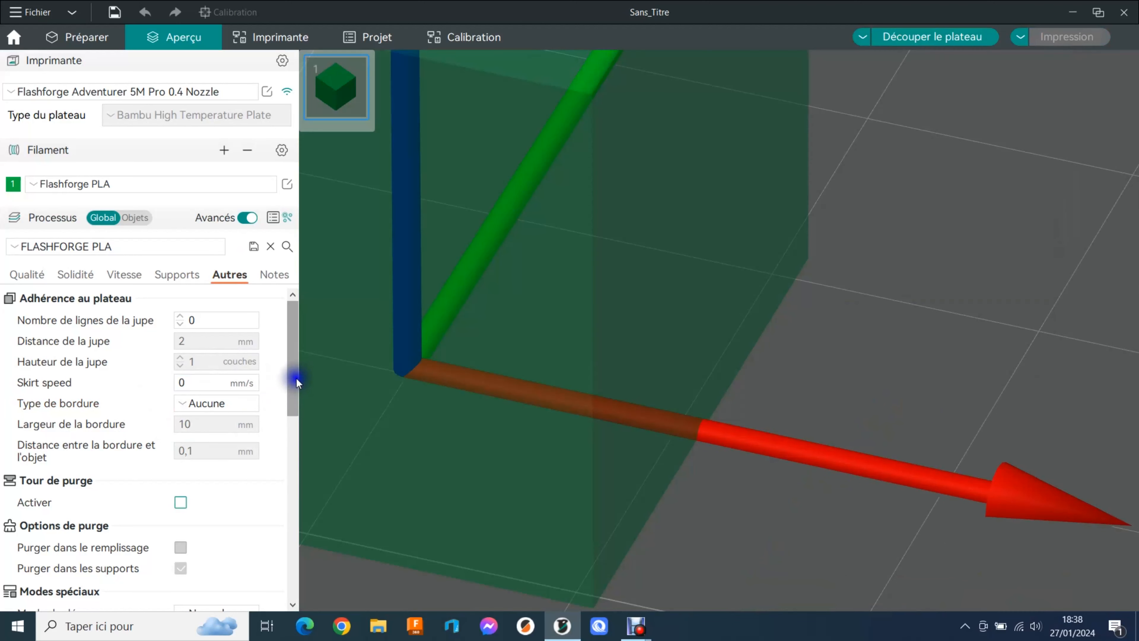
pyautogui.scroll(-3, 282, 381)
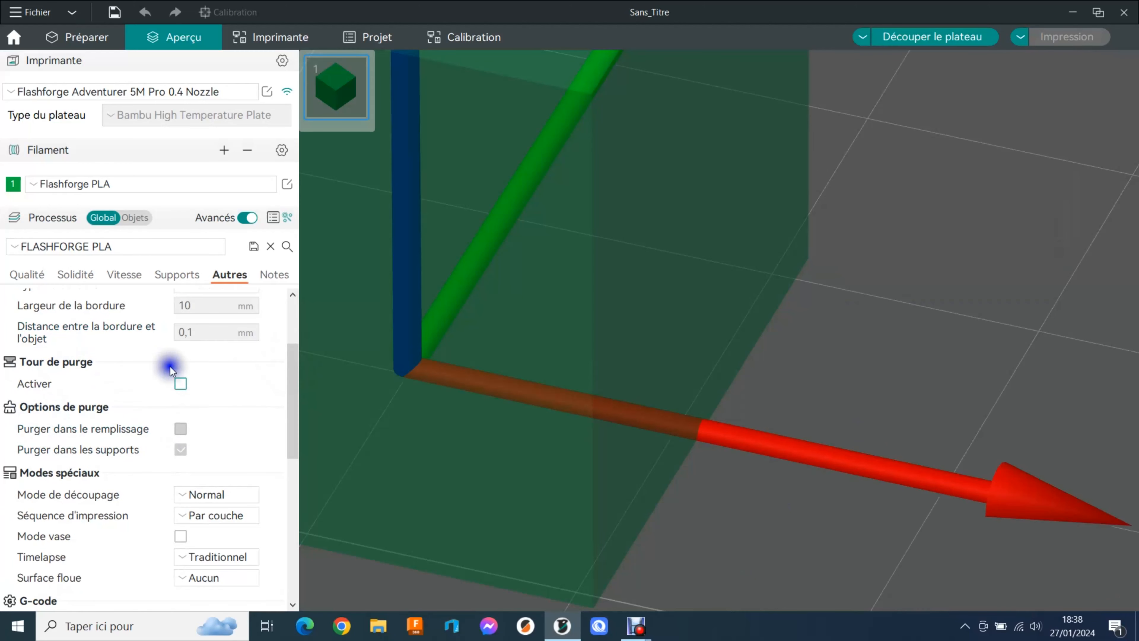
pyautogui.moveTo(294, 381); pyautogui.dragTo(293, 424)
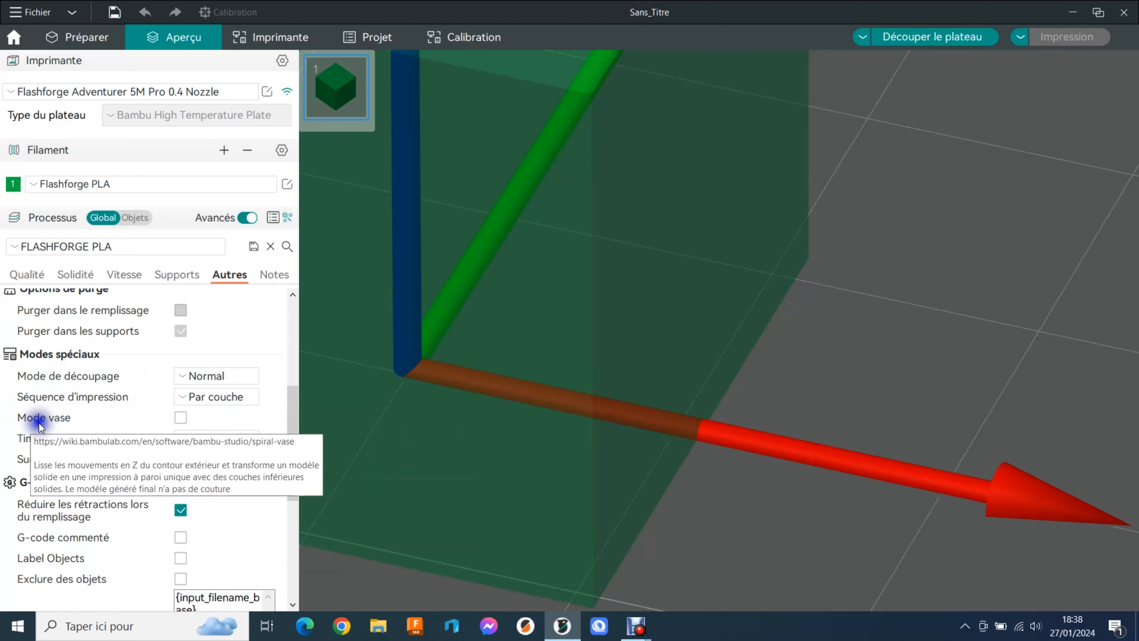
pyautogui.moveTo(50, 421)
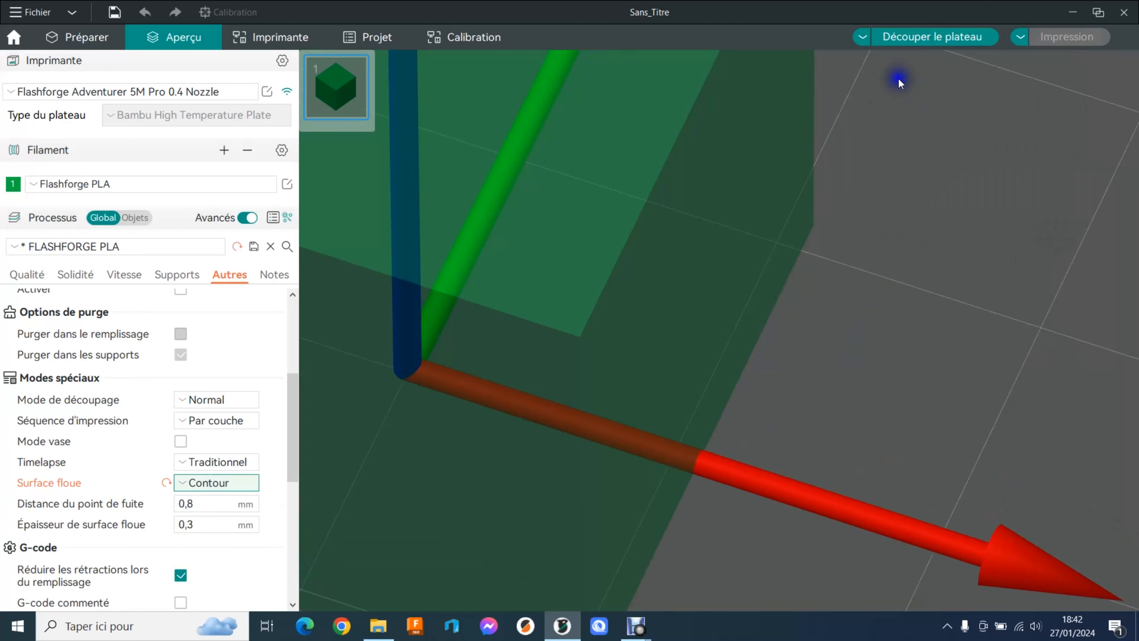
# - Slice the plate with the fuzzy surface (Surface floue) set to Contour, and reset that setting to Aucun
pyautogui.click(918, 36)
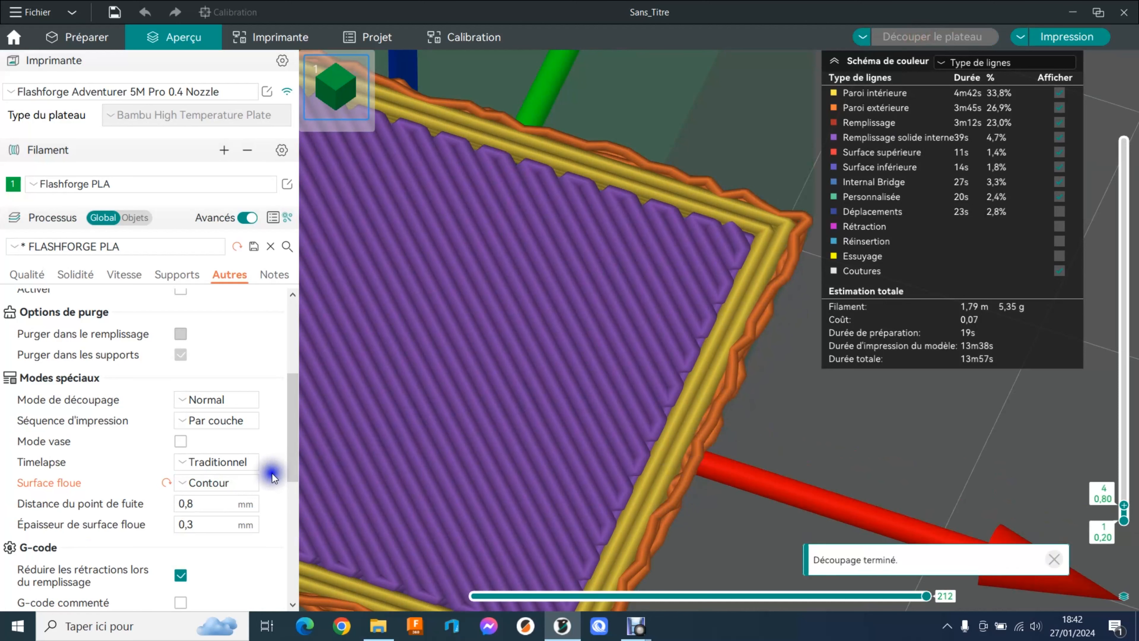
pyautogui.click(163, 481)
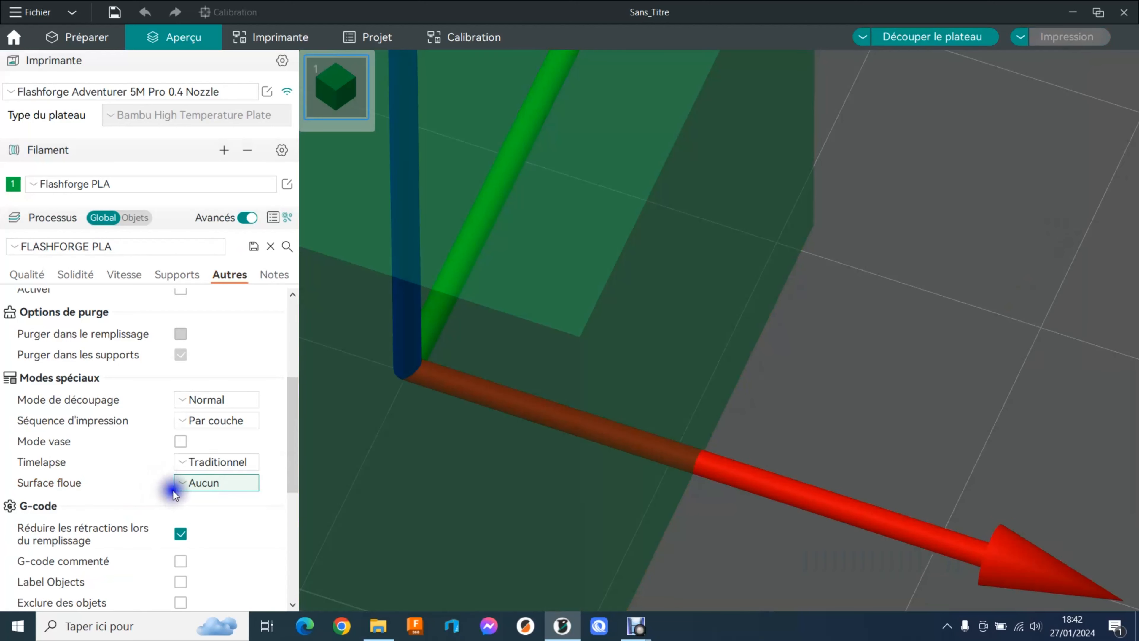
# - Look over the G-code options in the other process settings, and open the notes of the FLASHFORGE PLA process
pyautogui.scroll(-2, 294, 433)
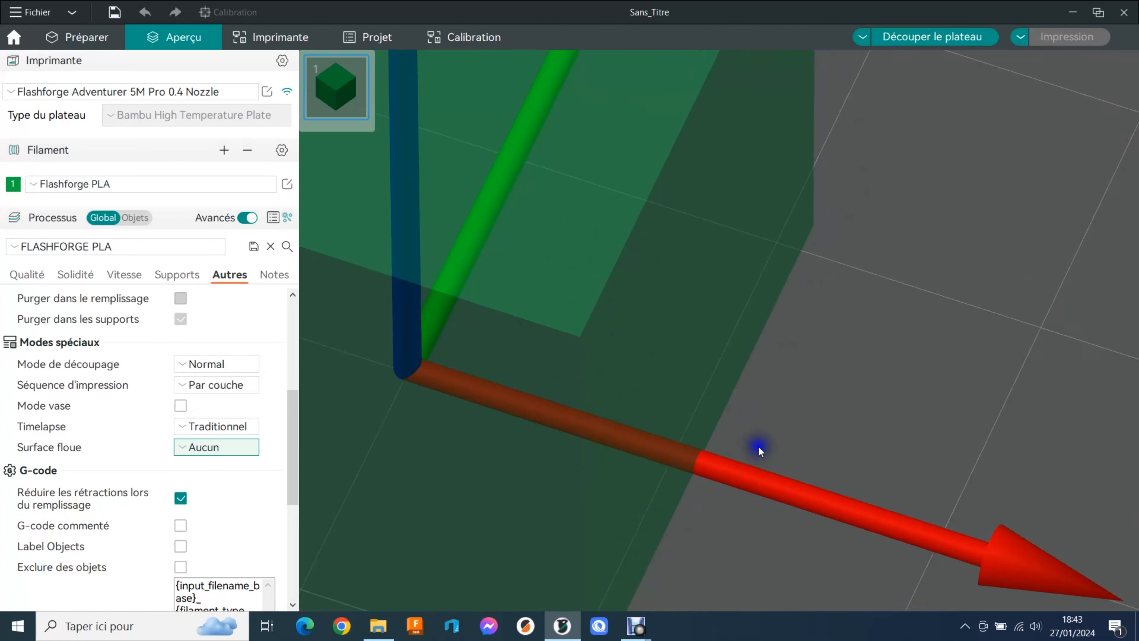
pyautogui.moveTo(753, 449); pyautogui.dragTo(877, 366, button='right')
pyautogui.moveTo(292, 432); pyautogui.dragTo(310, 288)
pyautogui.click(286, 277)
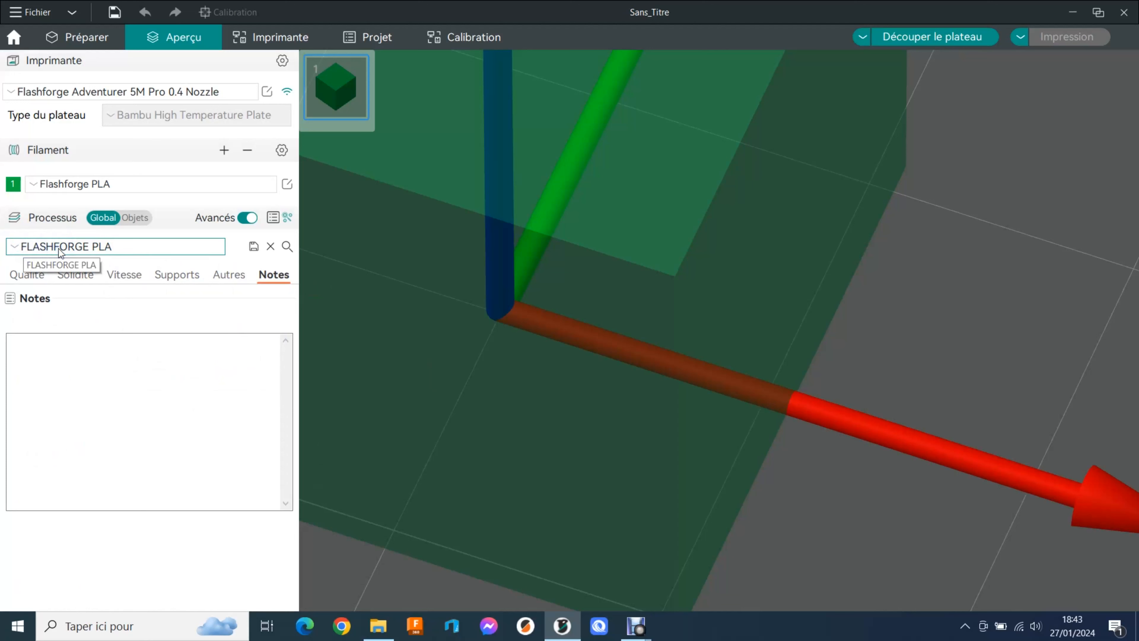
pyautogui.click(43, 356)
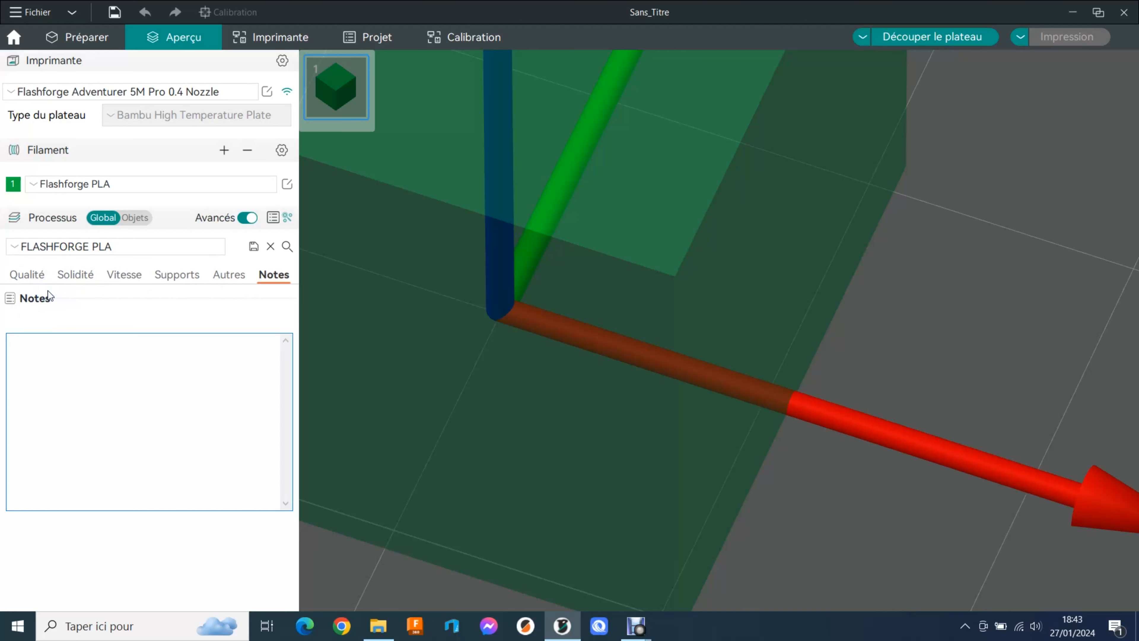
pyautogui.scroll(5, 578, 367)
pyautogui.scroll(-4, 853, 381)
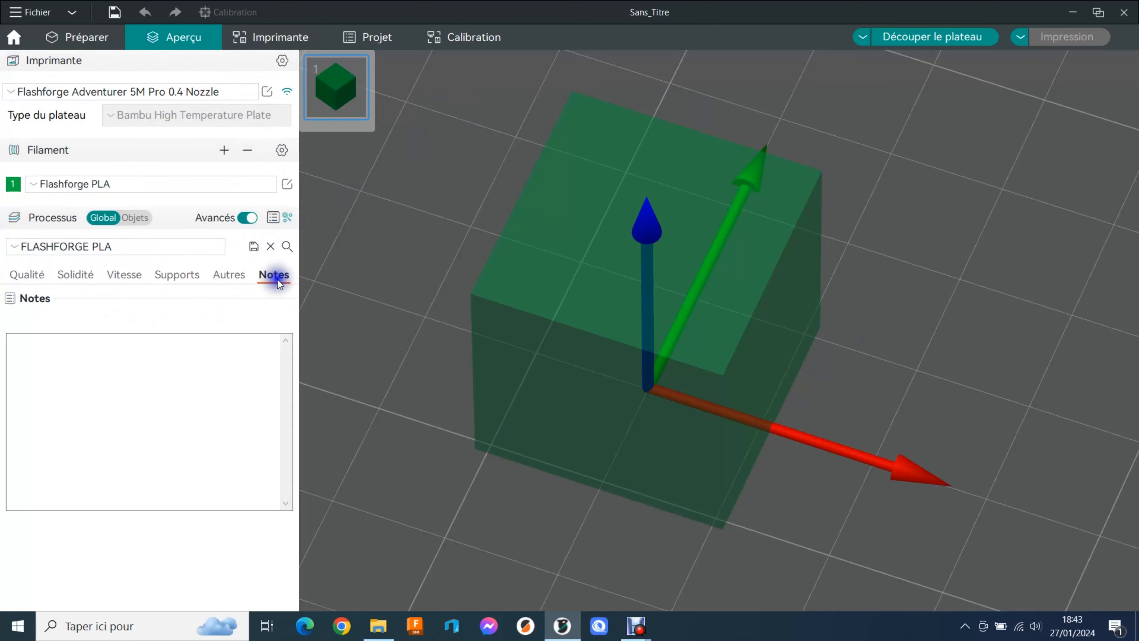
pyautogui.moveTo(510, 558); pyautogui.dragTo(719, 544)
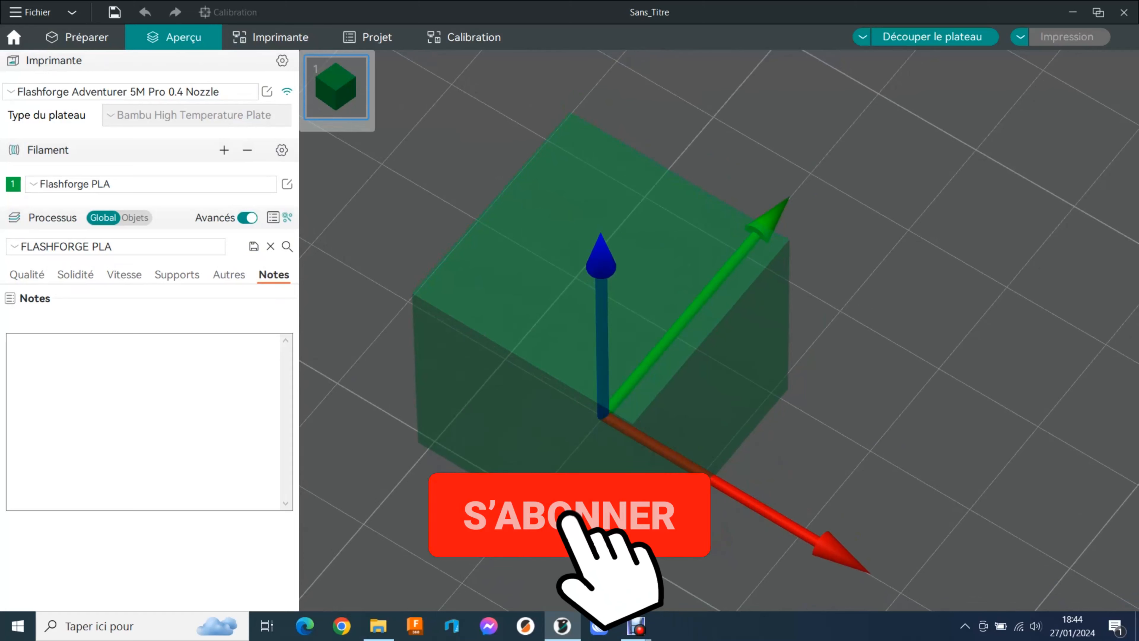
pyautogui.moveTo(661, 428); pyautogui.dragTo(662, 415)
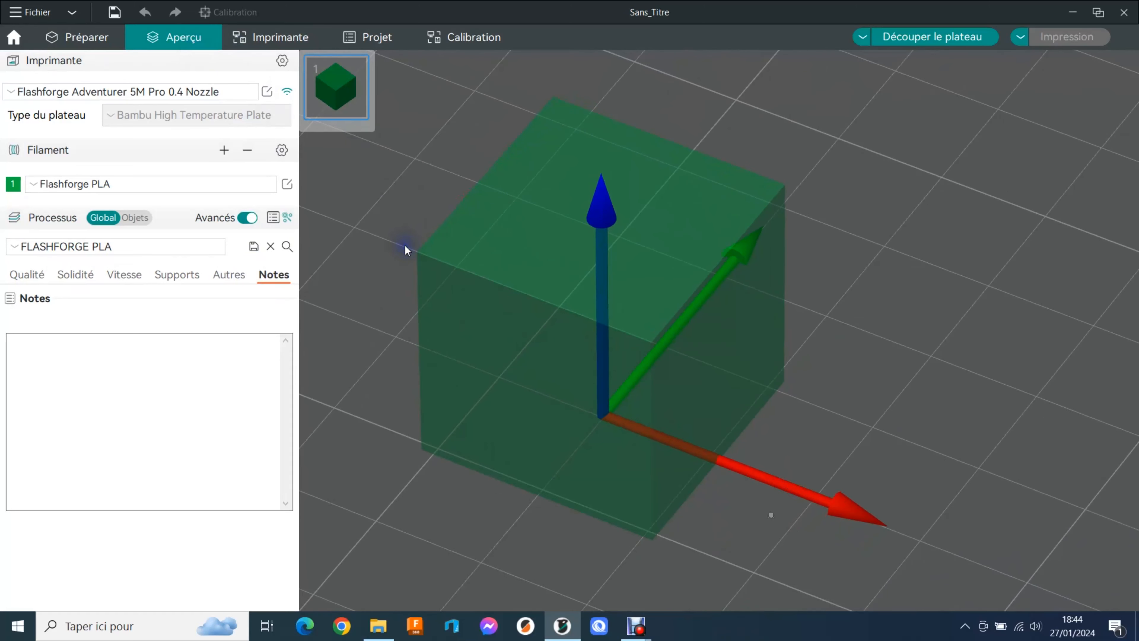
pyautogui.moveTo(405, 244); pyautogui.dragTo(401, 247)
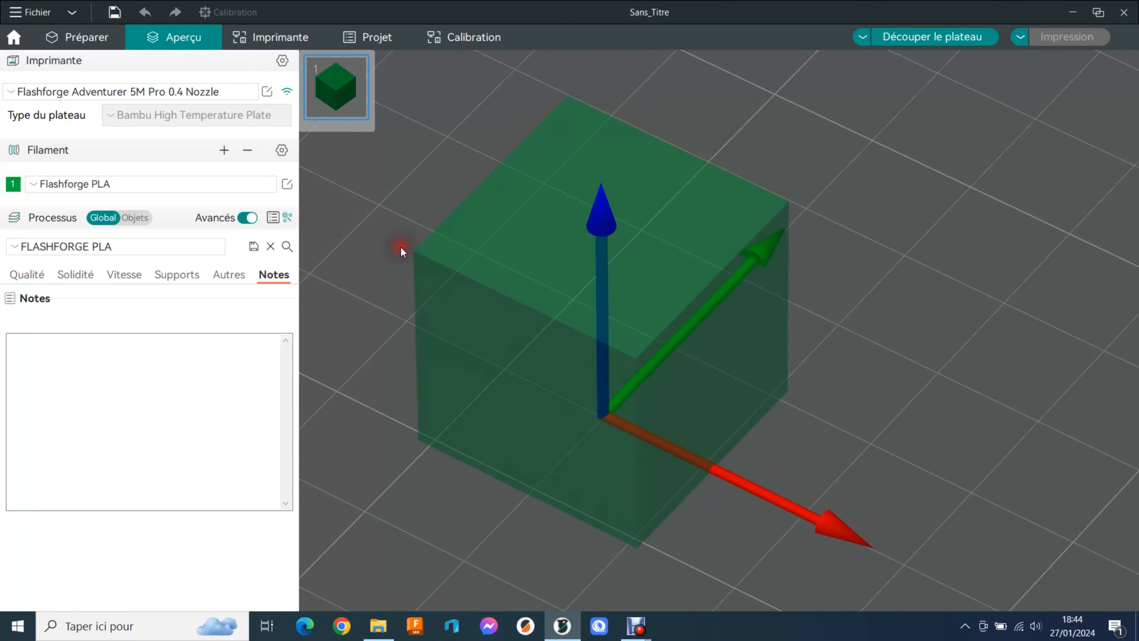
pyautogui.moveTo(908, 466); pyautogui.dragTo(902, 465)
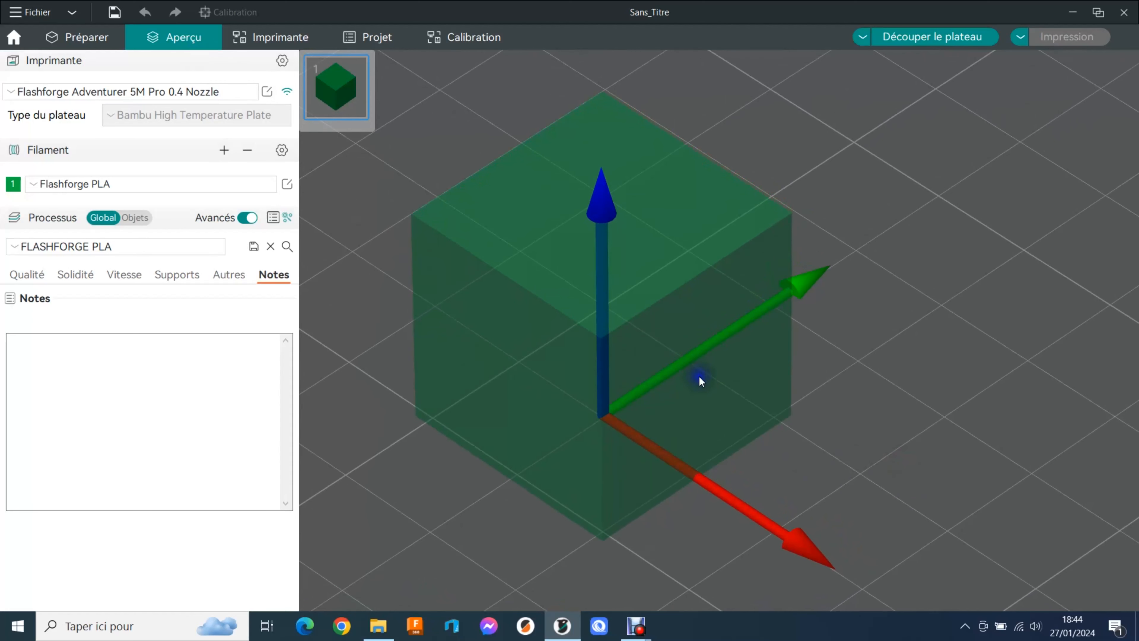
pyautogui.moveTo(779, 477); pyautogui.dragTo(821, 459)
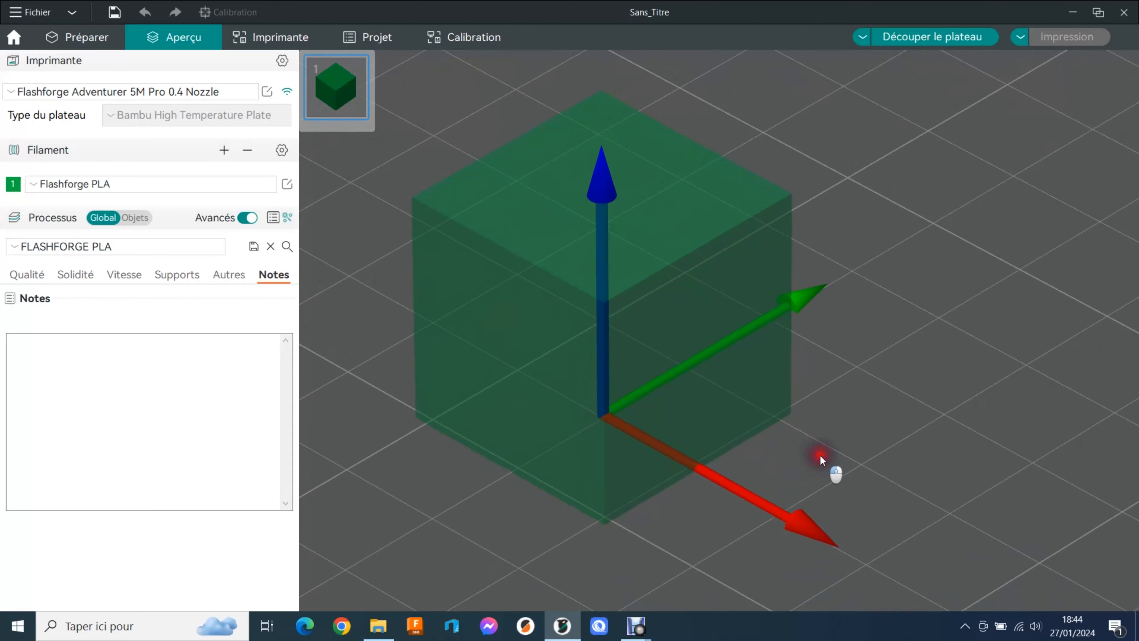